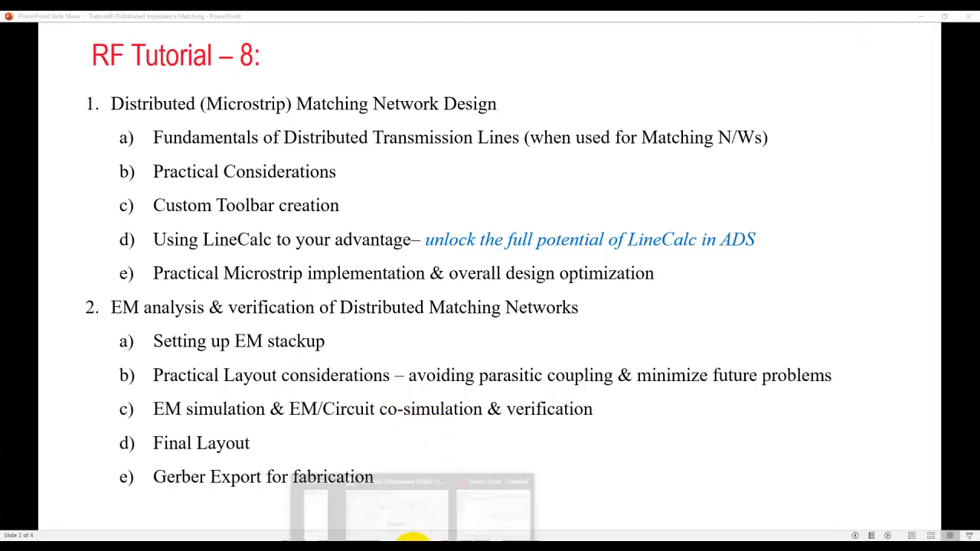
Switch from the slide show to the Tutorial8_Distributed_Match schematic in ADS and bring up its Smith Chart utility window
click(420, 528)
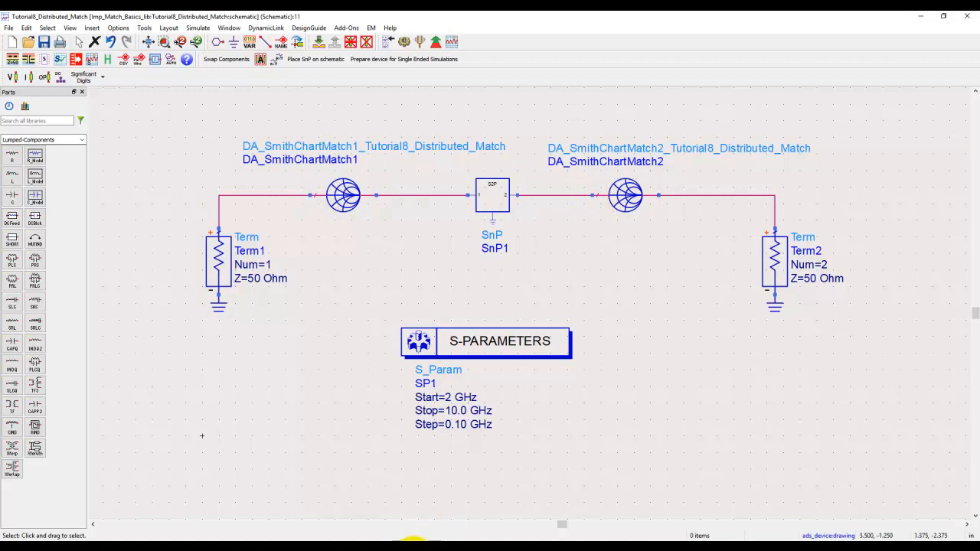
mouse_move(437, 518)
click(490, 523)
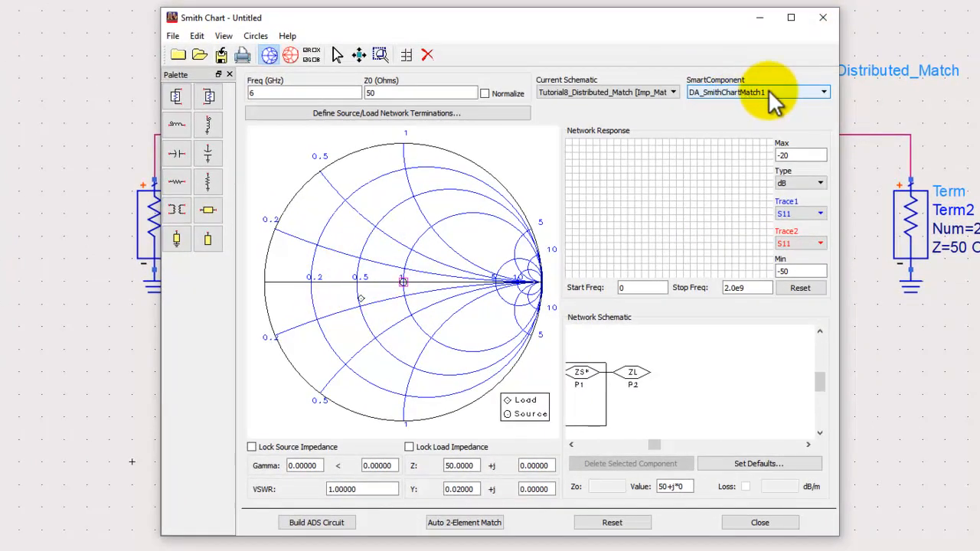
Add a series inductor of about 666 pH and a shunt capacitor of about 453 fF, starting from the load point
click(176, 125)
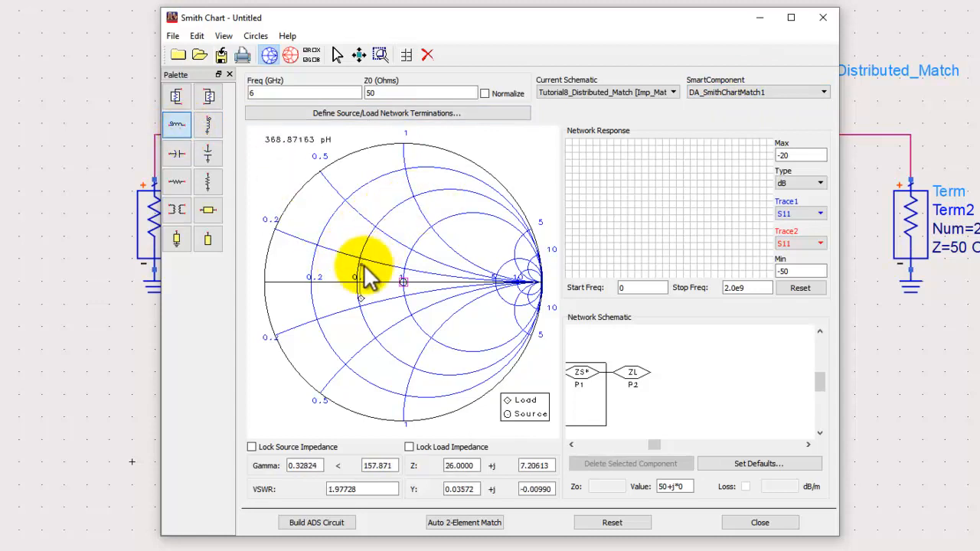
click(373, 234)
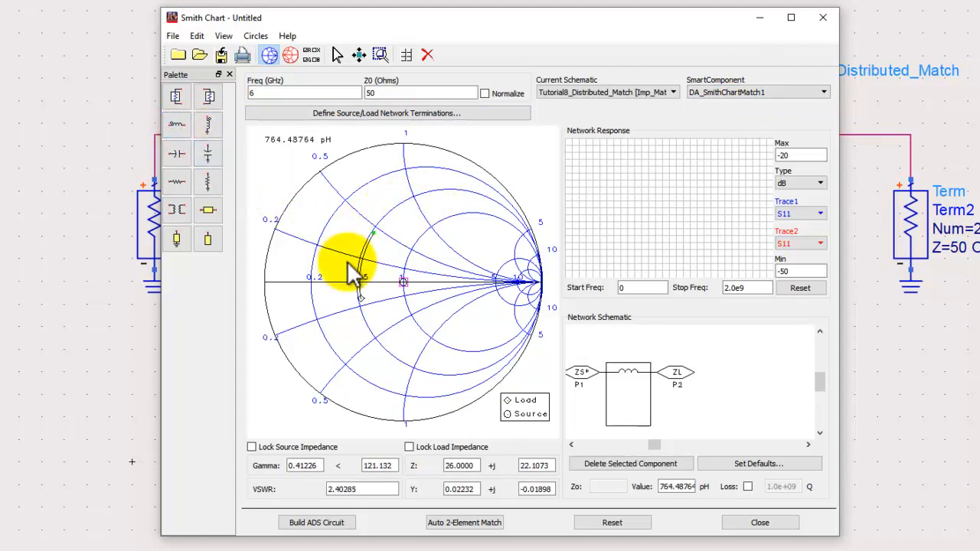
click(207, 153)
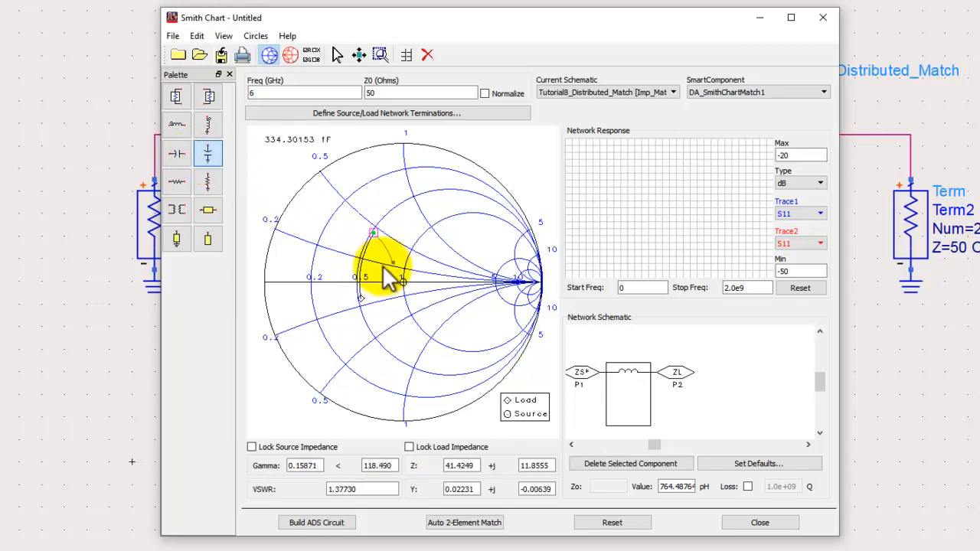
click(386, 254)
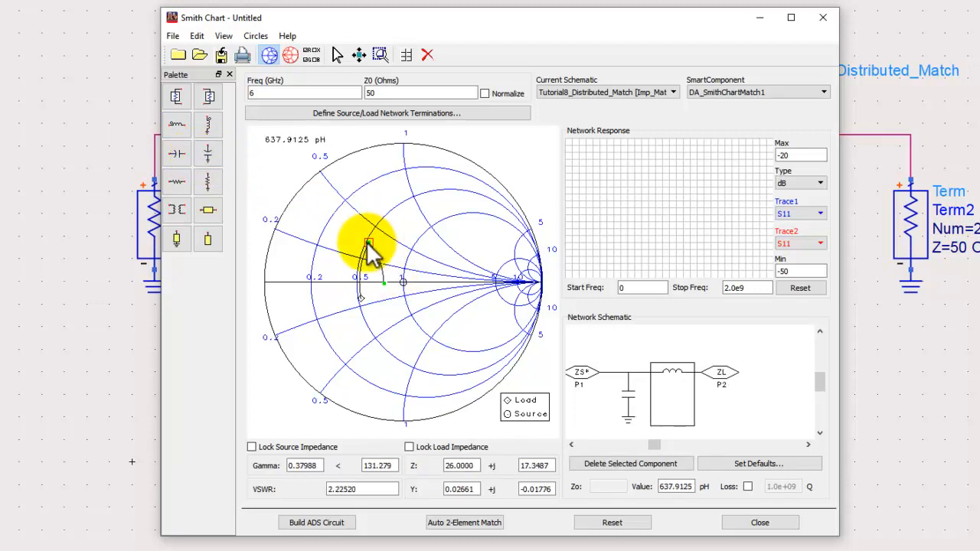
click(385, 280)
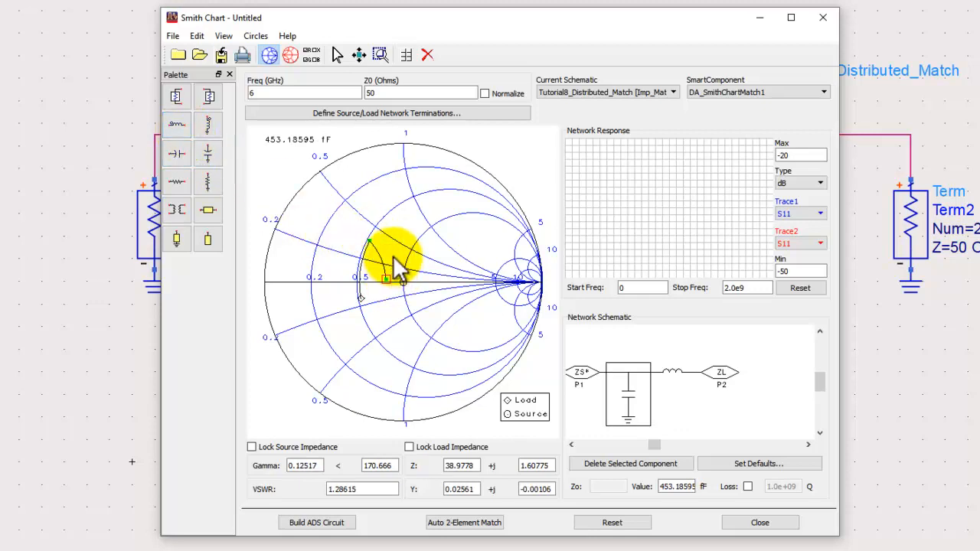
Add a second series inductor and a shunt capacitor of about 249 fF to bring the match near the source point
click(177, 124)
click(392, 253)
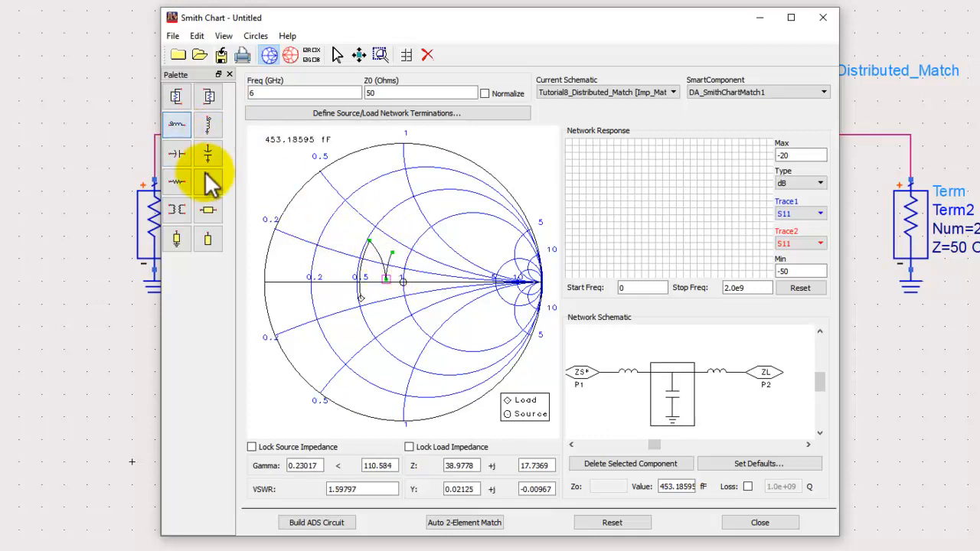
click(205, 157)
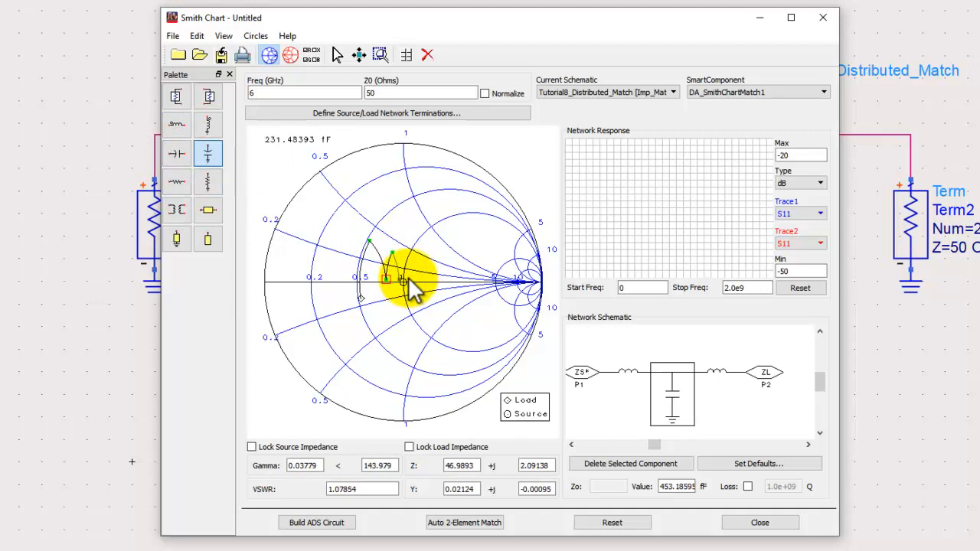
click(403, 275)
drag(393, 253, 402, 278)
click(403, 278)
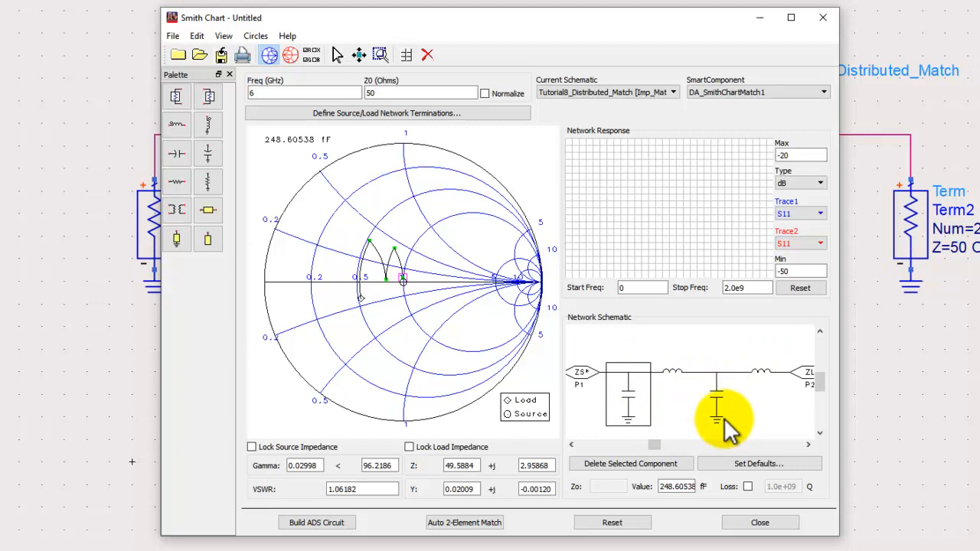
Delete all four lumped components from the network schematic, beginning with the inductor next to the load
drag(655, 443, 659, 443)
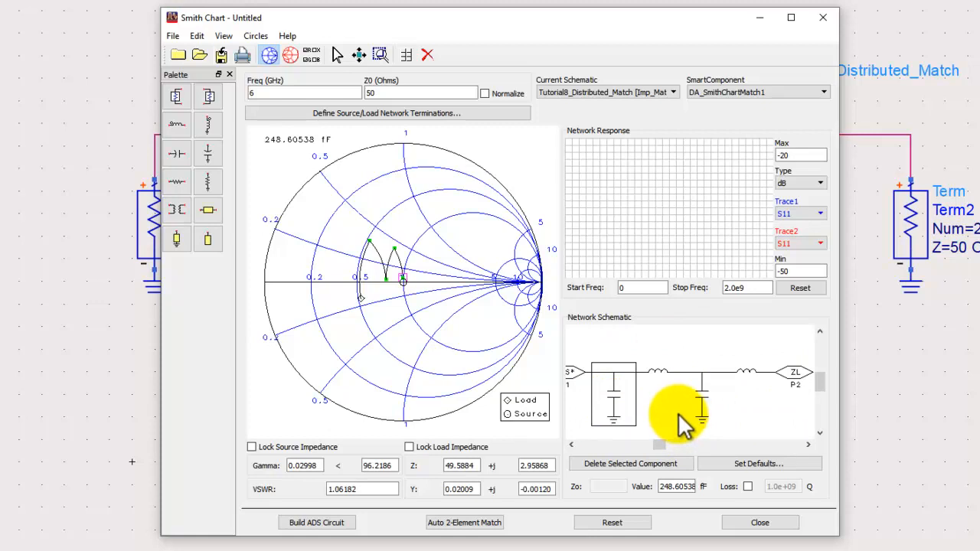
click(741, 374)
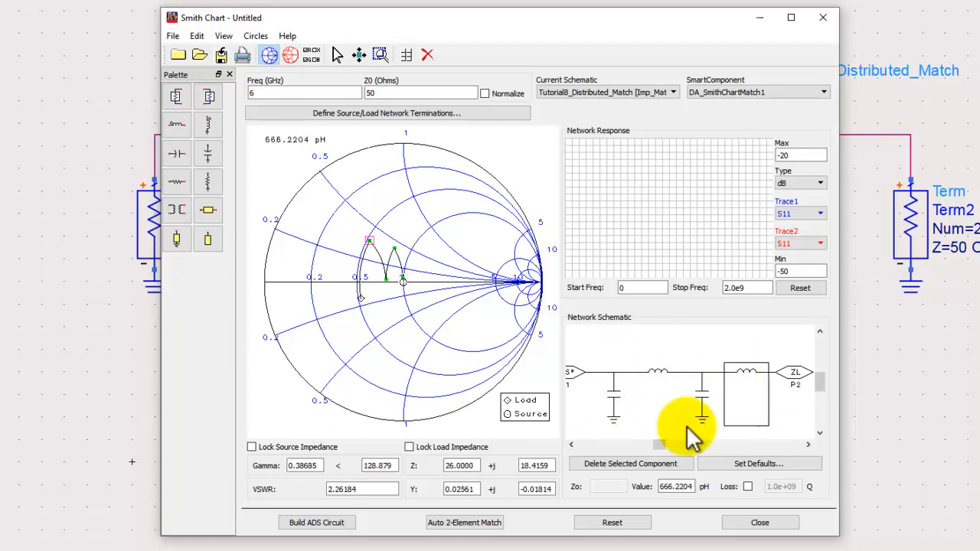
click(633, 464)
click(633, 463)
click(633, 461)
click(633, 462)
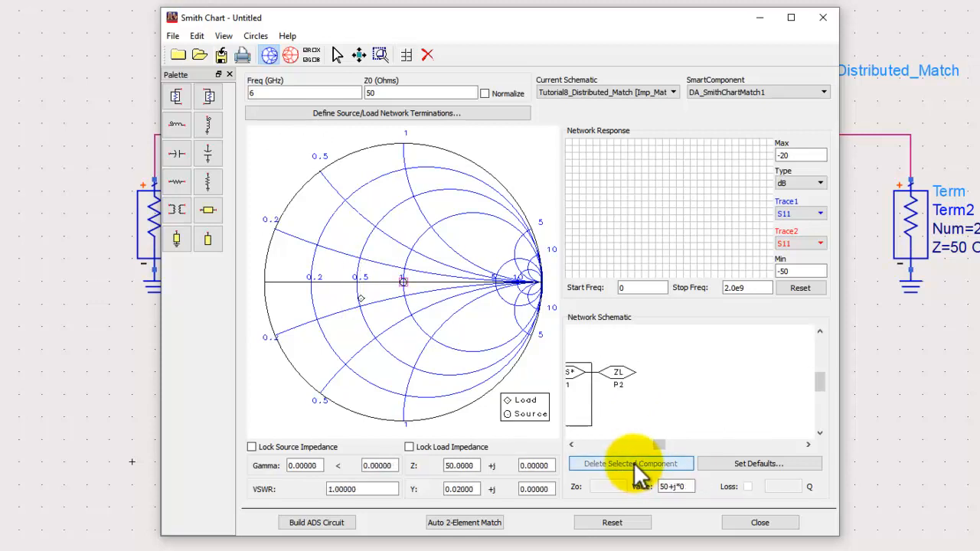
Preview the Smith chart paths of a series inductor, shunt inductor, shunt capacitor and series capacitor without placing any
click(179, 126)
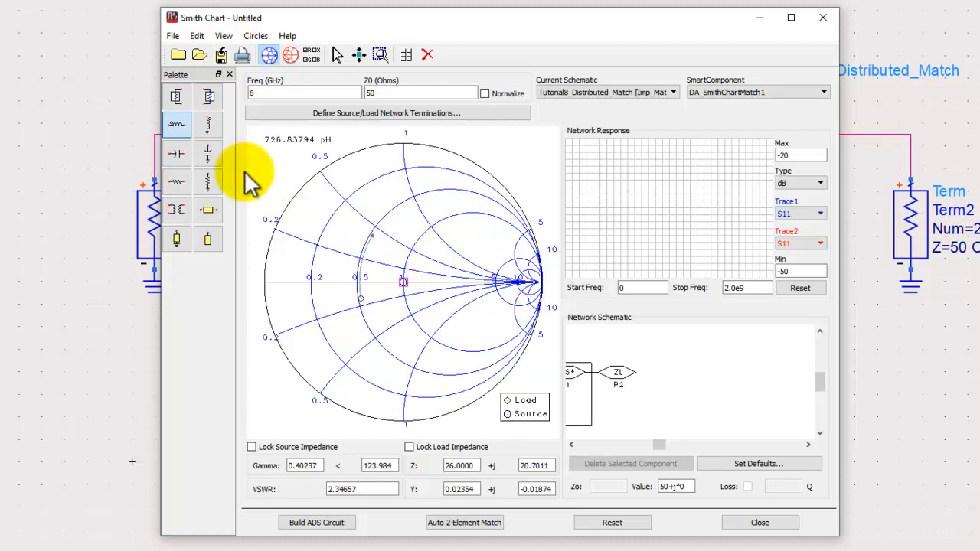
click(210, 127)
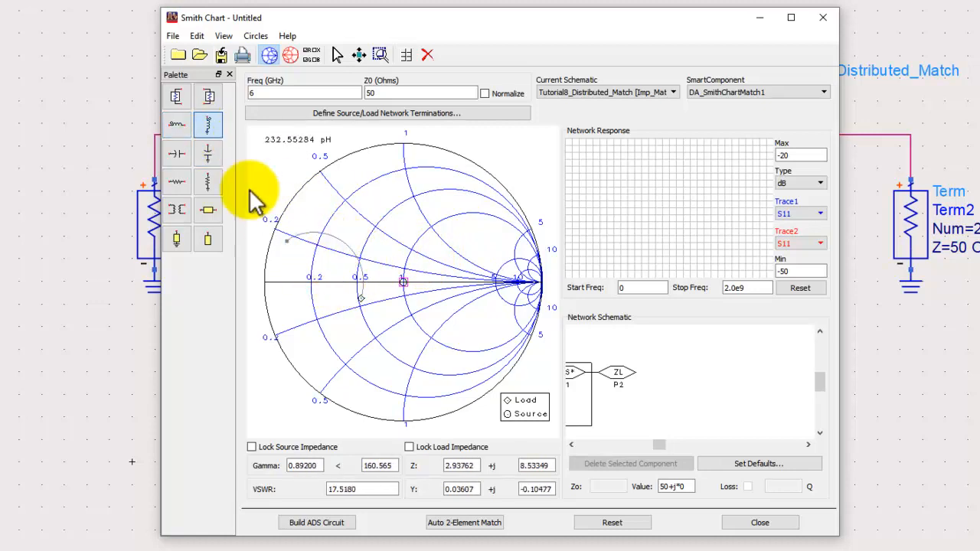
click(208, 153)
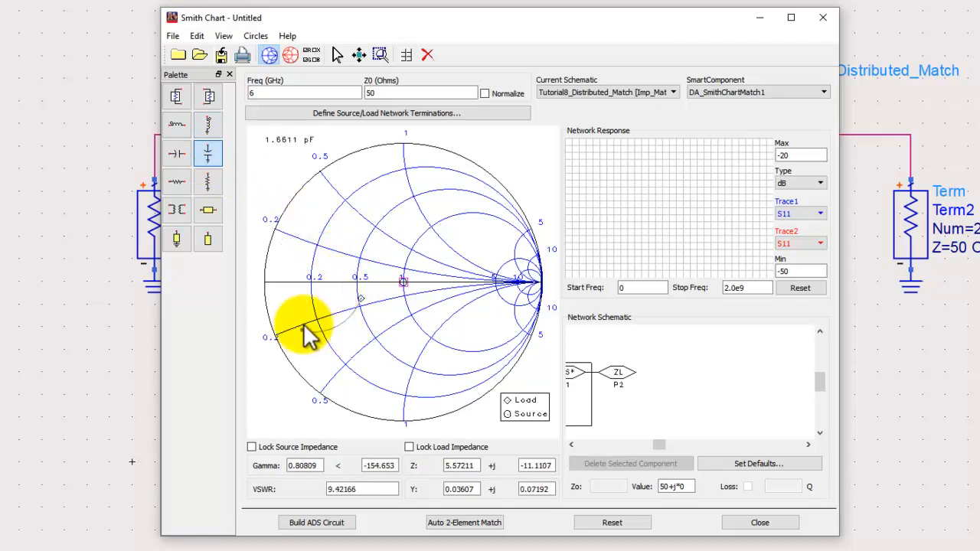
click(176, 153)
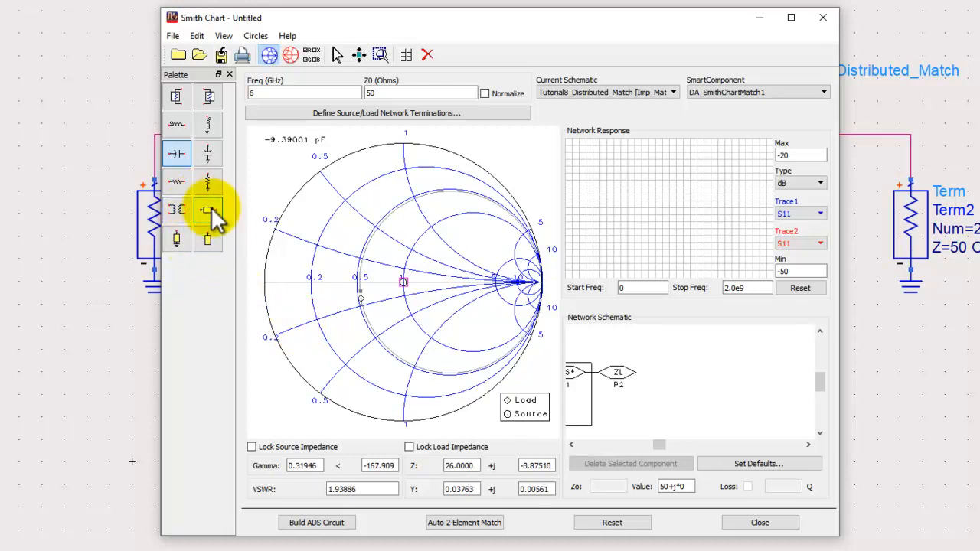
click(337, 54)
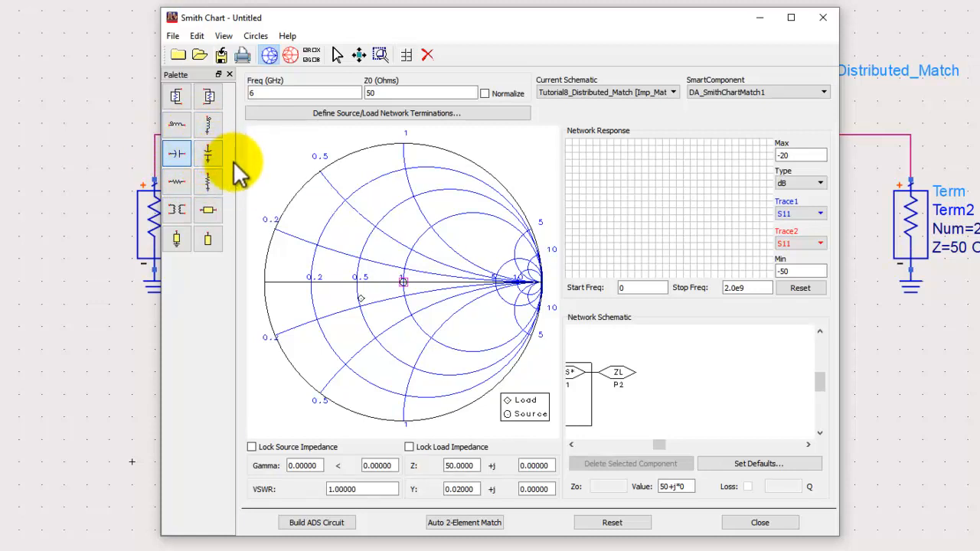
Add a series transmission line about 61° long from the load point on the Smith chart
click(210, 212)
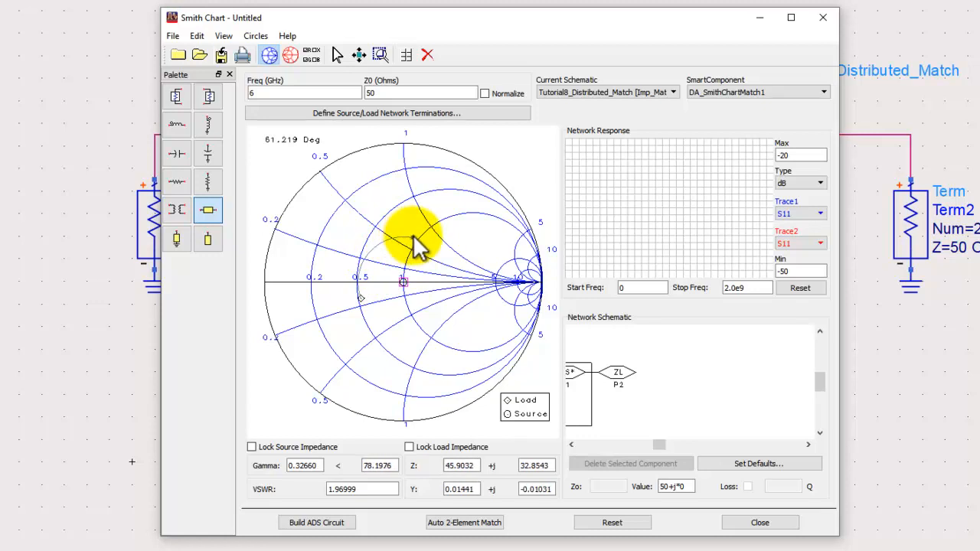
click(395, 247)
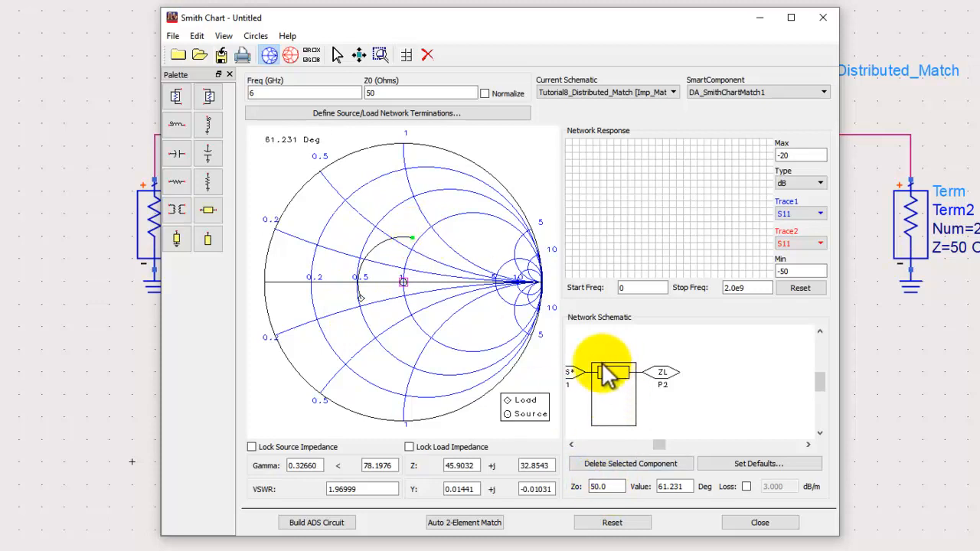
click(571, 444)
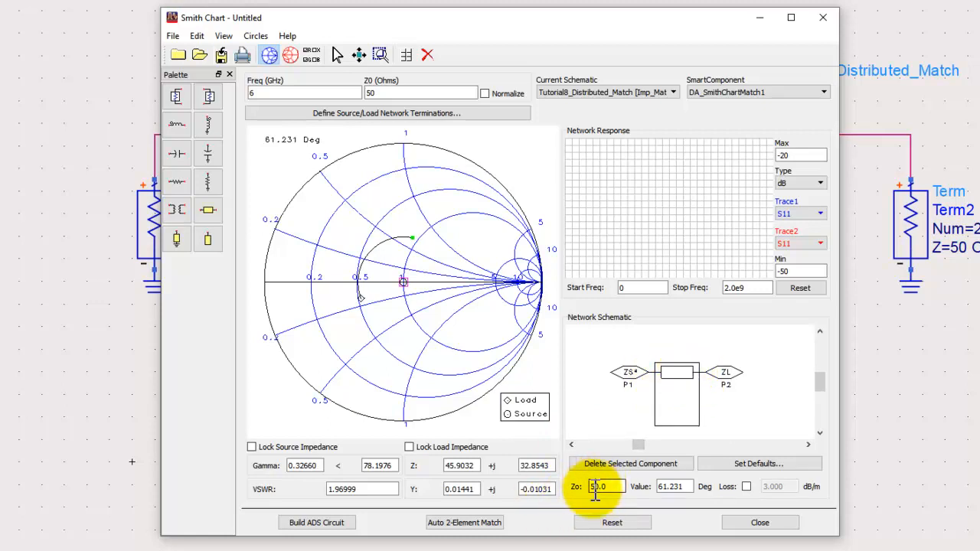
Set the series line's Zo to 300 ohms and shorten the line to about 5.9° on the chart
drag(612, 487, 575, 487)
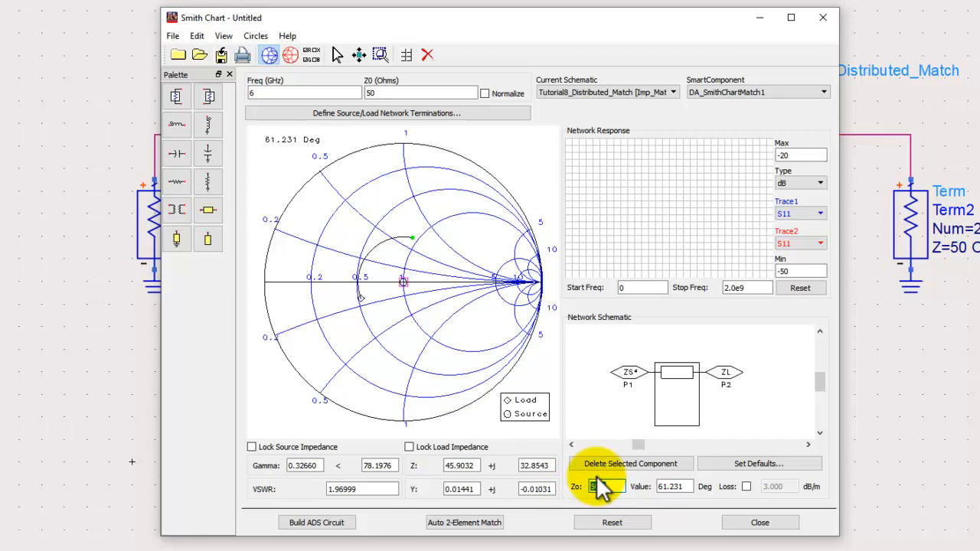
text(300)
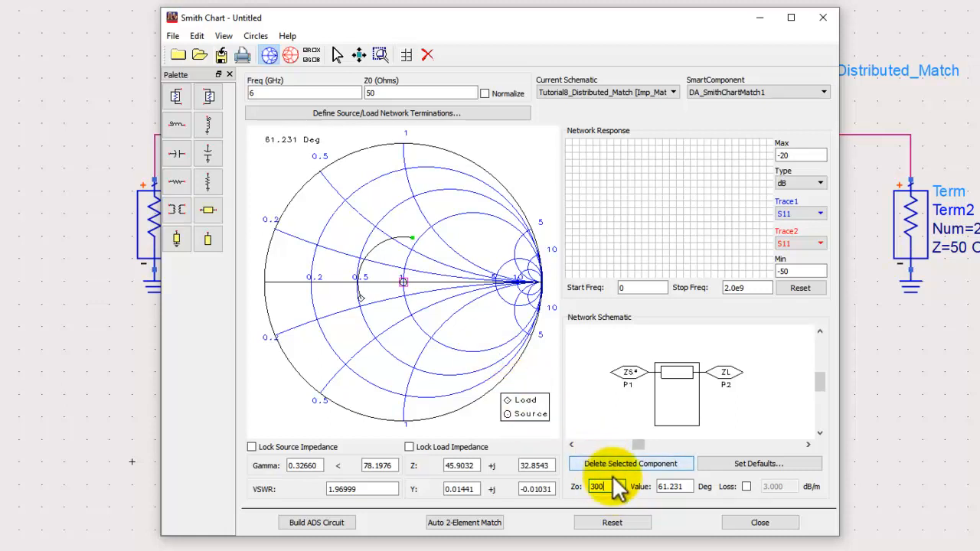
key(Return)
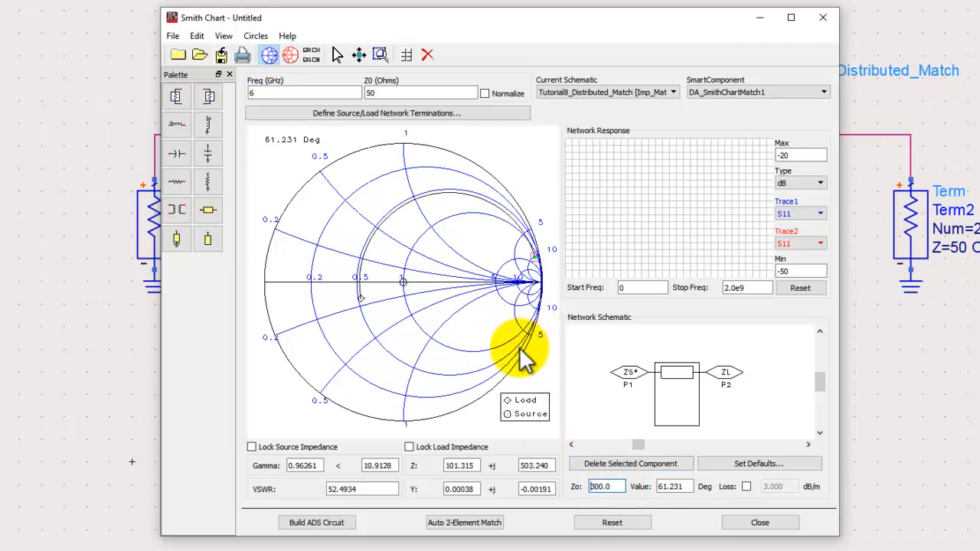
drag(538, 267, 386, 217)
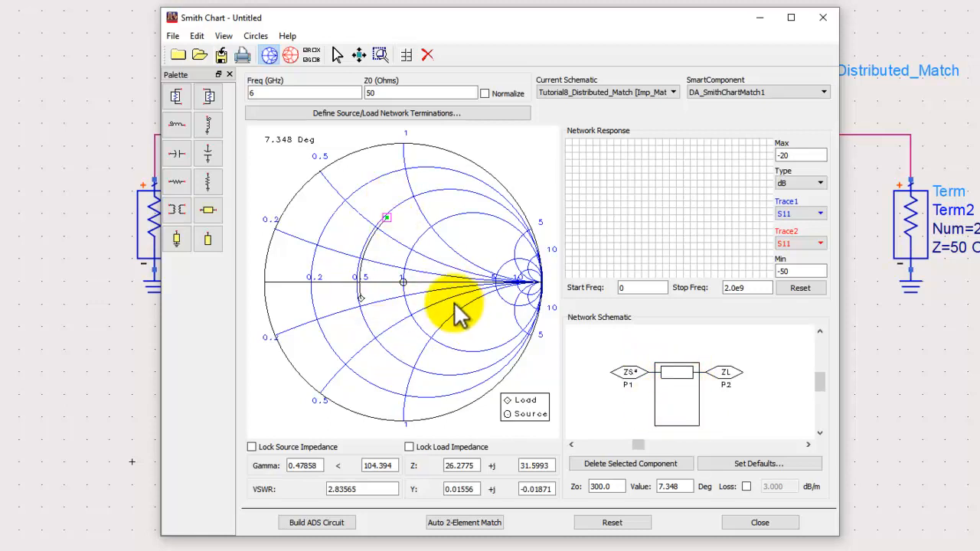
mouse_move(388, 219)
mouse_down()
mouse_move(375, 243)
mouse_move(378, 230)
mouse_up()
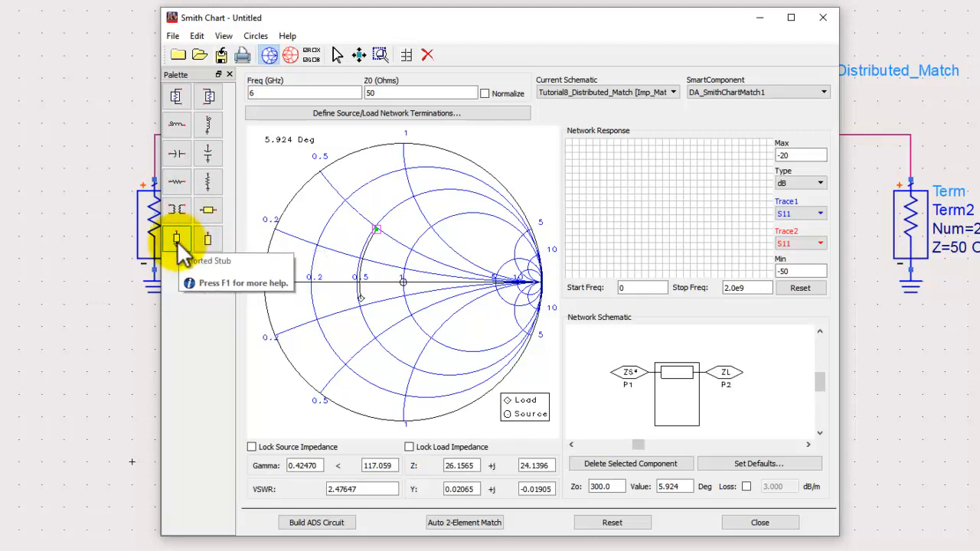
Add an open-circuited shunt stub about 35° long on the source side of the series line and select it in the network
click(208, 238)
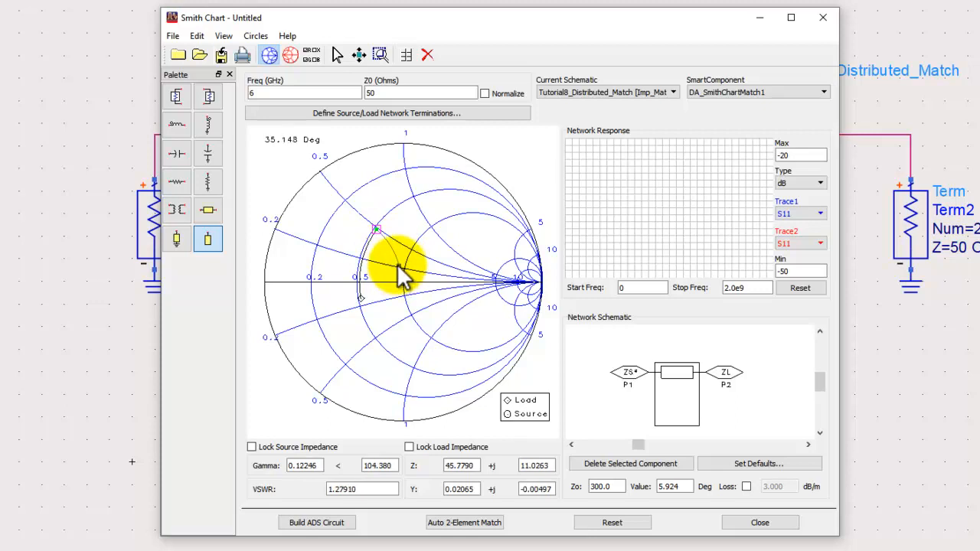
click(398, 266)
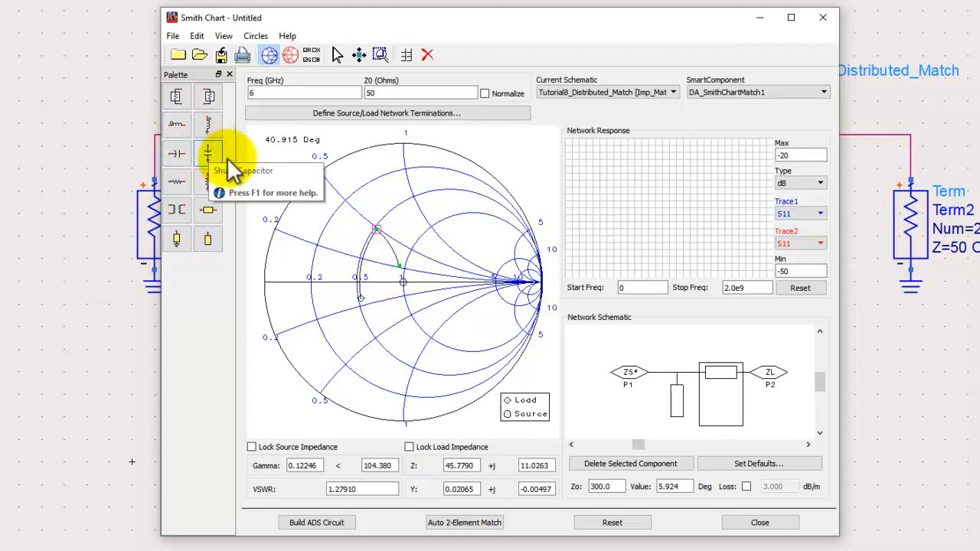
click(680, 407)
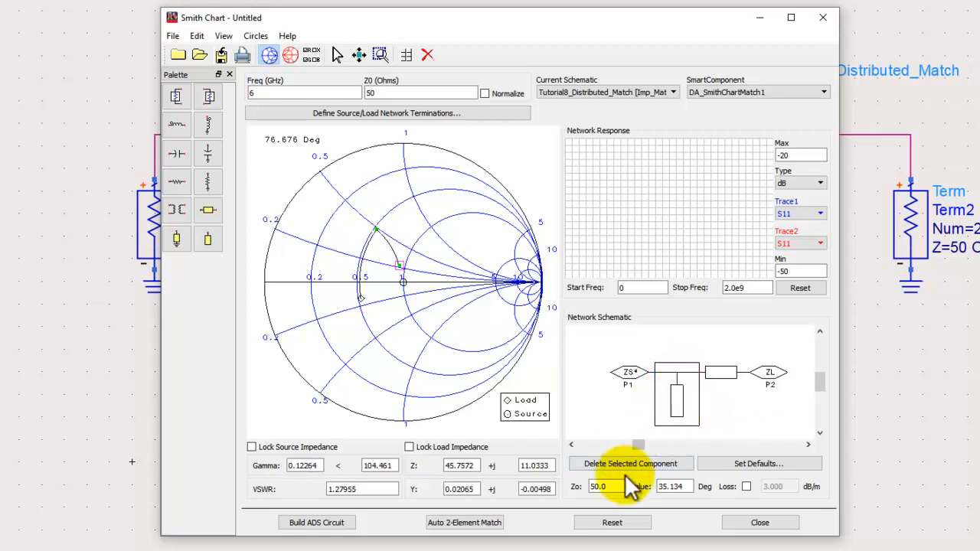
Set the open stub's Zo to 20 ohms and shorten the stub to about 12.7° on the chart
double_click(597, 486)
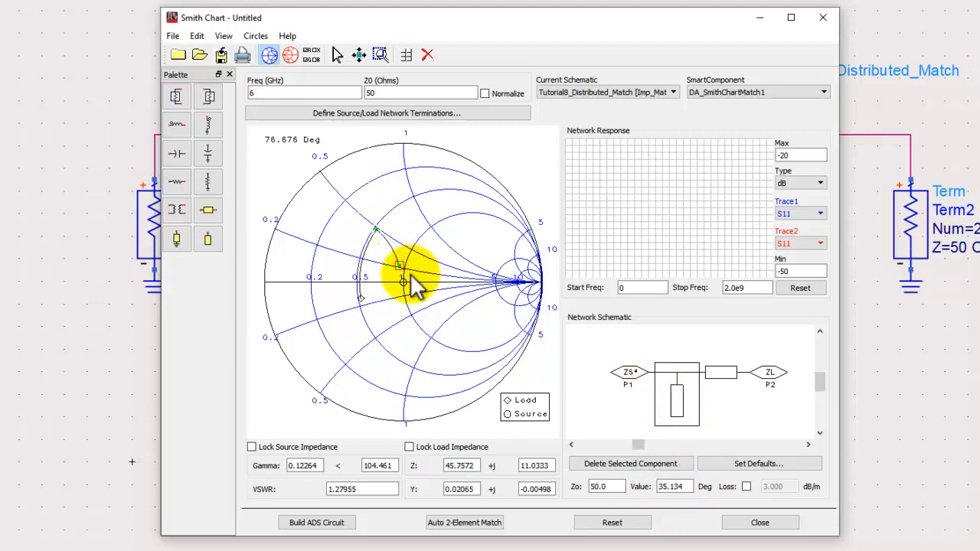
double_click(612, 487)
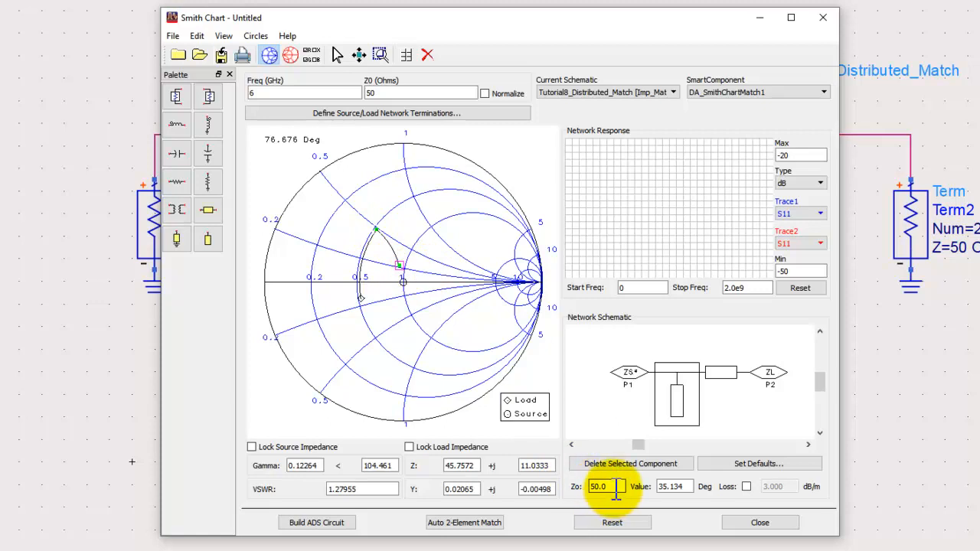
drag(616, 488, 595, 487)
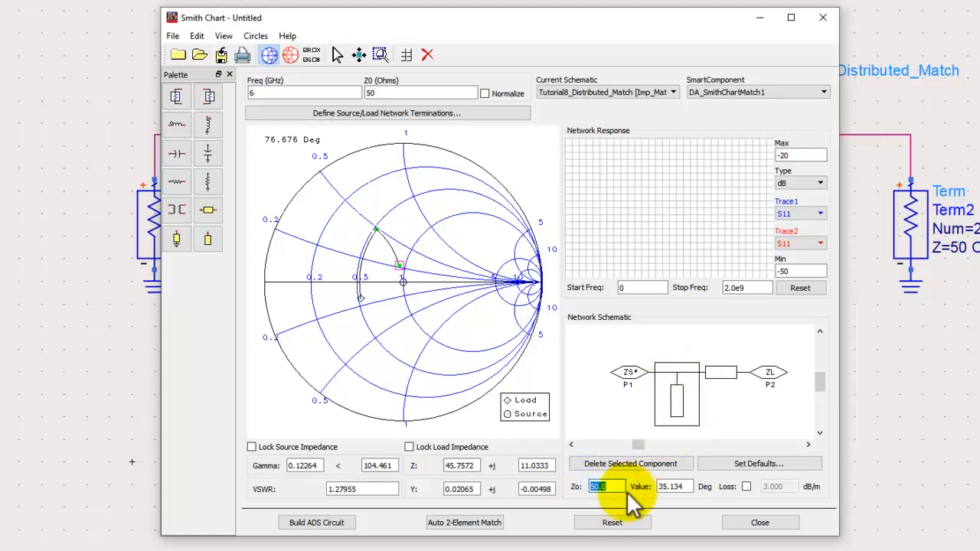
text(20)
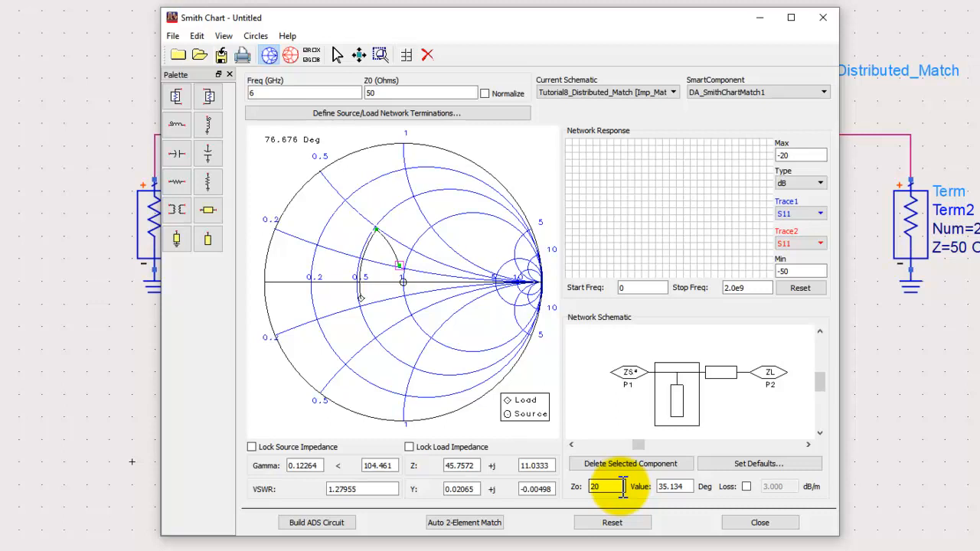
key(Return)
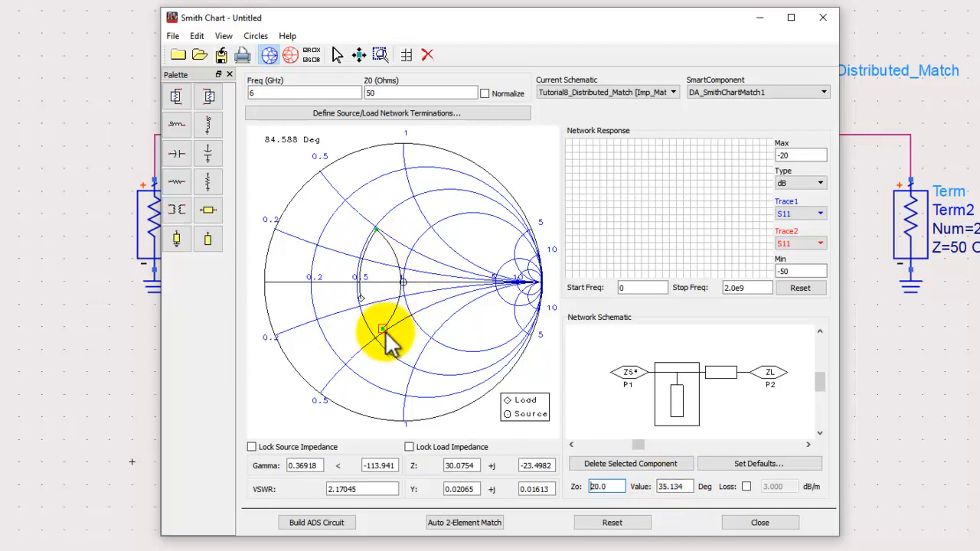
mouse_move(382, 328)
mouse_down()
mouse_move(404, 272)
mouse_move(399, 248)
mouse_up()
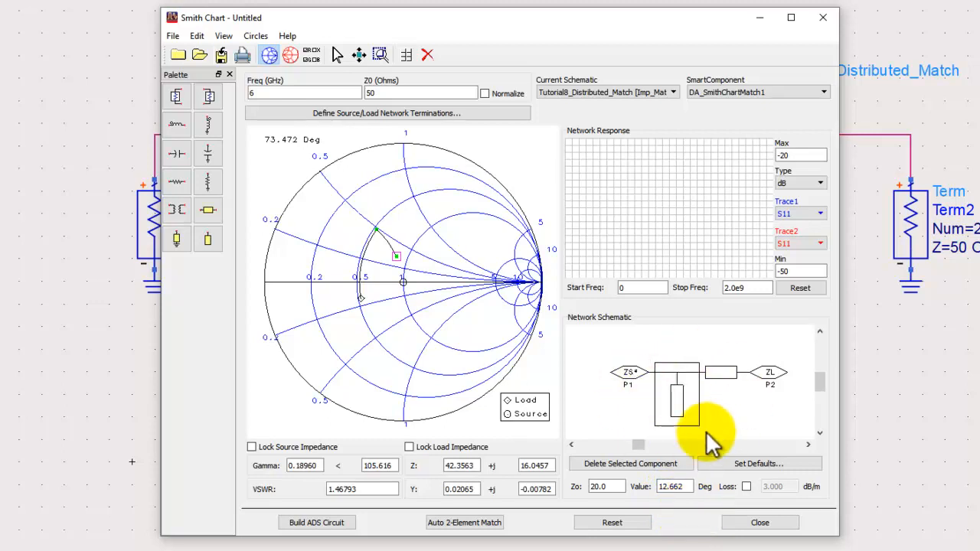
Review the Zo and length values of the series line and the open stub in the network schematic
click(713, 375)
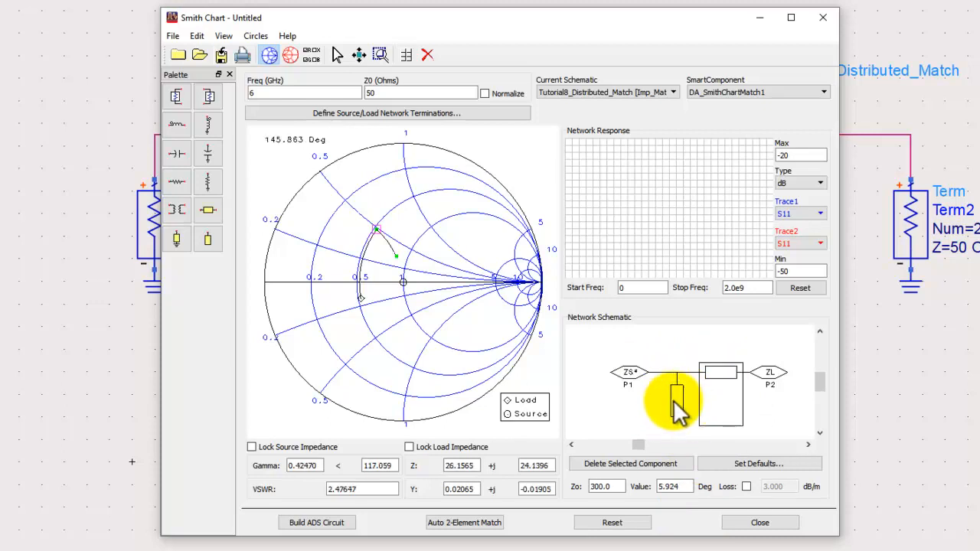
click(678, 411)
click(722, 381)
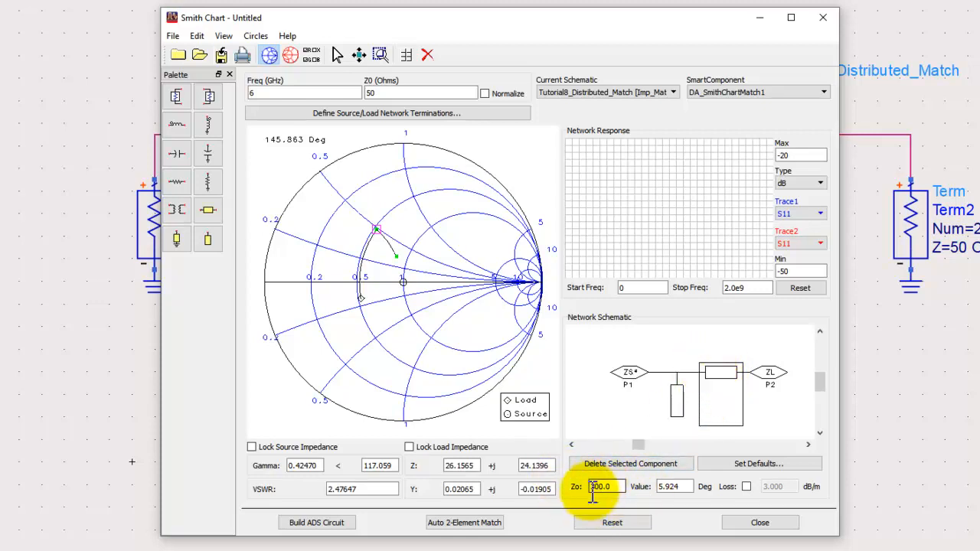
click(676, 405)
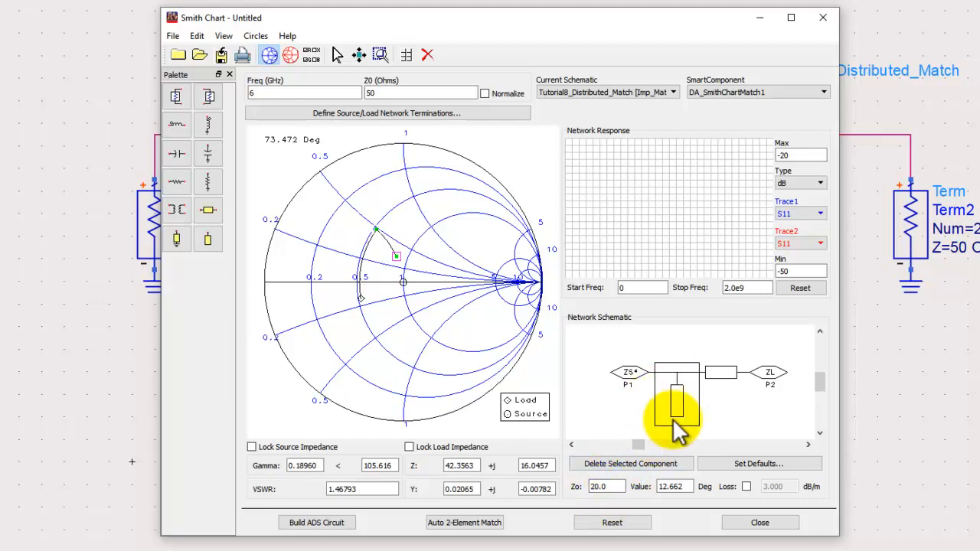
click(731, 379)
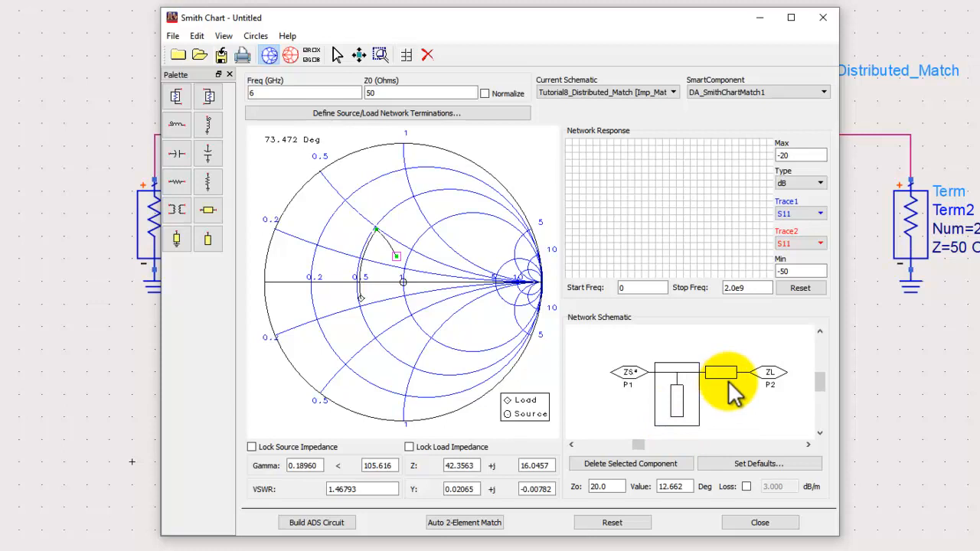
click(683, 401)
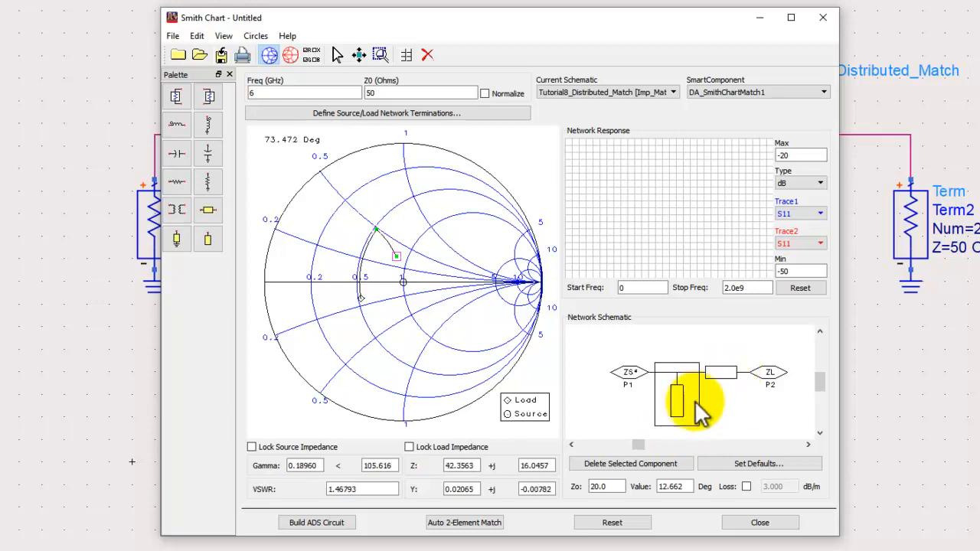
click(601, 486)
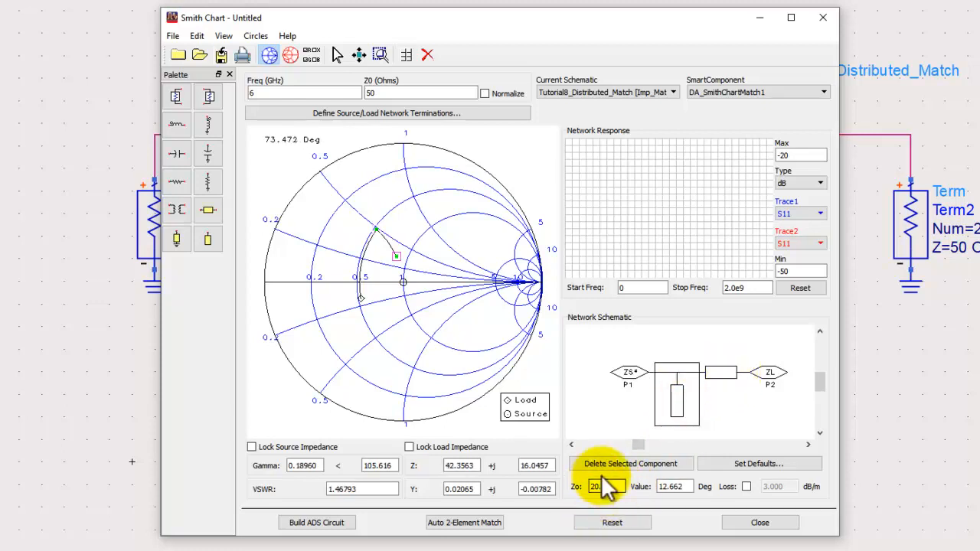
click(729, 374)
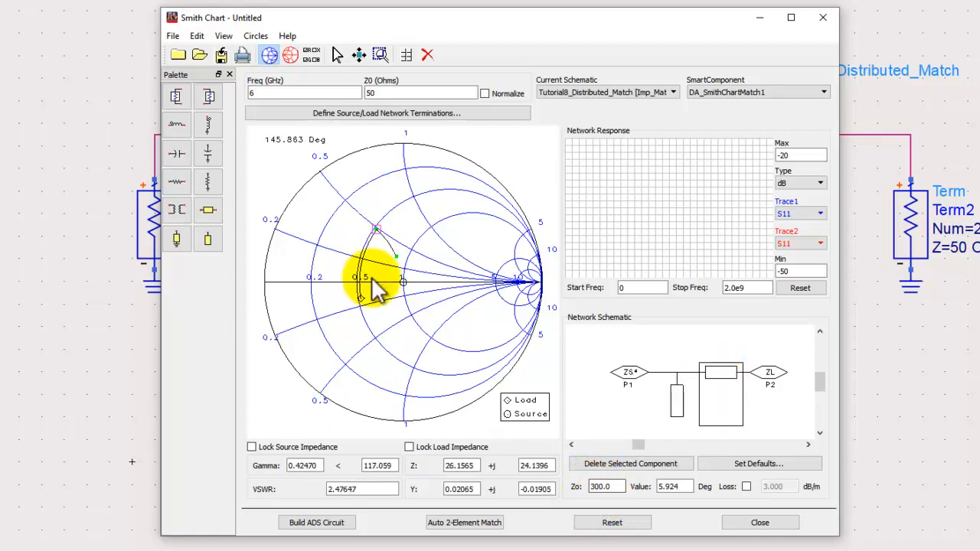
Switch to the Tutorial8_Distributed_Match schematic and start LineCalc
click(91, 92)
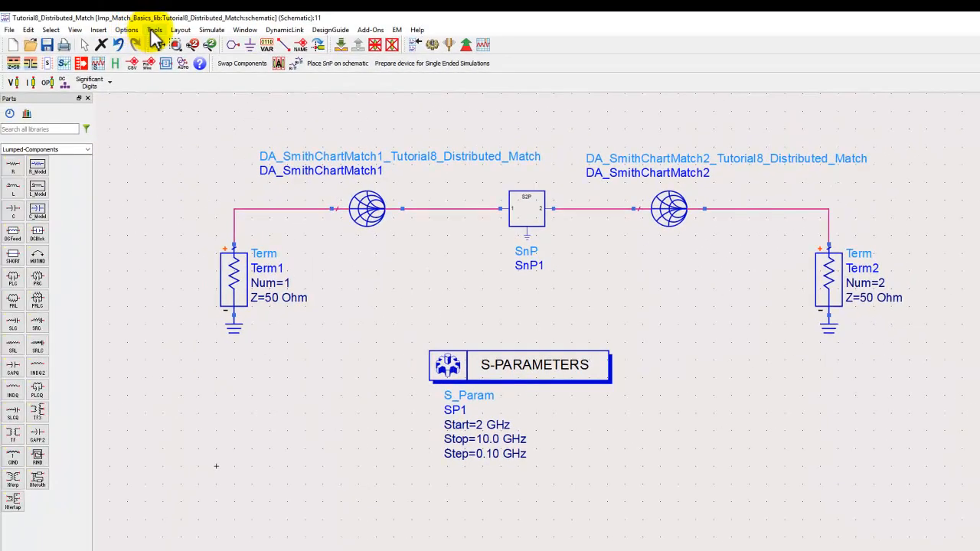
click(155, 30)
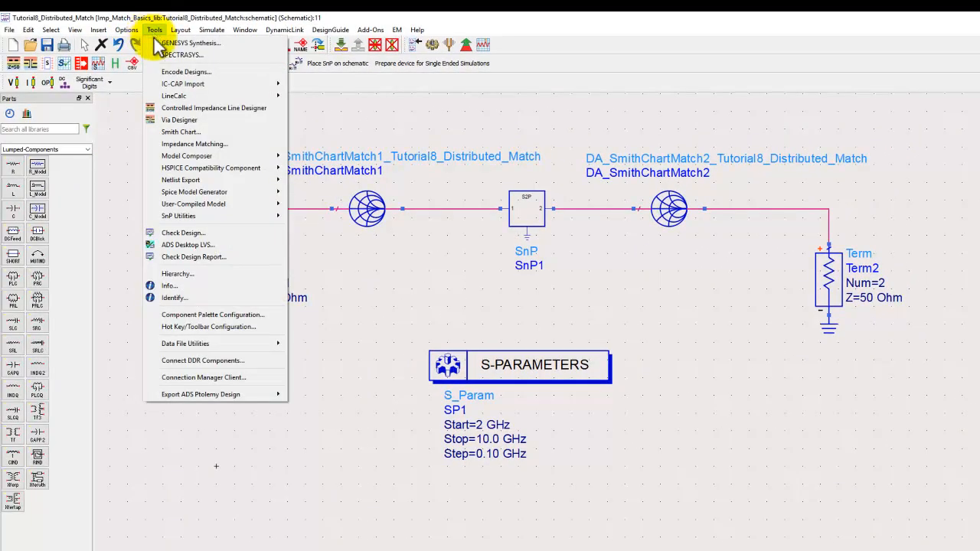
mouse_move(172, 95)
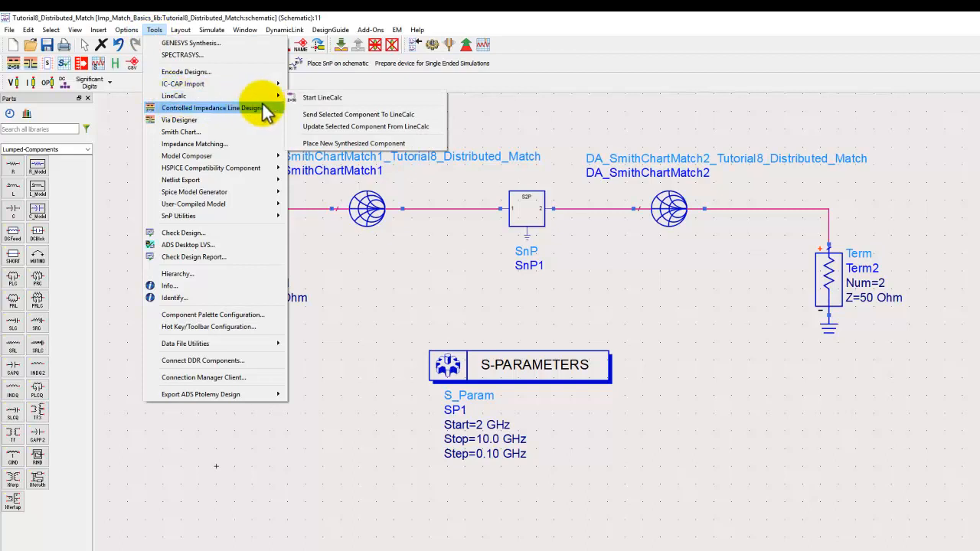
click(324, 97)
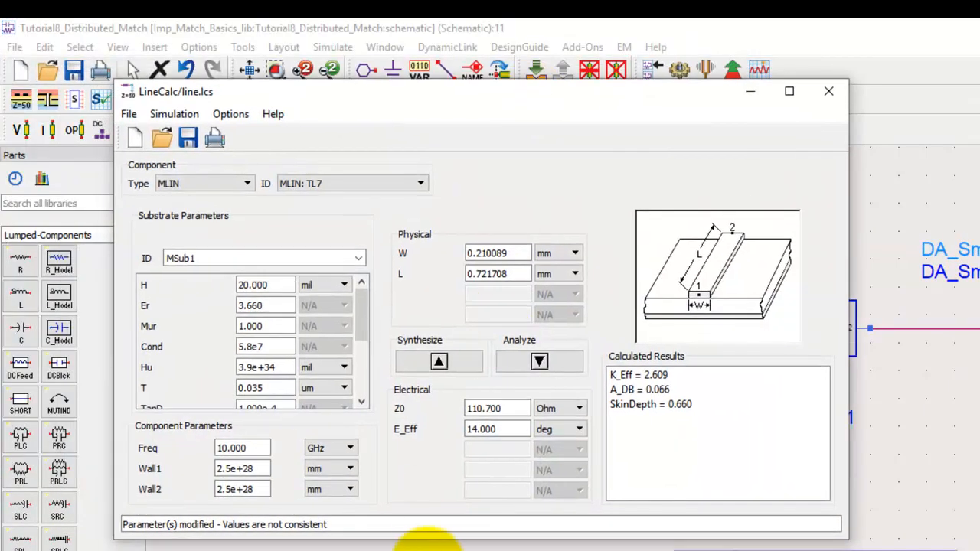
Browse the available line types, keep MLIN, and enlarge the LineCalc window to show all substrate parameters
click(248, 183)
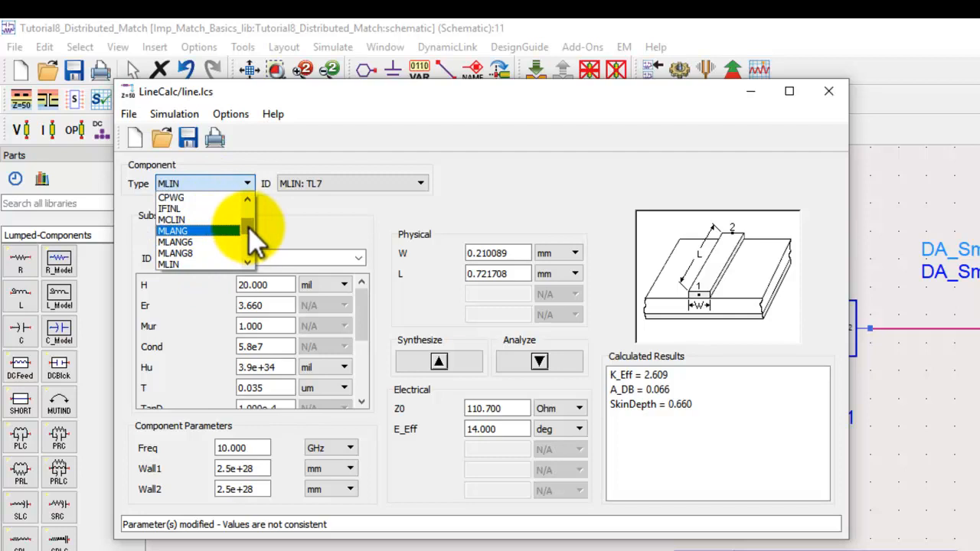
mouse_move(249, 230)
mouse_down()
mouse_move(251, 245)
mouse_move(252, 196)
mouse_move(252, 226)
mouse_move(247, 221)
mouse_move(258, 220)
mouse_up()
click(306, 218)
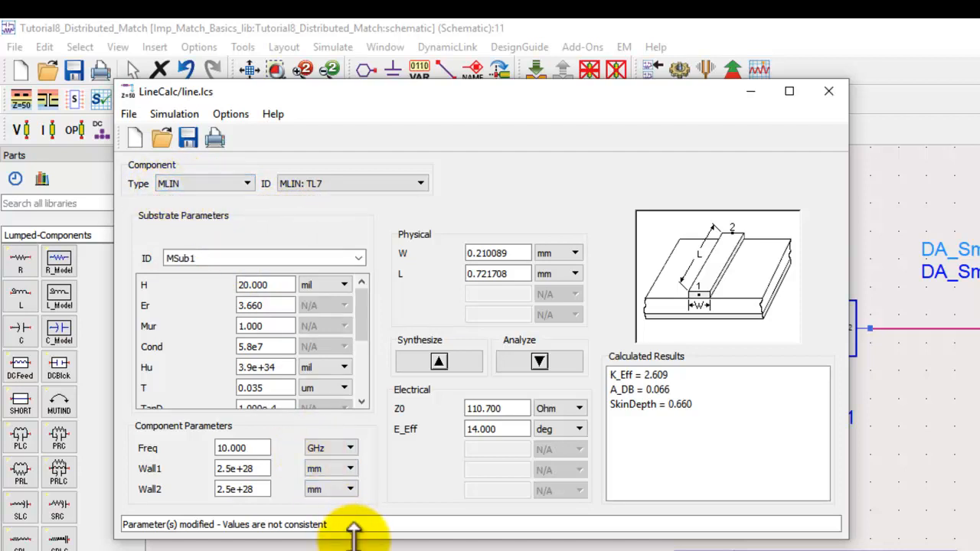
drag(353, 528, 353, 550)
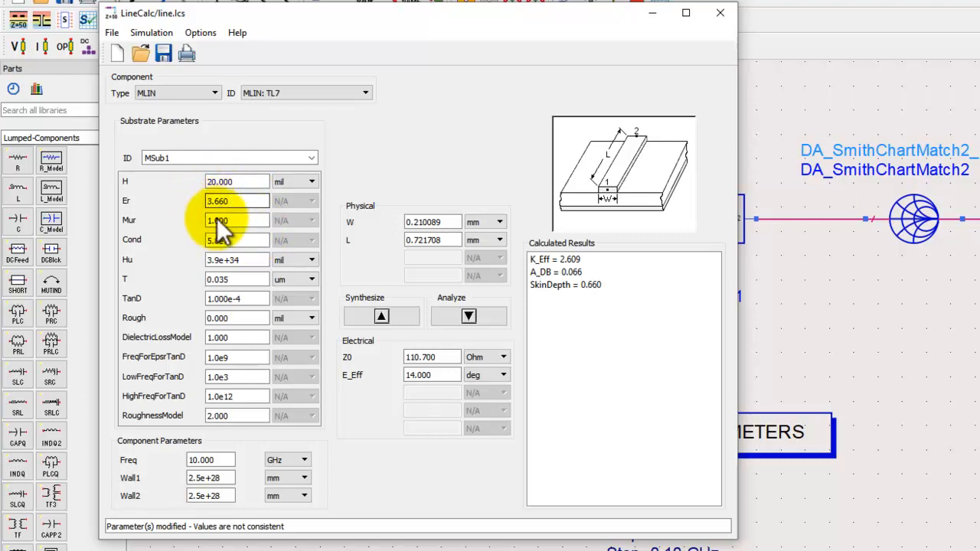
Set the substrate's conductor thickness T to 35 um and the component frequency to 6 GHz
double_click(241, 278)
text(35)
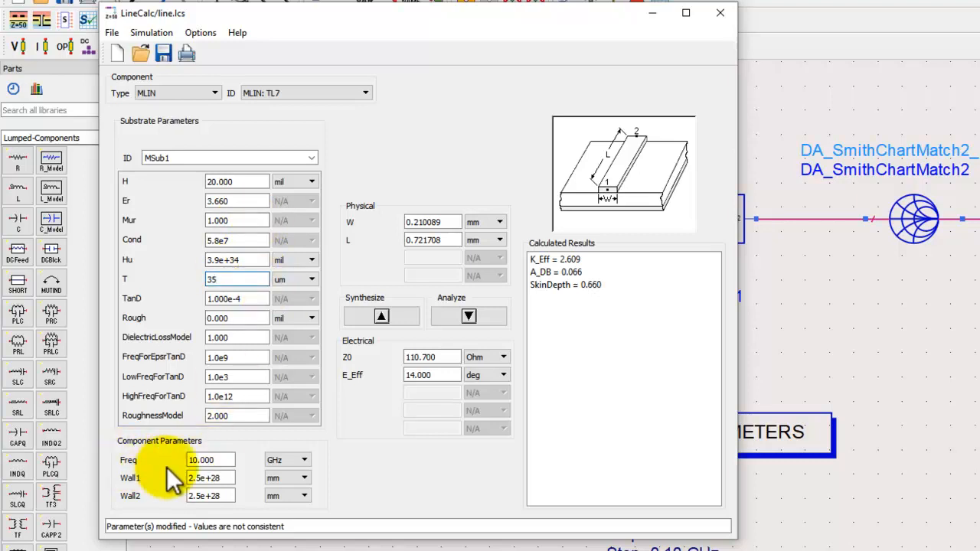
drag(219, 460, 193, 459)
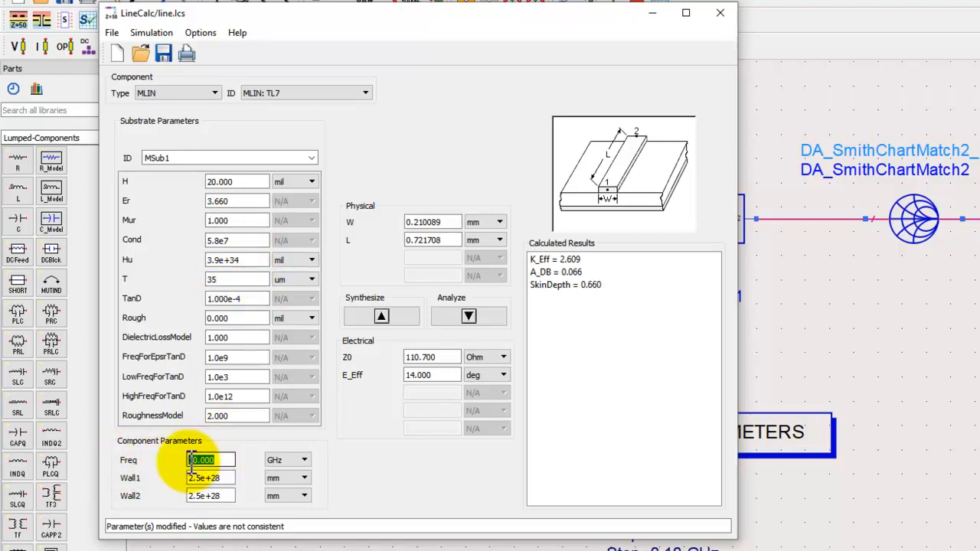
text(6)
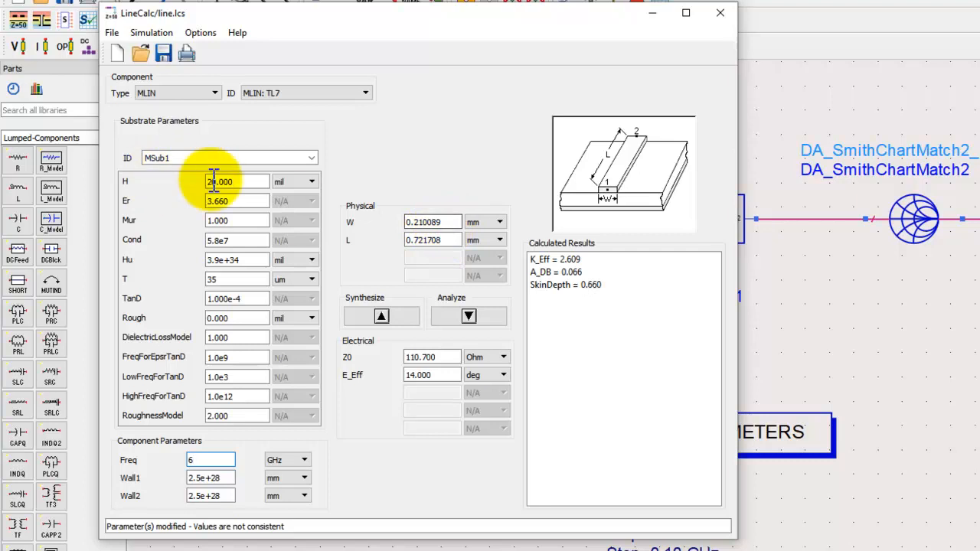
Set the microstrip width W to 0.2 mm, analyze the line, and move the simulation window clear of the results
drag(453, 220, 417, 219)
text(2)
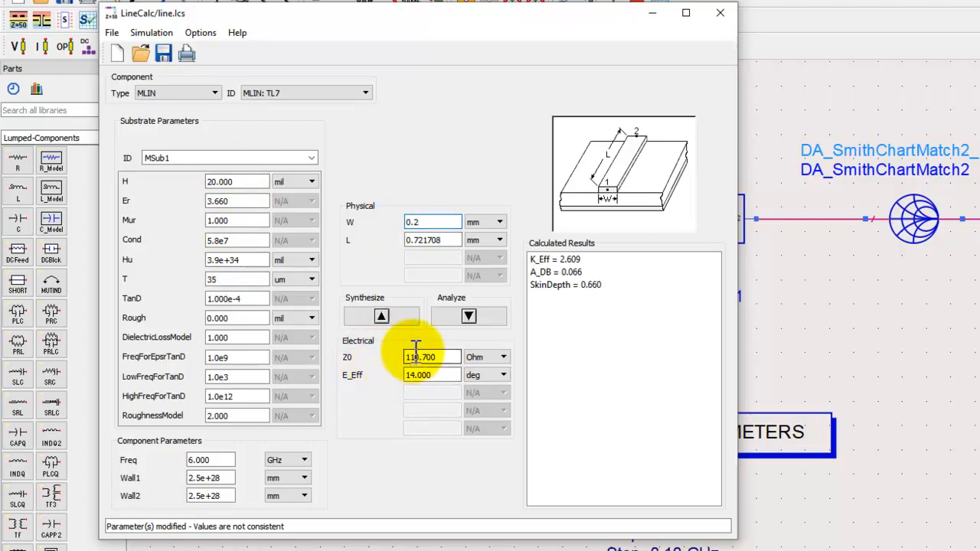
click(465, 310)
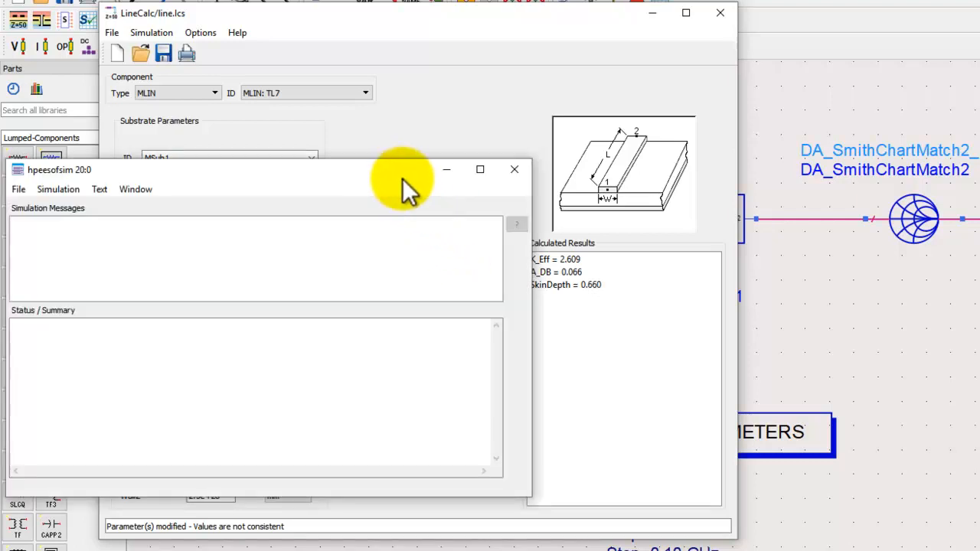
drag(402, 177, 432, 457)
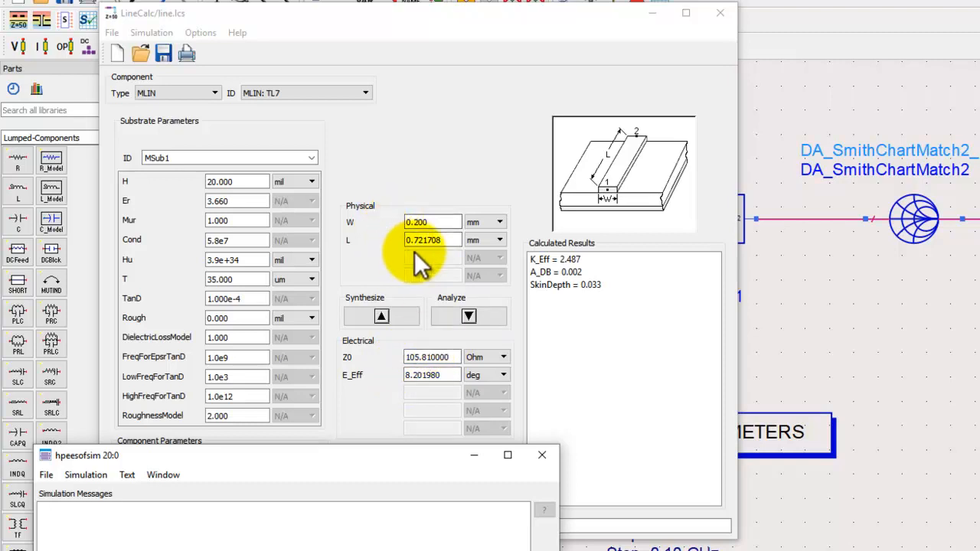
Set the microstrip width W to 0.1 mm and analyze the line's impedance
click(434, 220)
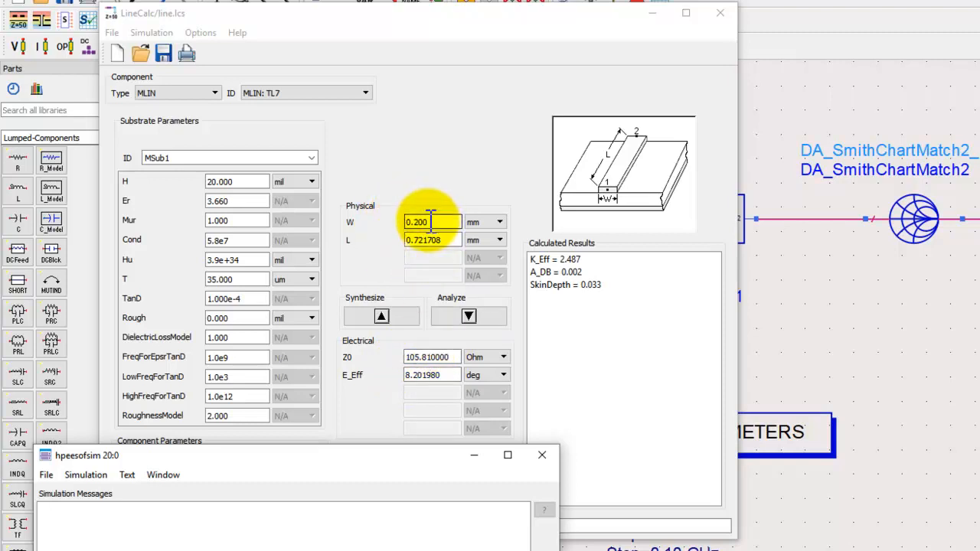
double_click(431, 220)
text(1)
click(436, 244)
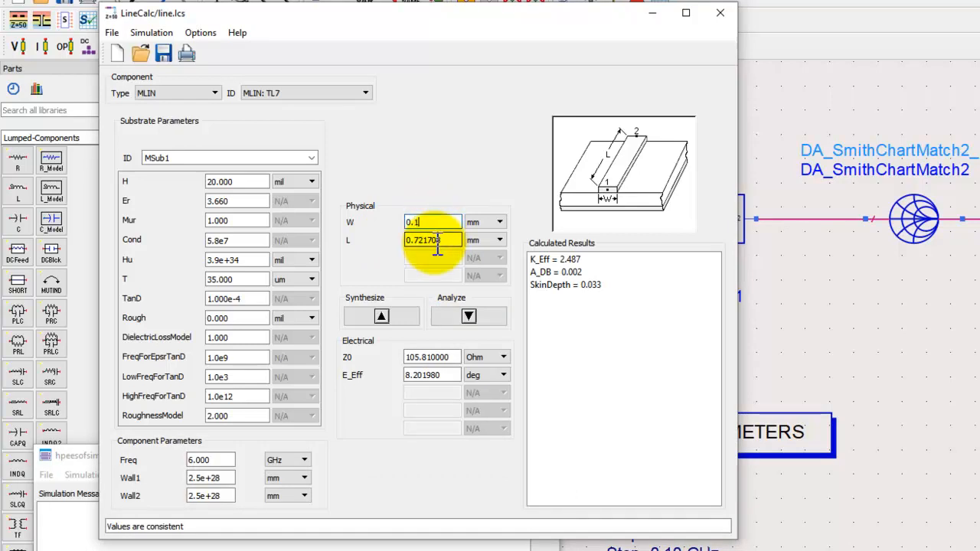
click(465, 314)
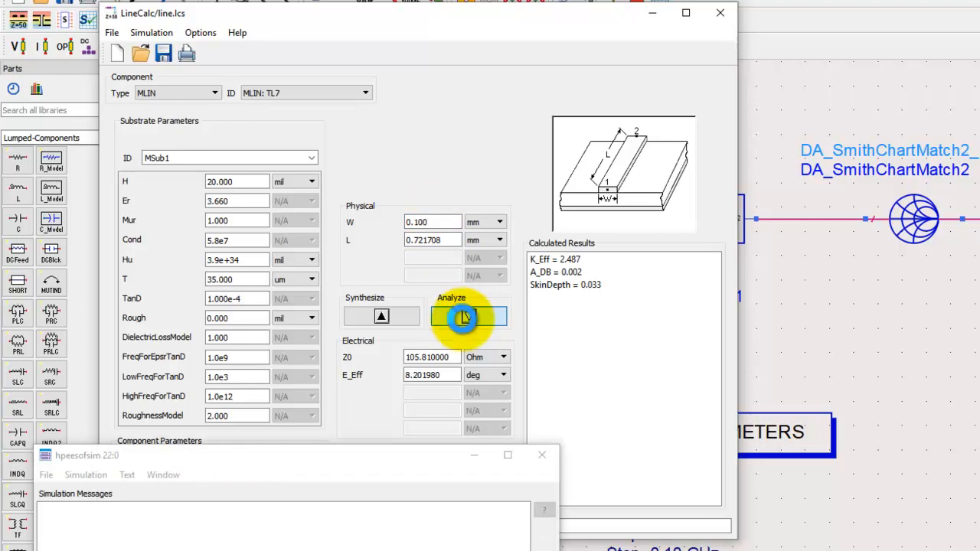
click(427, 360)
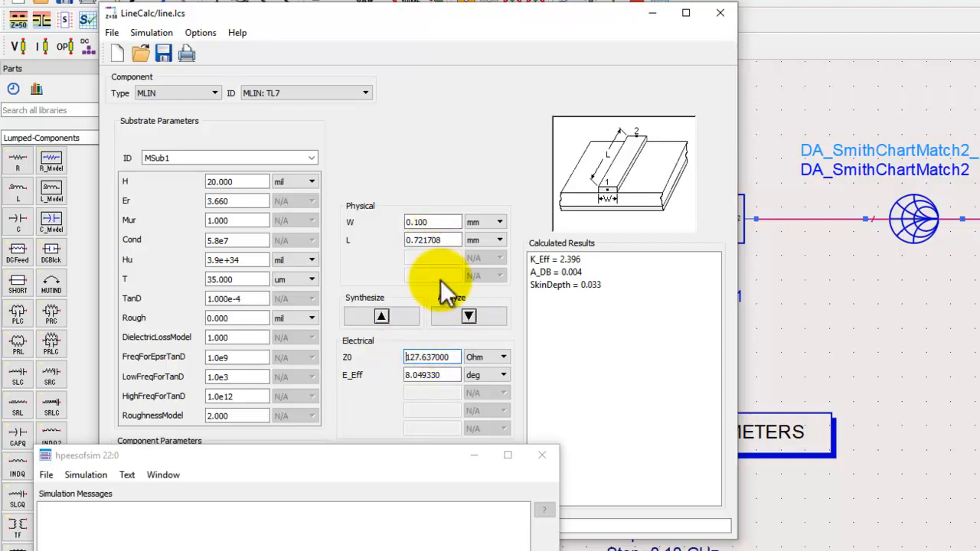
Return the microstrip width W to 0.2 mm and analyze the line again
drag(414, 222, 447, 222)
text(2)
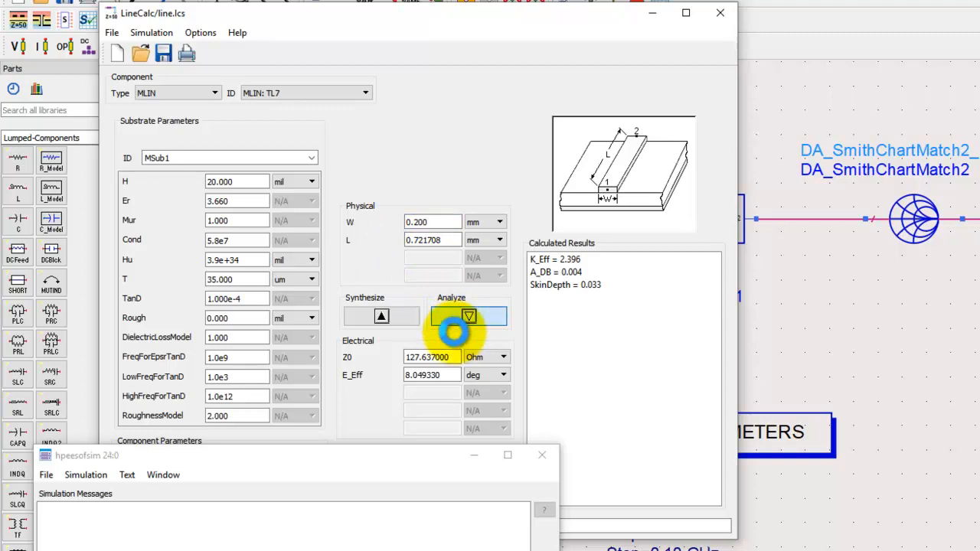
click(456, 324)
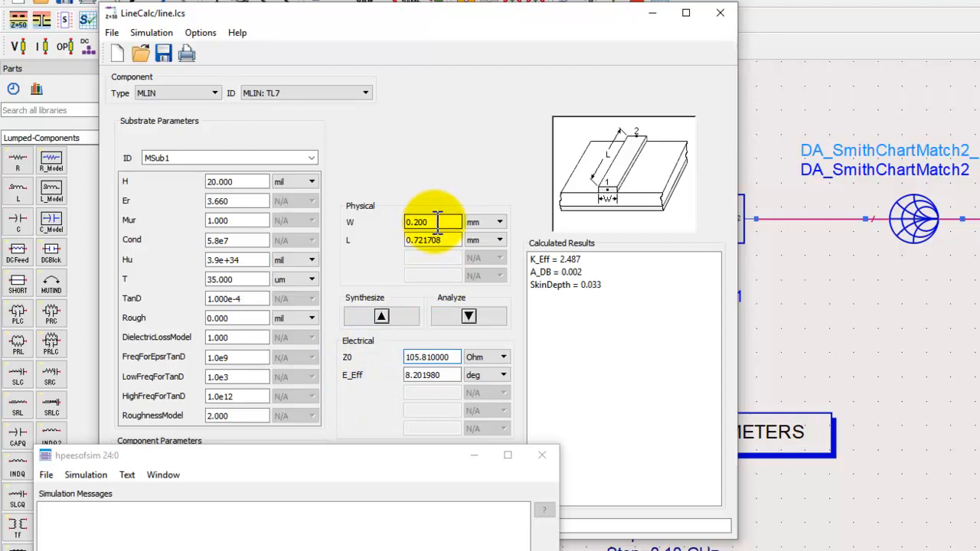
Set the microstrip width W to 3 mm and analyze the impedance of the wide line
drag(437, 222, 404, 222)
text(3)
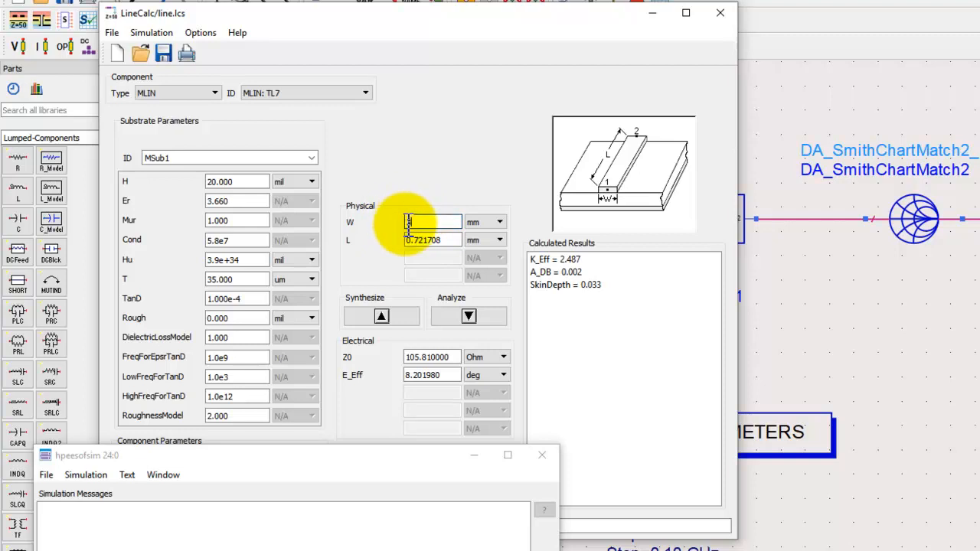
click(467, 315)
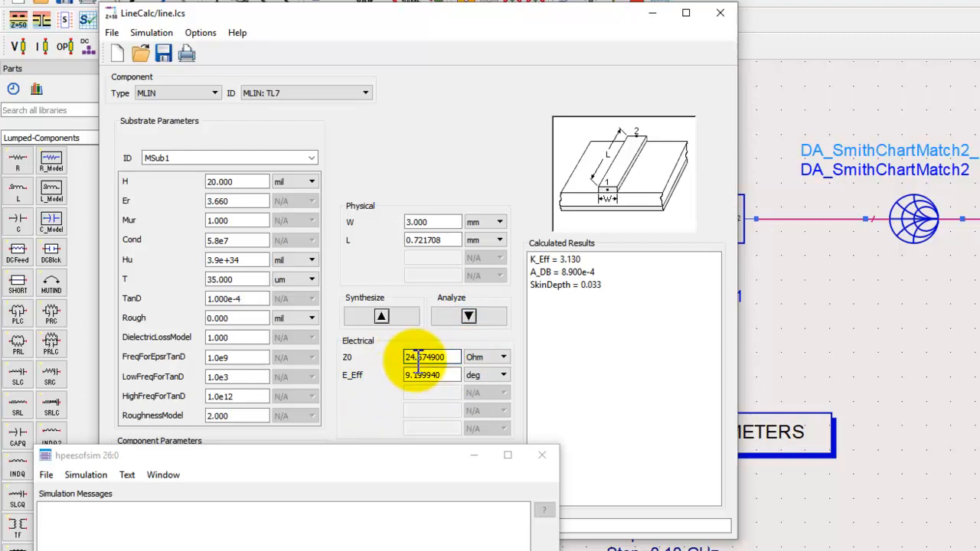
drag(417, 357, 399, 376)
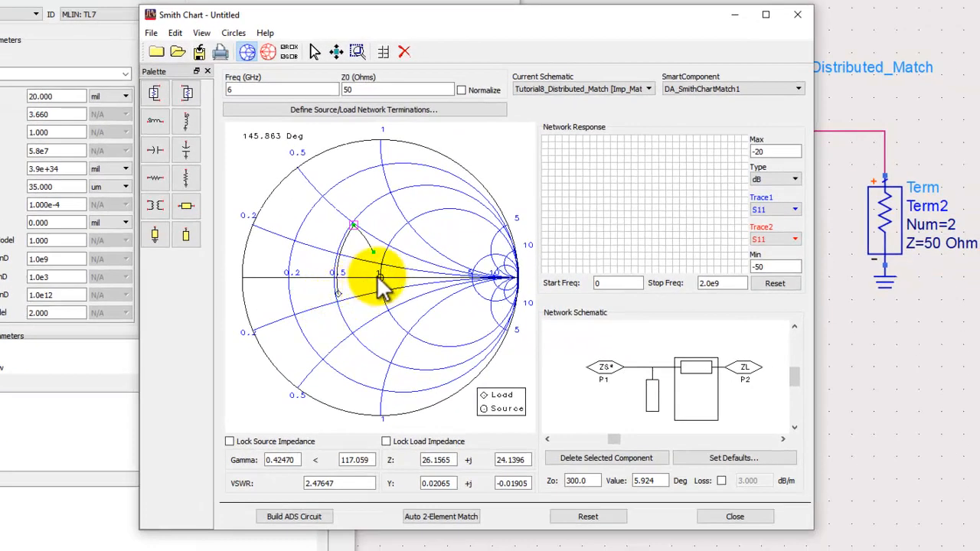
Return to the Smith Chart window, select the load, and lock both the load and source impedances
click(752, 373)
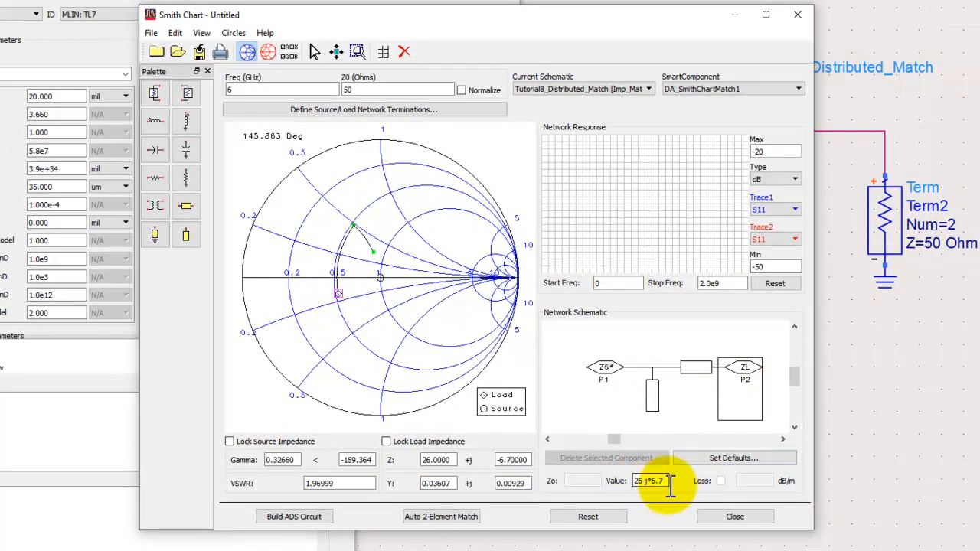
click(388, 442)
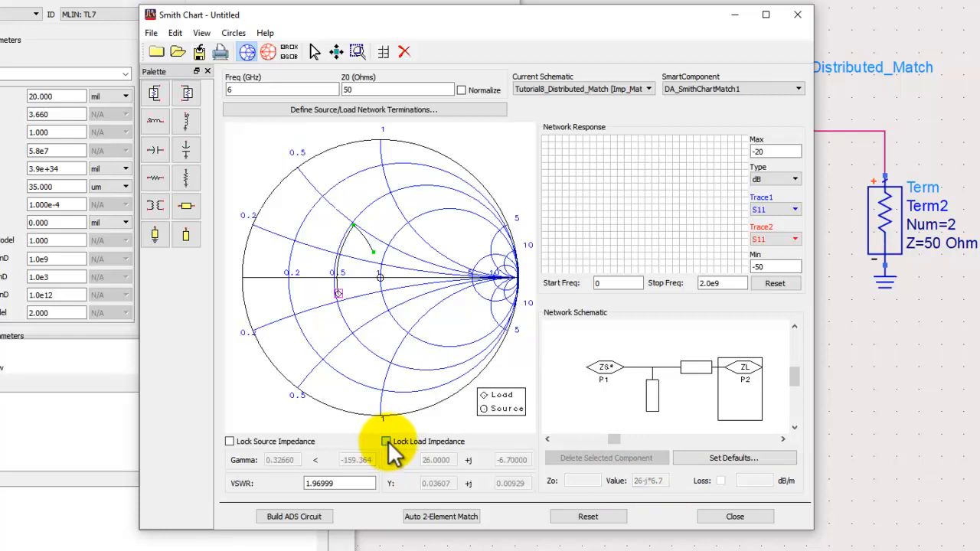
click(229, 441)
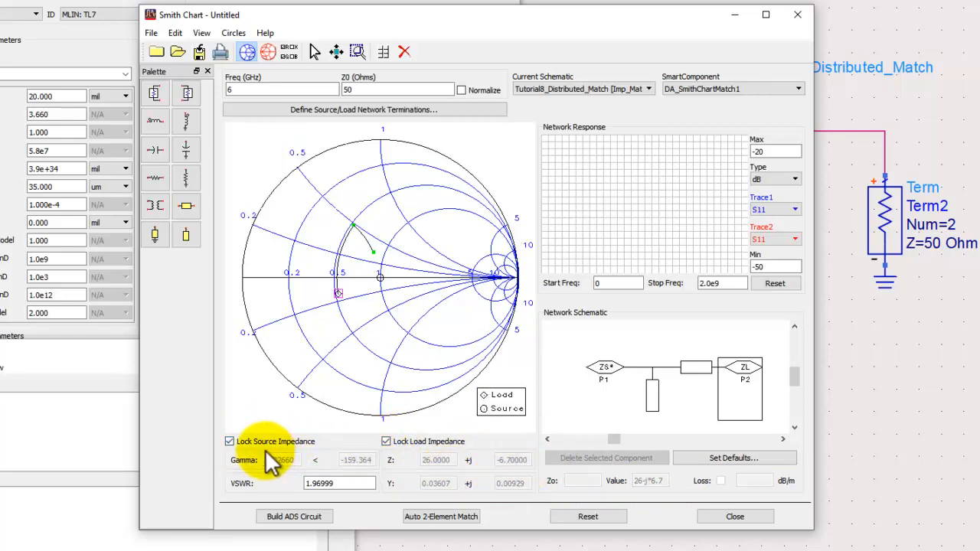
Select the series transmission line in the network and set its Zo to 105 ohms
click(716, 371)
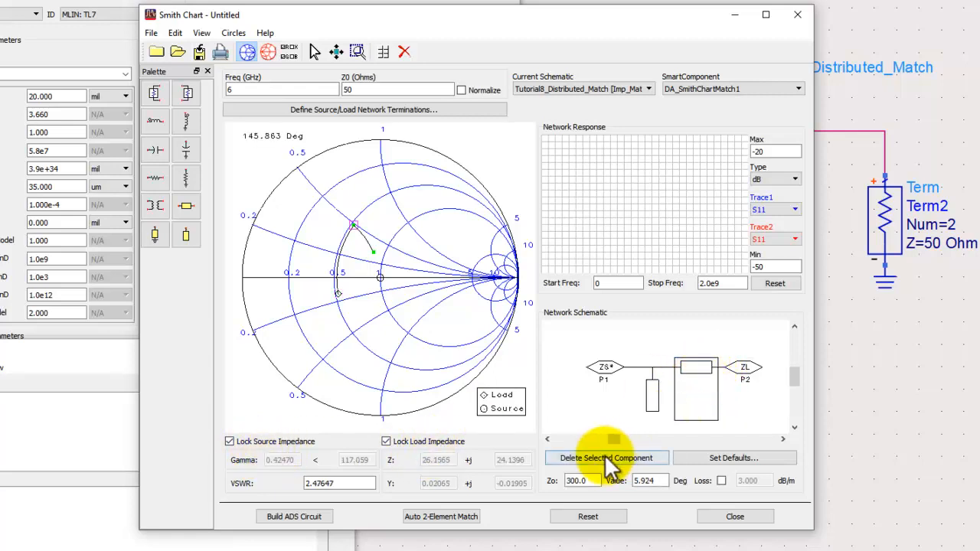
double_click(575, 480)
key(BackSpace)
text(105)
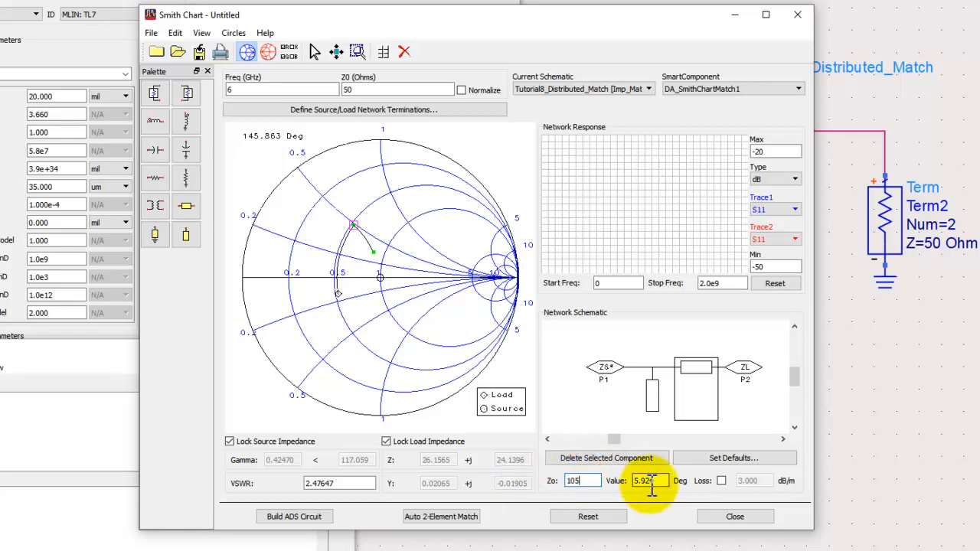
click(648, 480)
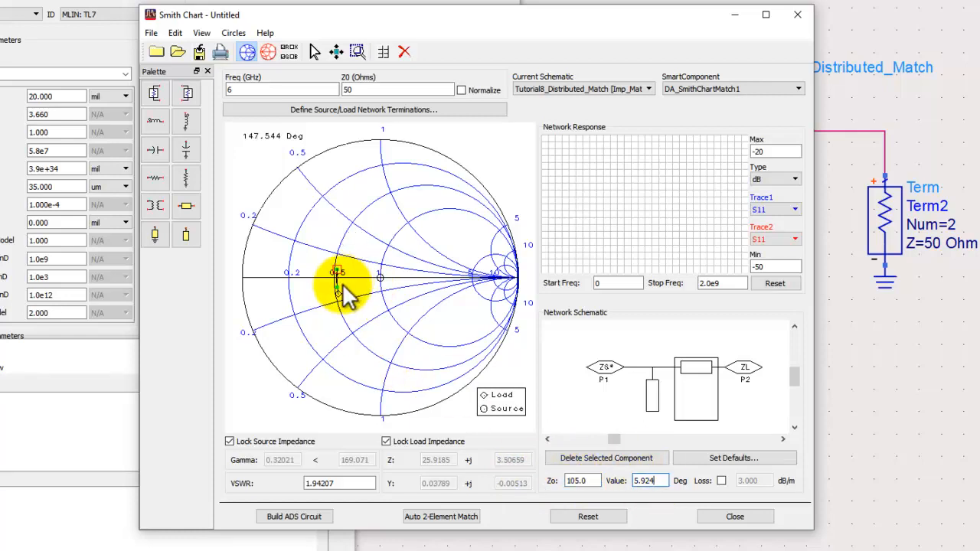
Lengthen the 105 ohm series line to about 12.5 degrees, and make the shunt stub 24 ohms and about 19.7 degrees long
drag(337, 270, 350, 247)
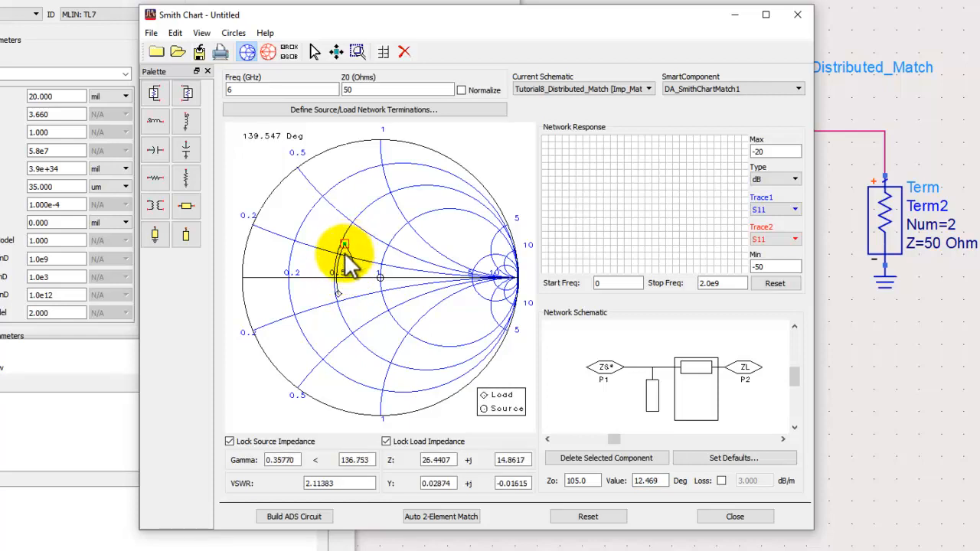
click(353, 265)
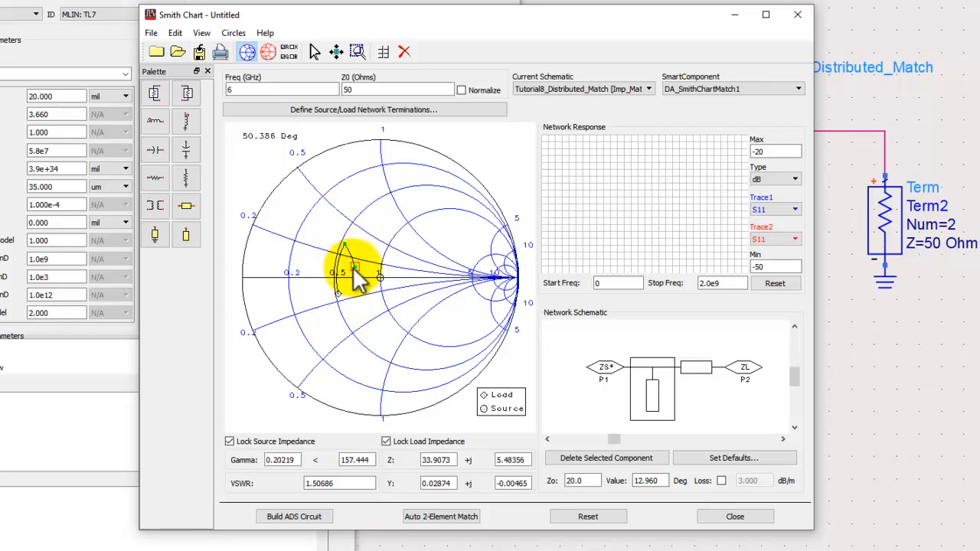
drag(594, 483, 561, 473)
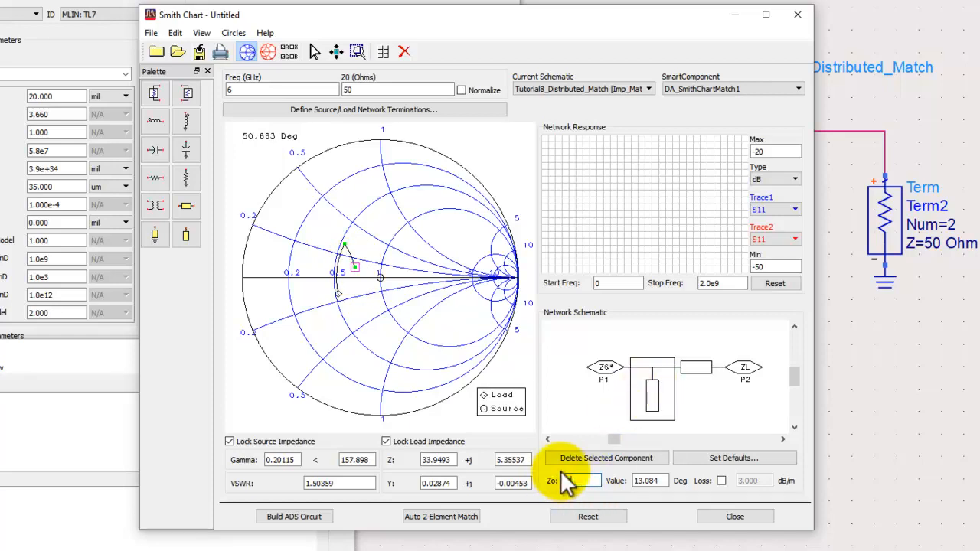
text(24)
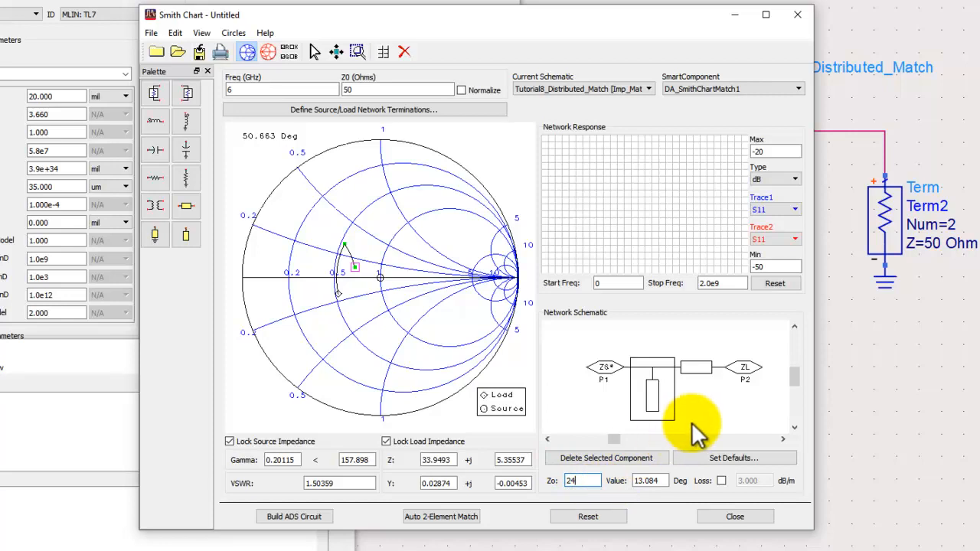
click(346, 245)
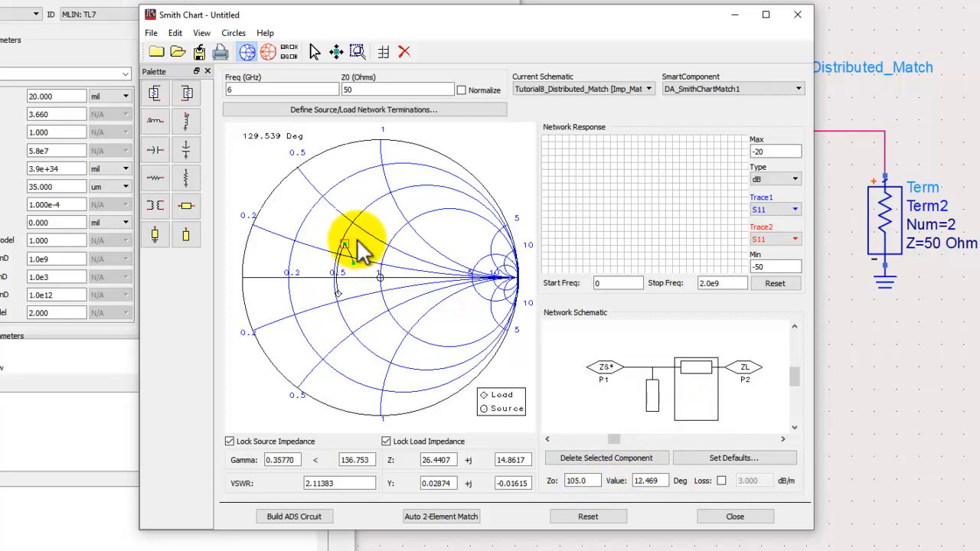
click(652, 397)
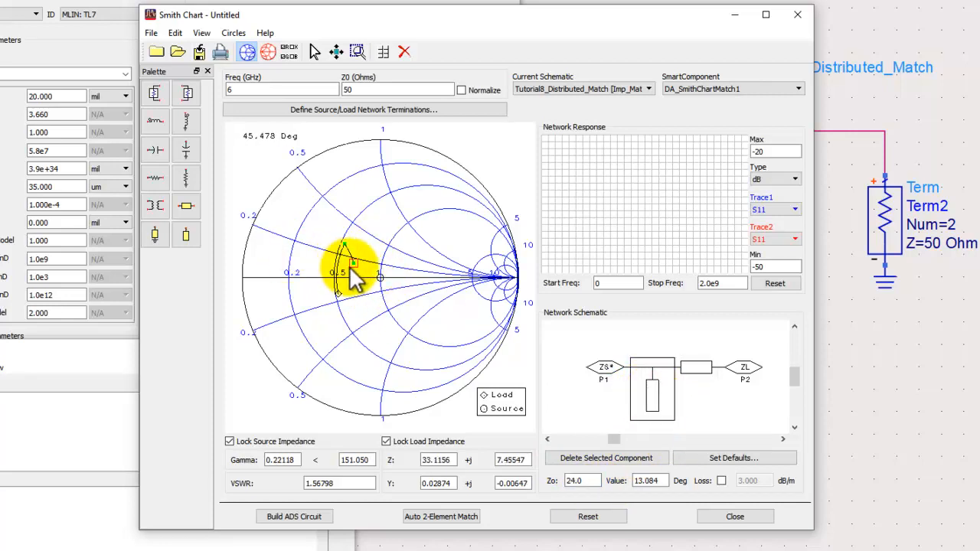
drag(353, 267, 356, 274)
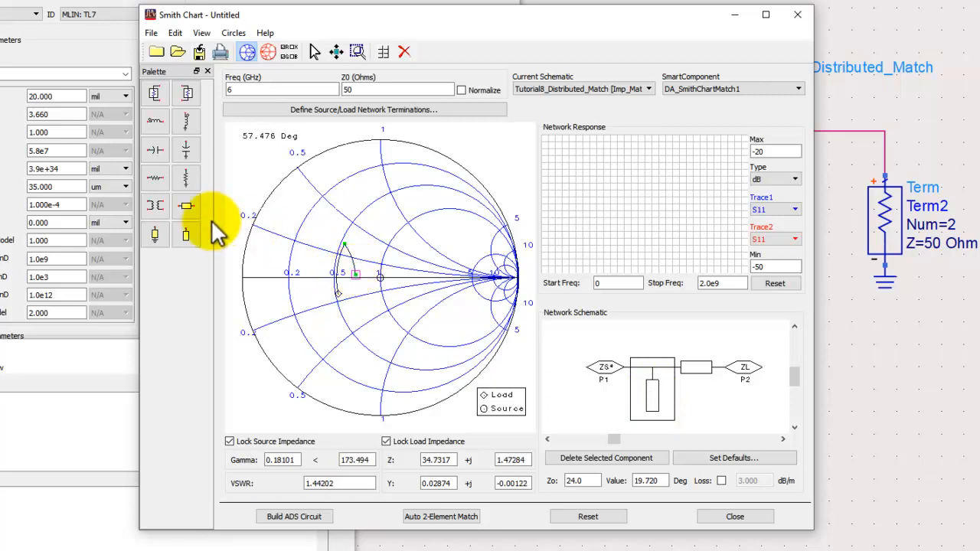
Add a second series transmission line after the stub, set its Zo to 105 ohms, and adjust its length to about 12.1 degrees
click(185, 206)
click(372, 239)
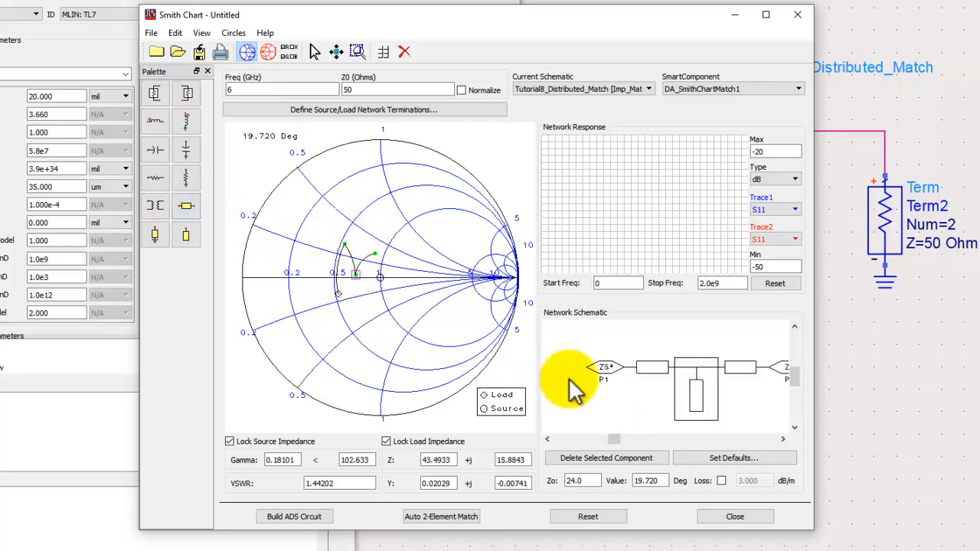
click(654, 367)
drag(592, 483, 536, 484)
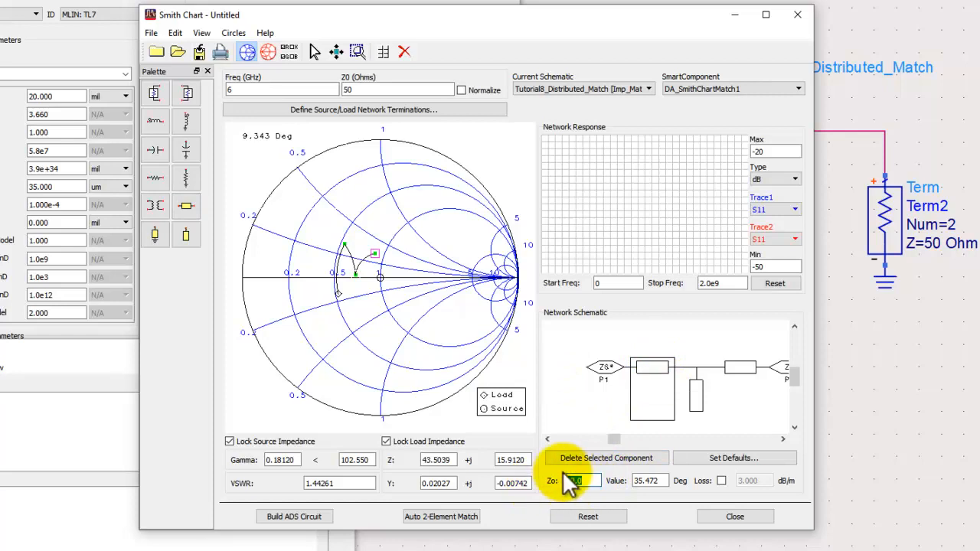
text(105)
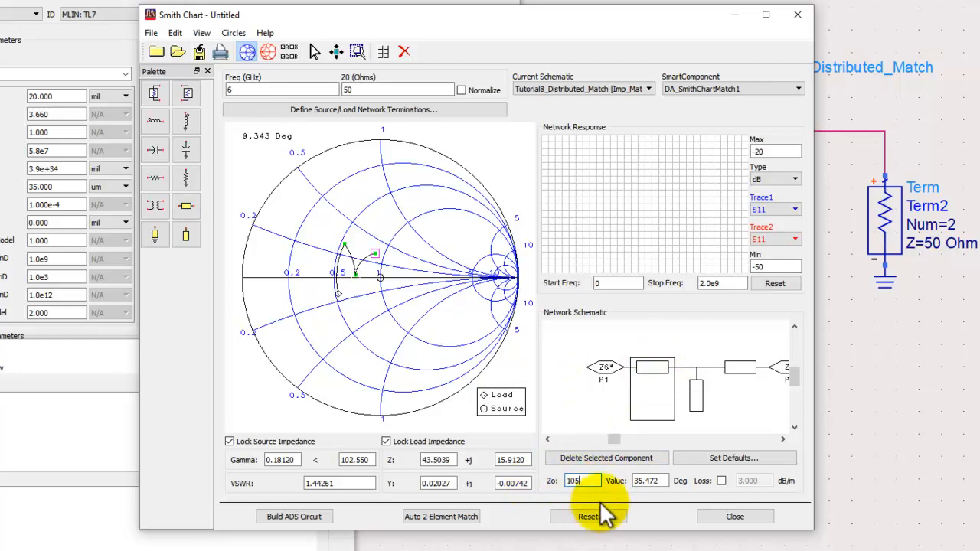
key(Return)
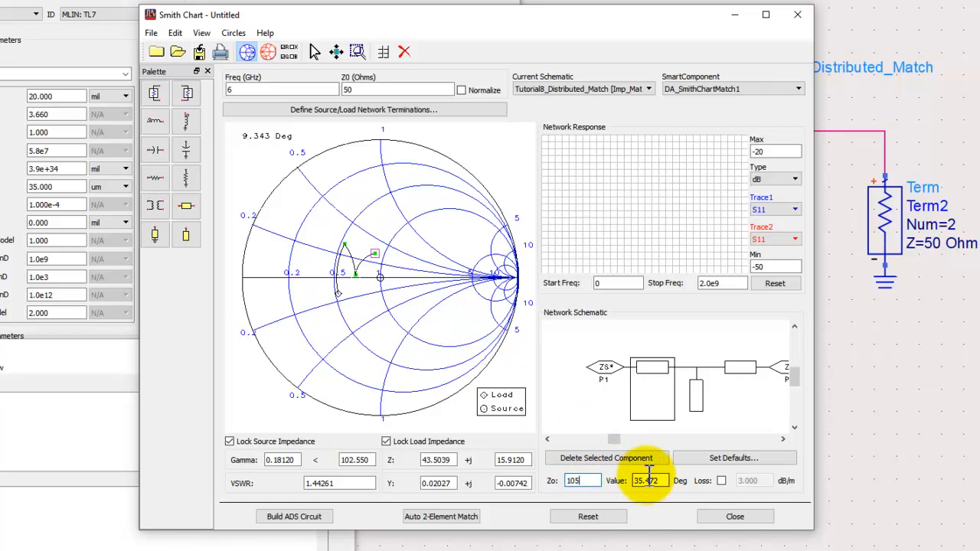
click(383, 230)
mouse_move(387, 243)
mouse_down()
mouse_move(406, 246)
mouse_move(368, 243)
mouse_up()
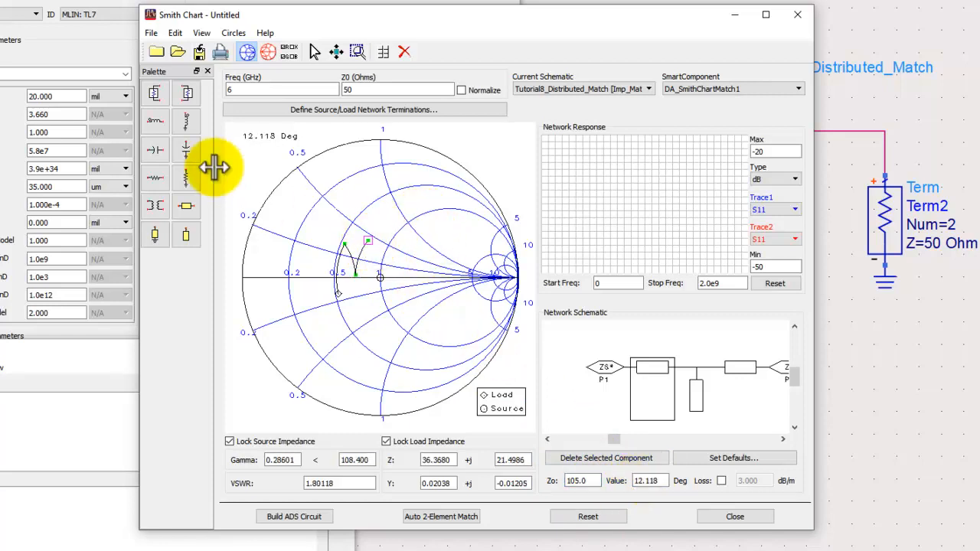
Add a second open-circuit shunt stub reaching the chart centre, and lengthen the second series line to about 12.4 degrees
click(186, 236)
click(380, 276)
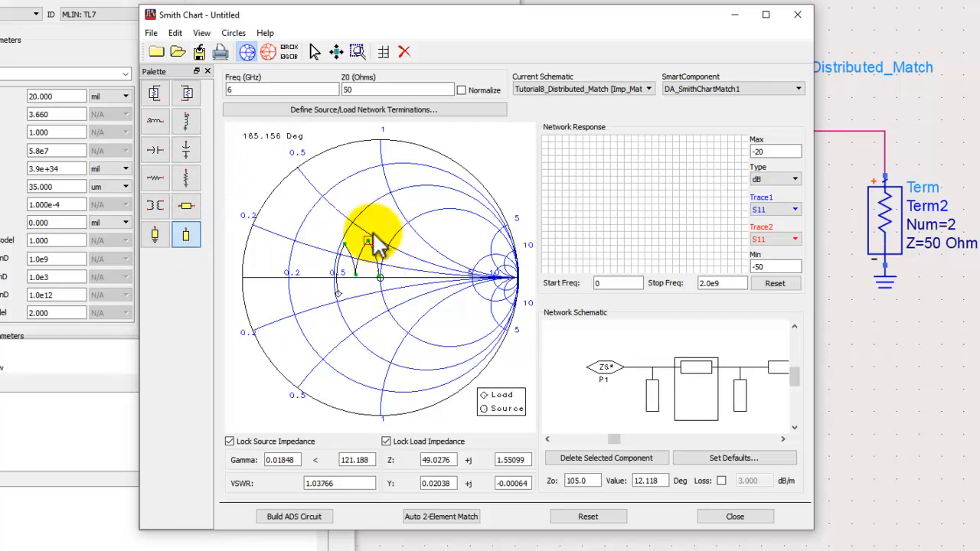
drag(367, 242, 370, 241)
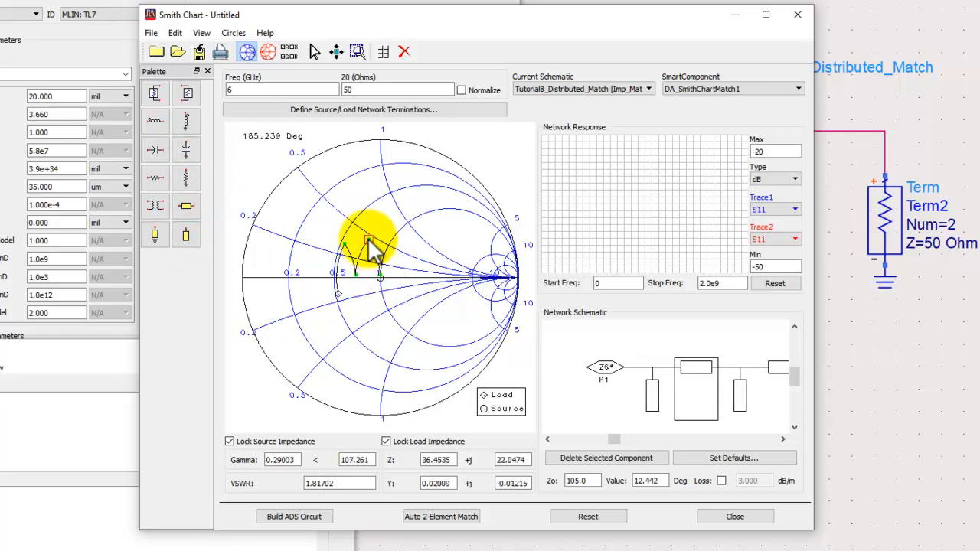
Set the second stub's Zo to 24 ohms and shorten it to about 16.3 degrees so its endpoint lands on the source point
click(653, 394)
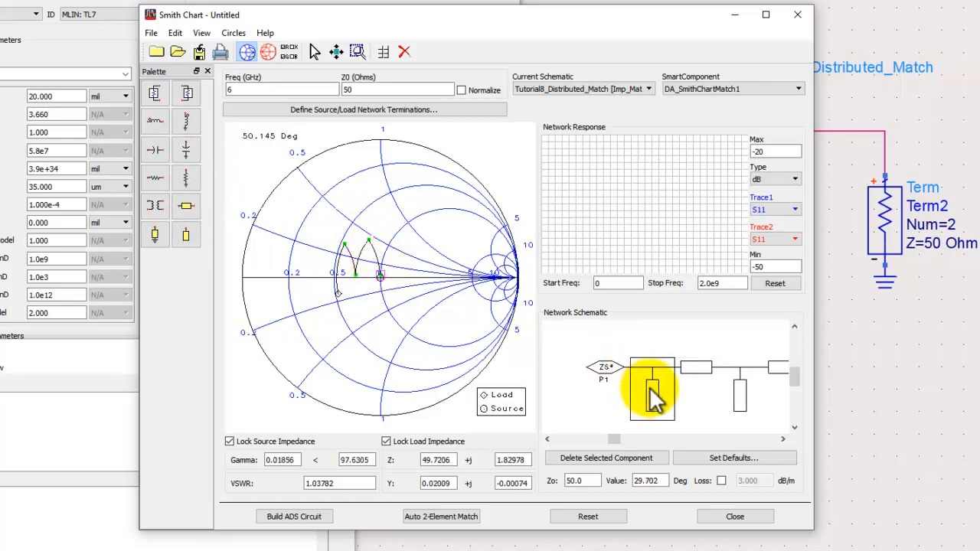
double_click(576, 480)
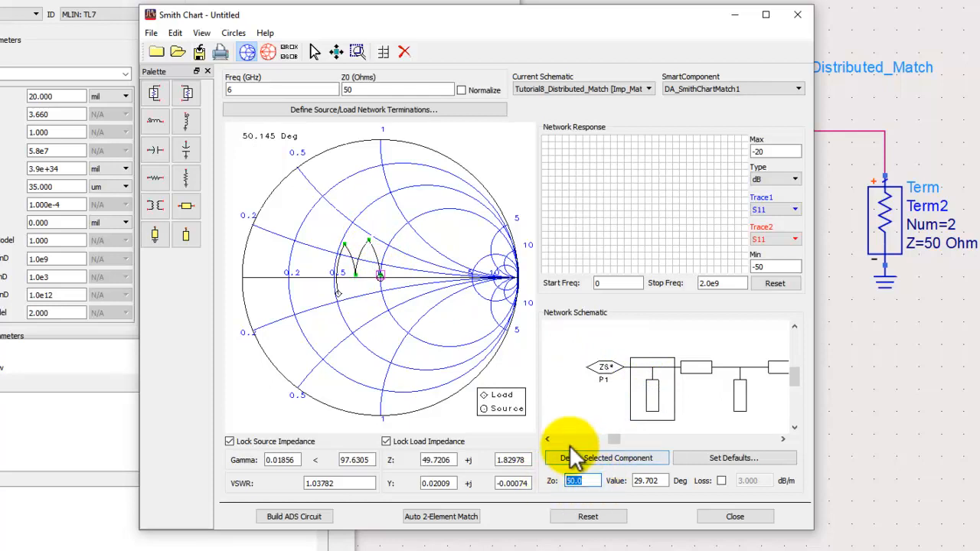
text(24)
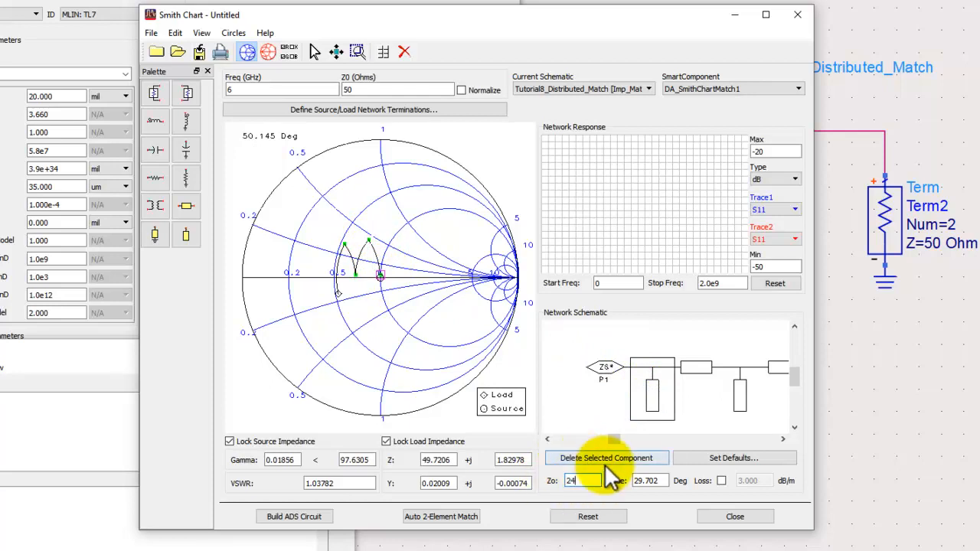
click(699, 416)
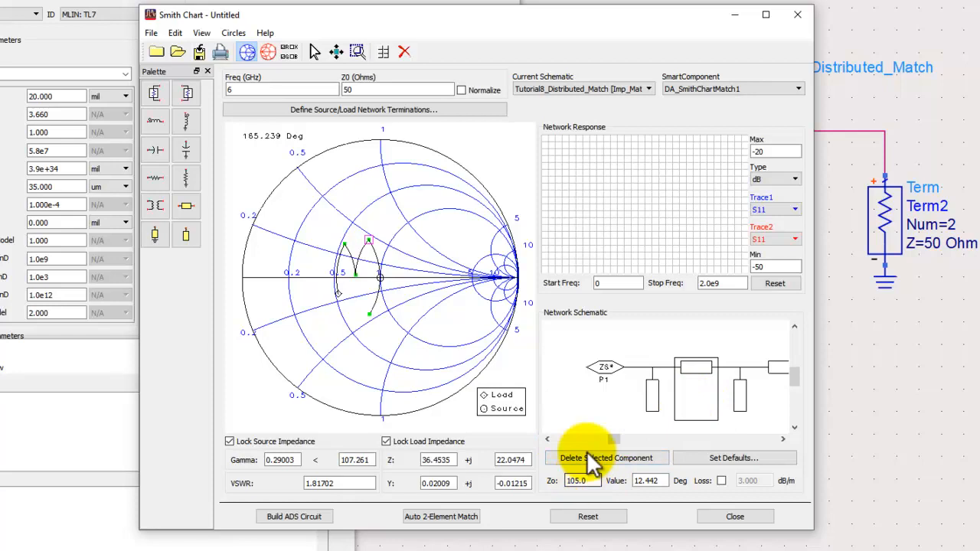
click(367, 314)
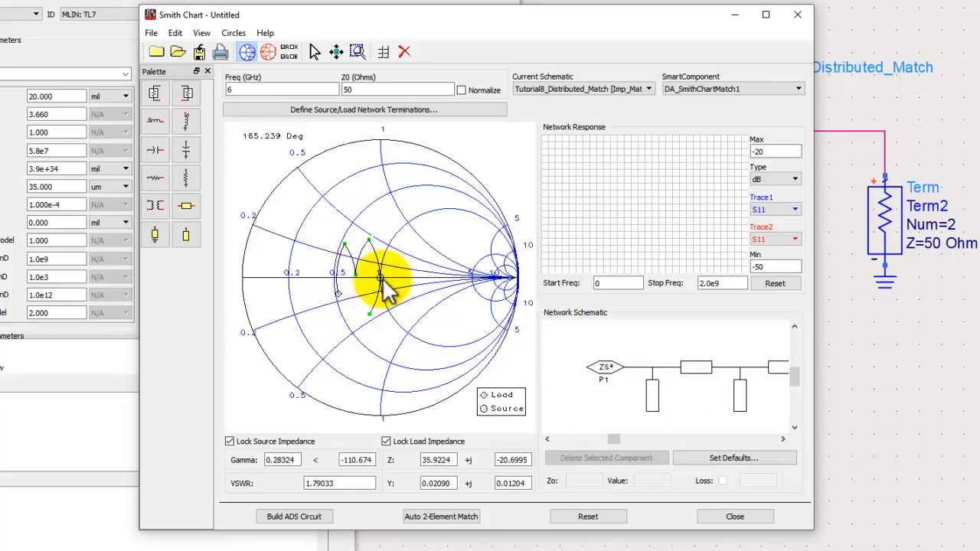
drag(370, 313, 380, 277)
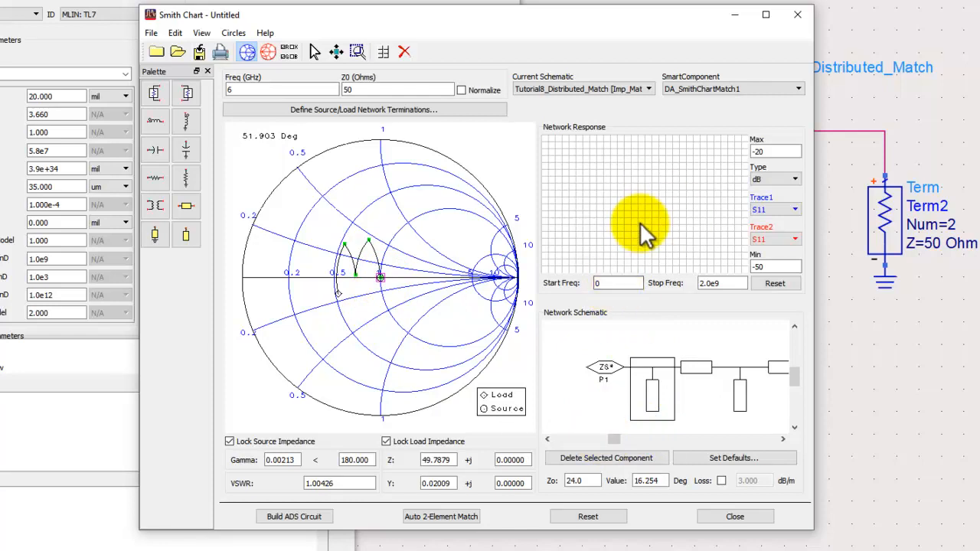
Set the network response frequency range from 5e9 to 7e9
drag(712, 283, 672, 273)
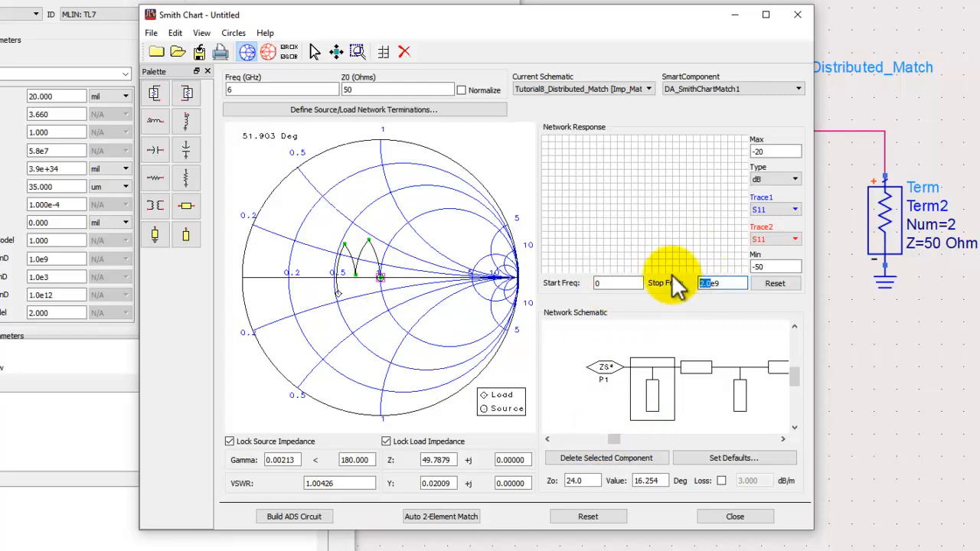
drag(605, 285, 588, 290)
text(5)
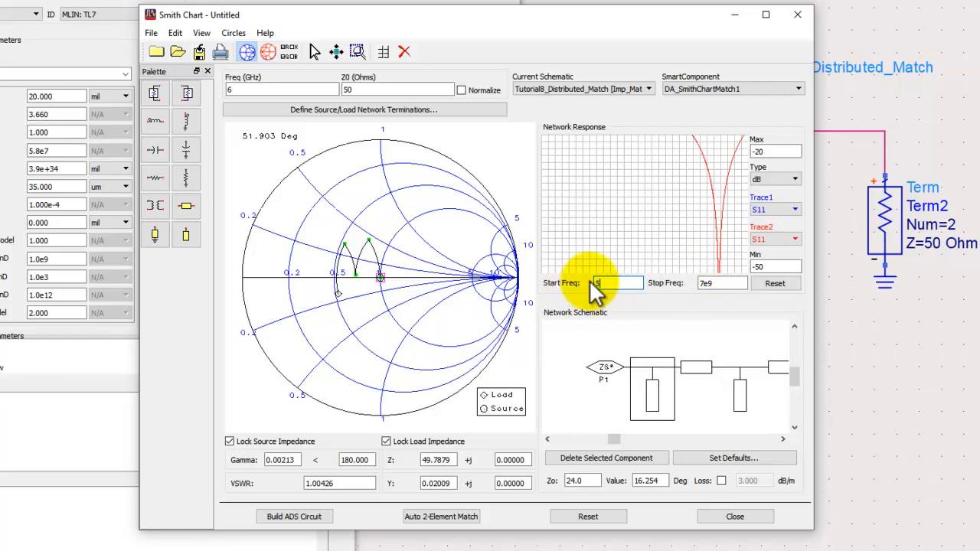
text(e9)
click(740, 283)
Set the network response plot's maximum to -10 dB
click(764, 150)
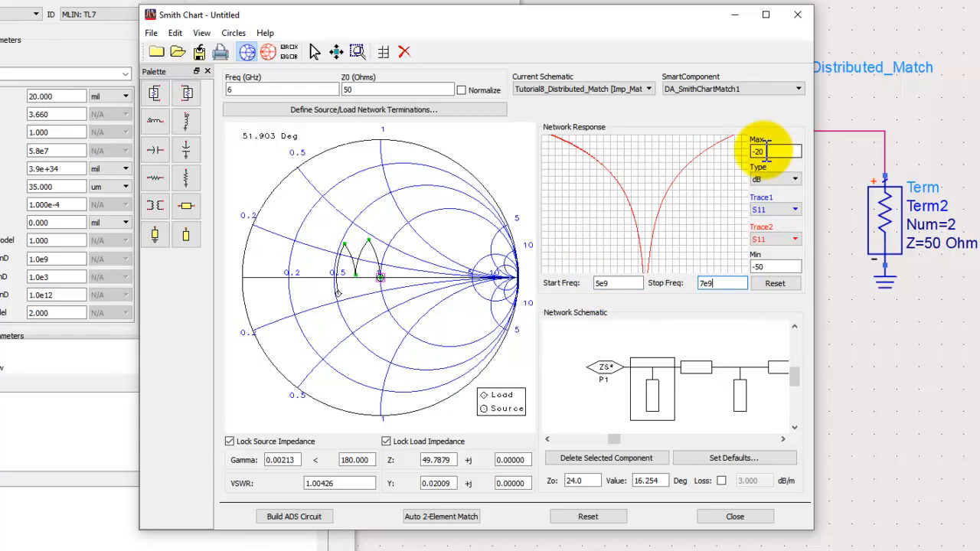
drag(765, 150, 751, 151)
text(-1)
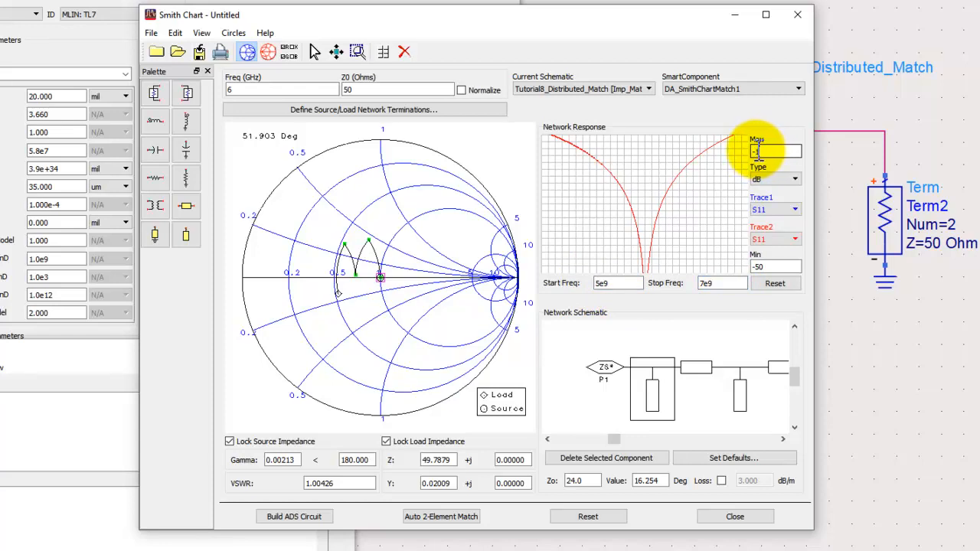
text(0)
click(770, 266)
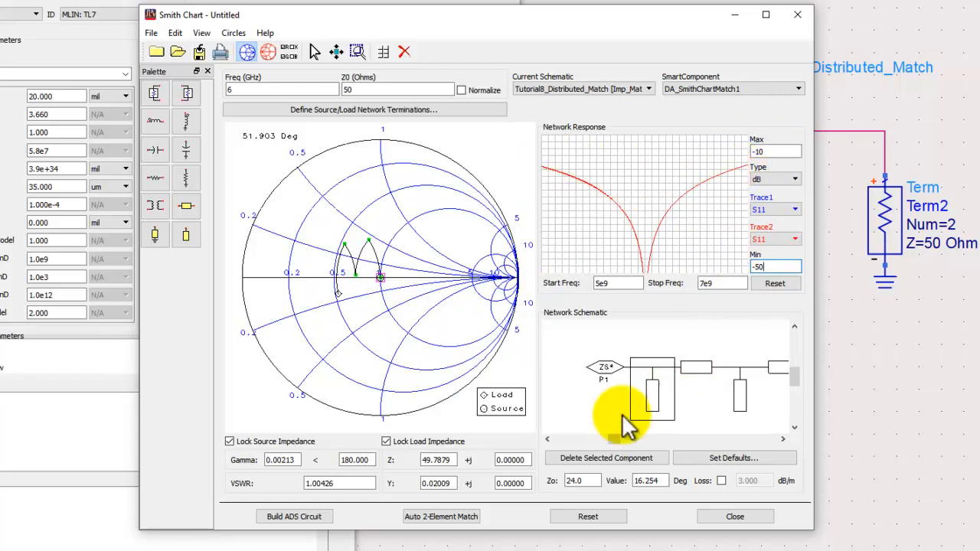
Put away the LineCalc window and the window below it, and move the Smith Chart window aside to uncover the schematic
drag(614, 438, 629, 439)
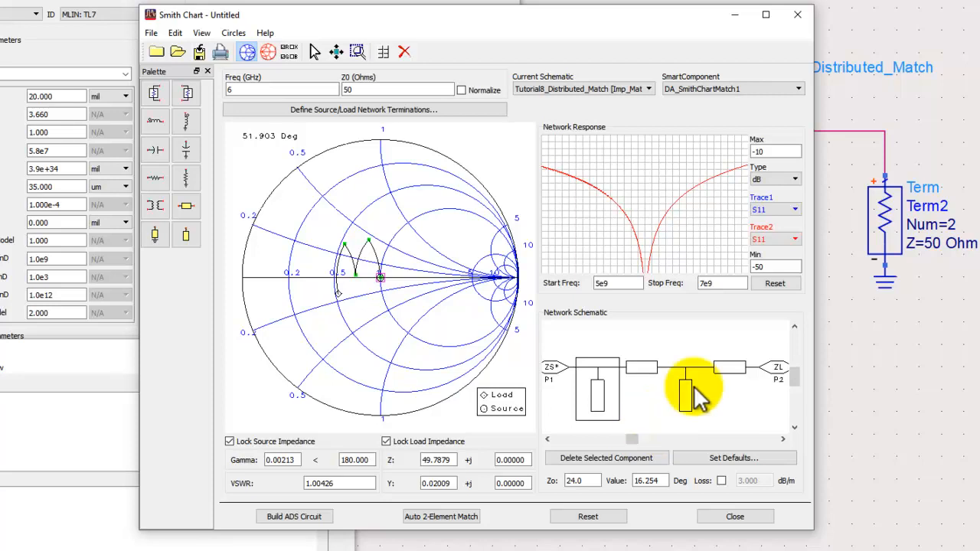
drag(456, 16, 646, 7)
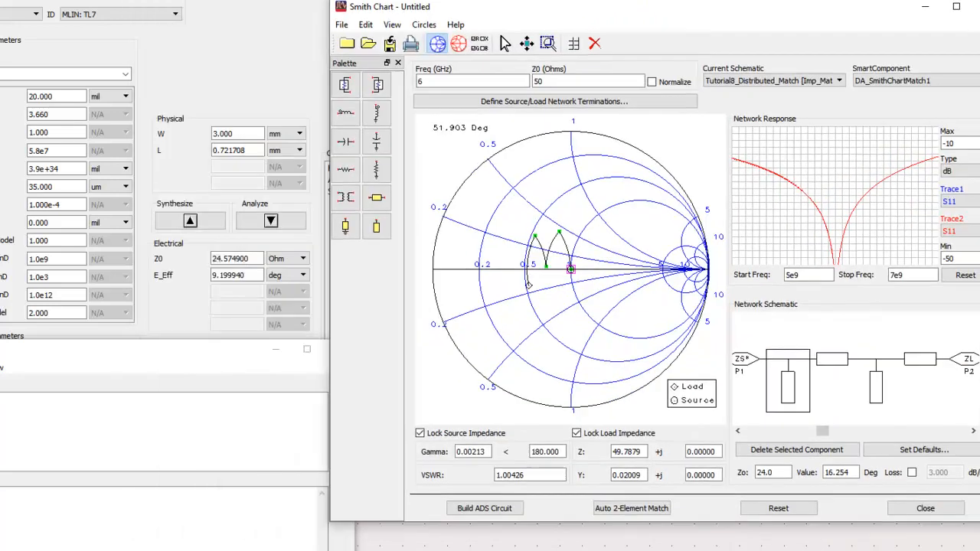
click(371, 0)
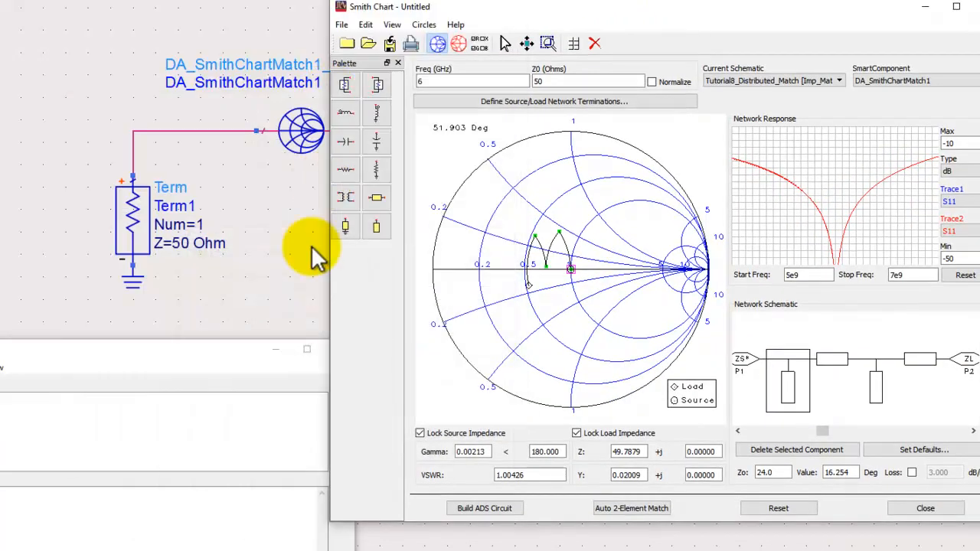
click(276, 350)
drag(574, 9, 813, 0)
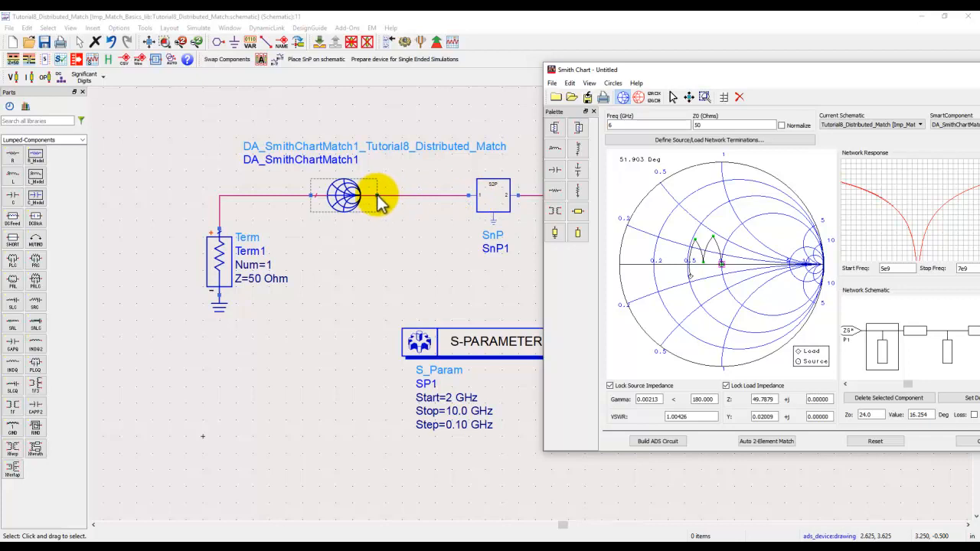
Compare the source and load ends of the Smith Chart network with the Term1 and SnP1 sides of the match component in the schematic
drag(670, 71, 507, 49)
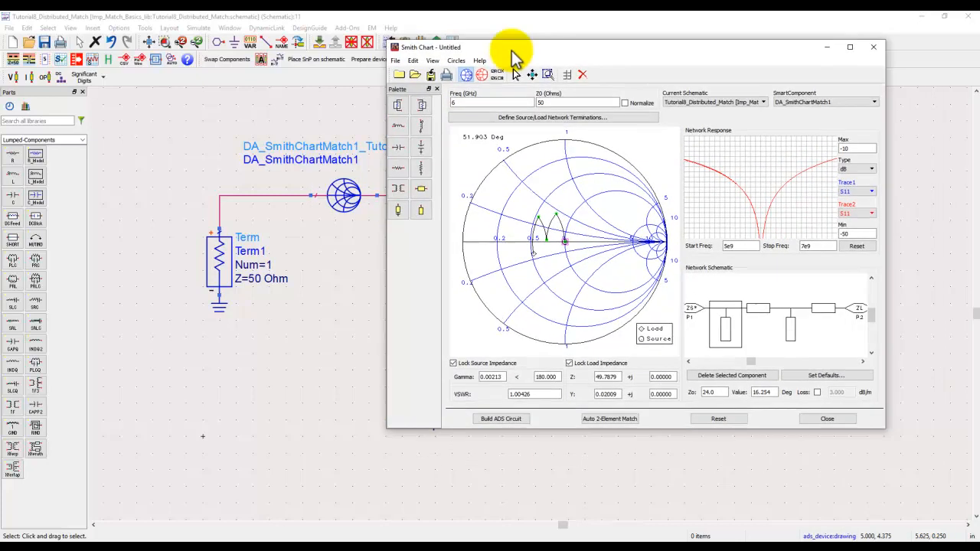
click(696, 314)
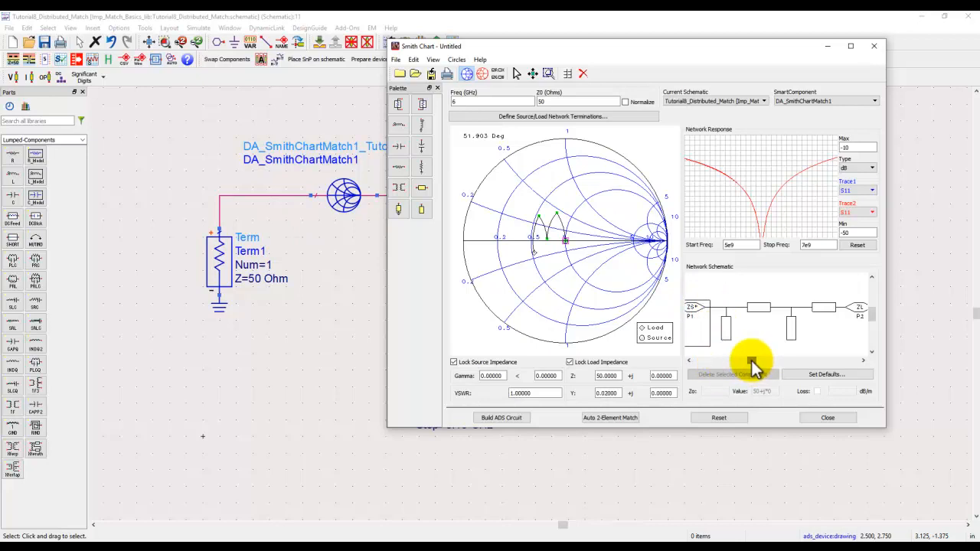
drag(751, 366, 770, 365)
click(768, 307)
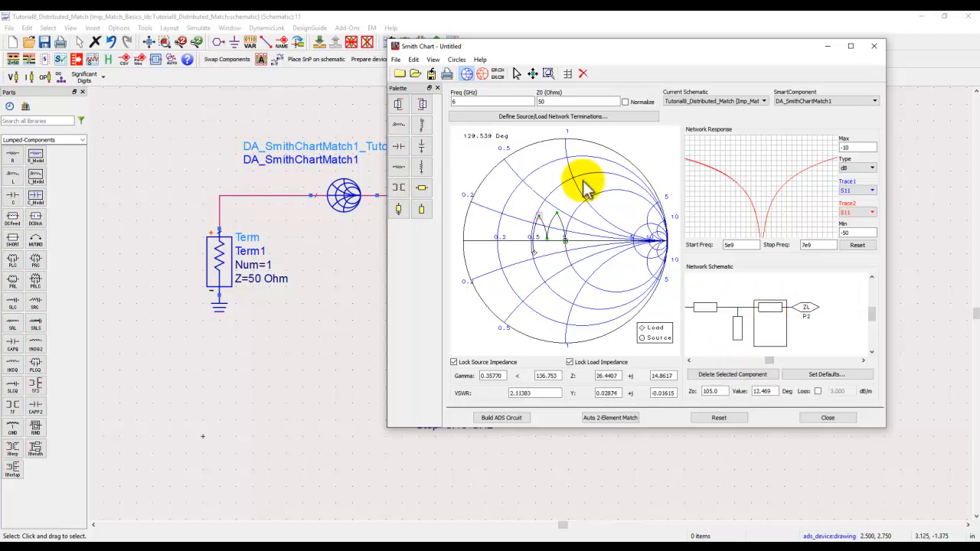
drag(477, 47, 628, 59)
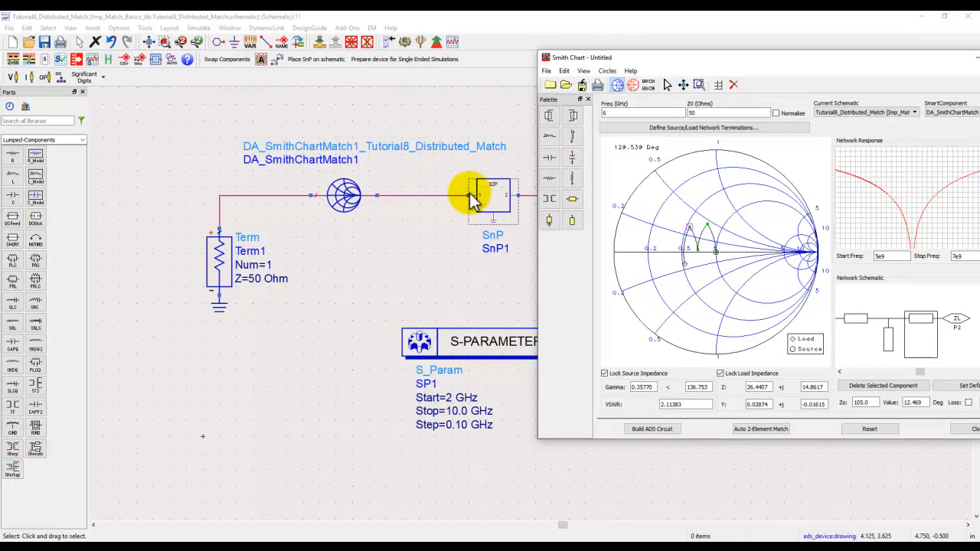
drag(734, 66, 512, 67)
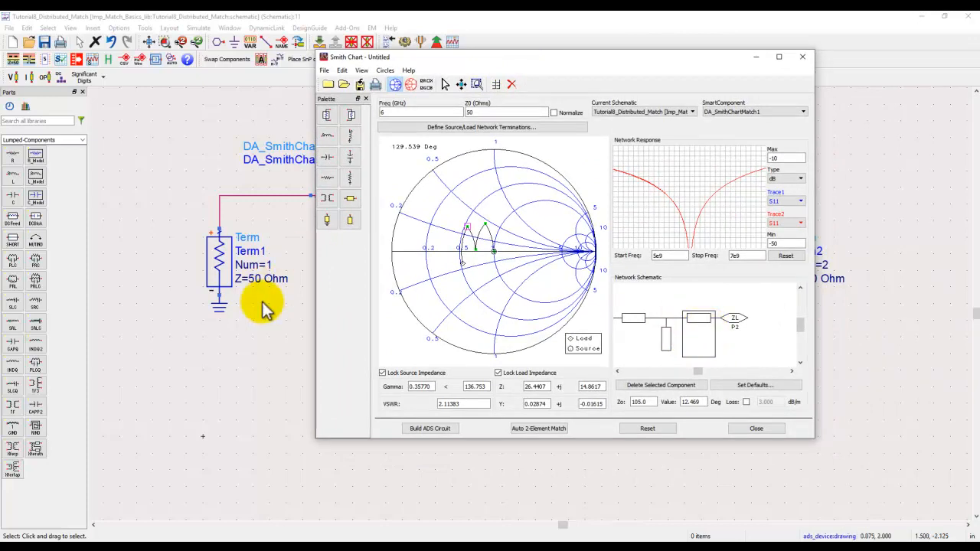
drag(502, 63, 491, 269)
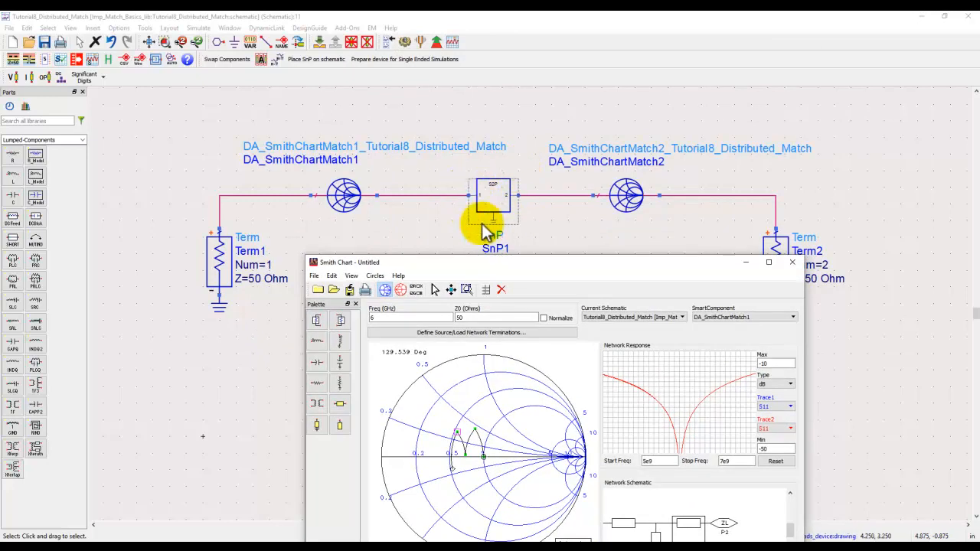
Compare the load-end 105 ohm line of the Smith Chart network with the SnP1 input side in the schematic
drag(536, 260, 527, 108)
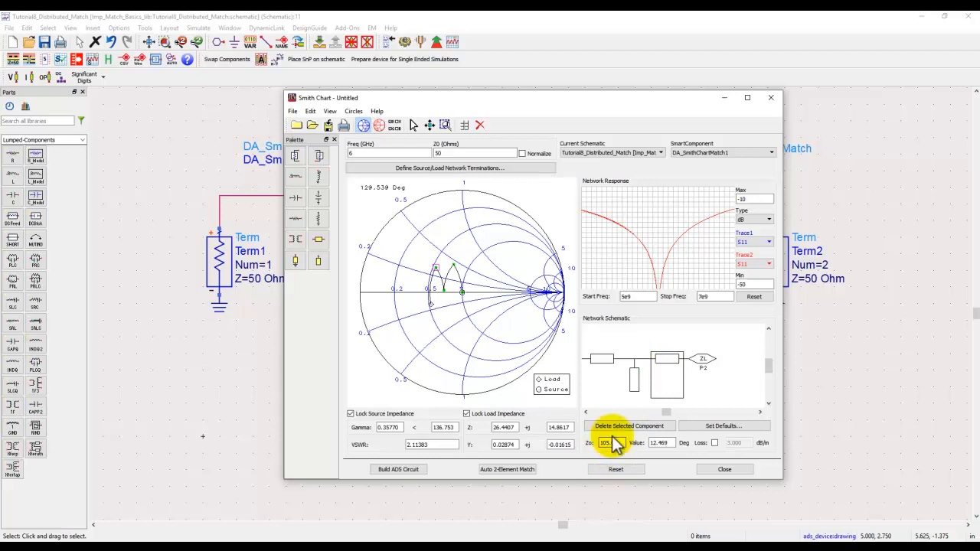
drag(549, 100, 547, 247)
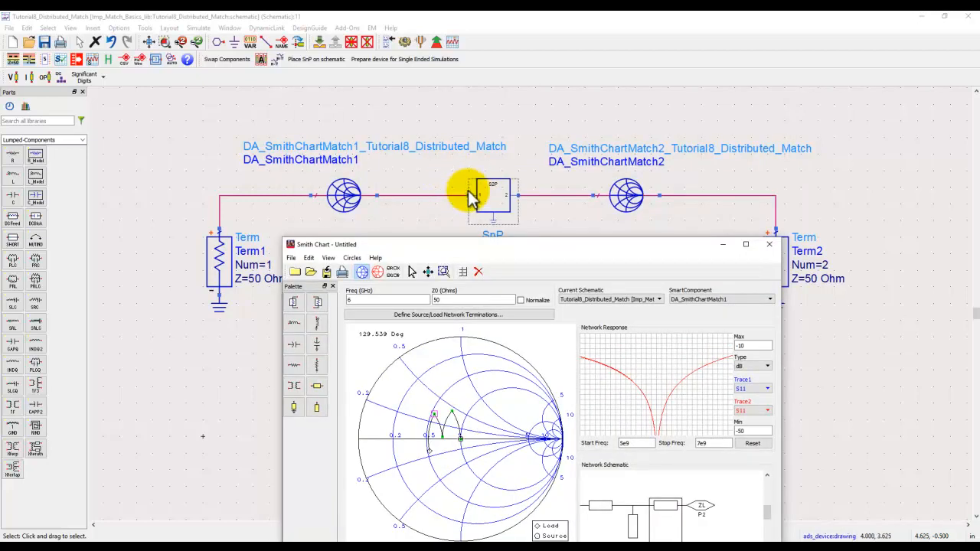
drag(510, 253, 521, 87)
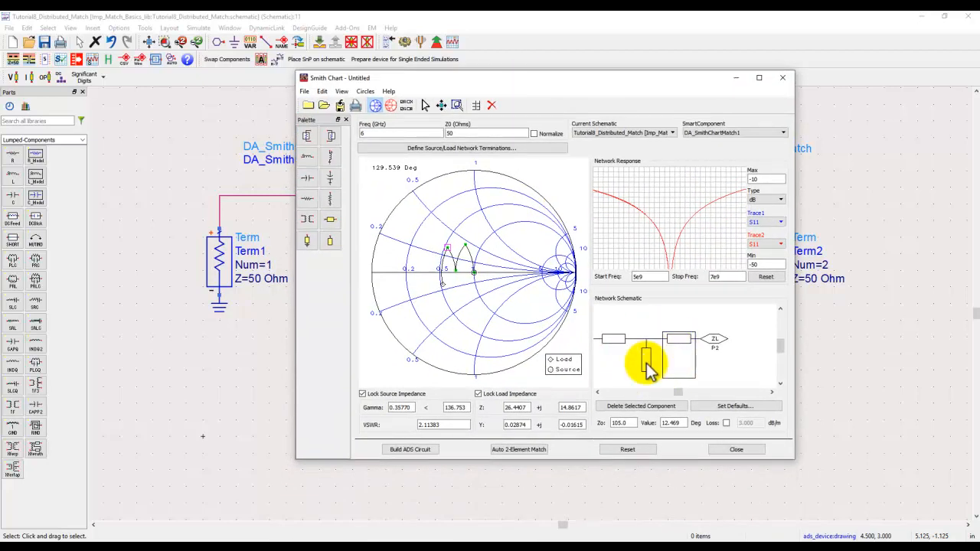
Retune the source-end 105 ohm line to about 13.9 degrees and lengthen the adjacent 24 ohm open stub to about 23.2 degrees
click(598, 392)
click(652, 363)
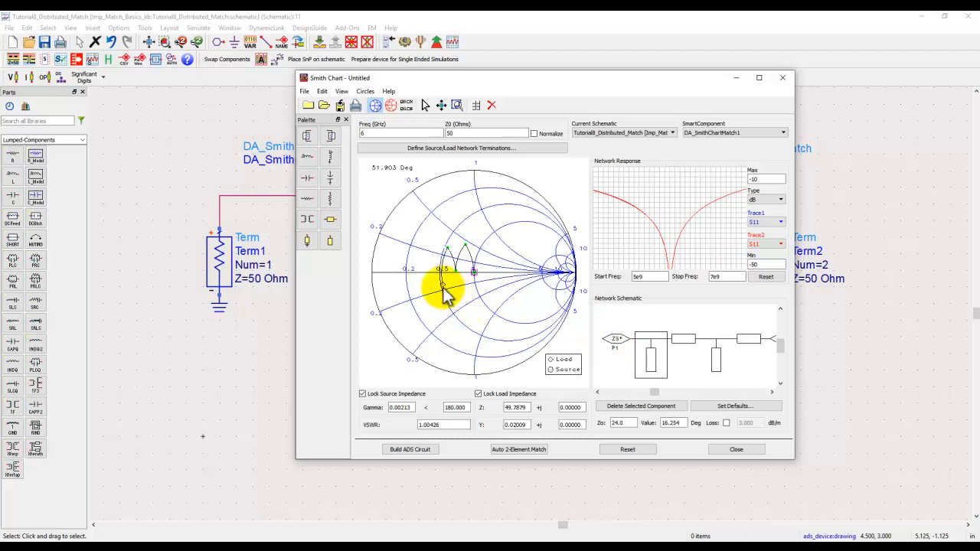
click(465, 247)
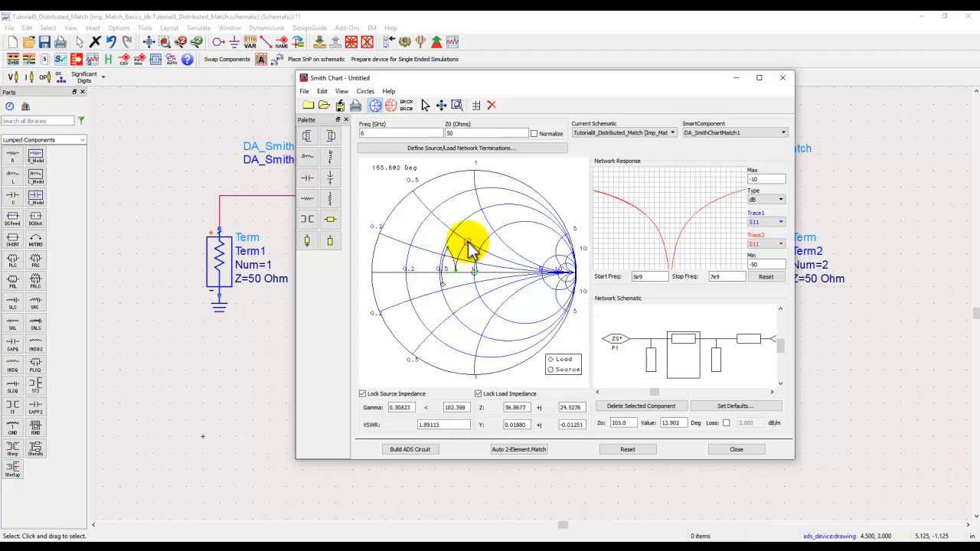
drag(470, 249, 482, 282)
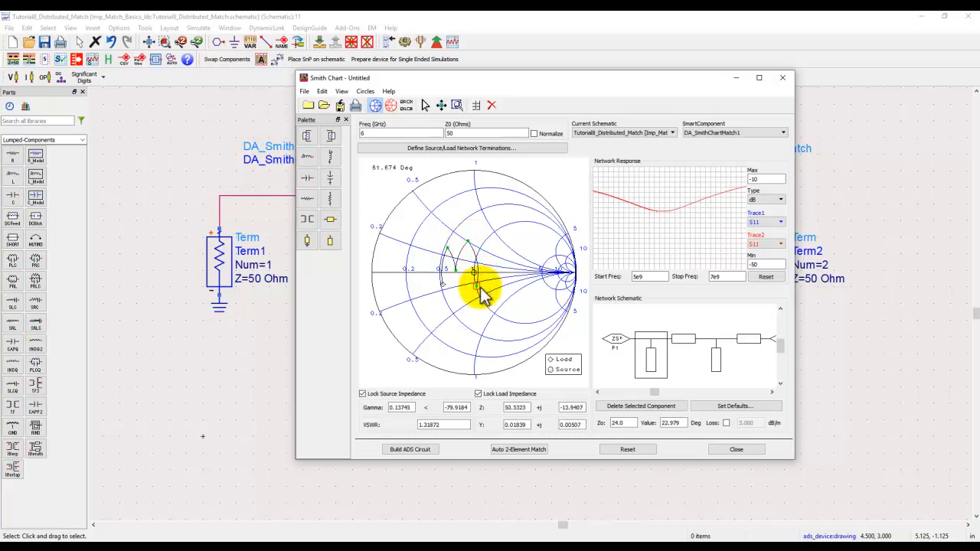
drag(480, 286, 479, 288)
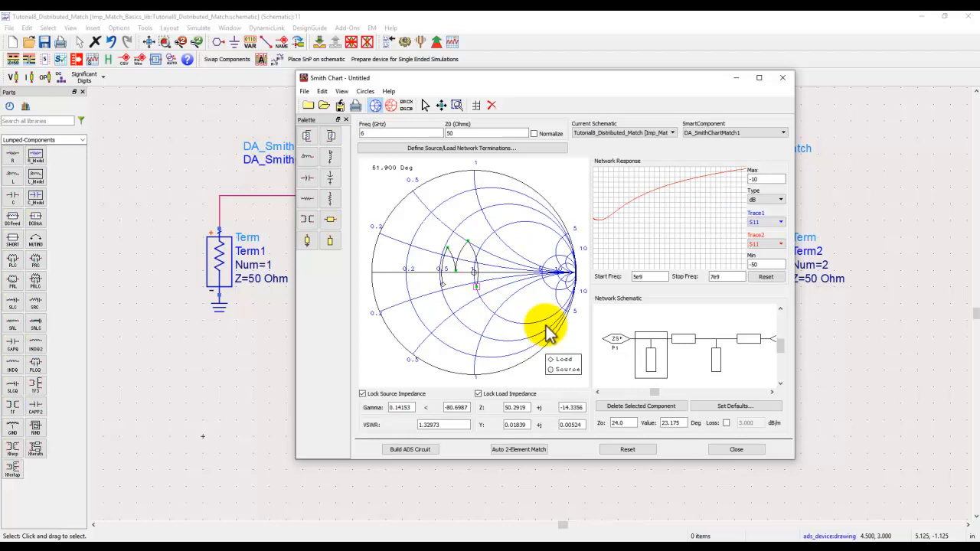
Add a series transmission line at the network's source end and retune the neighbouring 24 ohm stub and 105 ohm line on the chart
click(329, 219)
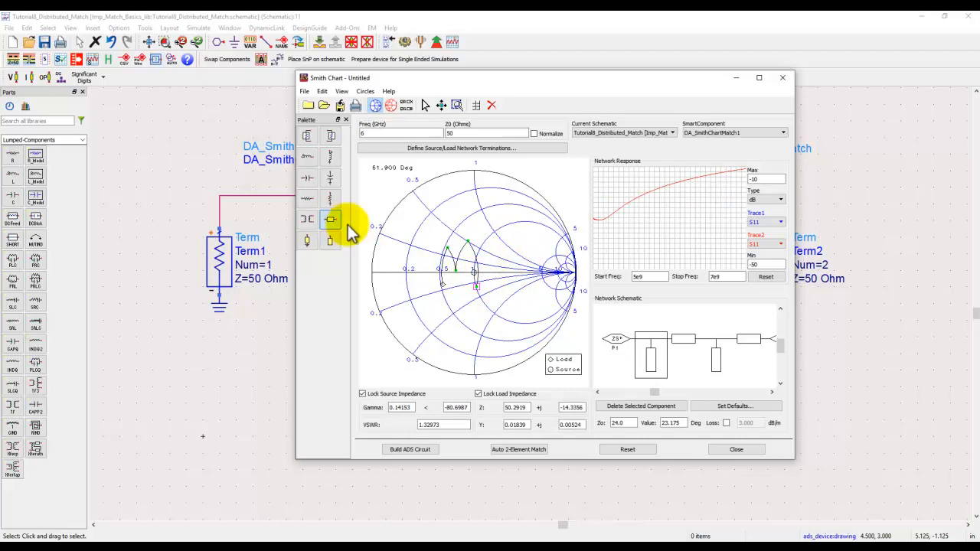
click(463, 284)
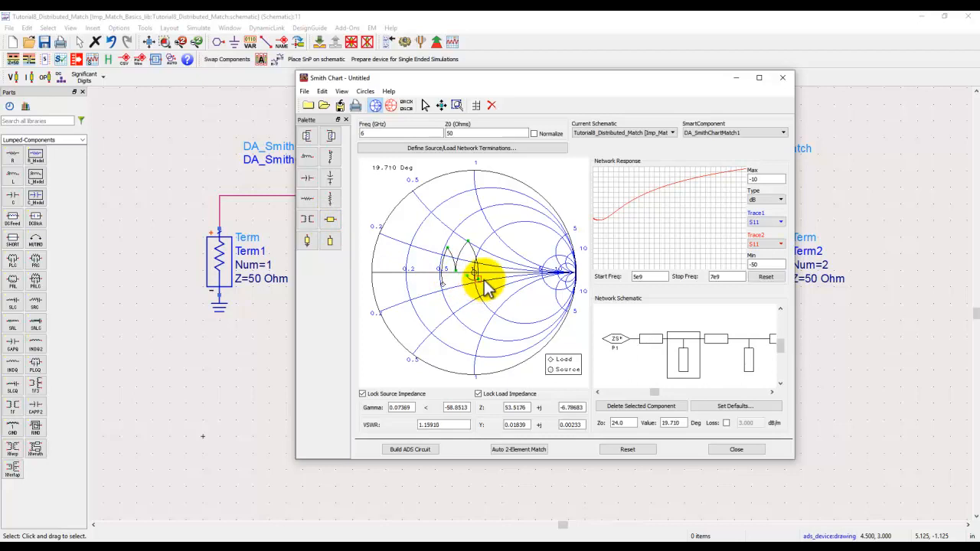
mouse_move(488, 280)
mouse_down()
mouse_move(470, 243)
mouse_move(481, 290)
mouse_up()
click(471, 245)
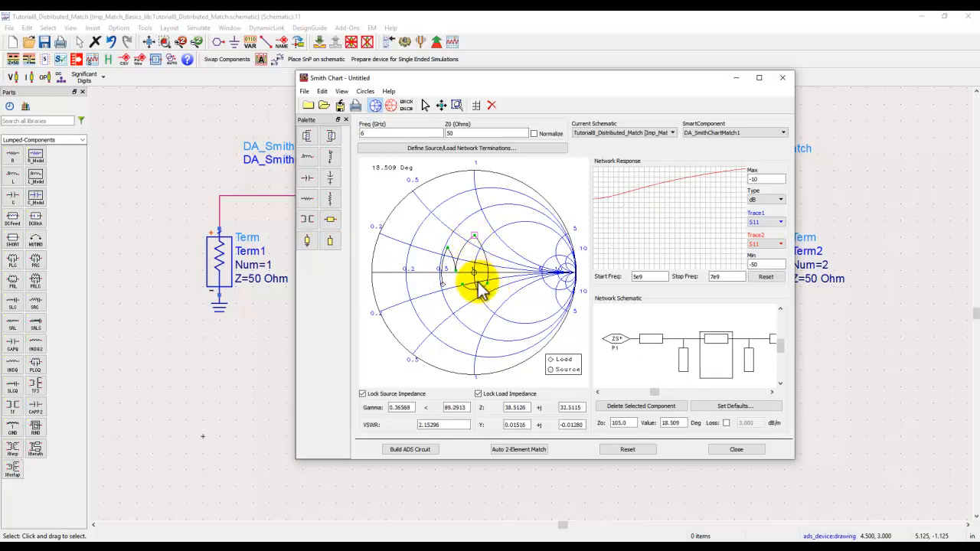
click(493, 274)
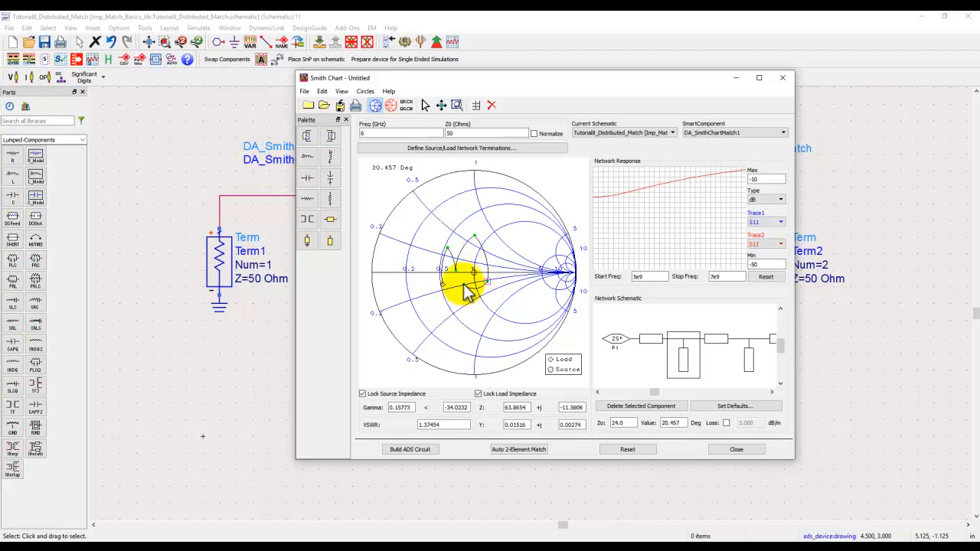
click(473, 243)
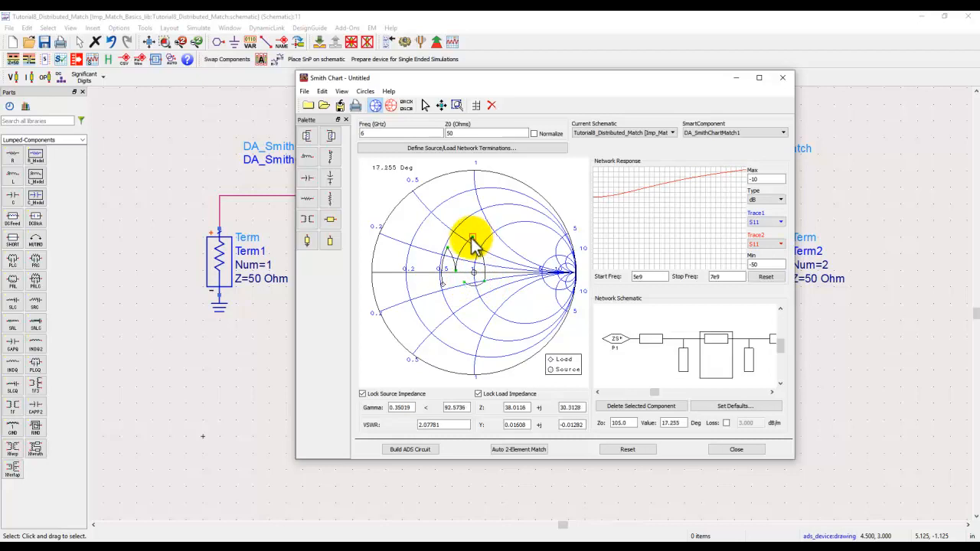
Set the source-end series line to 70 ohm and about 16.9 degrees, with the adjacent 24 ohm stub at about 21 degrees
click(651, 338)
double_click(626, 426)
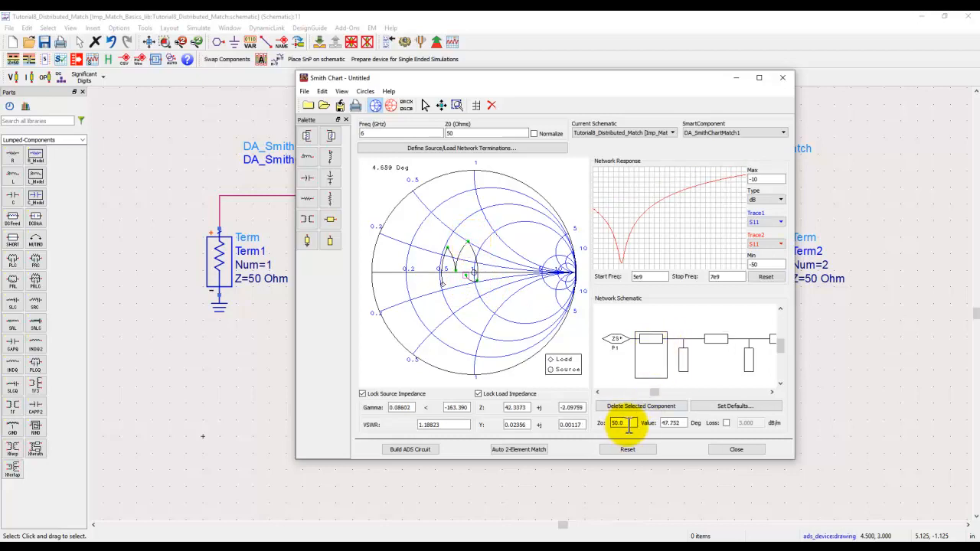
drag(629, 425, 616, 425)
text(70)
click(667, 423)
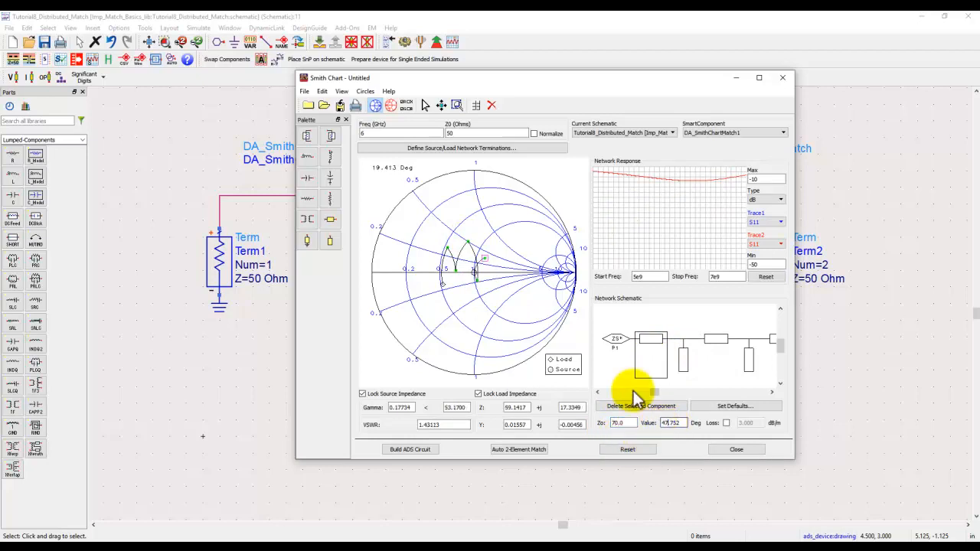
drag(481, 260, 477, 280)
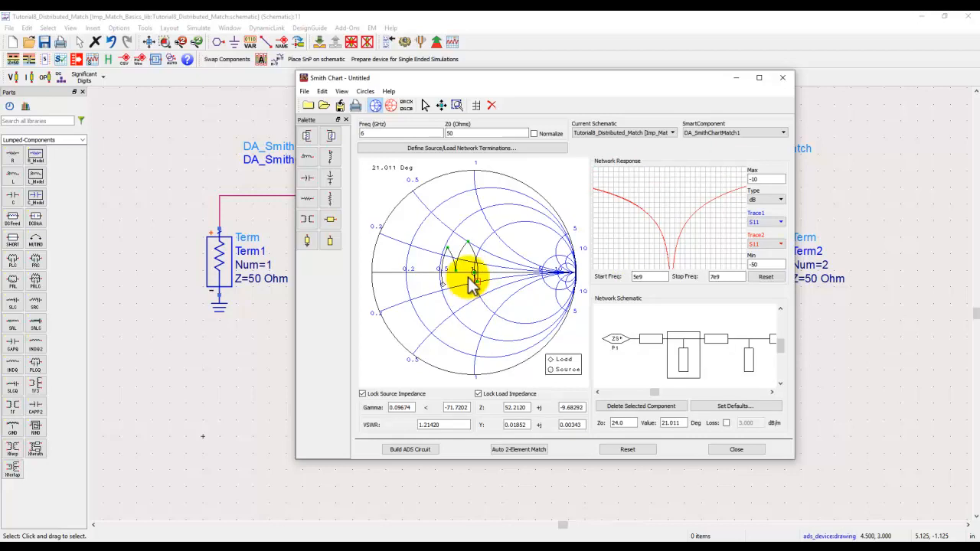
mouse_move(655, 396)
mouse_down()
mouse_move(683, 396)
mouse_move(668, 403)
mouse_up()
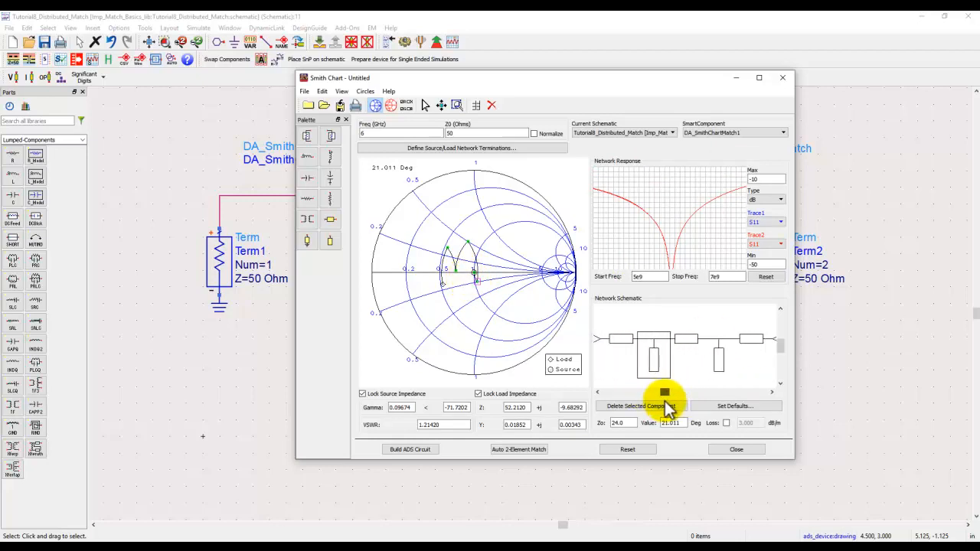
click(626, 344)
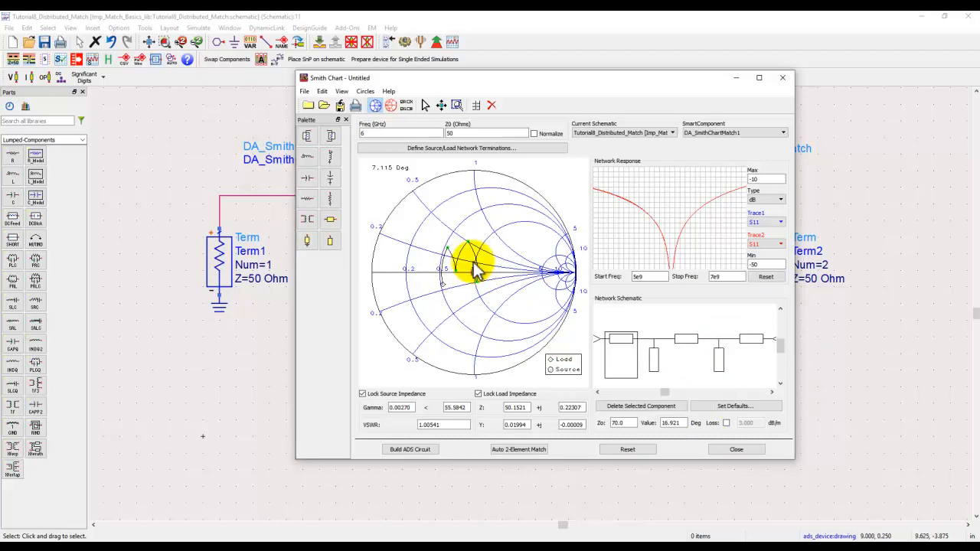
Build the ADS circuit from the Smith Chart network and open the DA_SmithChartMatch1 subcircuit
click(417, 450)
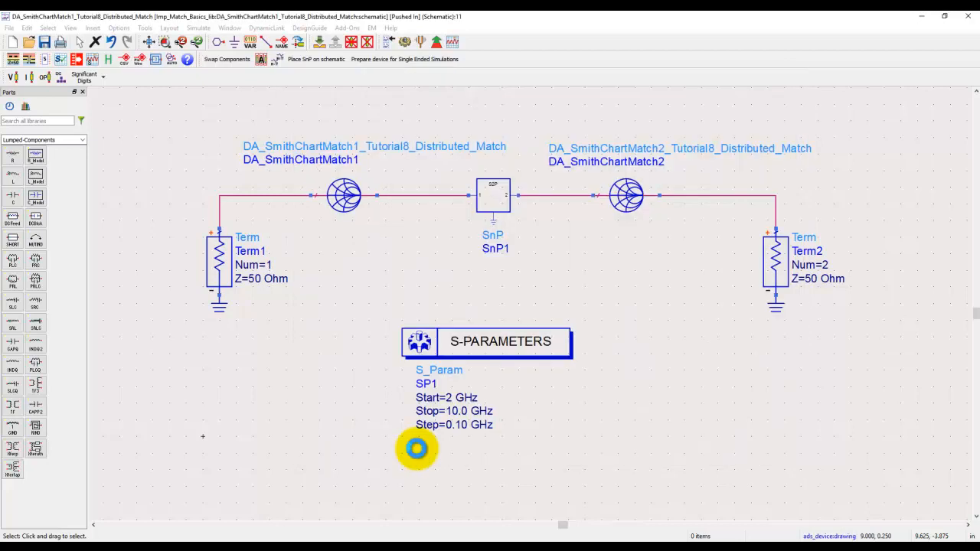
click(318, 43)
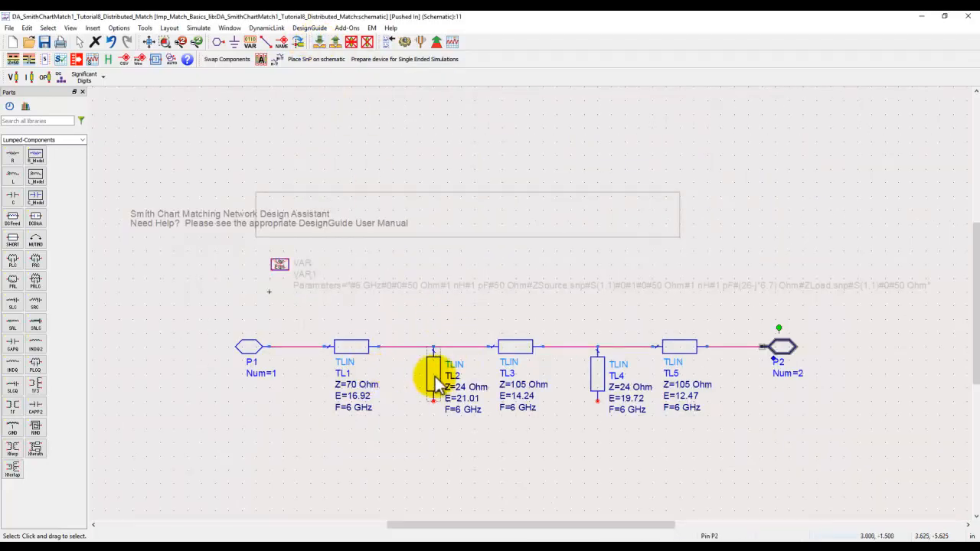
Move the open stubs TL2 and TL4 down, clear of the series lines, and check TL1's impedance value
drag(434, 385, 434, 440)
drag(600, 381, 605, 433)
drag(518, 433, 500, 315)
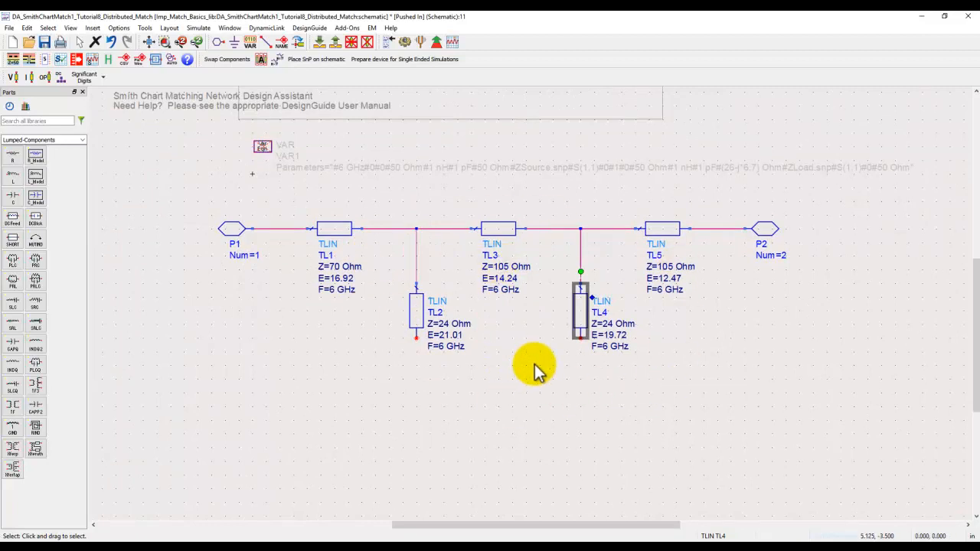
double_click(335, 266)
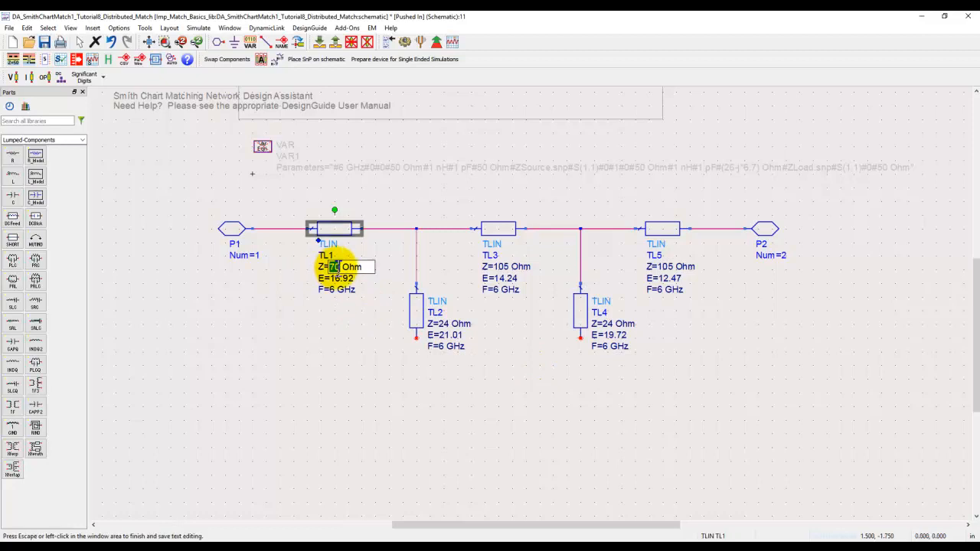
key(Escape)
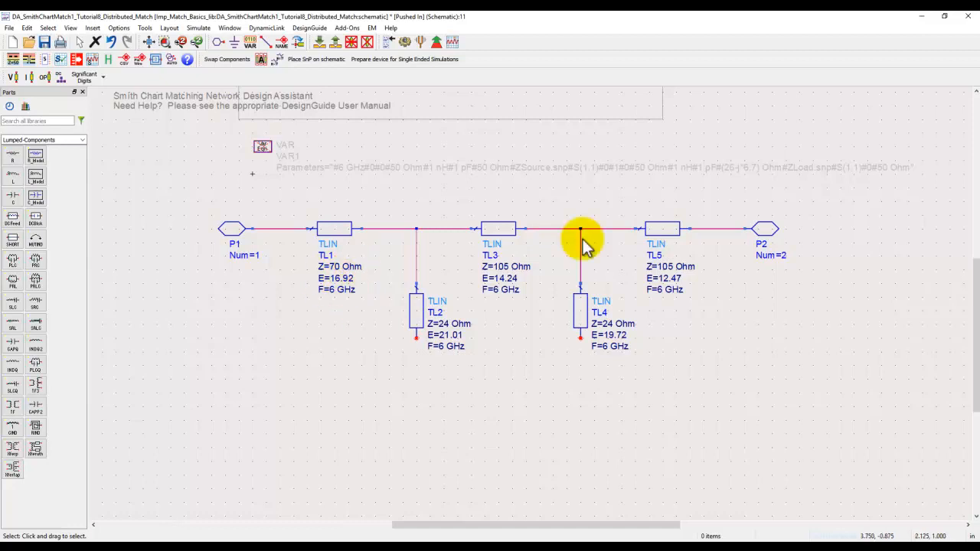
Return to the top-level schematic, simulate it to review the S(1,1) and S(2,2) matches at 6 GHz, and put away the results window
click(335, 42)
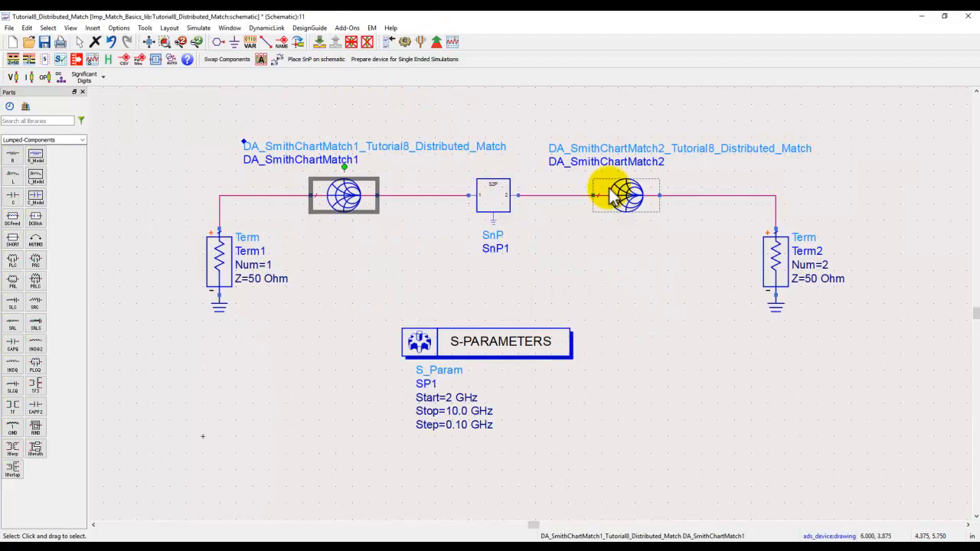
click(404, 43)
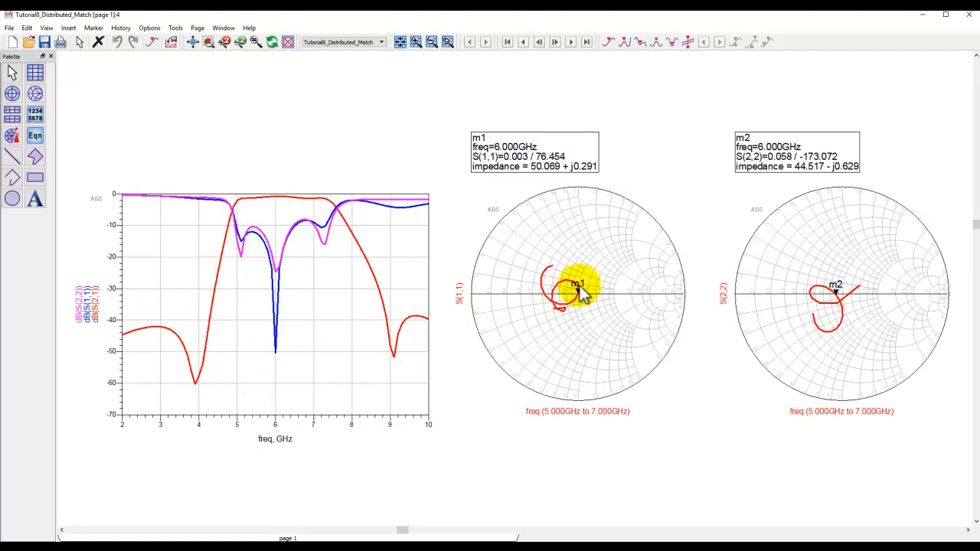
click(923, 15)
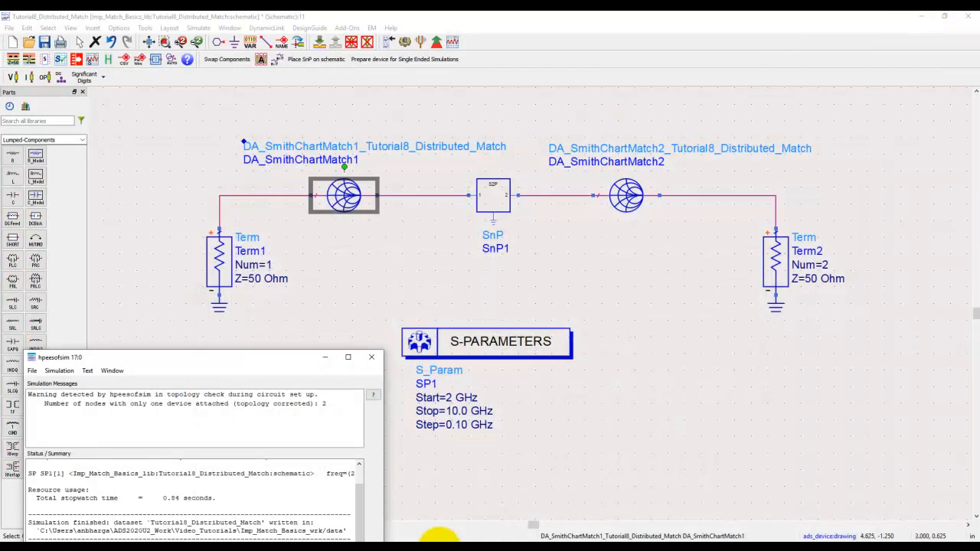
Bring the Smith Chart utility back up and make DA_SmithChartMatch2 the active SmartComponent
mouse_move(413, 540)
click(474, 512)
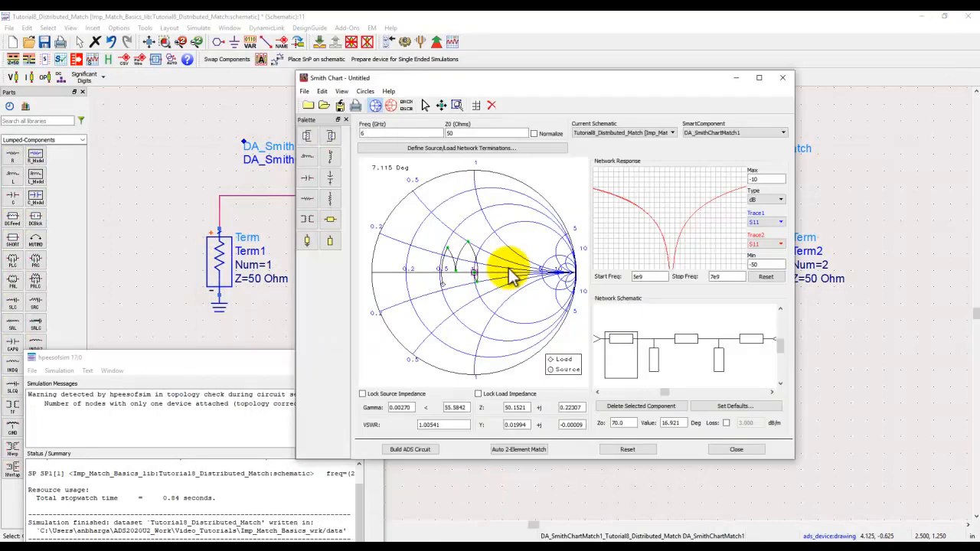
click(733, 134)
click(733, 153)
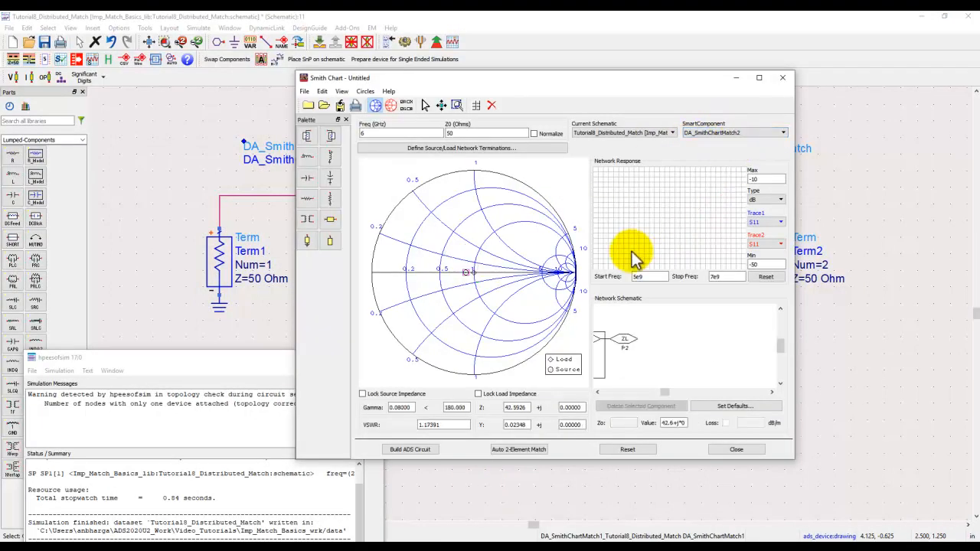
Check the source and load impedance values of the DA_SmithChartMatch2 network against the Term2 side of the schematic
click(597, 392)
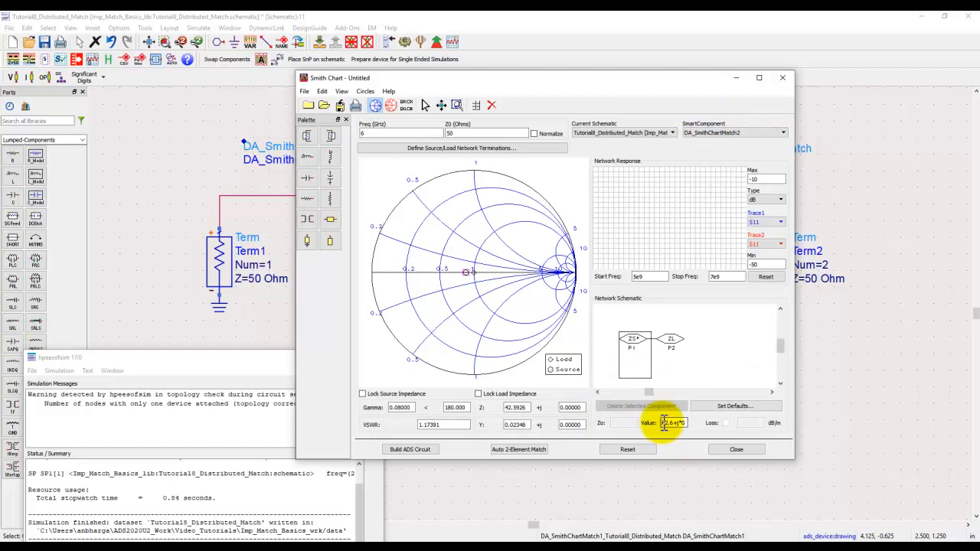
drag(664, 424, 699, 429)
click(671, 344)
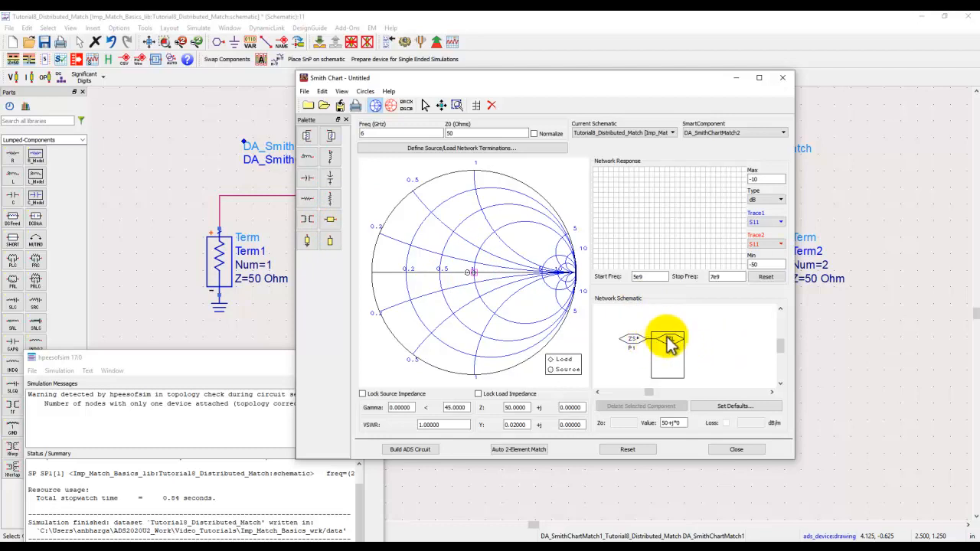
drag(706, 79, 529, 94)
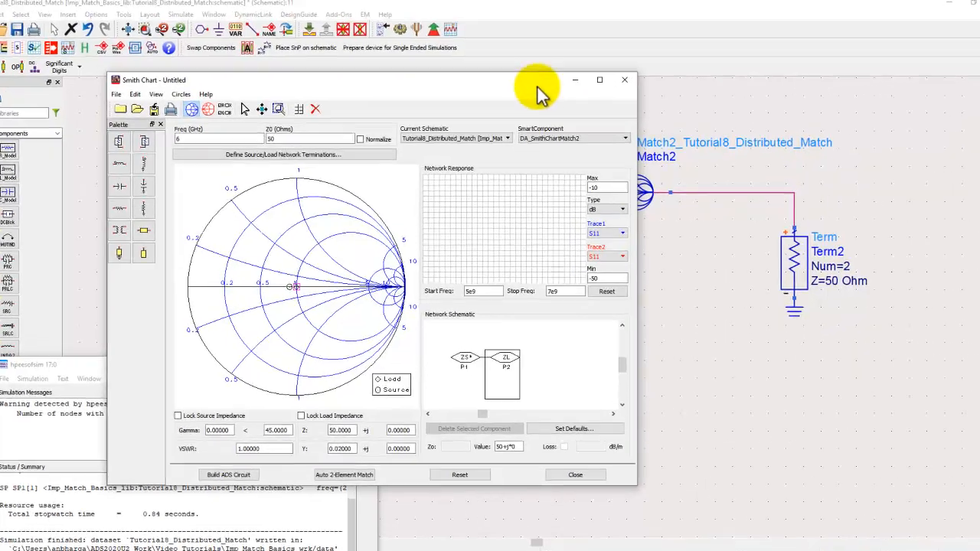
drag(531, 93, 642, 82)
Add a series transmission line at the load end of the DA_SmithChartMatch2 network with Zo 70 ohms and a 20-degree length
click(274, 219)
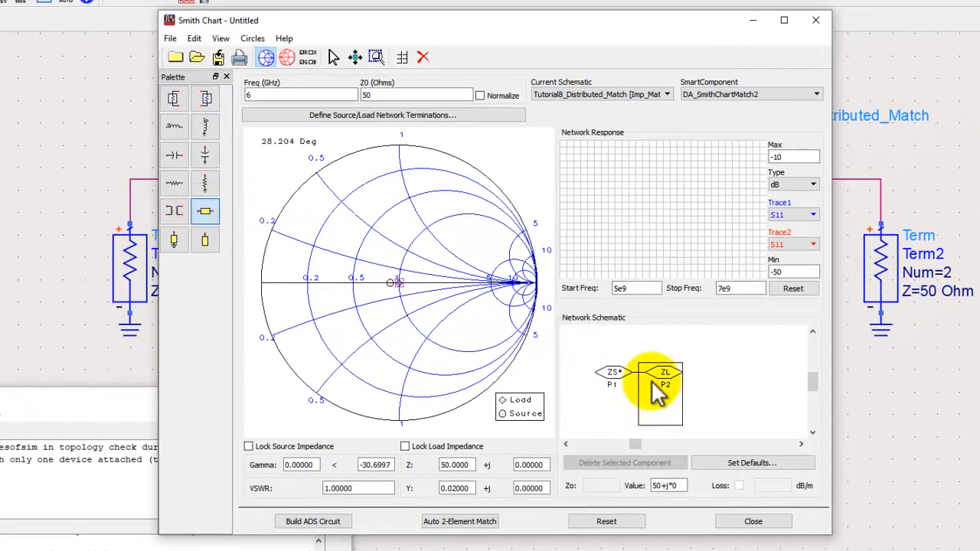
click(408, 346)
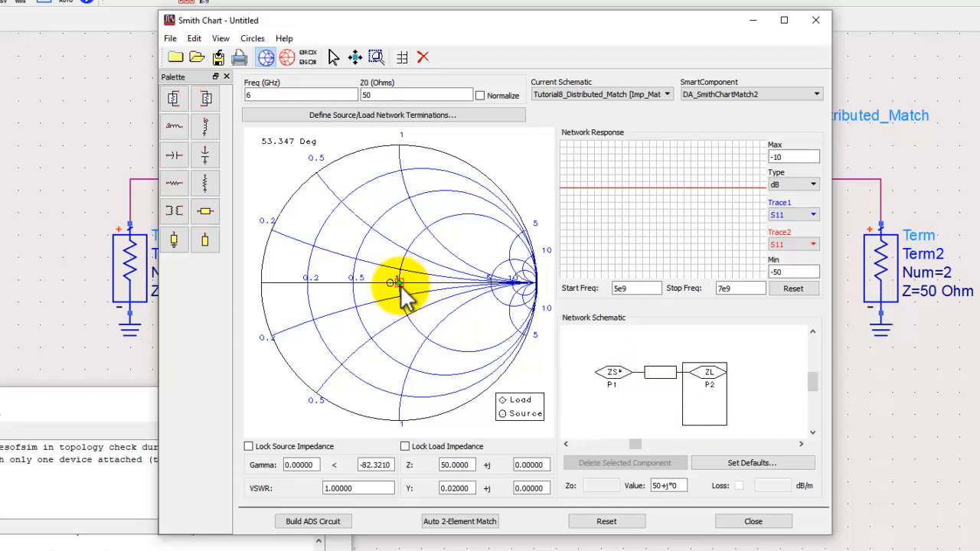
click(663, 373)
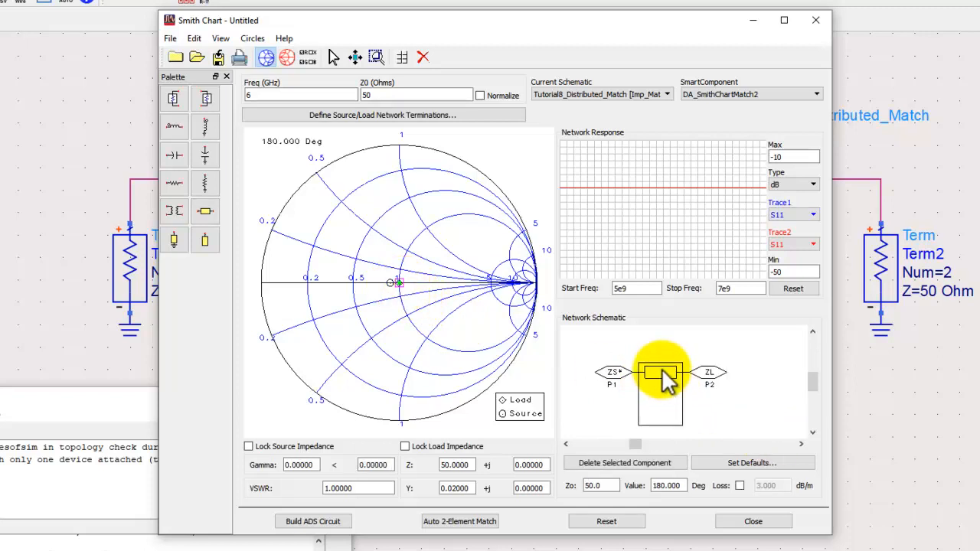
double_click(592, 485)
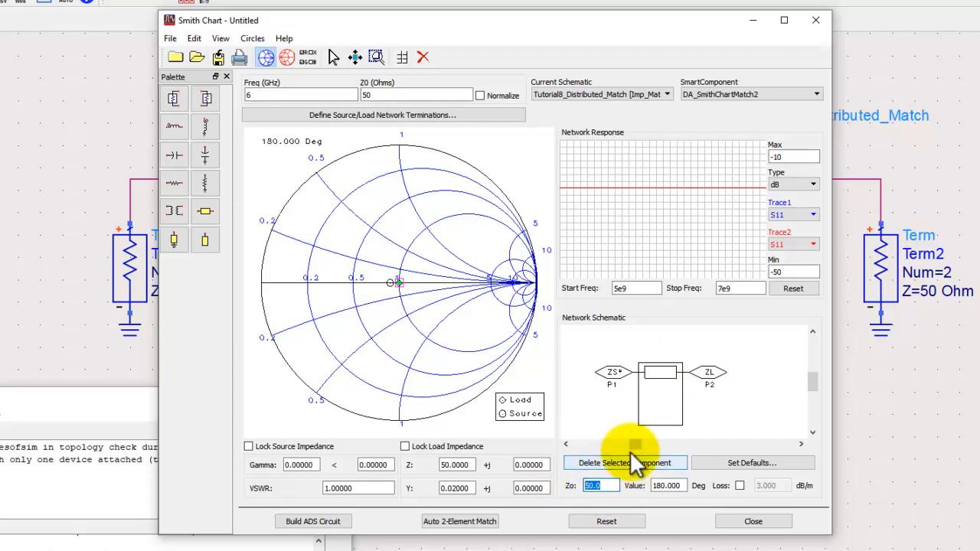
text(70)
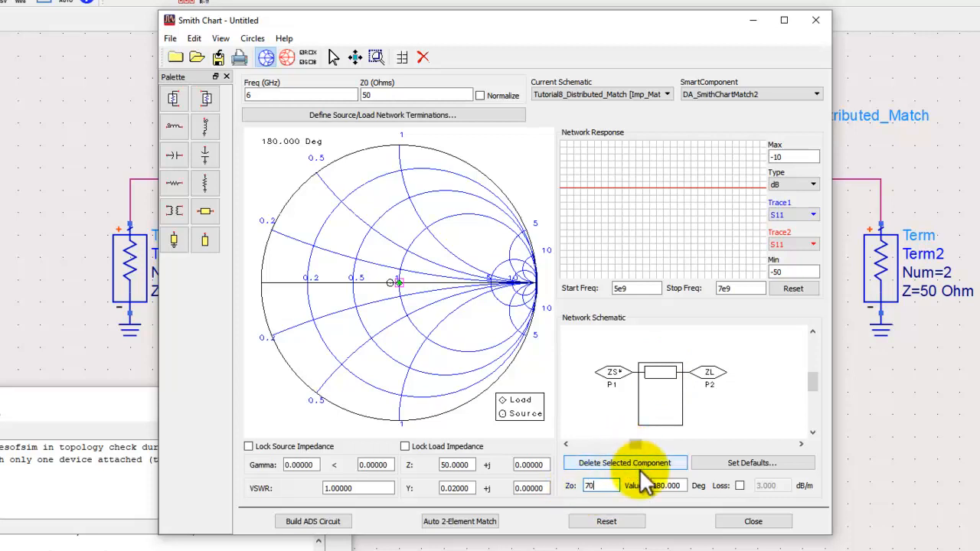
click(658, 486)
drag(653, 485, 622, 490)
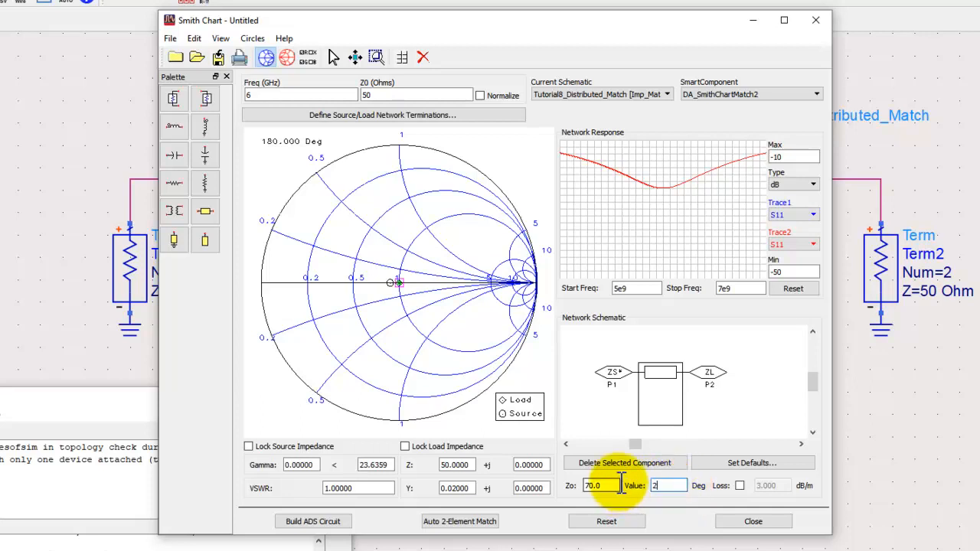
text(20)
click(599, 485)
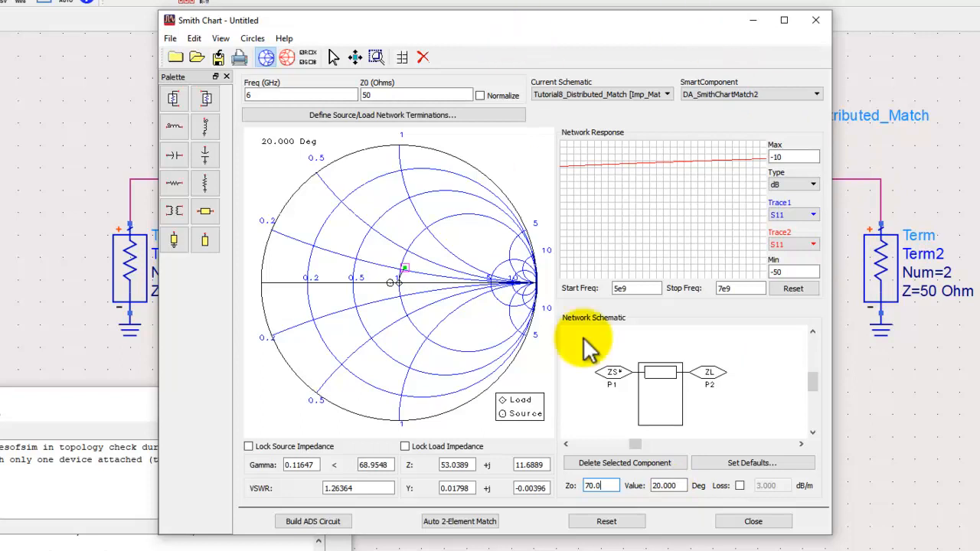
Add a shunt open stub before the 70-ohm line, set its Zo to 24 ohms and adjust its length to about 16.6 degrees
click(205, 241)
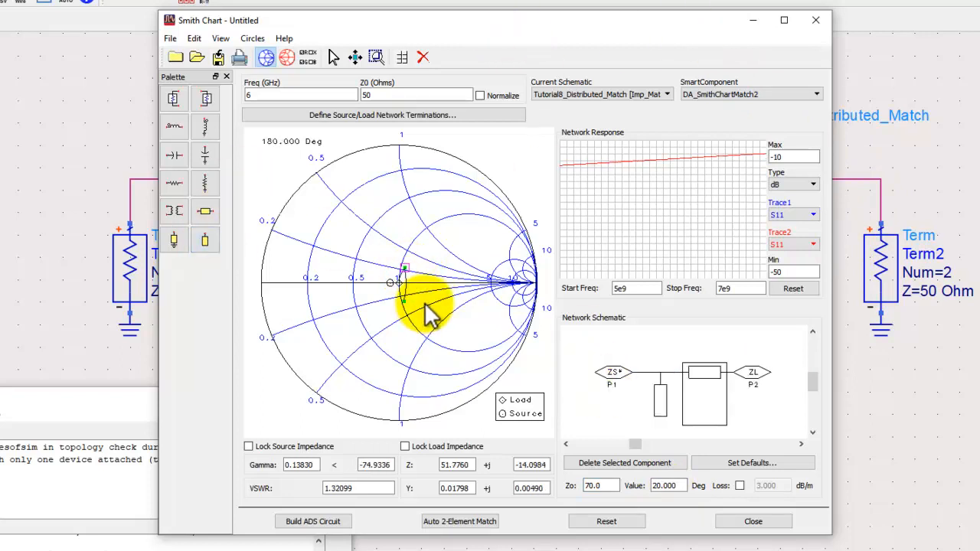
click(401, 298)
click(659, 400)
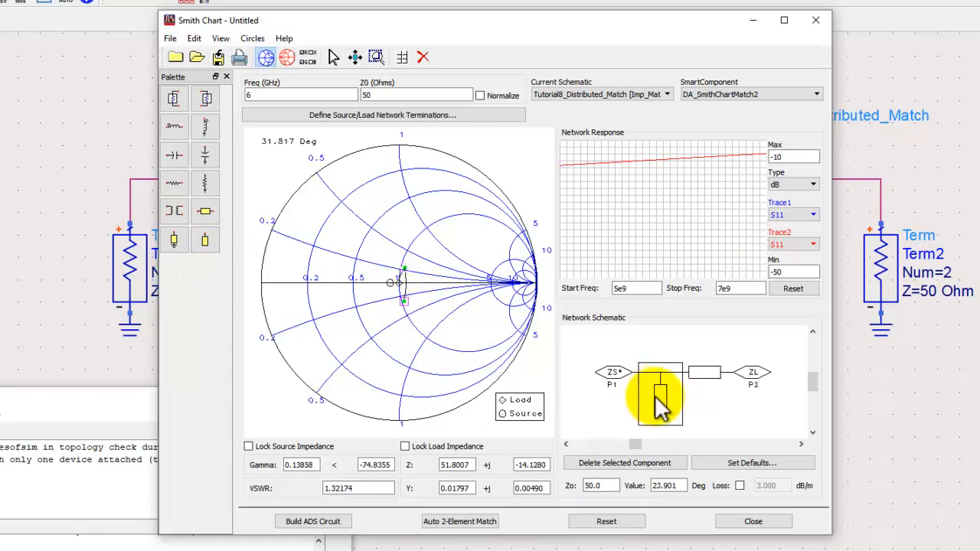
drag(610, 486, 572, 494)
text(24)
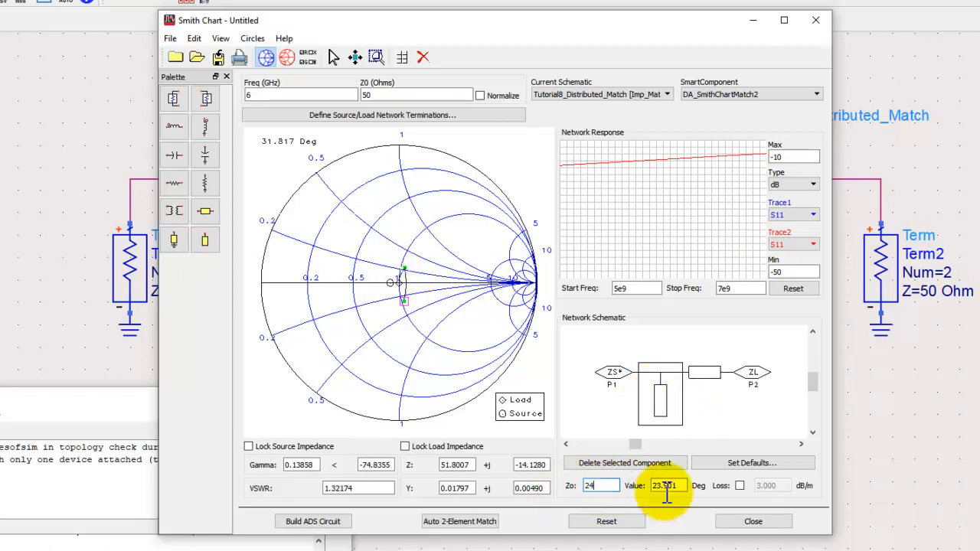
key(Tab)
drag(388, 331, 396, 318)
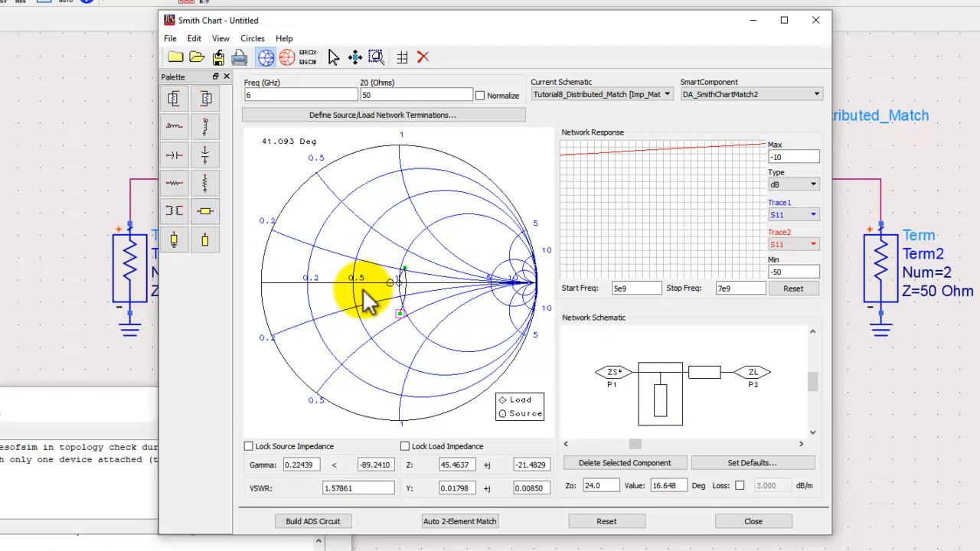
Add a 50-ohm series line ahead of the 24-ohm stub and lengthen it to about 70.9 degrees on the Smith chart
click(208, 213)
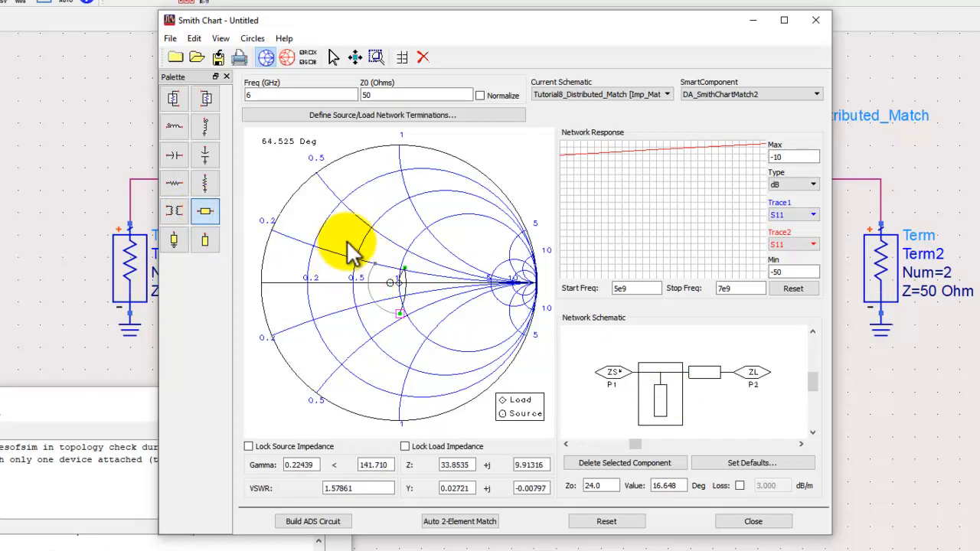
click(346, 240)
click(662, 383)
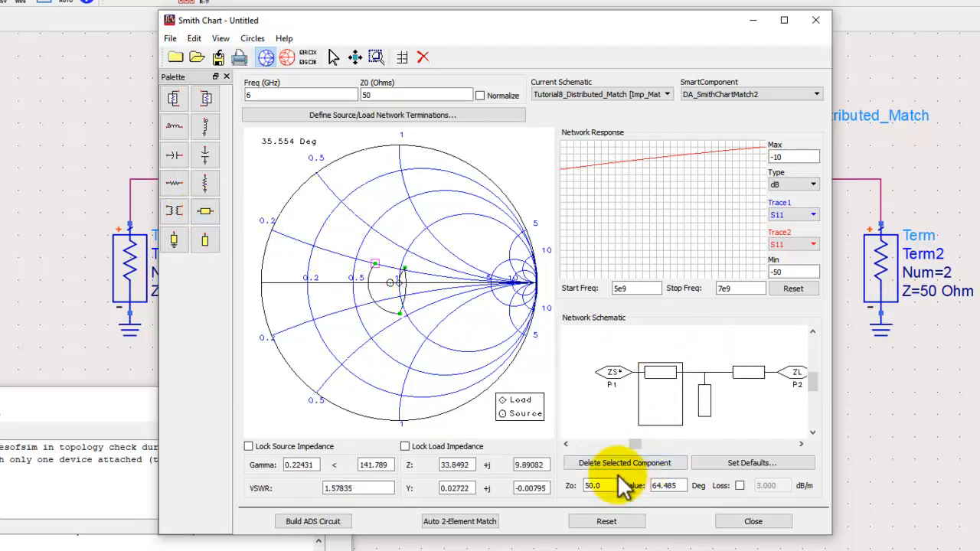
double_click(589, 483)
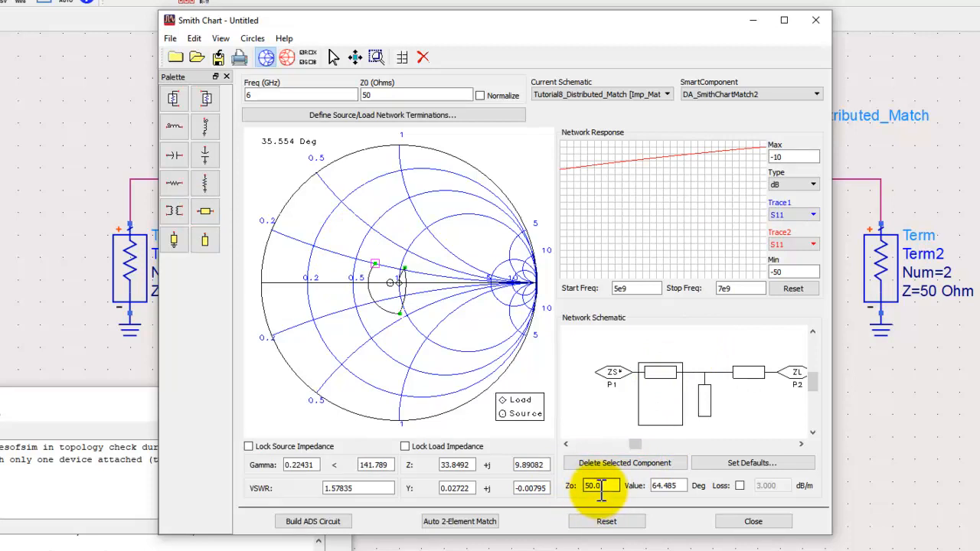
click(448, 332)
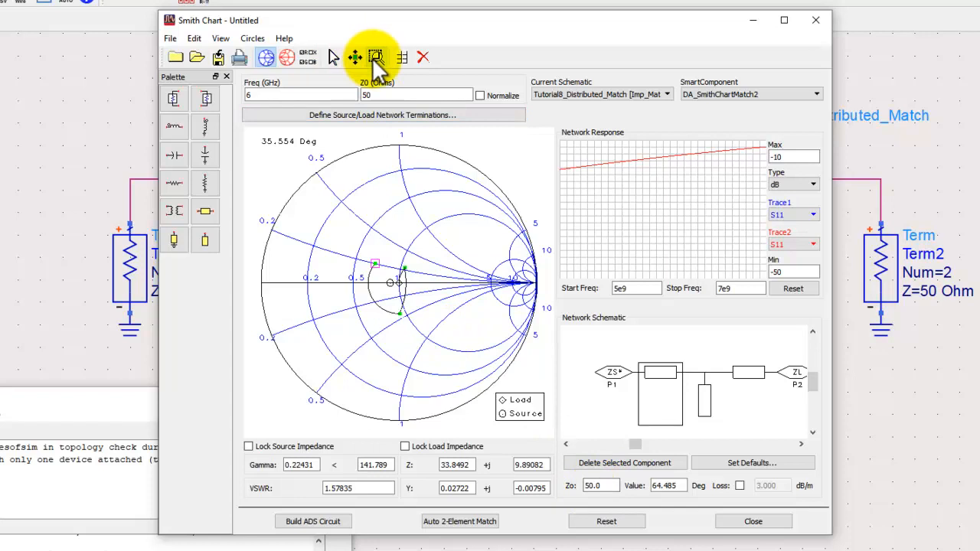
click(375, 57)
drag(336, 235, 449, 349)
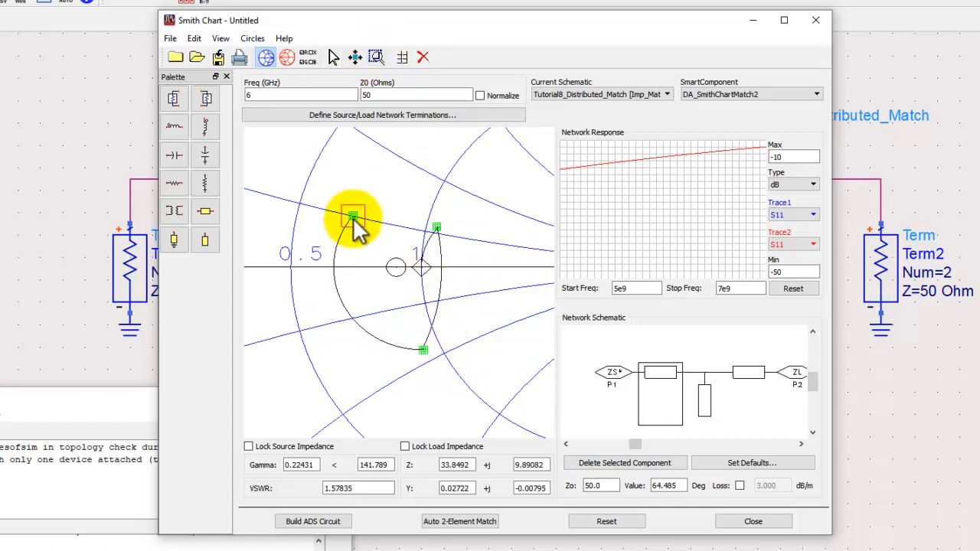
drag(353, 217, 365, 205)
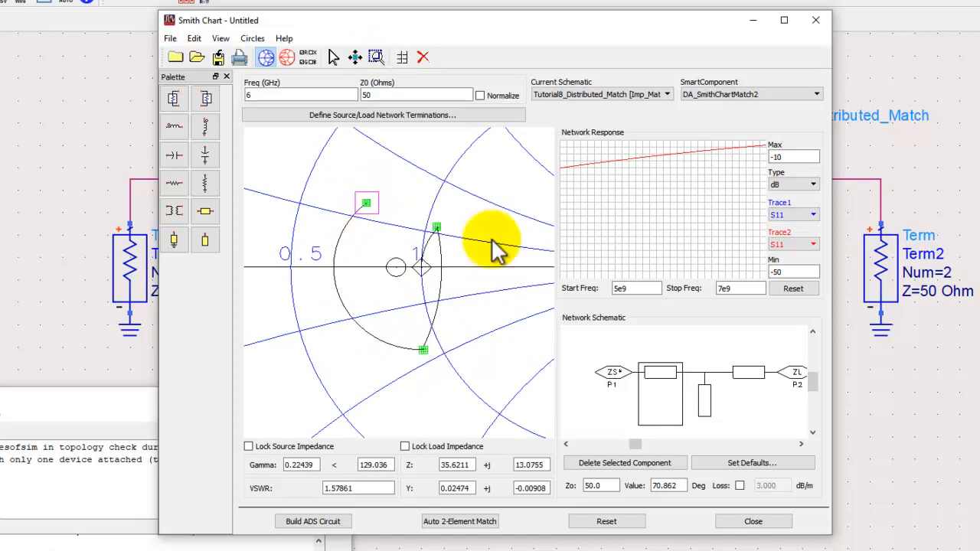
Add a second 50-ohm open stub, then adjust the adjoining series line to about 80.8 degrees and the stub to about 30.9 degrees
click(204, 239)
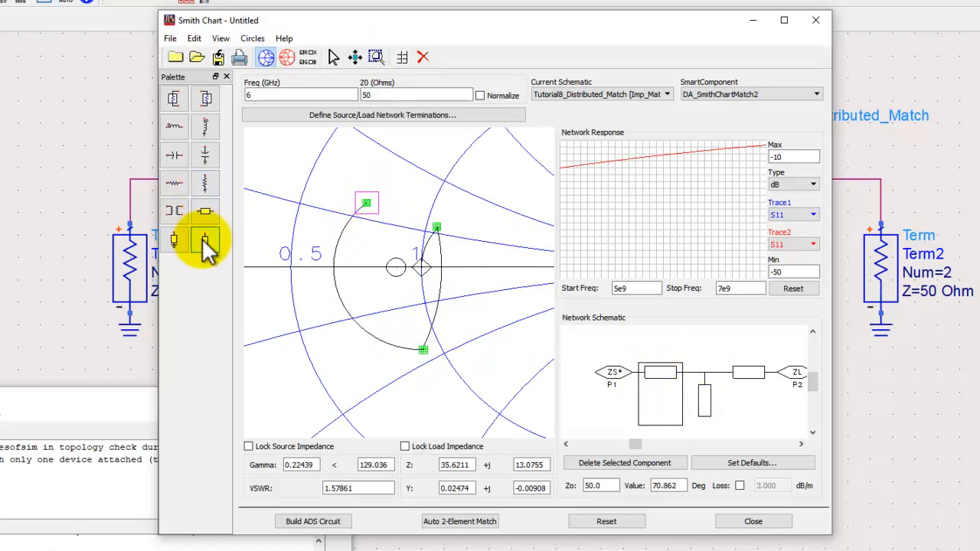
click(385, 284)
mouse_move(364, 200)
mouse_down()
mouse_move(390, 191)
mouse_move(387, 200)
mouse_up()
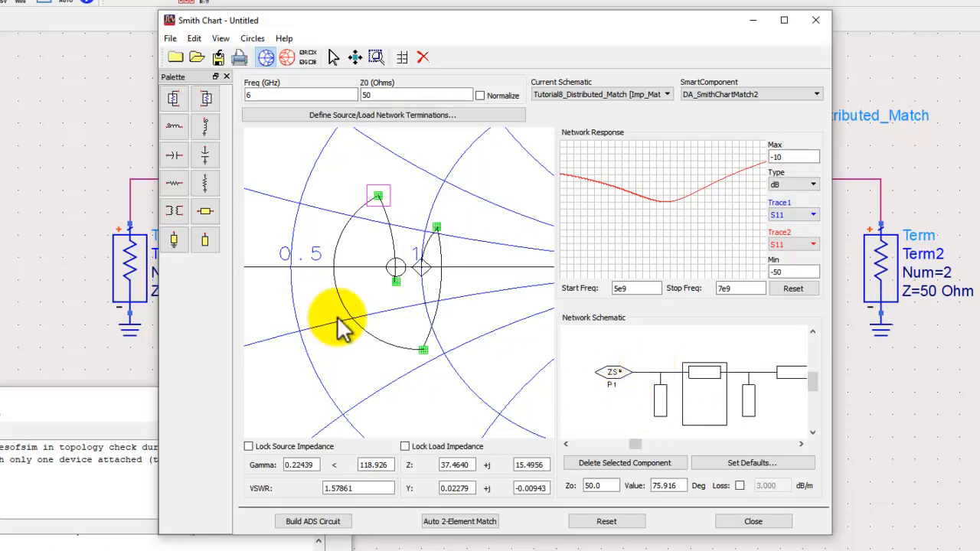
drag(378, 197, 391, 189)
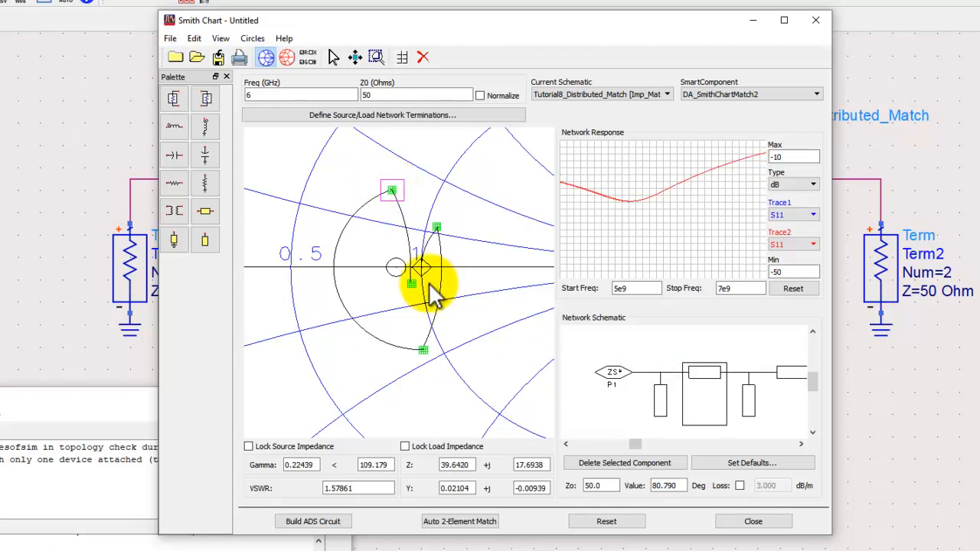
drag(411, 283, 408, 293)
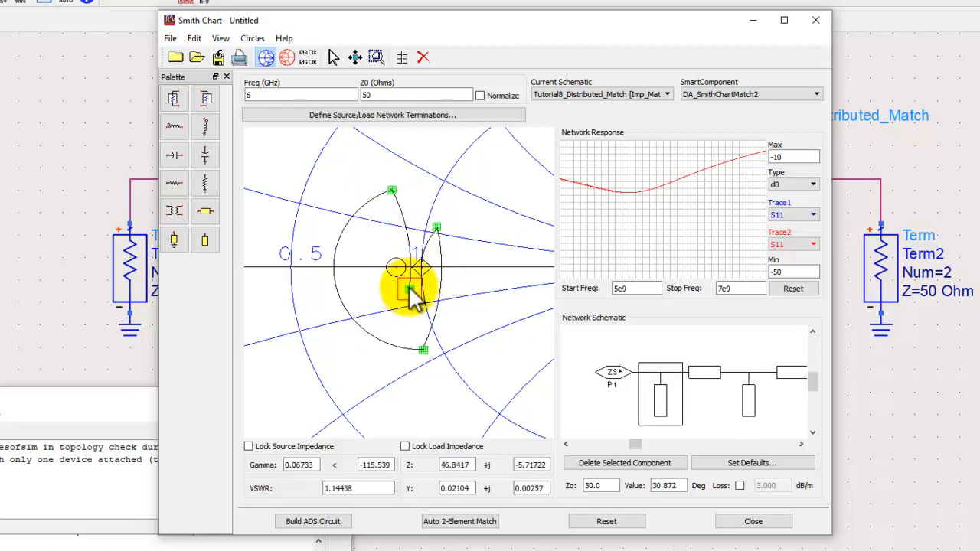
Complete the match with a series line ending at the source impedance point, and build the ADS circuit for DA_SmithChartMatch2
click(204, 212)
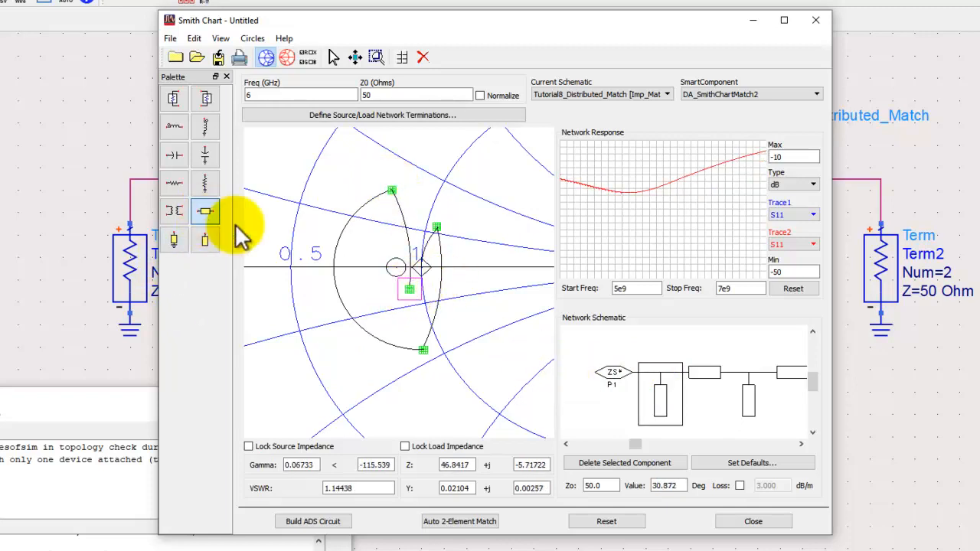
click(359, 270)
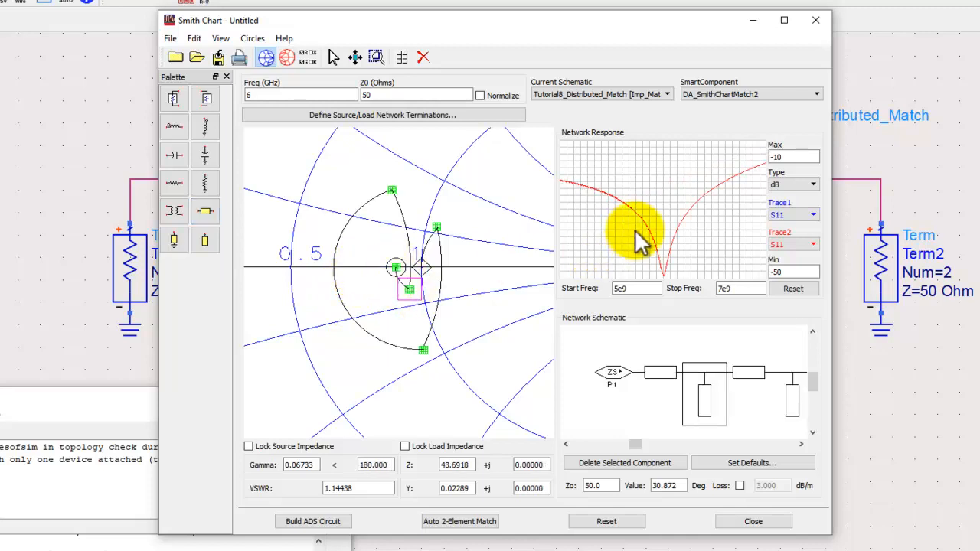
drag(637, 442, 663, 444)
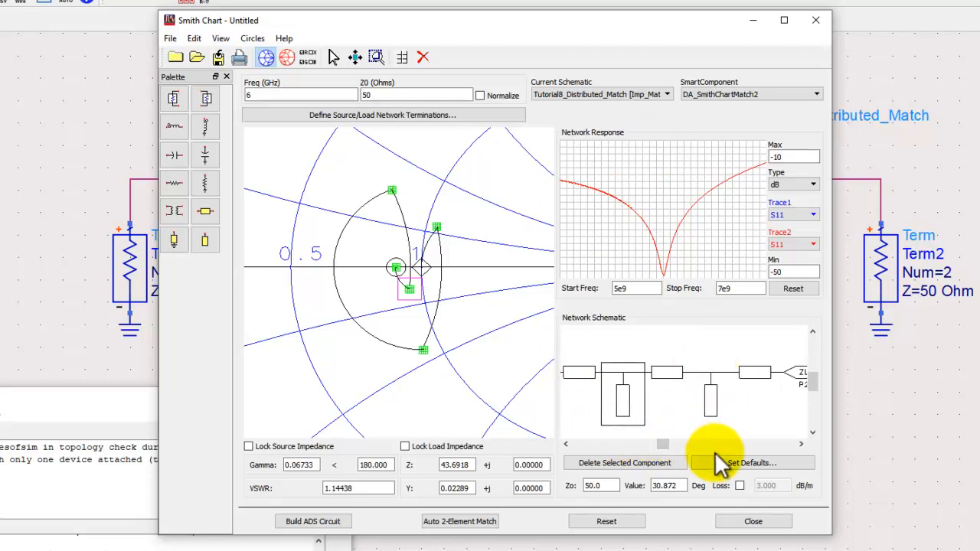
click(331, 523)
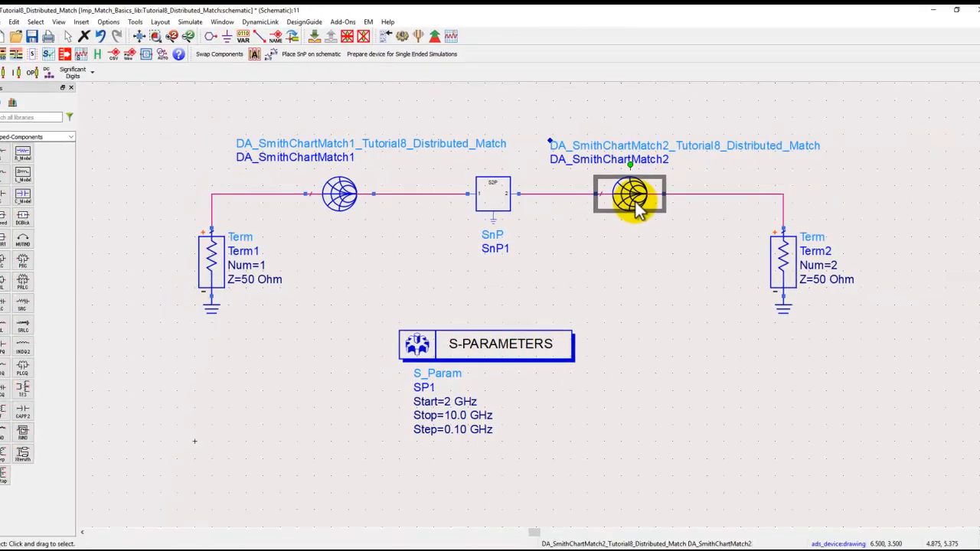
Save the top-level schematic, simulate it to review the S(1,1) and S(2,2) responses, and return to the schematic
click(152, 44)
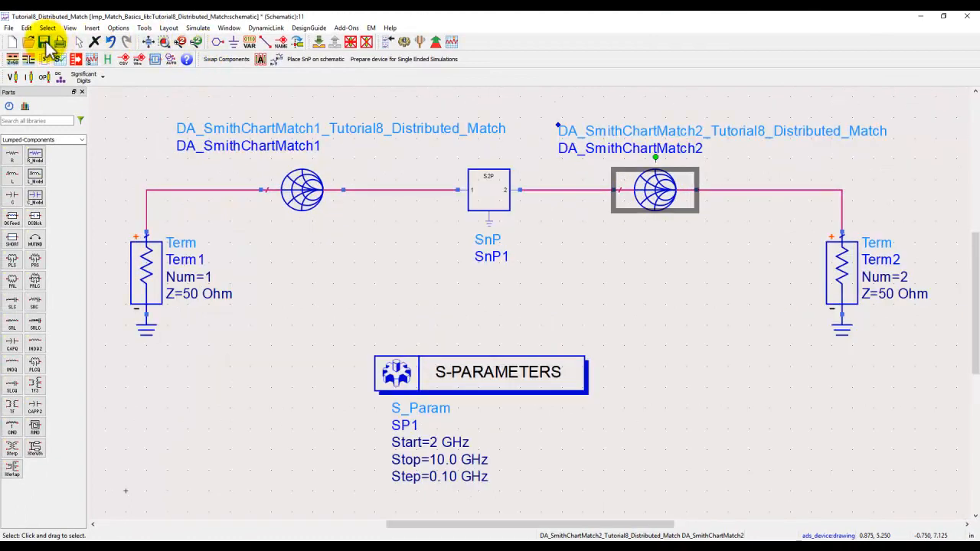
click(44, 43)
click(405, 42)
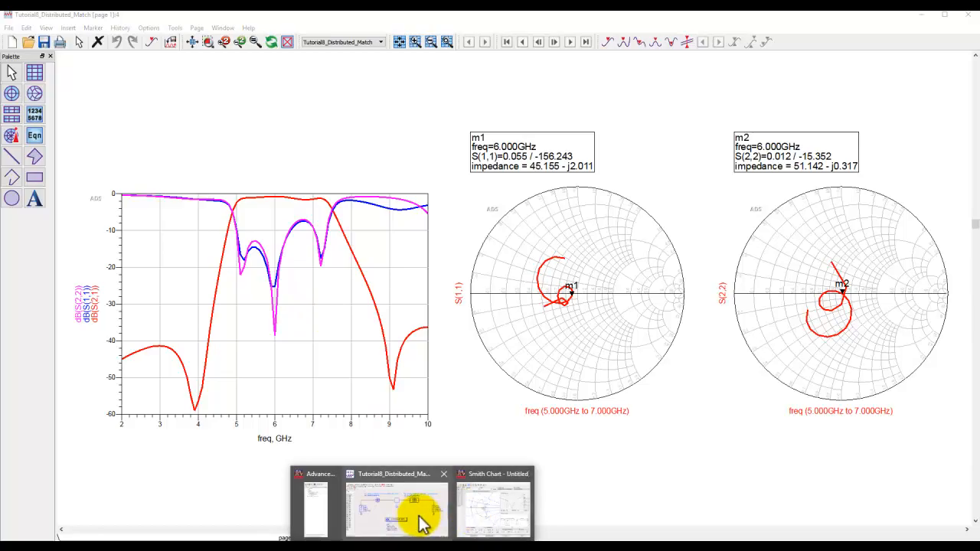
click(420, 520)
Move the S-PARAMETERS controller below Term2's side of the circuit and insert the Imp_Match_Opt template next to it
click(467, 285)
drag(437, 379, 706, 388)
click(92, 27)
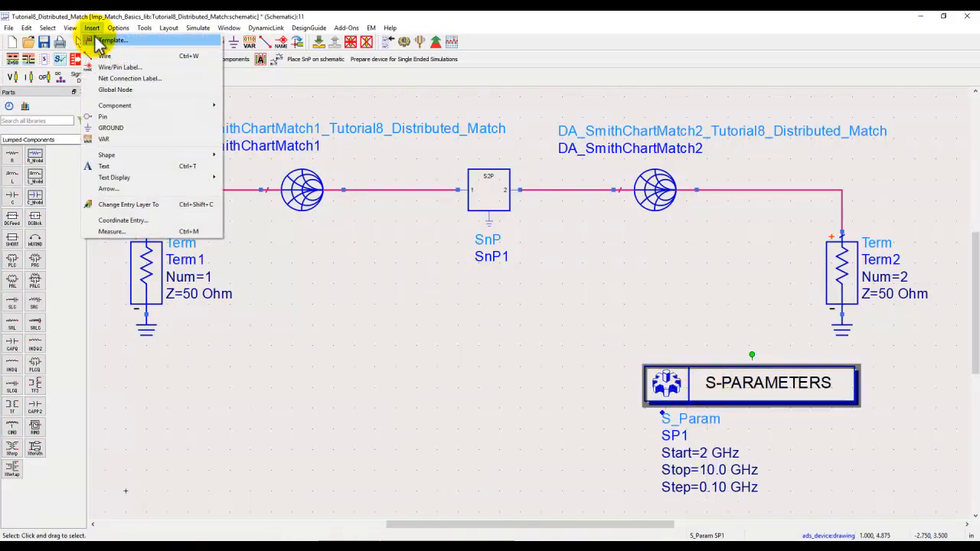
click(107, 40)
click(61, 102)
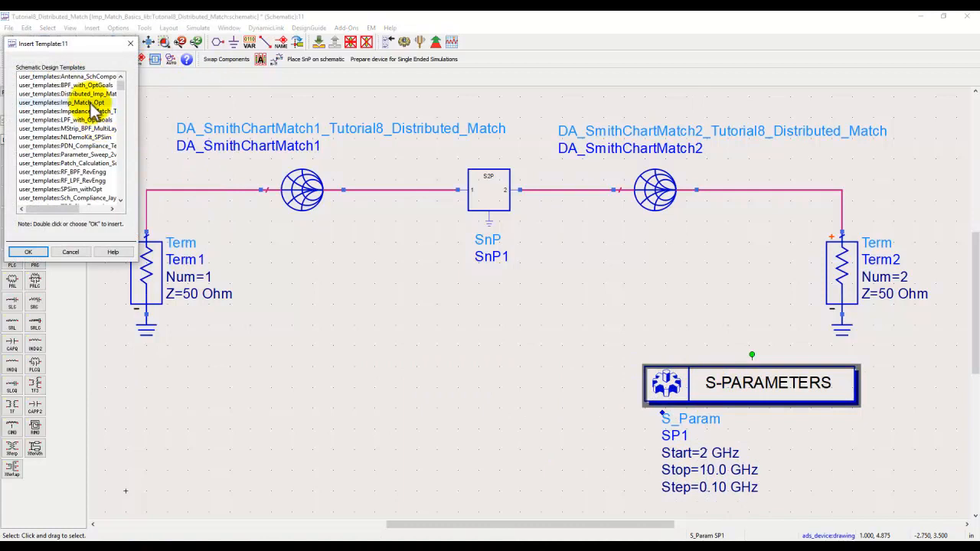
click(28, 252)
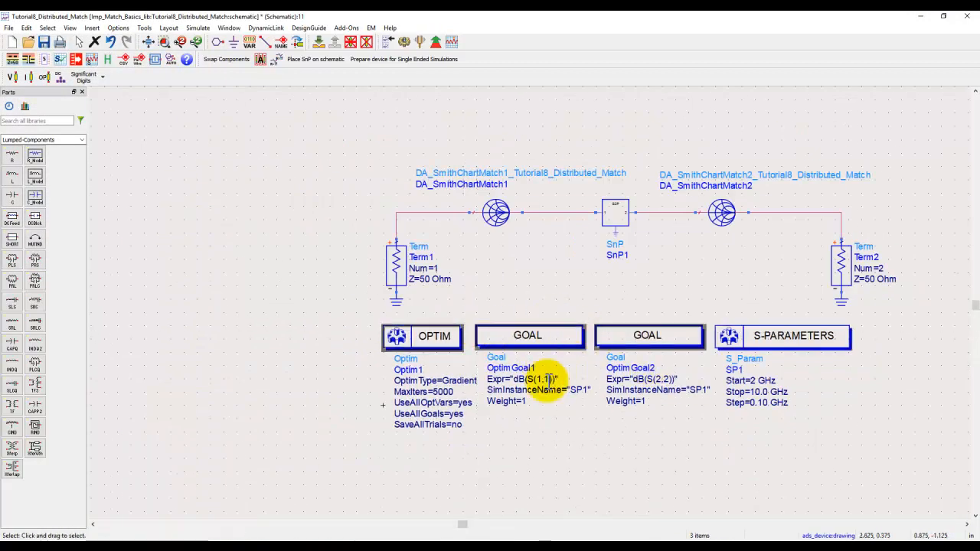
click(585, 441)
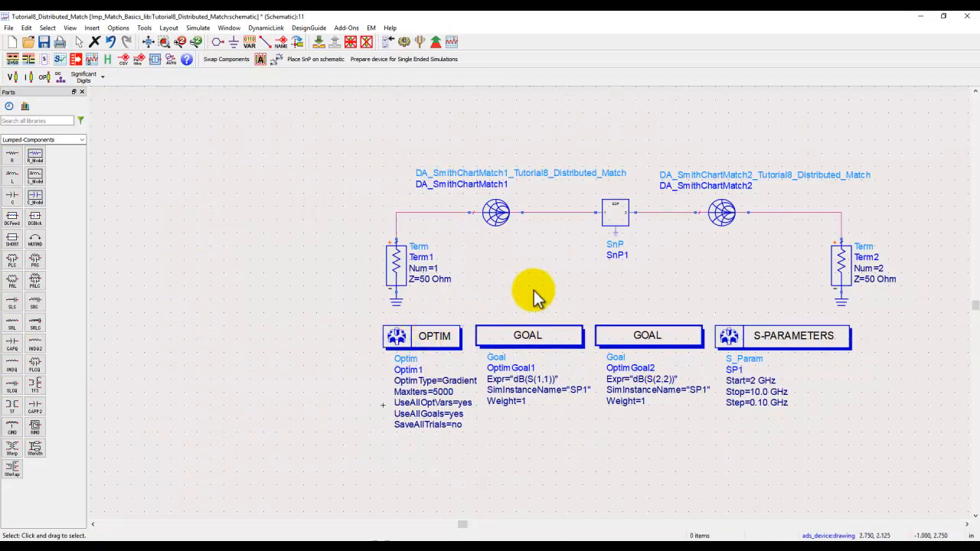
Shift the OPTIM, both GOAL and the S-PARAMETERS blocks together slightly to the right beneath the circuit
drag(404, 317, 870, 404)
drag(814, 335, 822, 339)
click(673, 303)
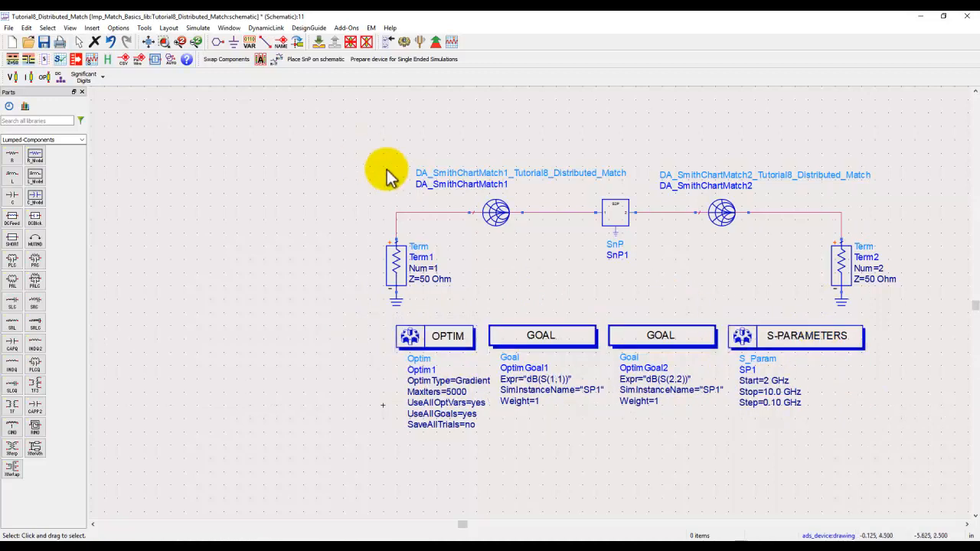
click(147, 43)
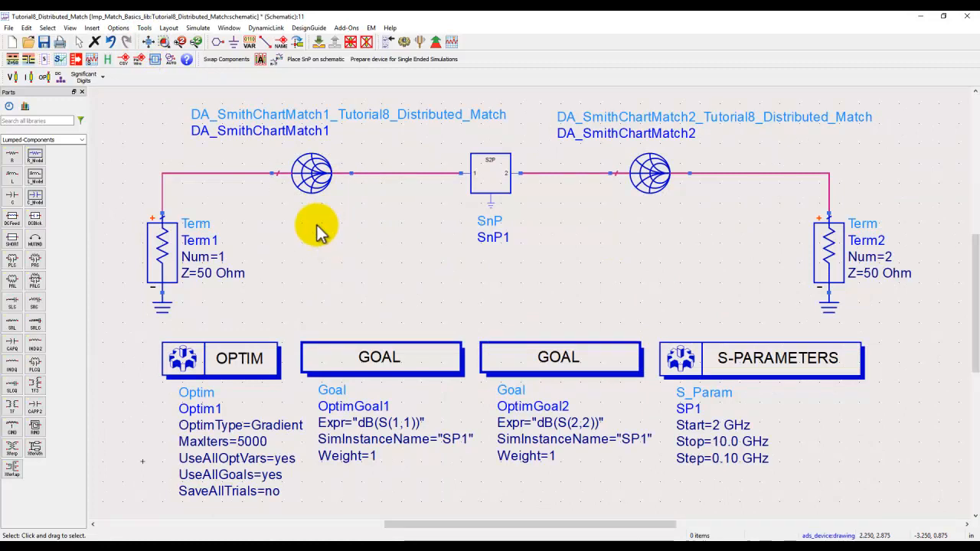
Open the simulation variables setup for optimization and enable the electrical length E of TL1, TL2 and TL3 in DA_SmithChartMatch2
click(197, 28)
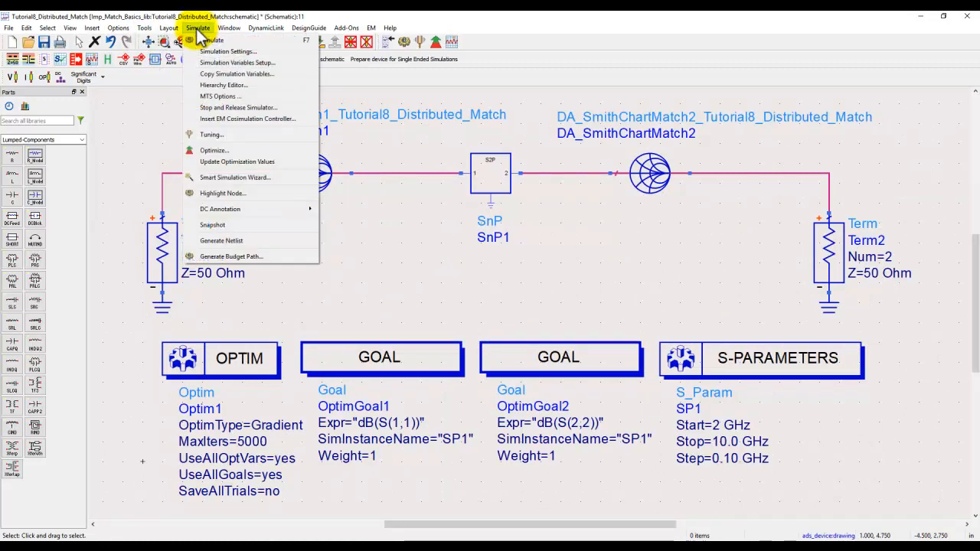
click(208, 63)
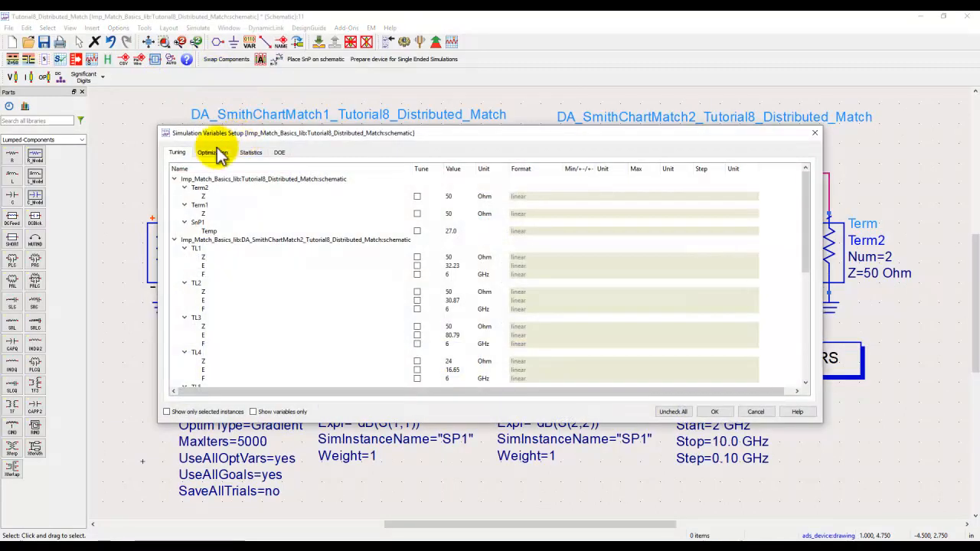
click(218, 153)
scroll(400, 279, down, 1)
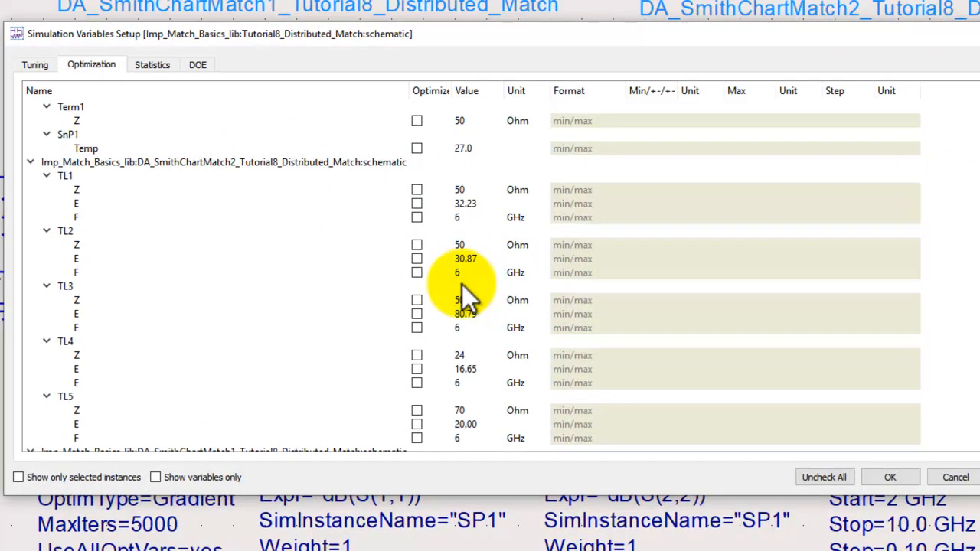
click(416, 203)
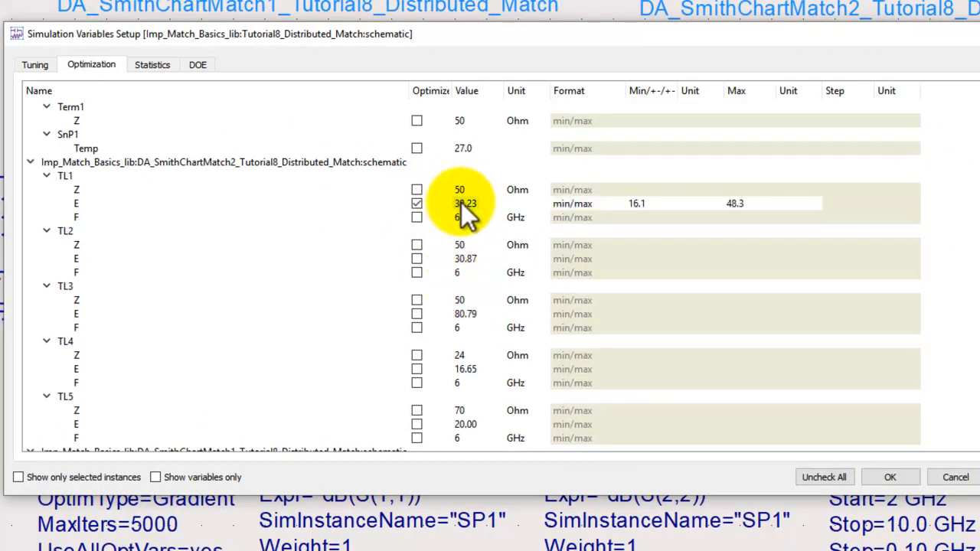
click(416, 258)
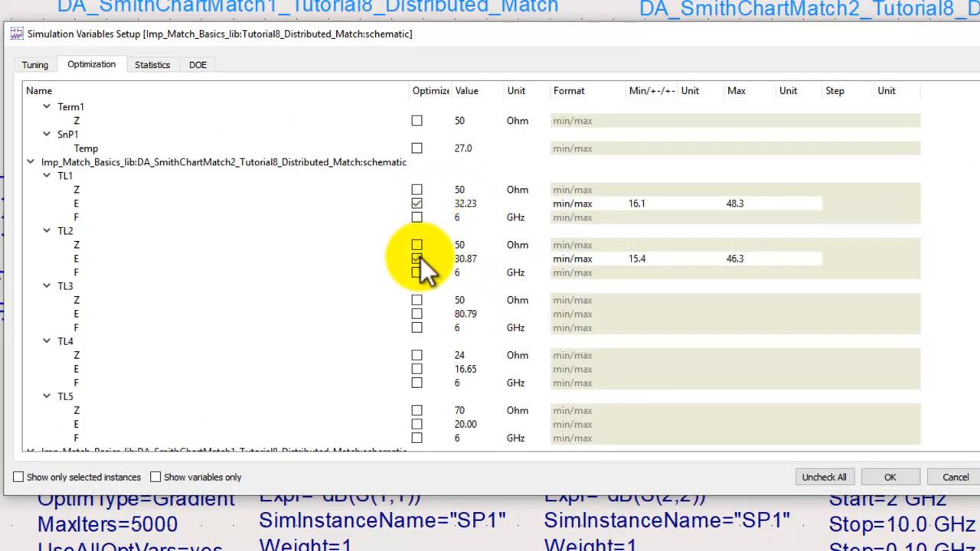
click(416, 314)
Enable optimization of both impedance Z and electrical length E for TL4 and TL5 in DA_SmithChartMatch2
click(416, 355)
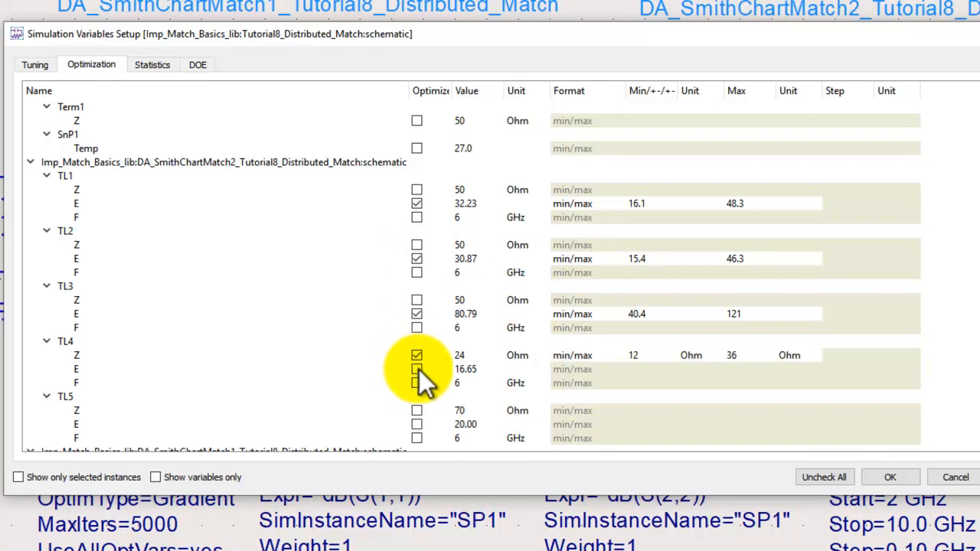
click(416, 369)
scroll(465, 341, down, 3)
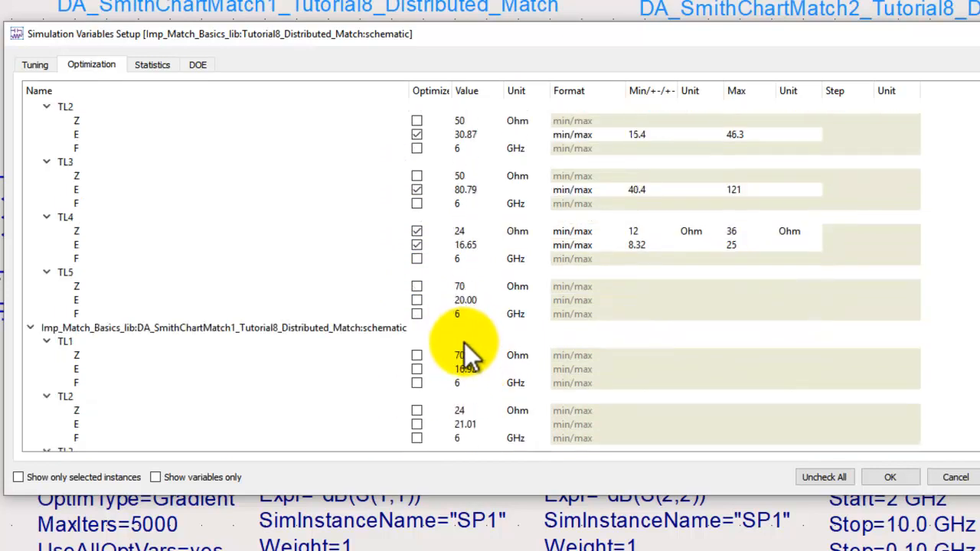
click(416, 287)
click(417, 300)
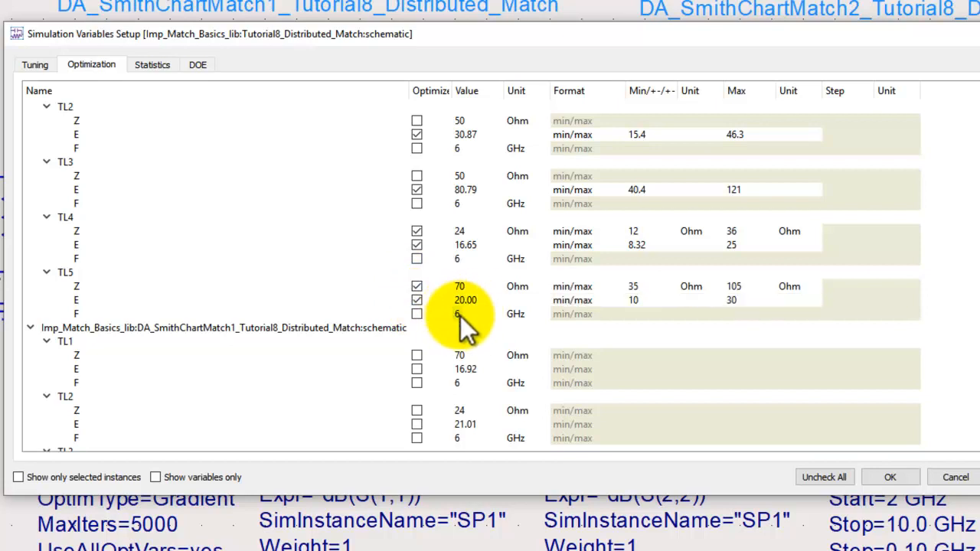
Enable optimization of both impedance Z and electrical length E for TL1 through TL5 in DA_SmithChartMatch1
scroll(465, 327, down, 2)
click(416, 273)
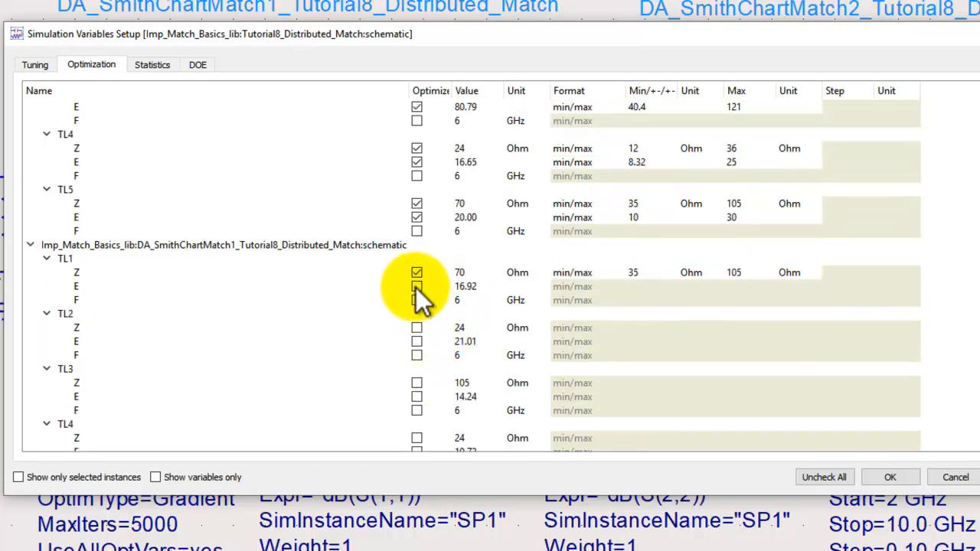
click(416, 287)
click(416, 327)
click(417, 342)
scroll(421, 336, down, 2)
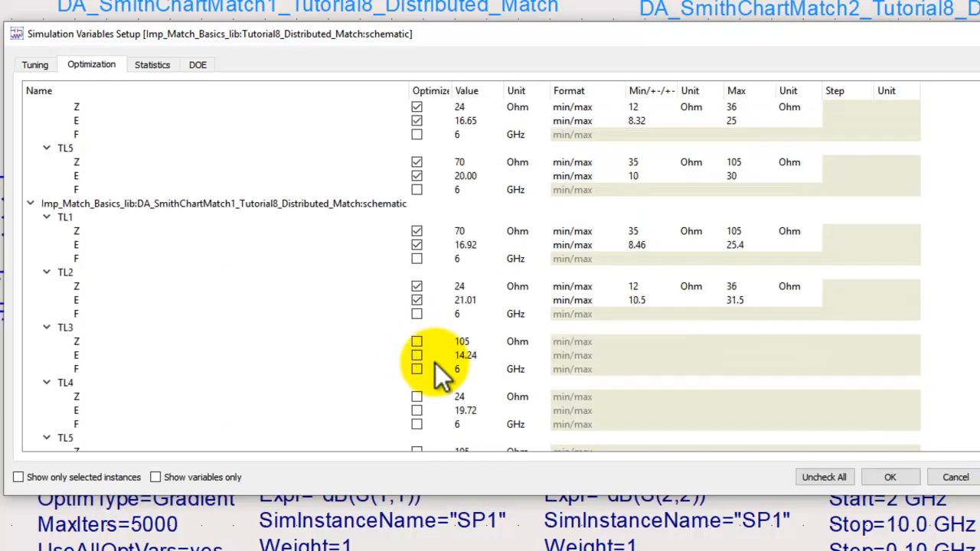
click(417, 300)
click(416, 314)
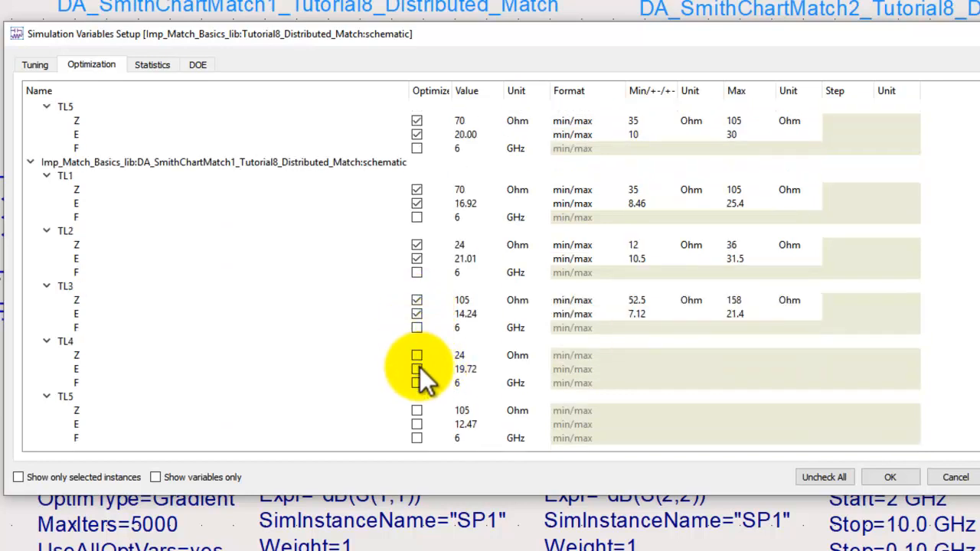
click(416, 355)
click(416, 369)
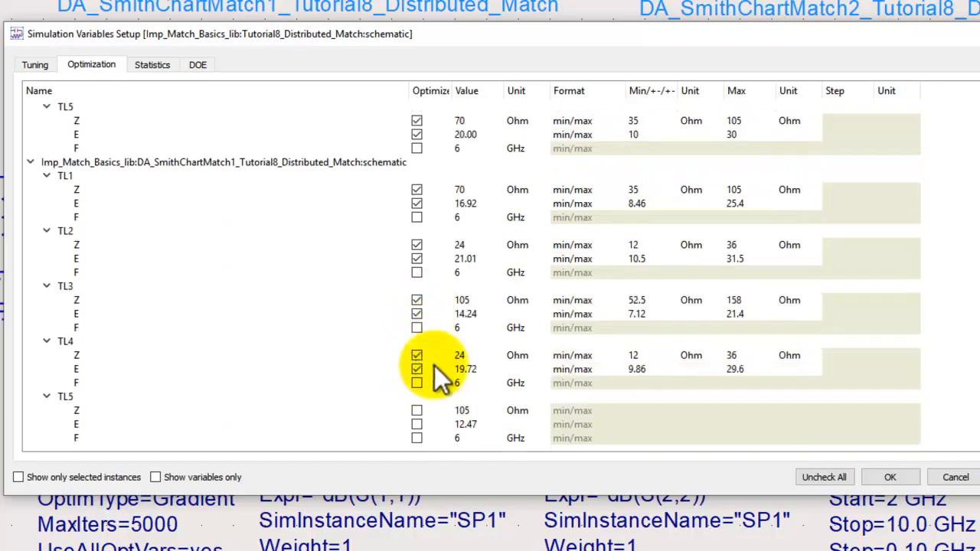
click(416, 410)
click(416, 424)
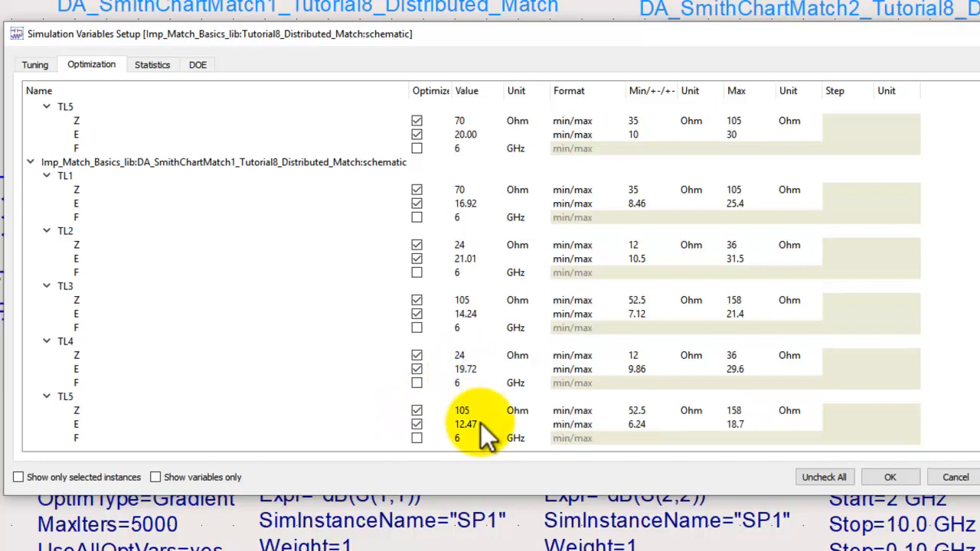
Set the minimum Z to 24 Ohm for TL4 in DA_SmithChartMatch2 and for TL2 and TL4 in DA_SmithChartMatch1
scroll(758, 363, up, 4)
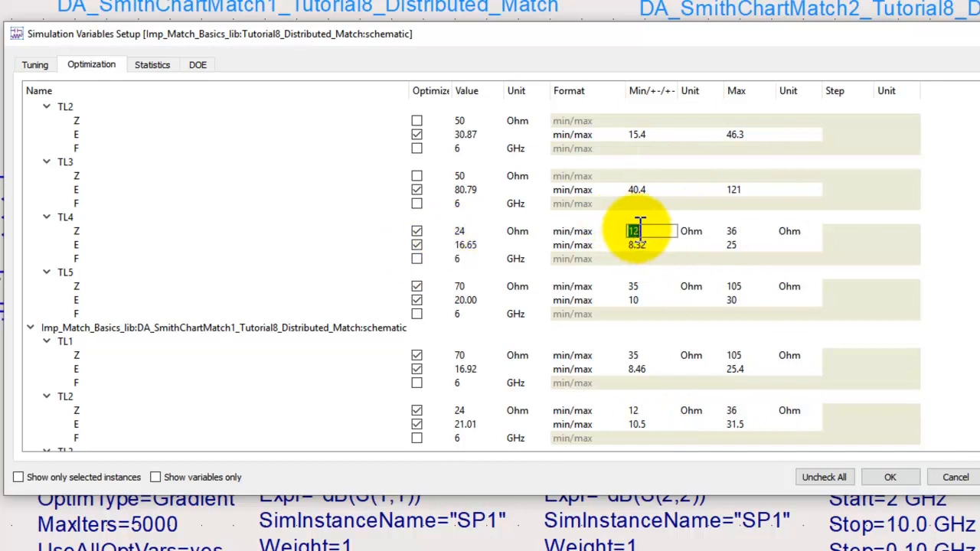
text(24)
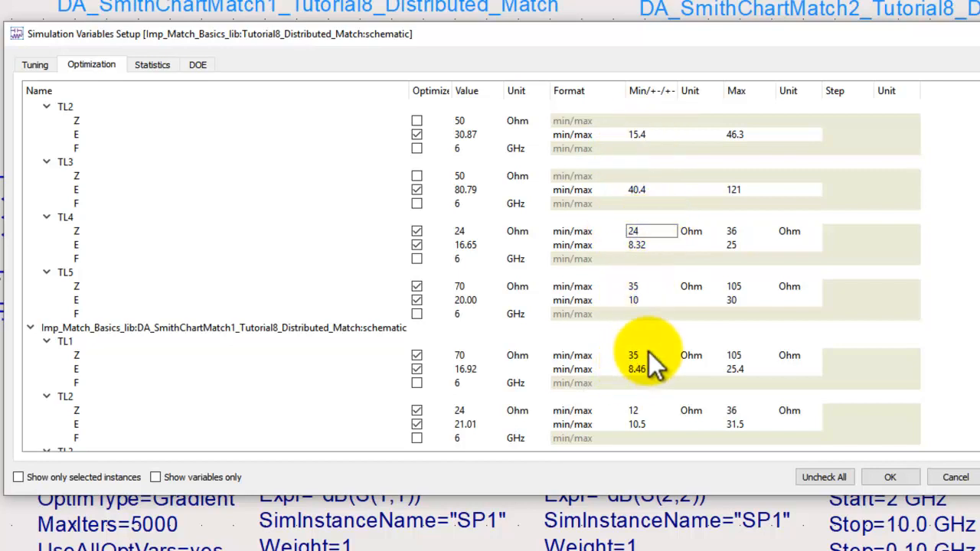
scroll(648, 351, down, 2)
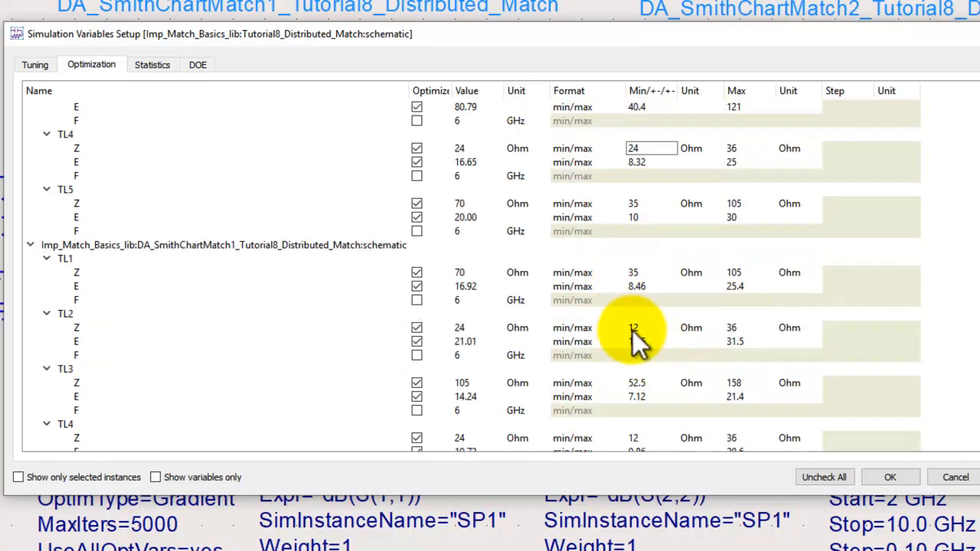
click(636, 329)
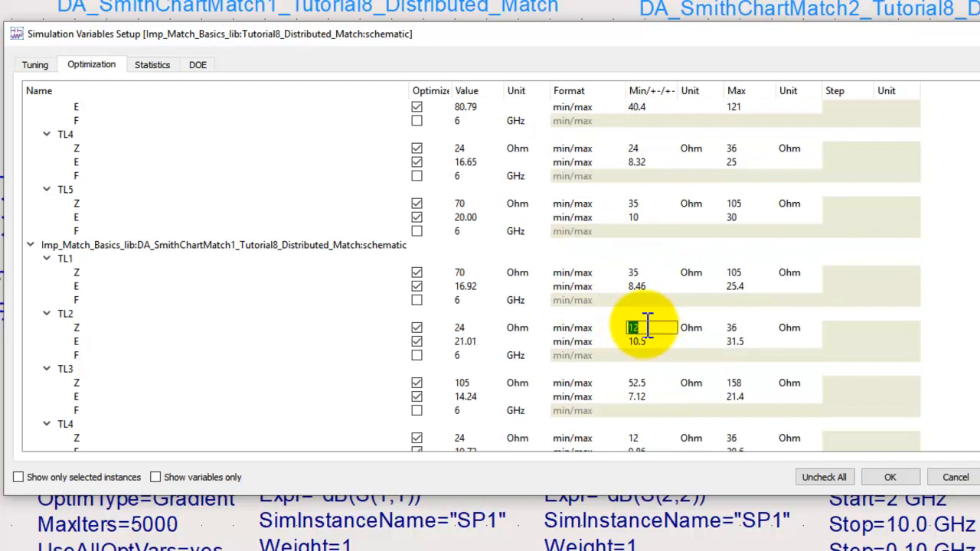
scroll(649, 334, down, 1)
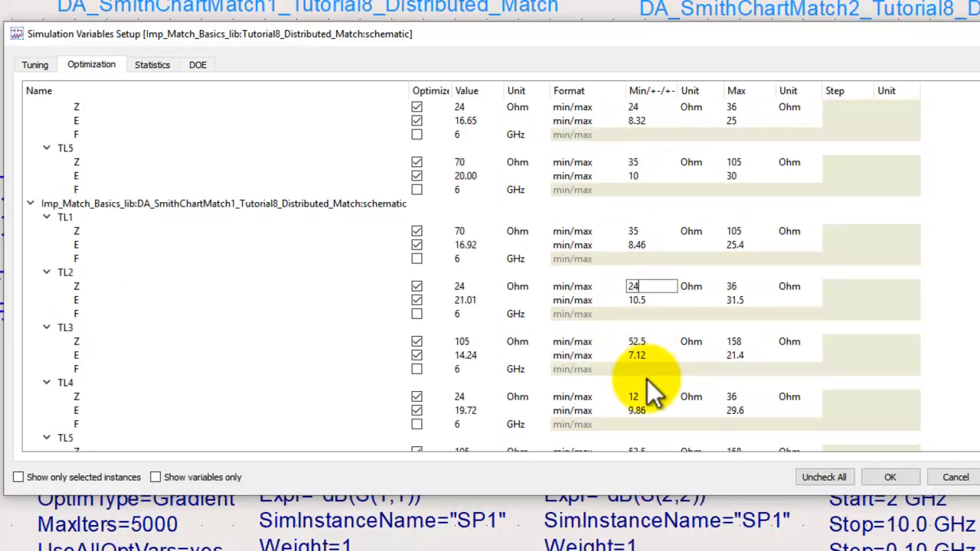
scroll(647, 382, down, 1)
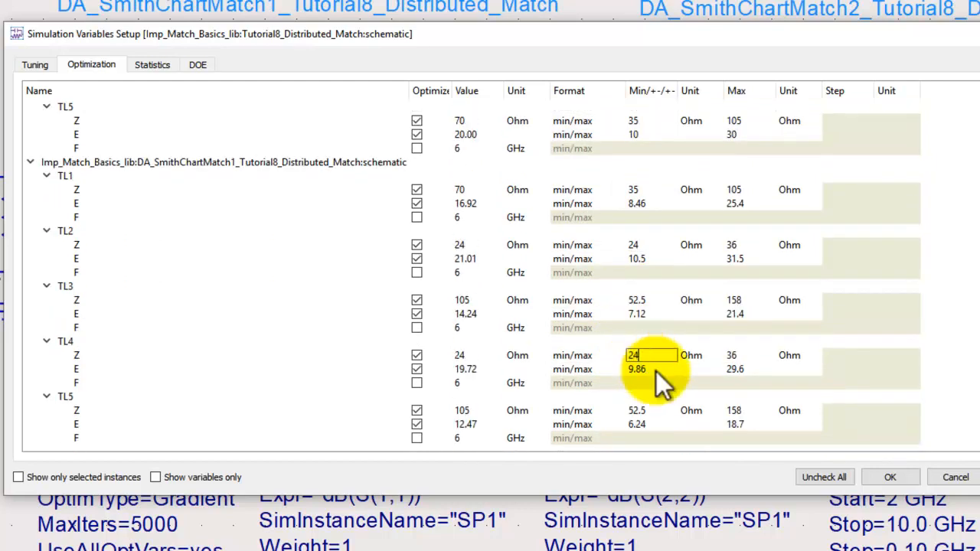
Set the maximum Z to 105 Ohm for TL5 and TL3 in DA_SmithChartMatch1 and accept the optimization variable setup
click(736, 411)
text(105)
scroll(761, 366, up, 3)
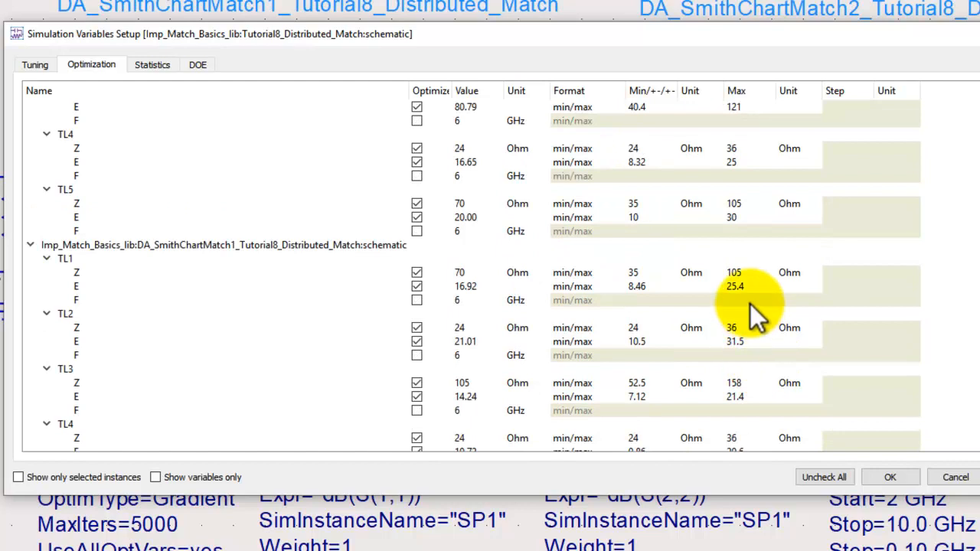
scroll(754, 217, up, 1)
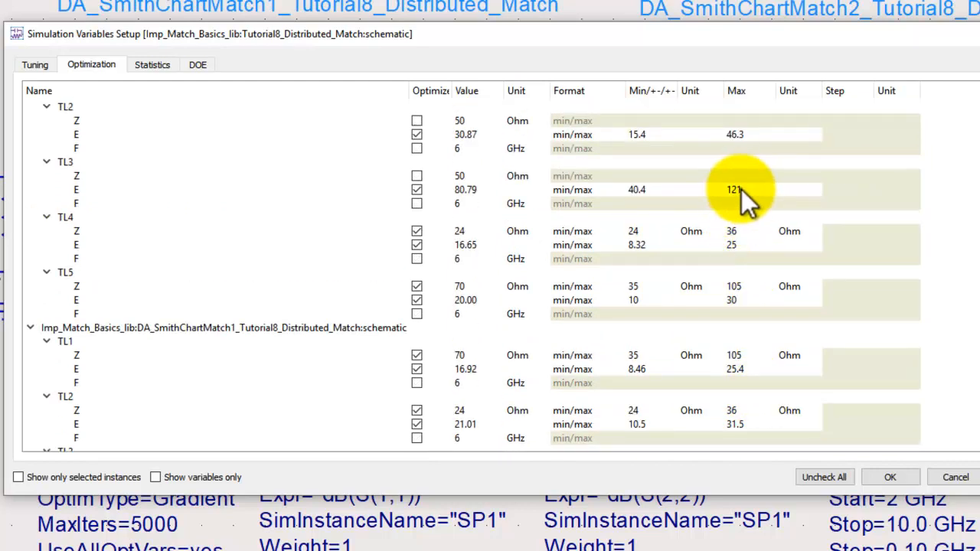
scroll(741, 189, up, 2)
scroll(740, 186, down, 5)
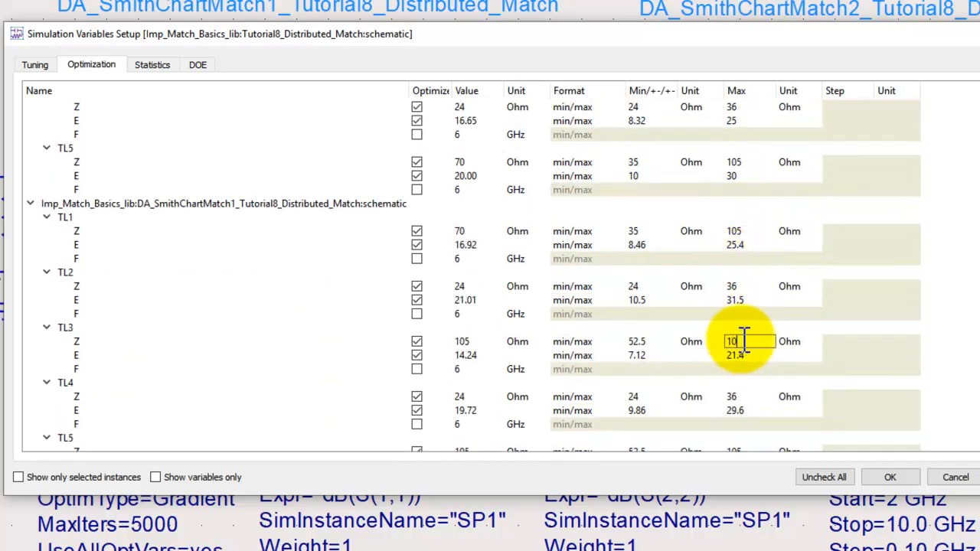
text(5)
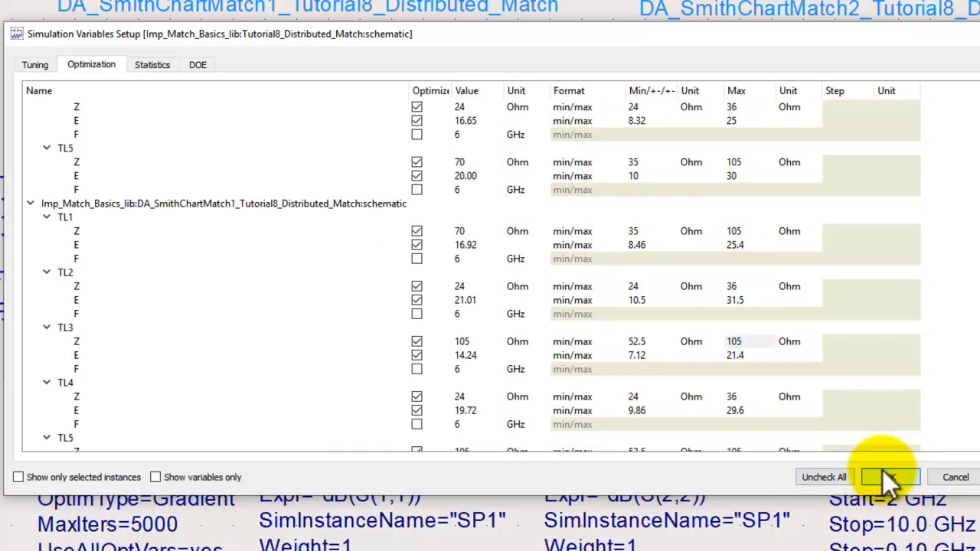
click(885, 474)
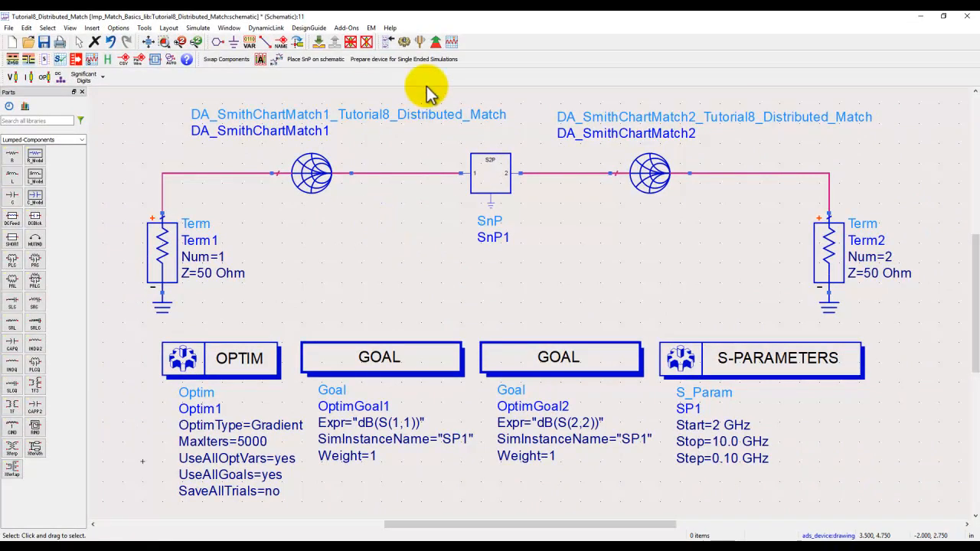
Run the optimization, highlight the DA_SmithChartMatch1 TL3.E variable, and pause the run
click(435, 44)
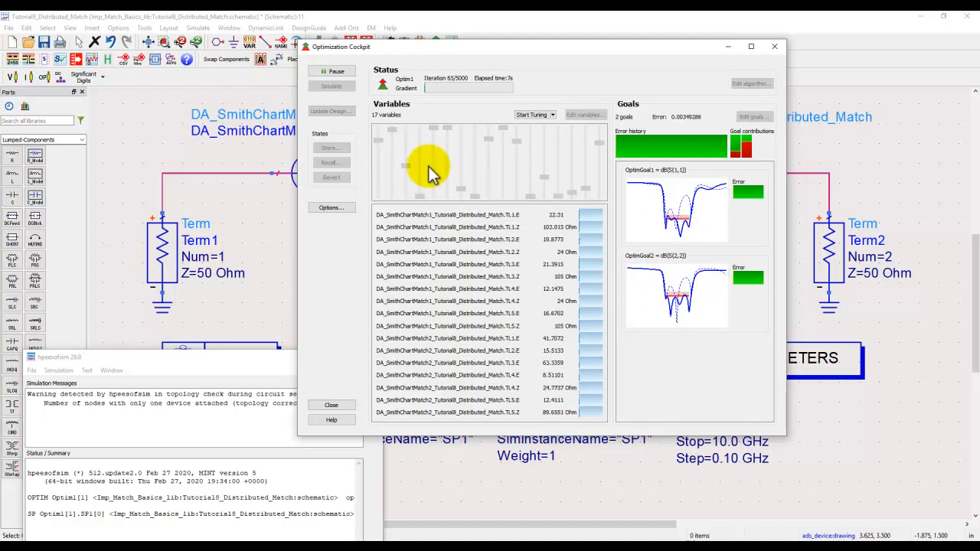
click(433, 168)
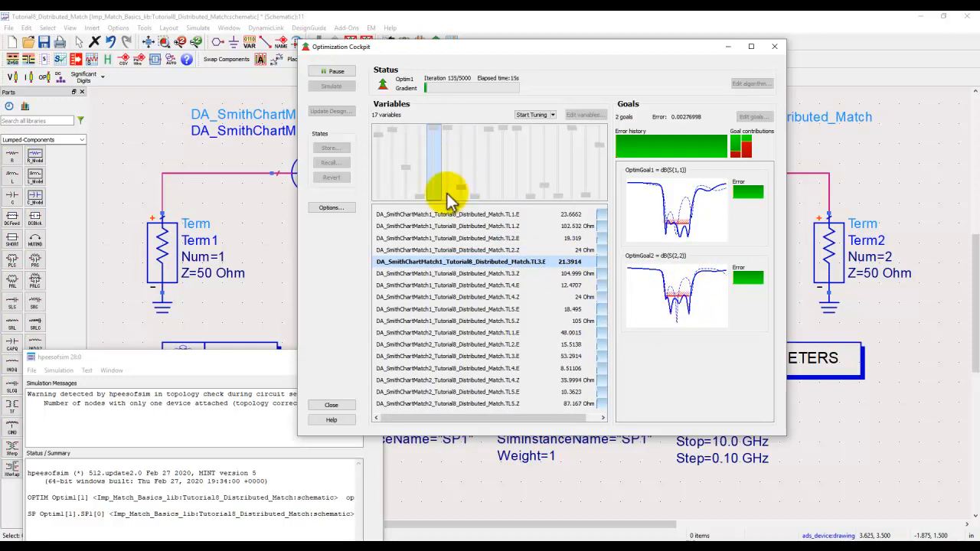
click(333, 72)
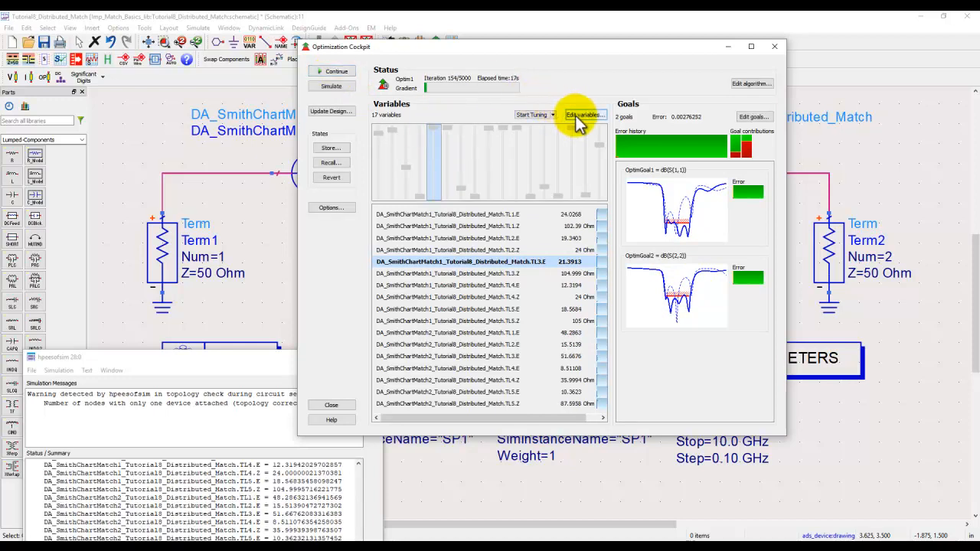
Set the maximum of DA_SmithChartMatch1's TL1.E optimization variable to 100 and resume the optimization
click(579, 116)
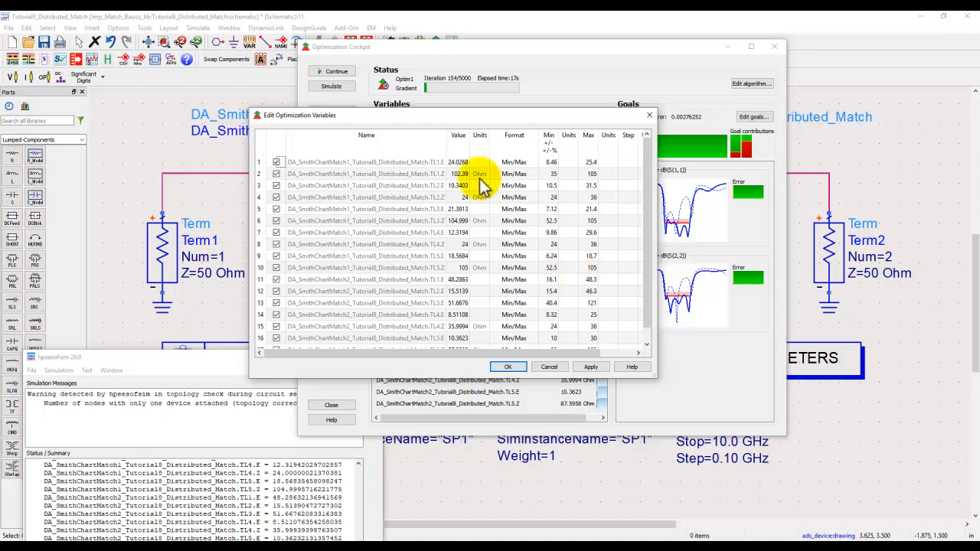
click(594, 159)
text(100)
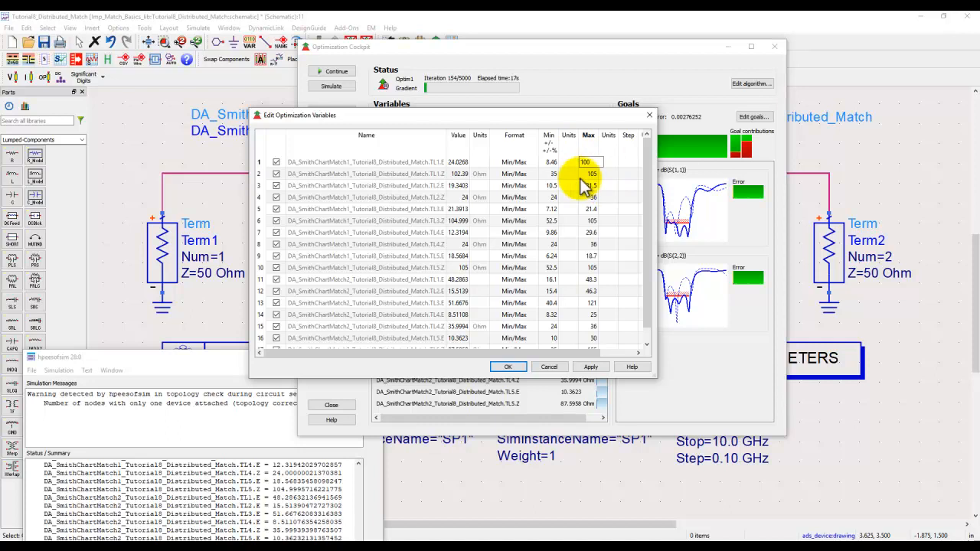
click(509, 367)
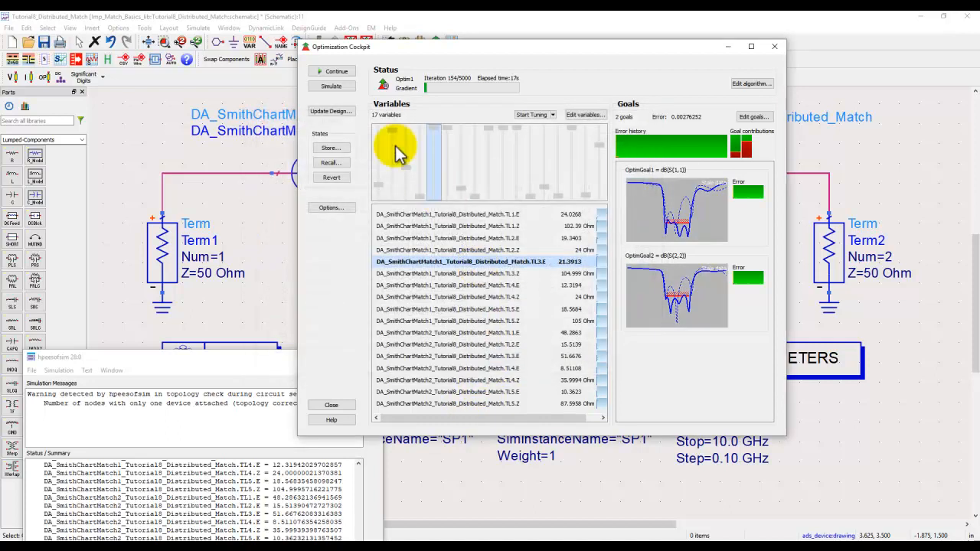
click(331, 73)
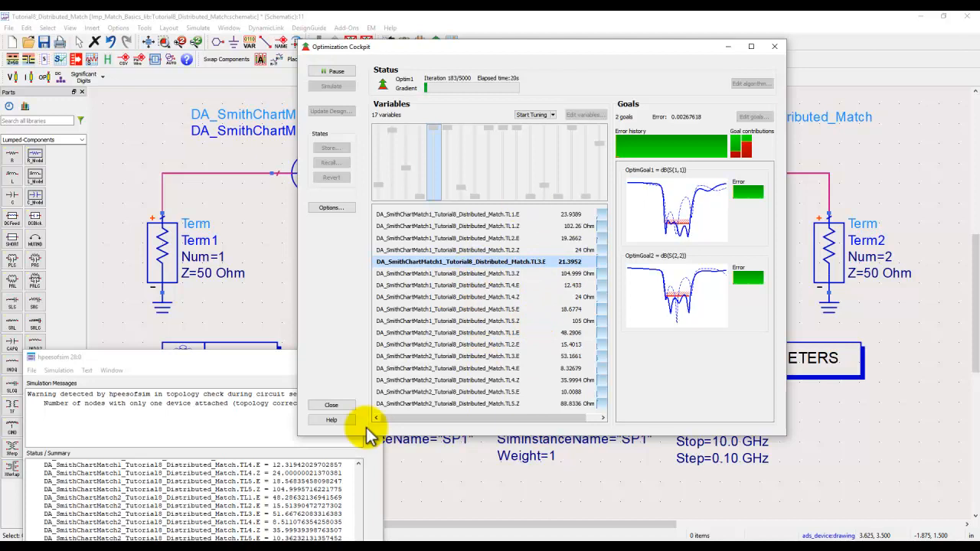
Stop the running optimization and close the Optimization Cockpit
click(331, 405)
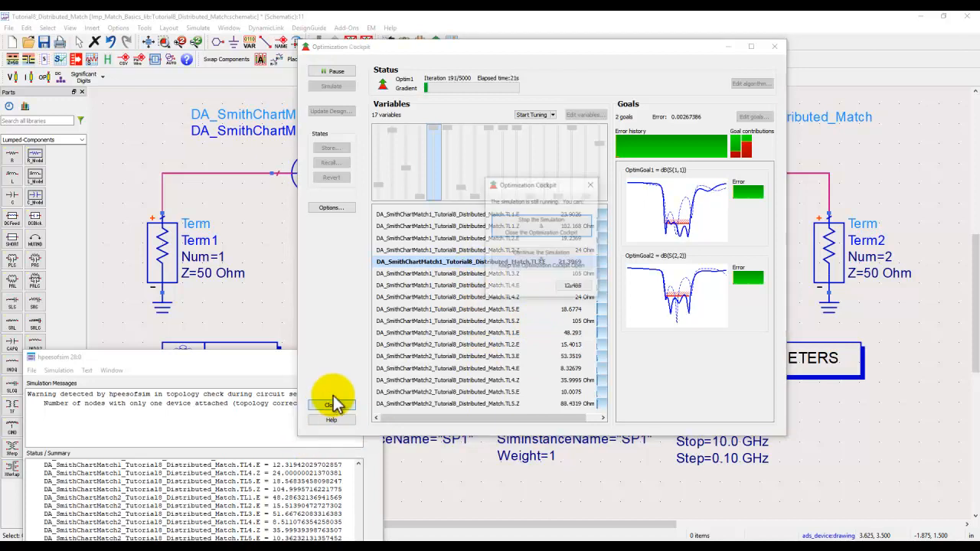
click(536, 230)
click(539, 271)
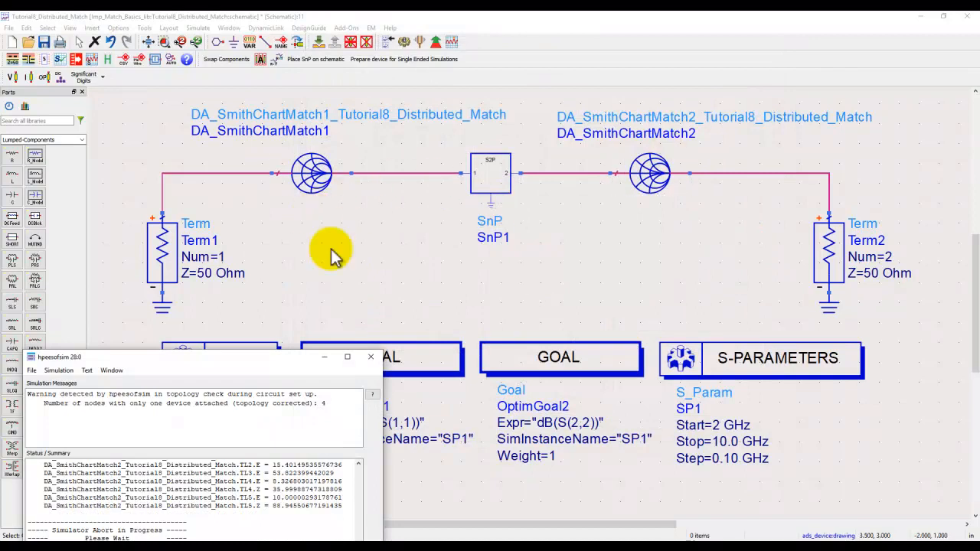
Simulate the optimized schematic and display all the S-parameter and Smith chart plots
click(405, 41)
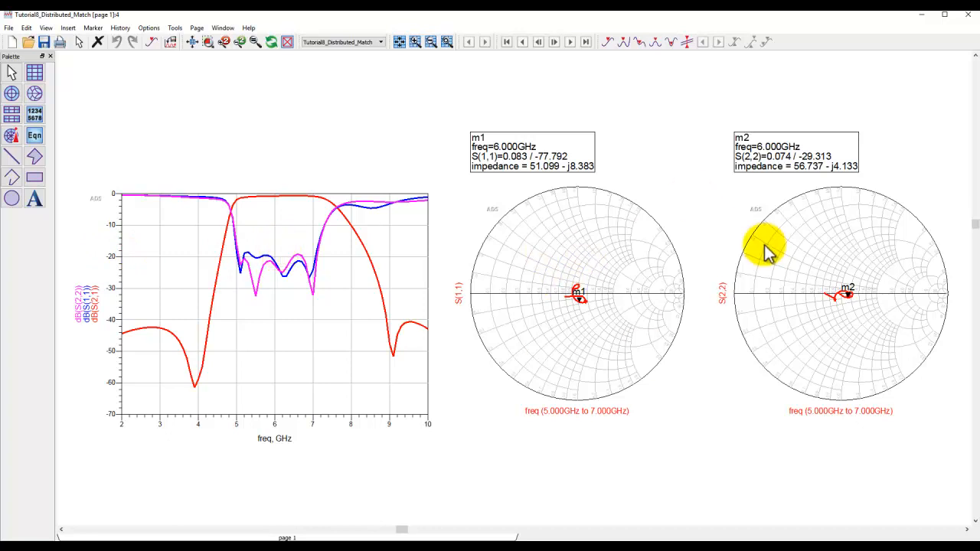
click(193, 44)
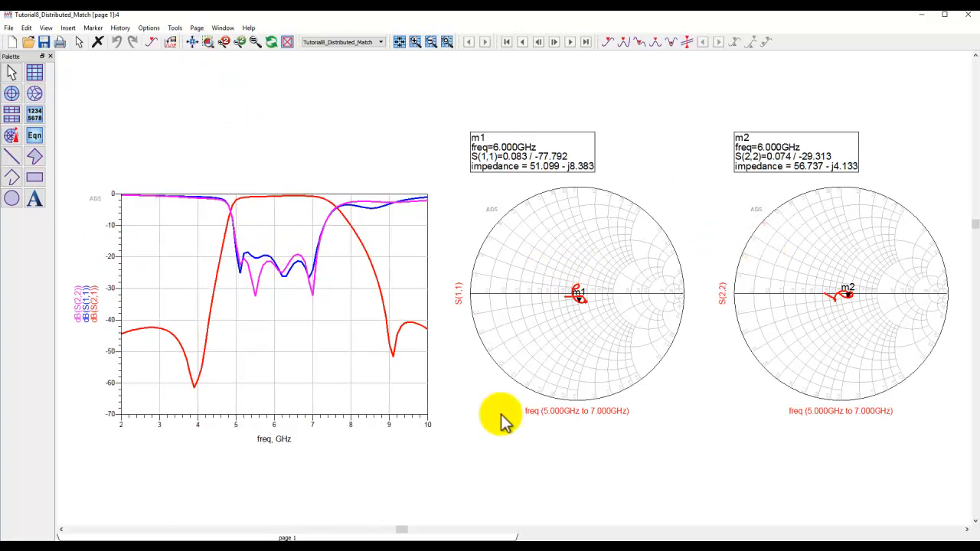
Copy the five transmission lines and their wiring from inside DA_SmithChartMatch1 and return to the Tutorial8_Distributed_Match schematic
mouse_move(414, 540)
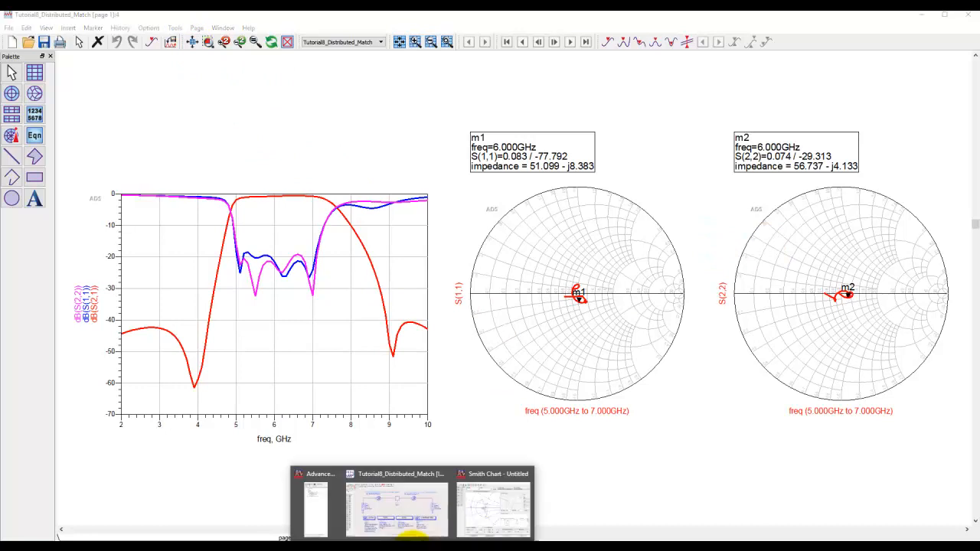
click(420, 520)
click(310, 180)
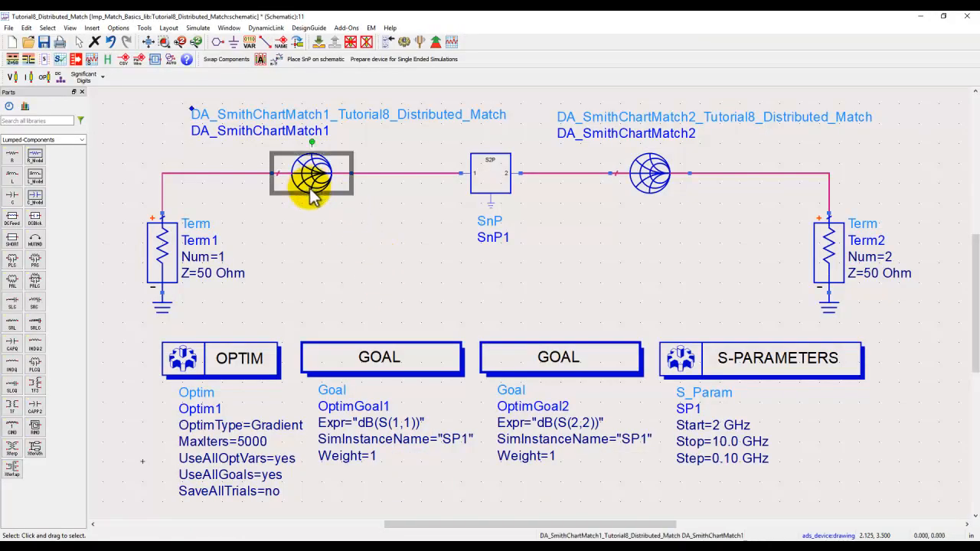
click(320, 41)
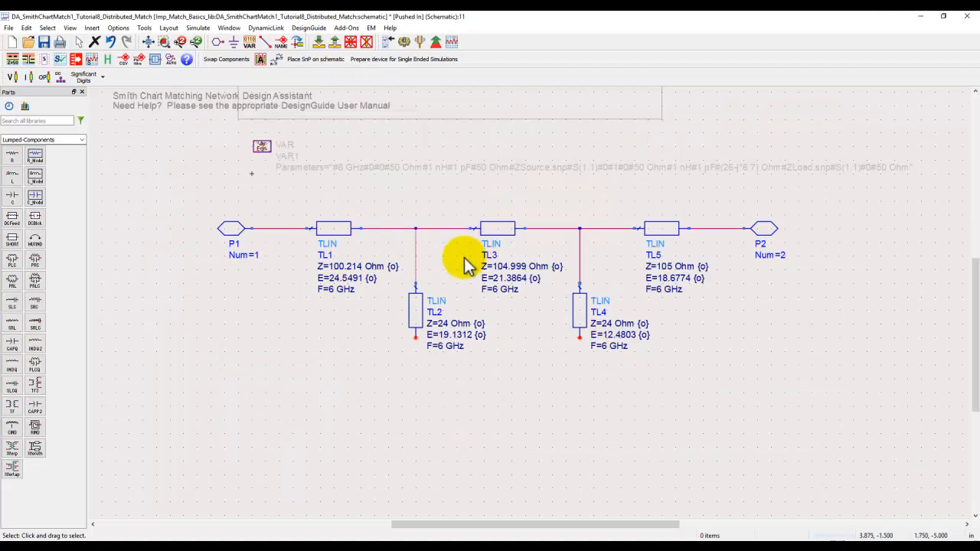
drag(279, 189, 719, 390)
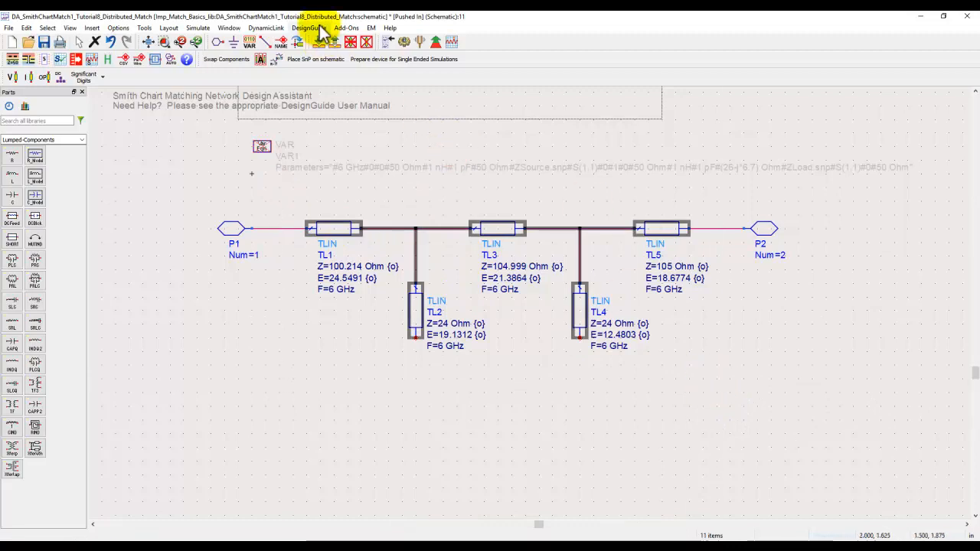
click(335, 42)
Paste the copied input matching network TL1 to TL5 into free space above the main circuit
scroll(536, 256, down, 2)
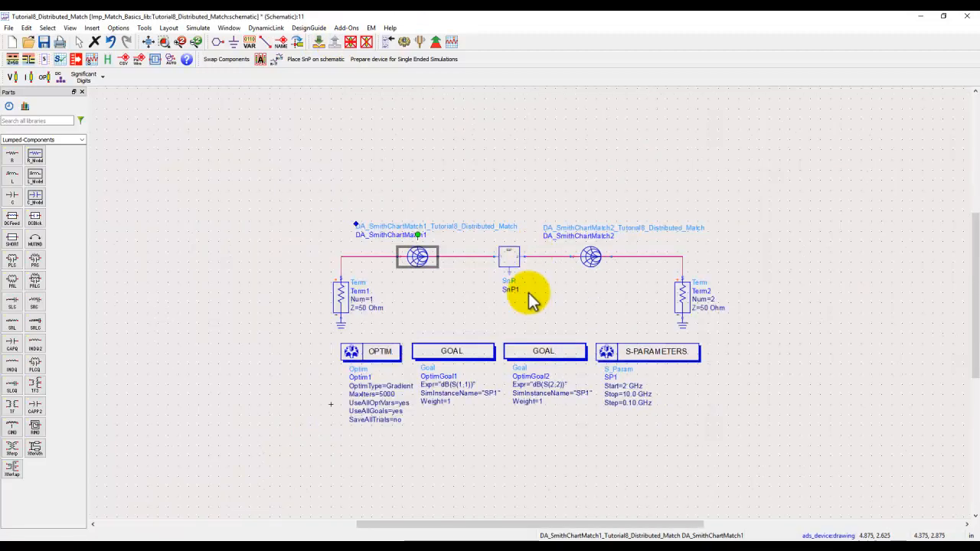
key(ctrl+v)
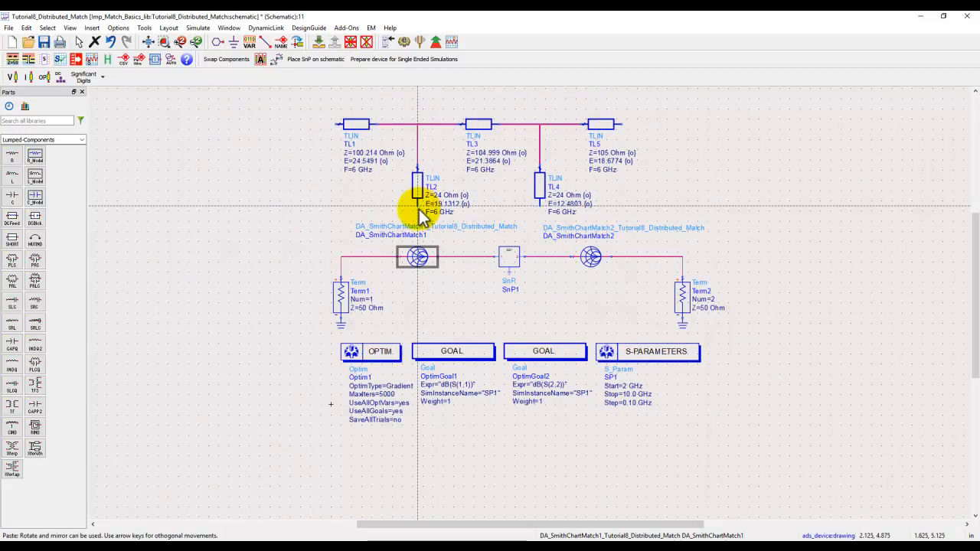
scroll(421, 199, down, 1)
click(389, 234)
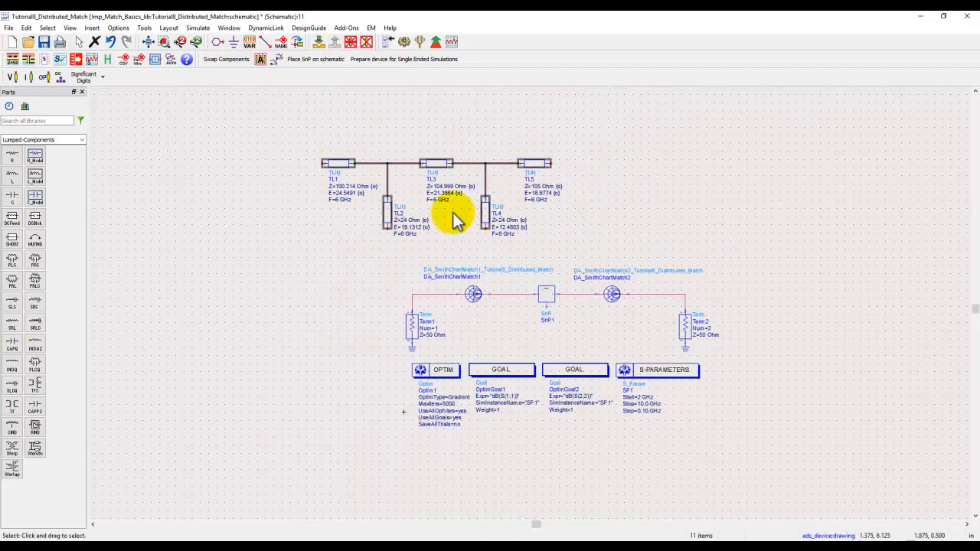
scroll(450, 220, up, 1)
click(505, 314)
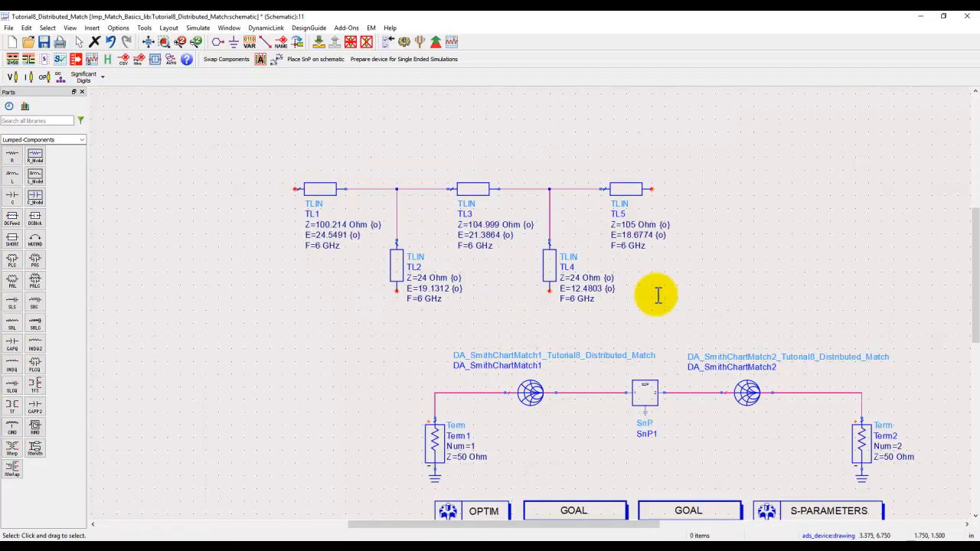
Copy the five transmission lines and their wiring from inside DA_SmithChartMatch2 and return to the top-level schematic
click(745, 394)
click(319, 42)
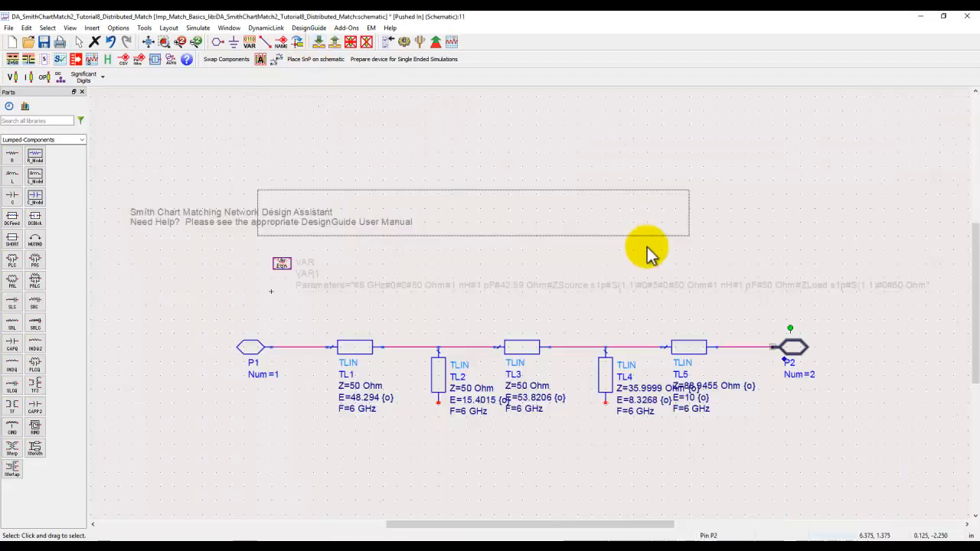
drag(299, 282, 756, 453)
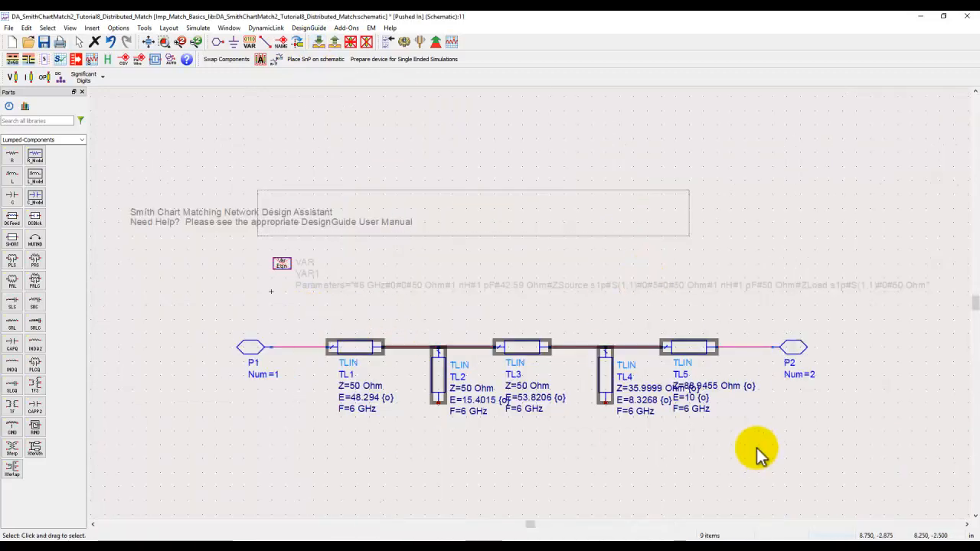
click(334, 42)
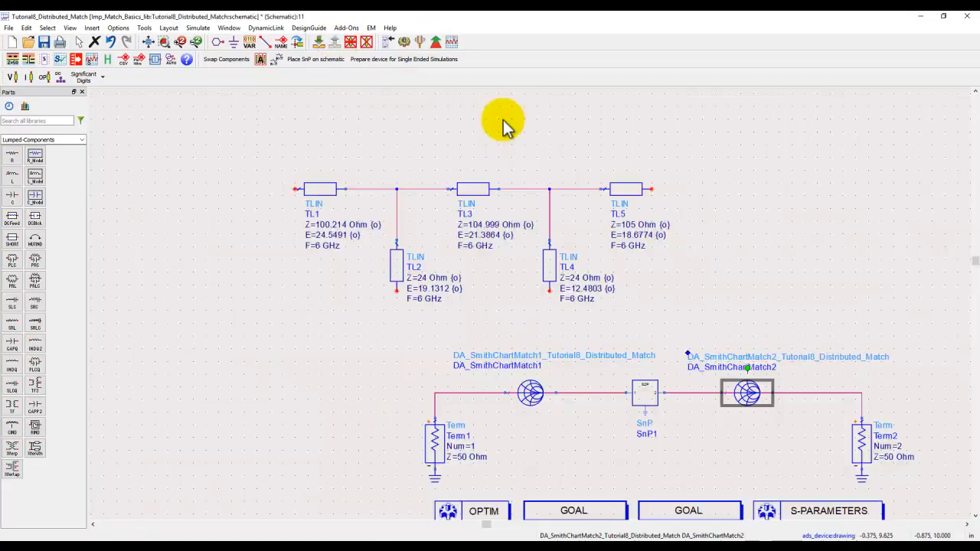
Paste the copied output matching network beside the pasted input network, above the main circuit
key(ctrl+v)
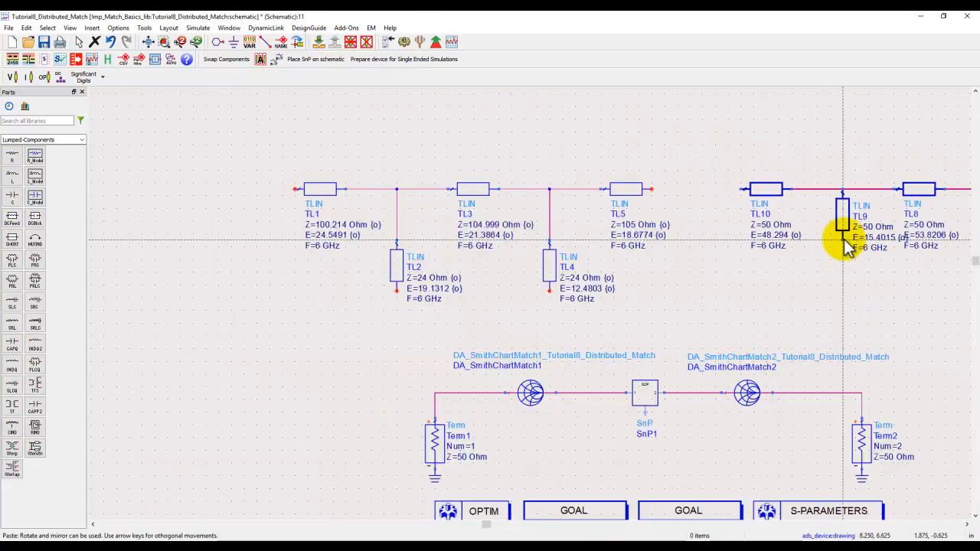
click(849, 241)
scroll(835, 261, down, 3)
key(Escape)
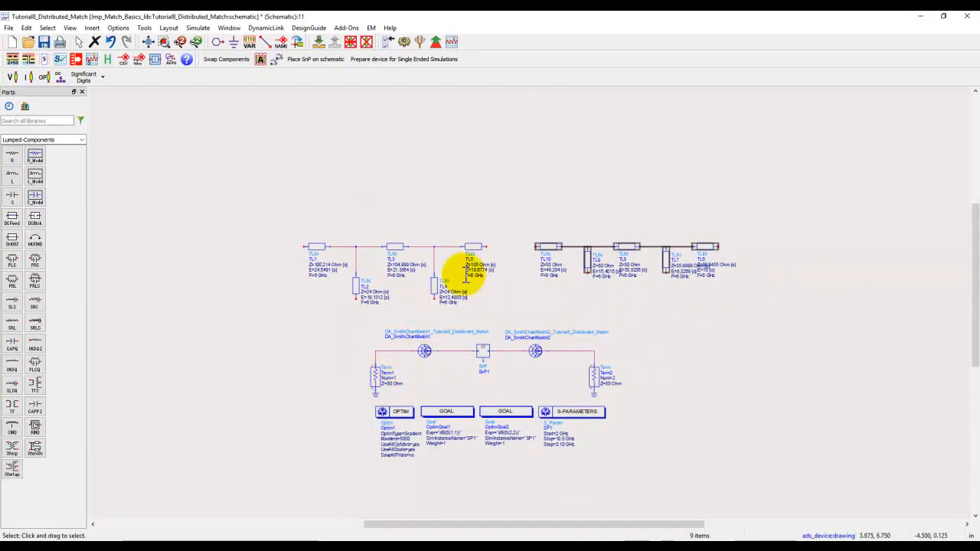
scroll(521, 305, up, 3)
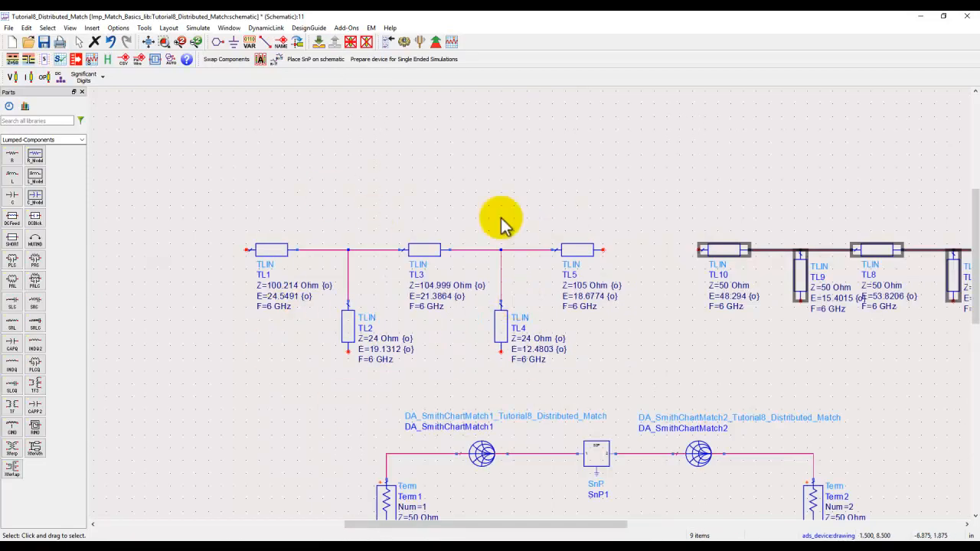
click(448, 360)
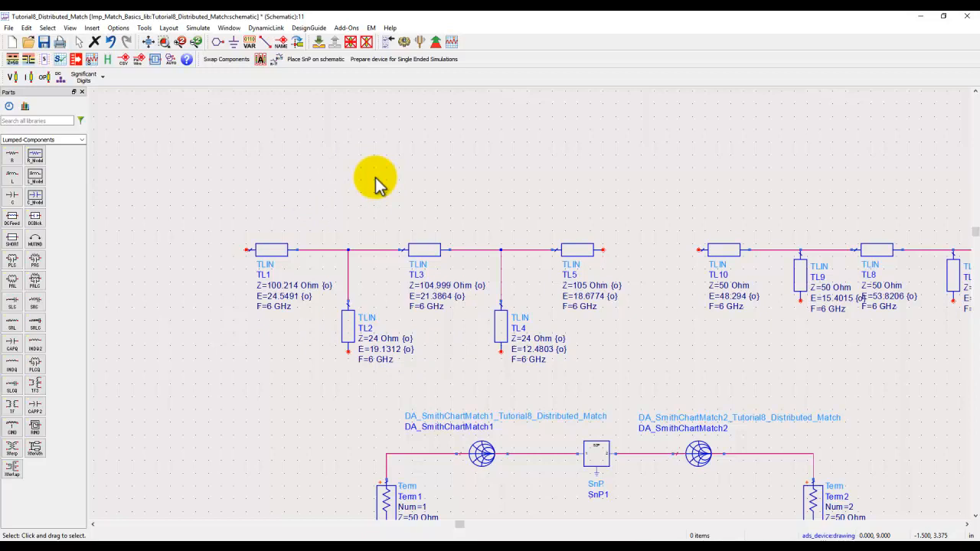
Open LineCalc and close it again, saving the changes to its current component
click(144, 28)
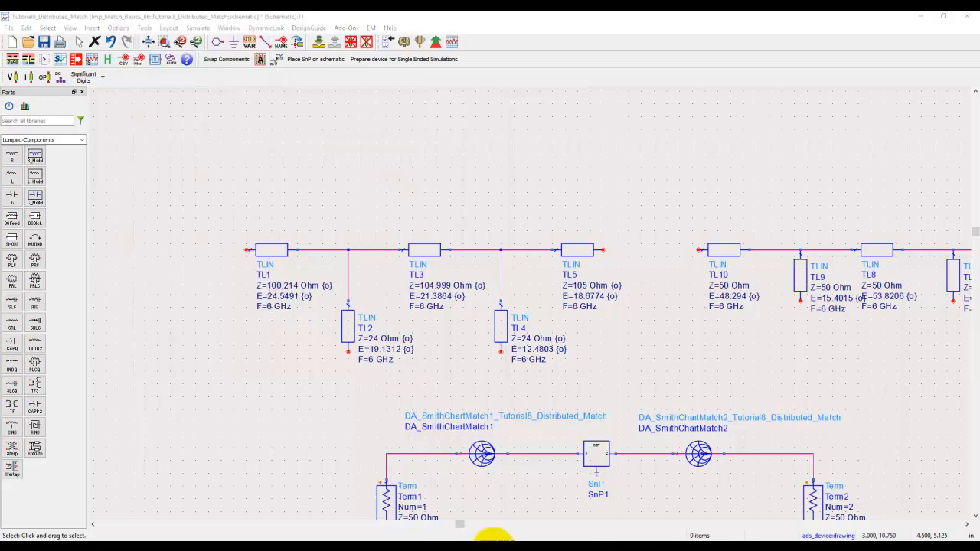
click(494, 55)
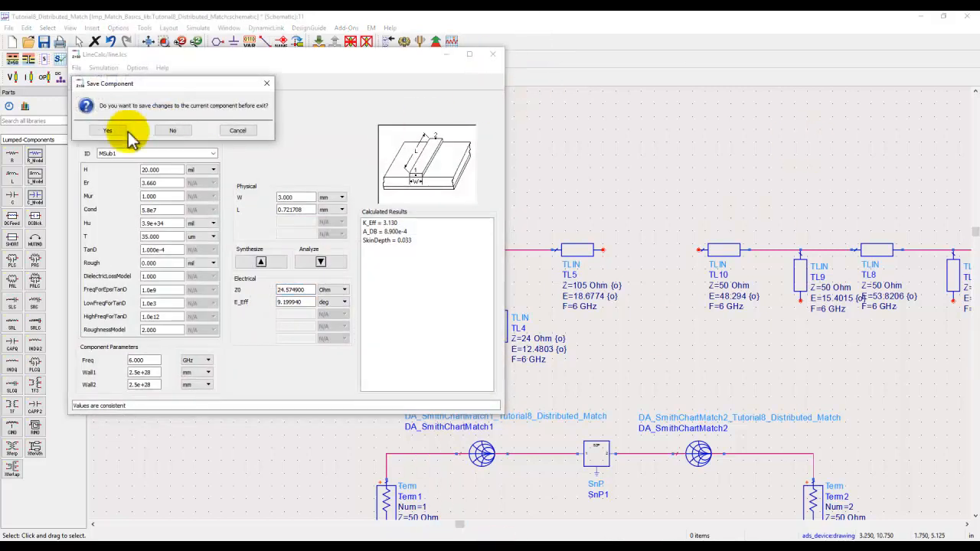
click(108, 130)
drag(485, 171, 335, 144)
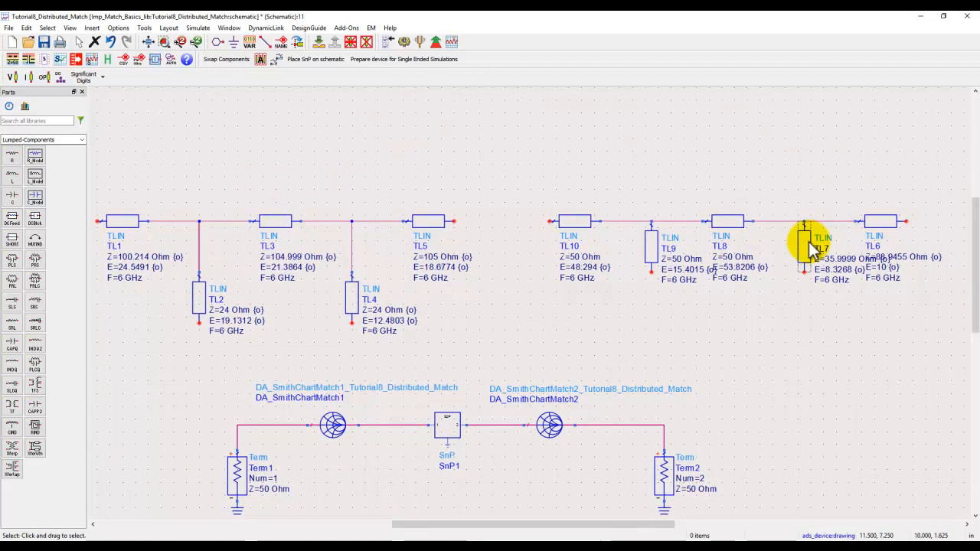
drag(340, 164, 381, 174)
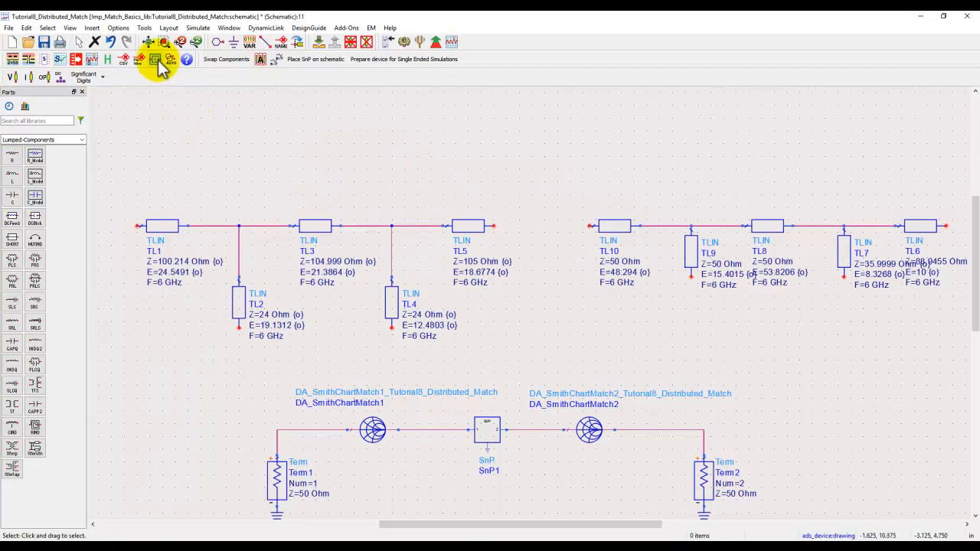
click(144, 28)
mouse_move(172, 92)
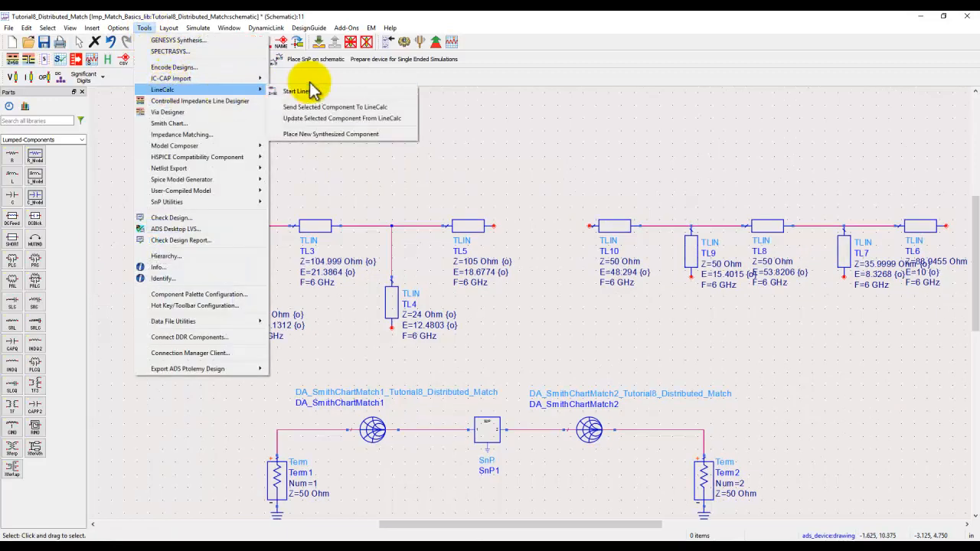
click(485, 127)
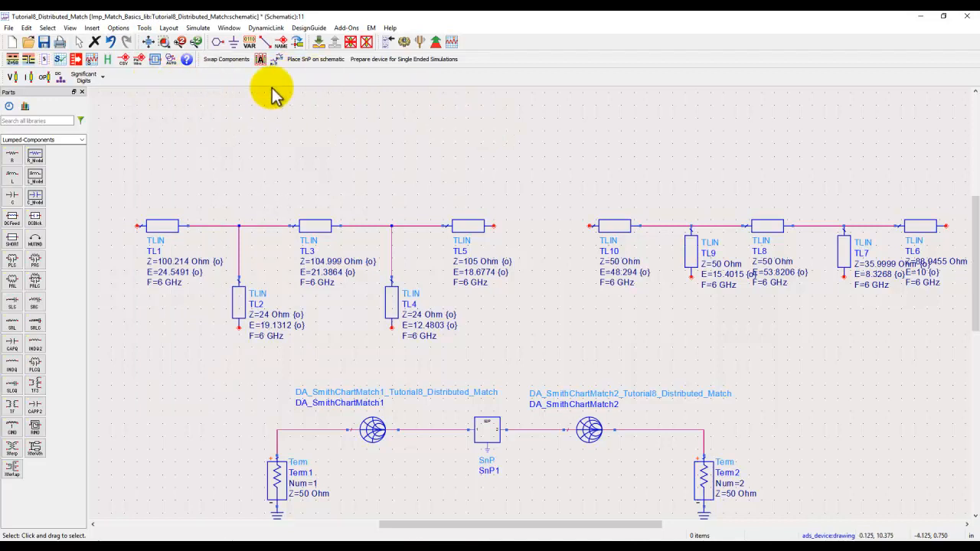
Create a new toolbar group named LineCalc in the schematic's hot key and toolbar configuration
click(144, 27)
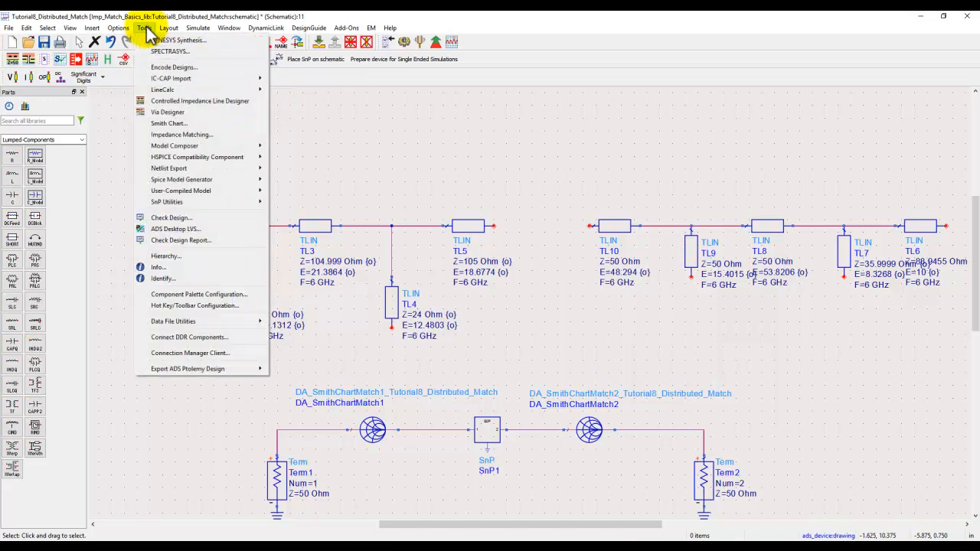
click(205, 312)
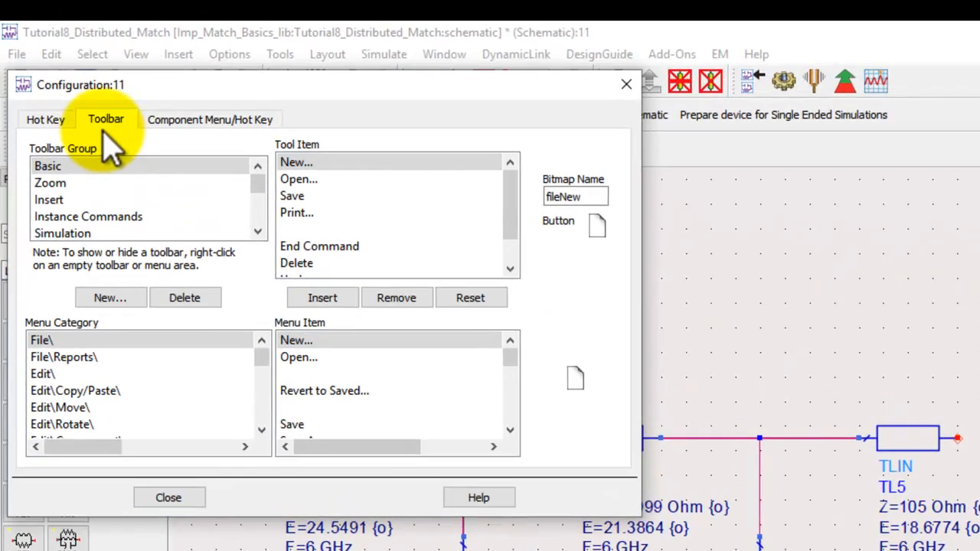
drag(168, 91, 306, 113)
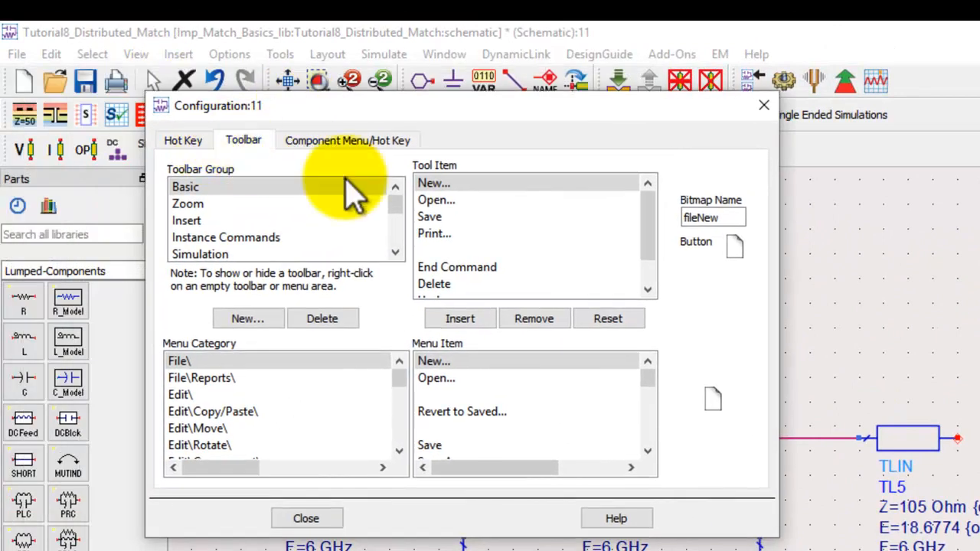
drag(395, 204, 406, 302)
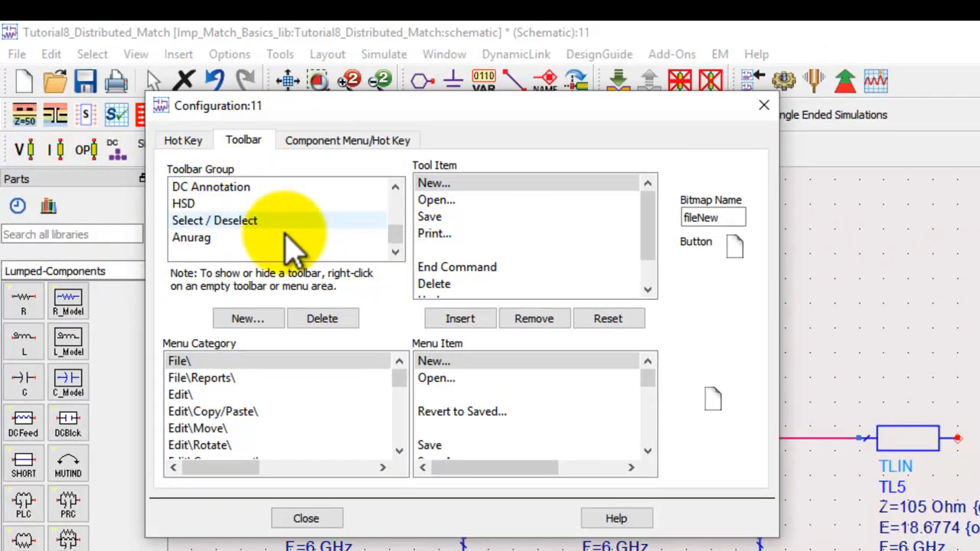
drag(398, 235, 413, 215)
drag(402, 107, 475, 127)
drag(429, 236, 452, 322)
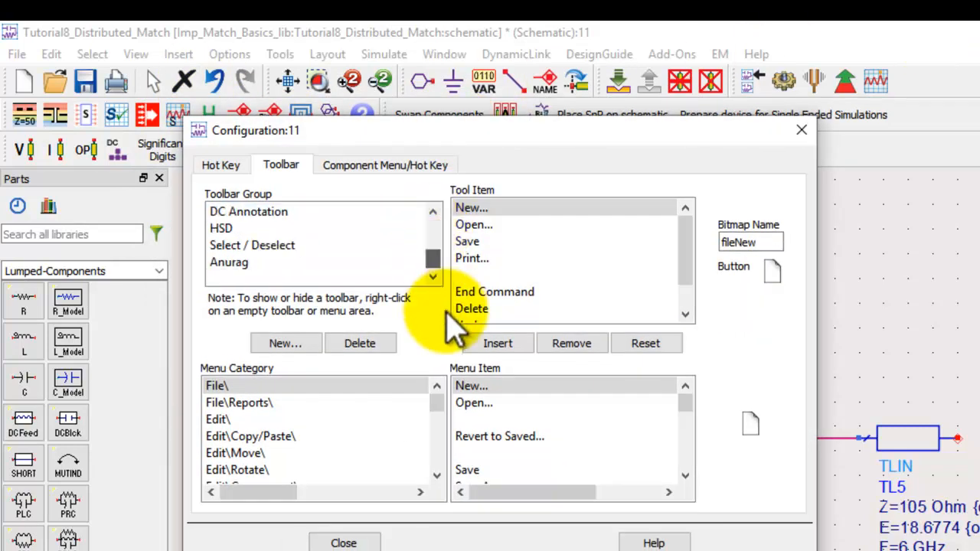
click(284, 343)
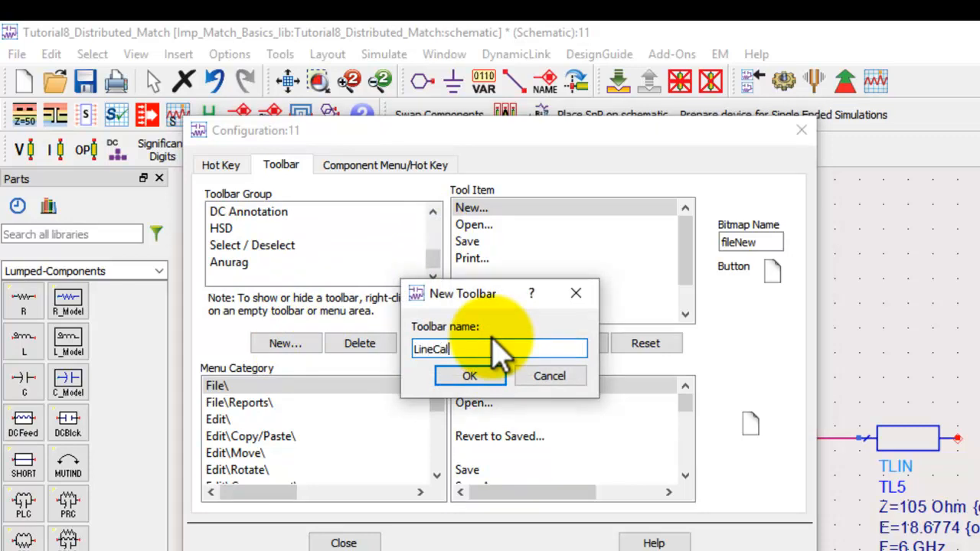
click(467, 376)
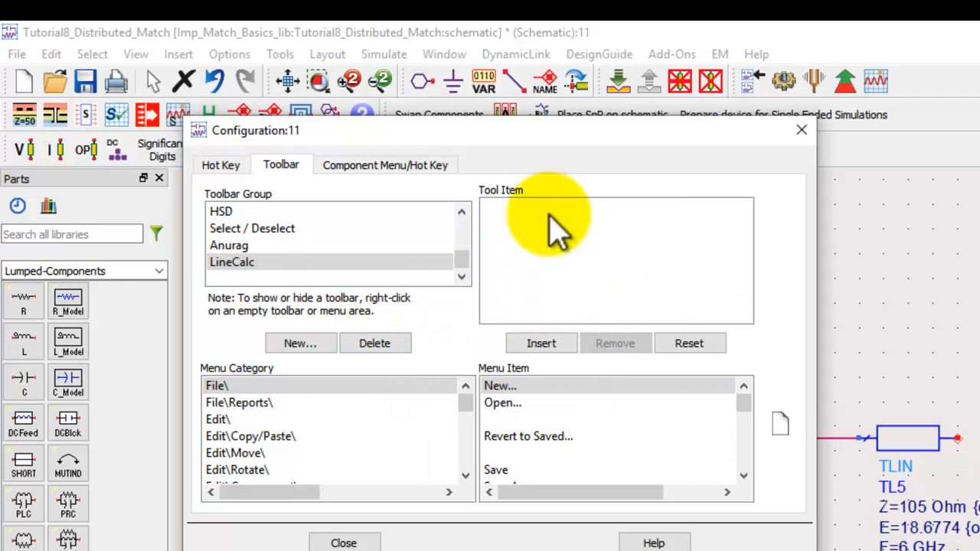
Add the Place New Synthesized Component command from the Tools\LineCalc menu category to the LineCalc toolbar group
drag(562, 130, 645, 261)
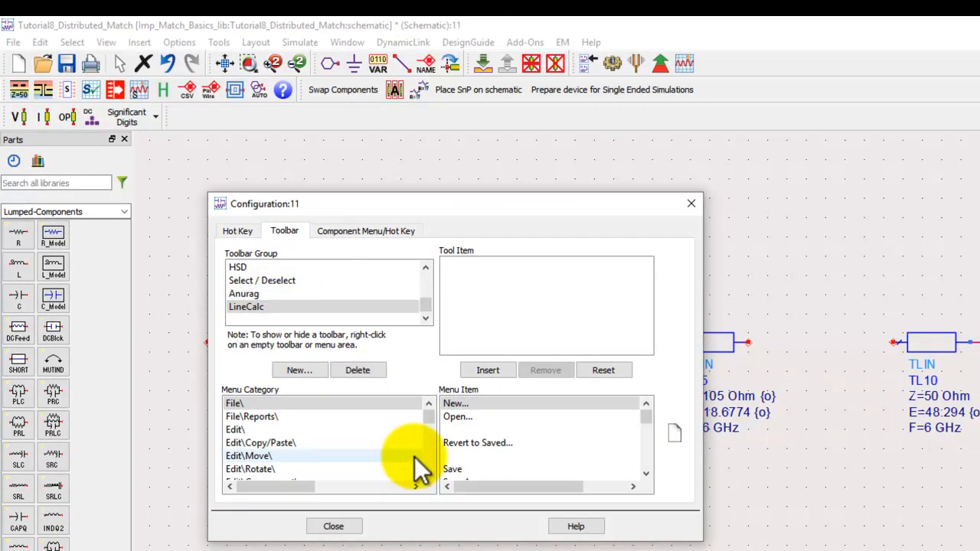
scroll(430, 455, down, 5)
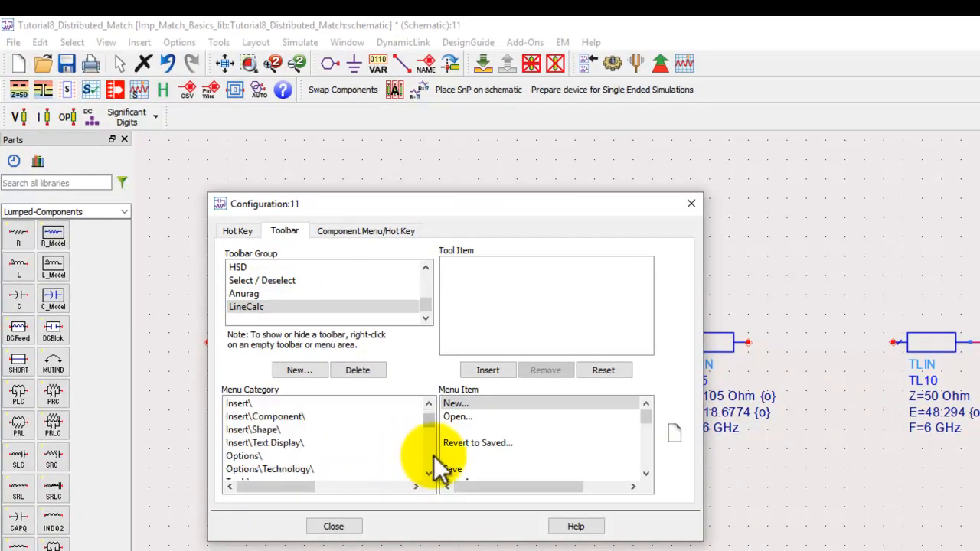
scroll(435, 459, down, 4)
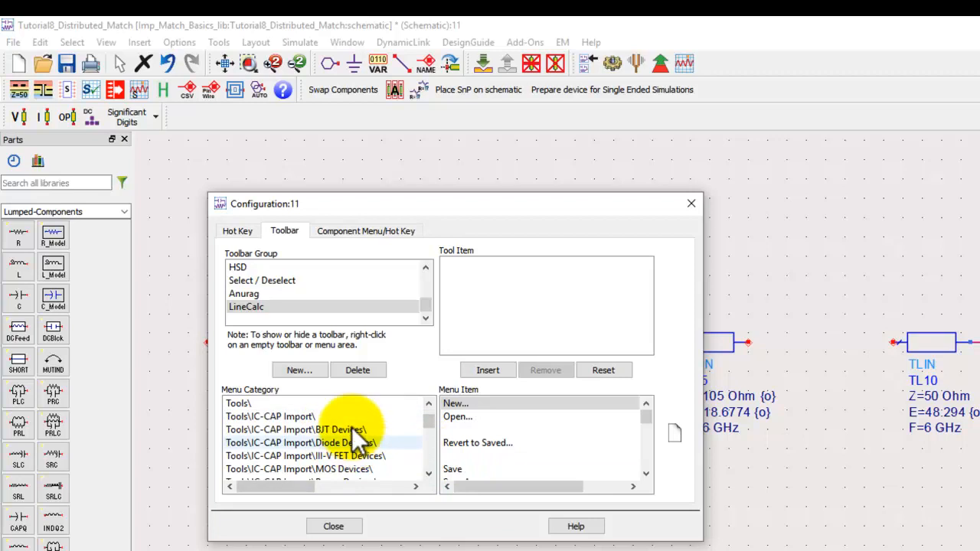
click(429, 474)
click(429, 474)
click(429, 474)
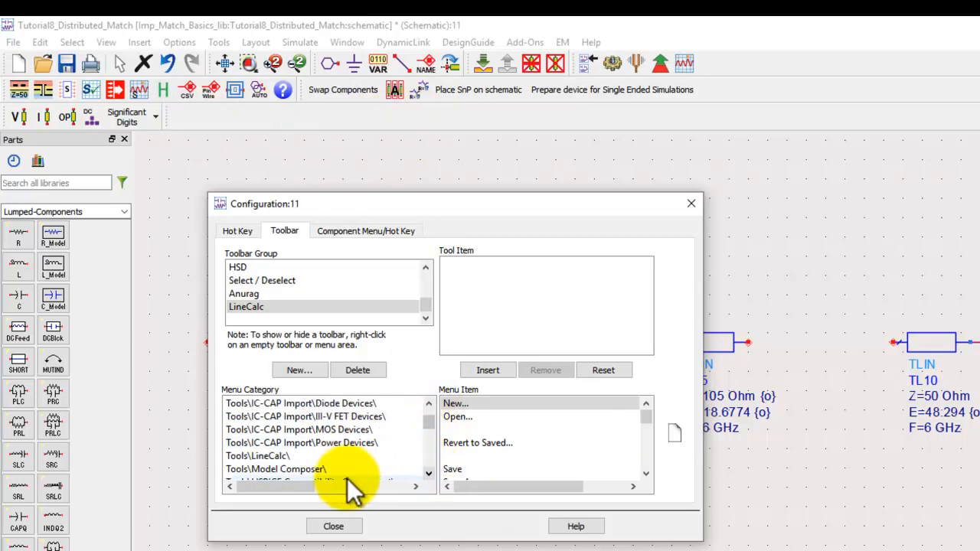
click(272, 458)
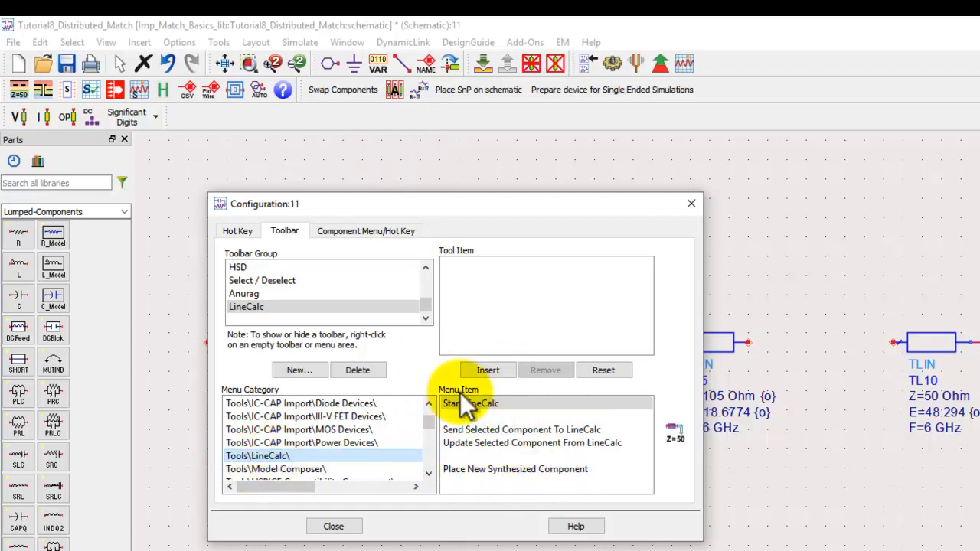
click(508, 471)
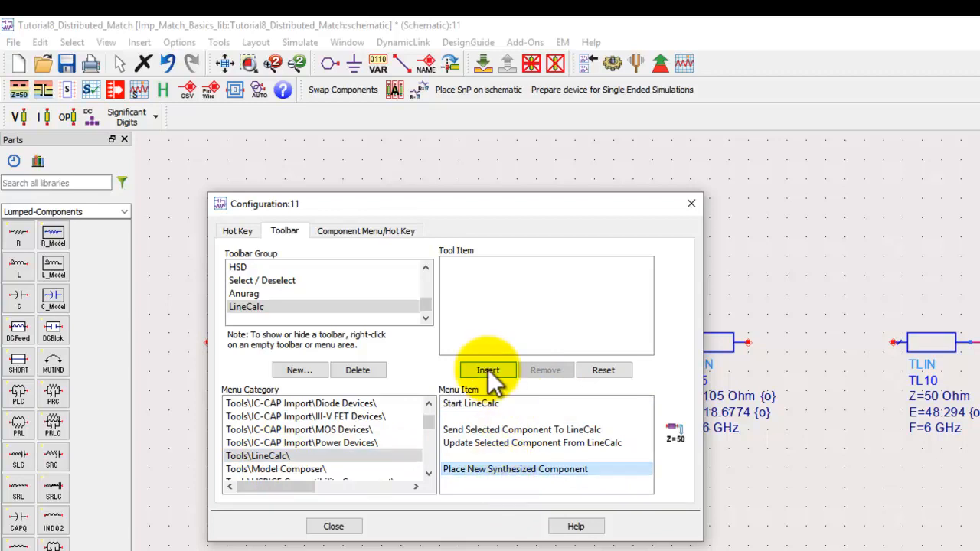
click(489, 371)
Add Update Selected Component From LineCalc, Send Selected Component To LineCalc and Start LineCalc to the same toolbar group, and close the configuration
click(482, 442)
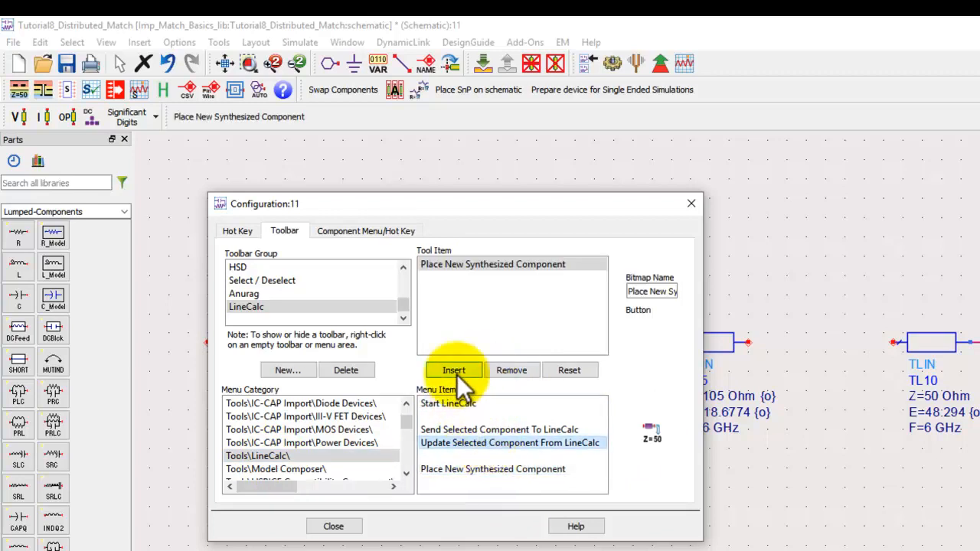
click(457, 372)
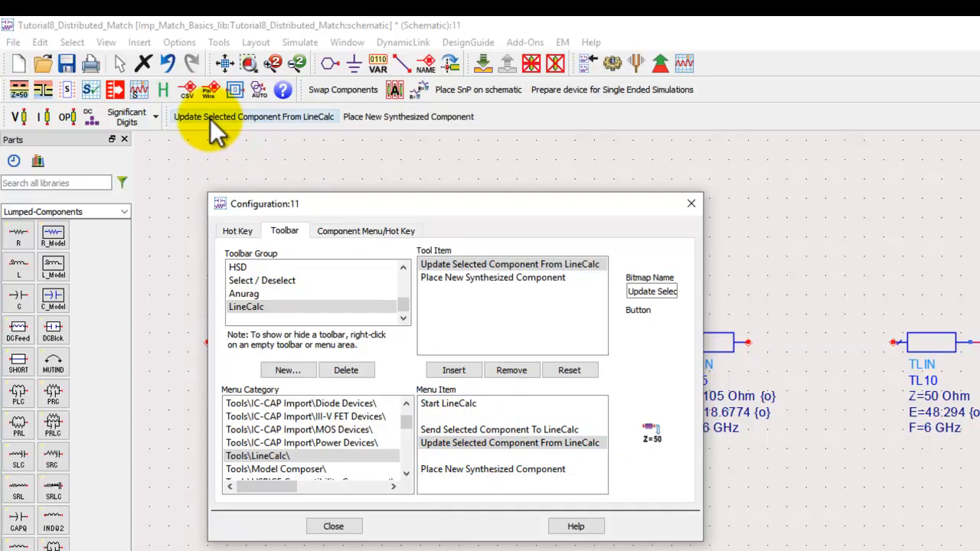
click(497, 430)
click(455, 370)
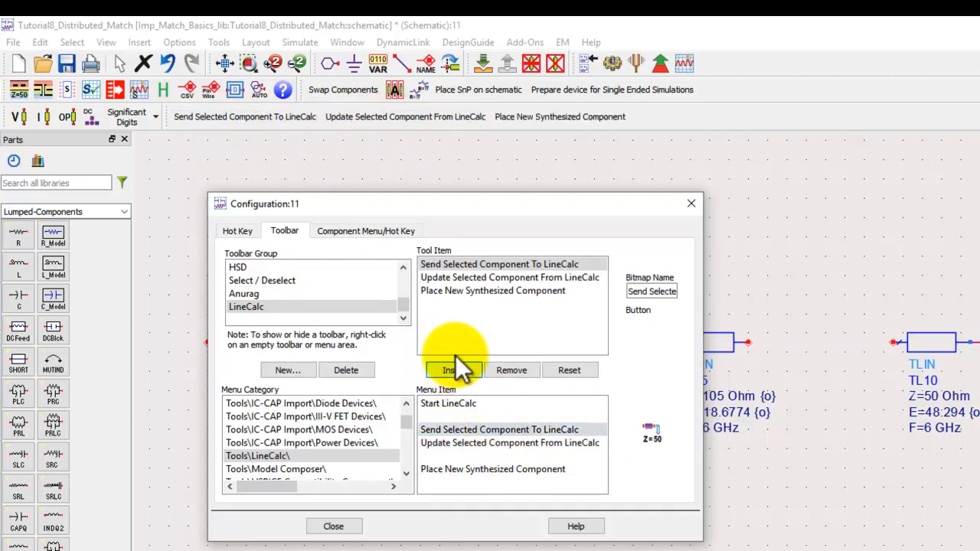
click(455, 404)
click(450, 371)
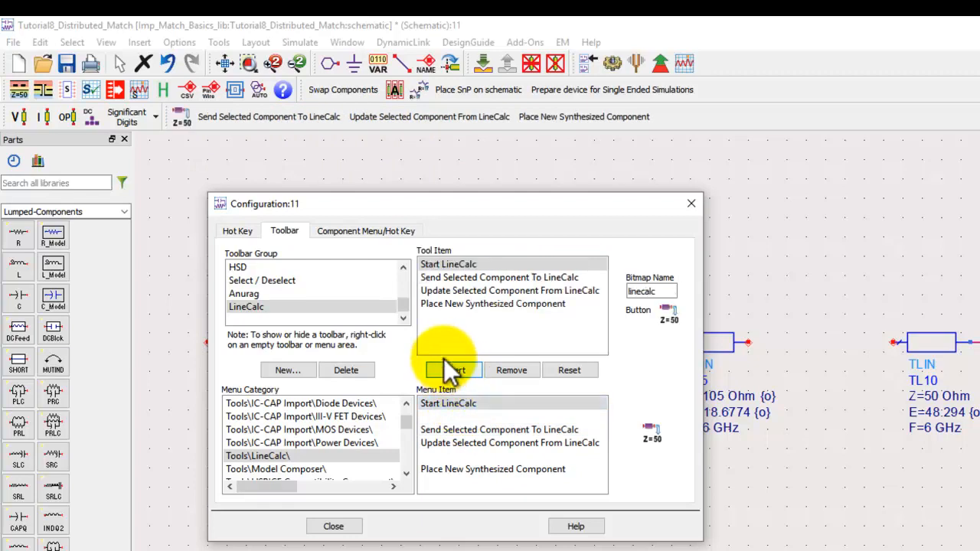
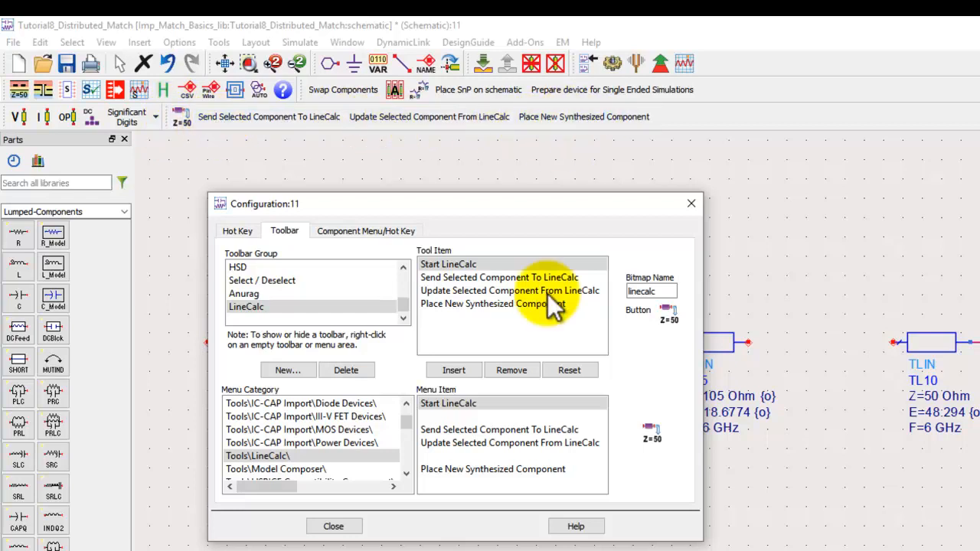
click(333, 526)
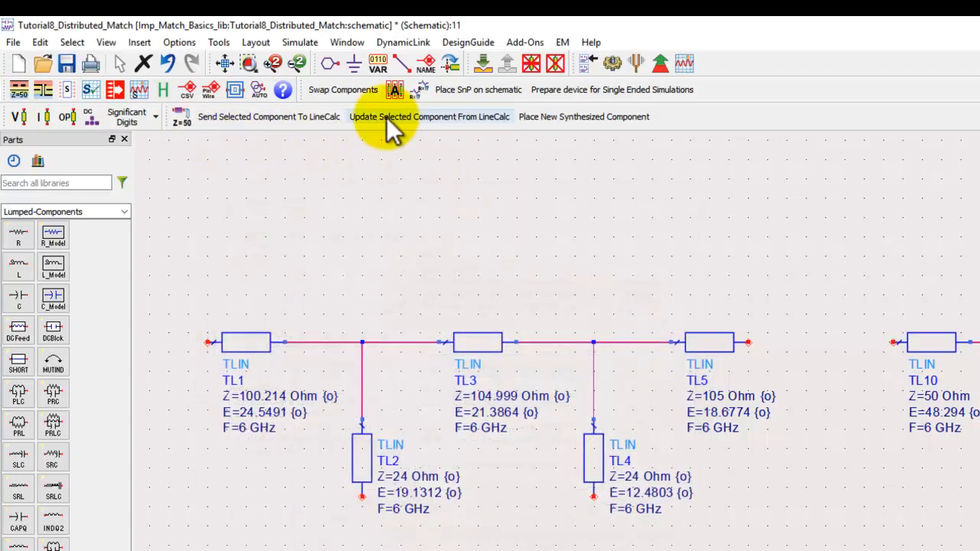
Place an MSUB microstrip substrate from the TLines-Microstrip library in the empty area above and left of TL1
drag(406, 284, 493, 308)
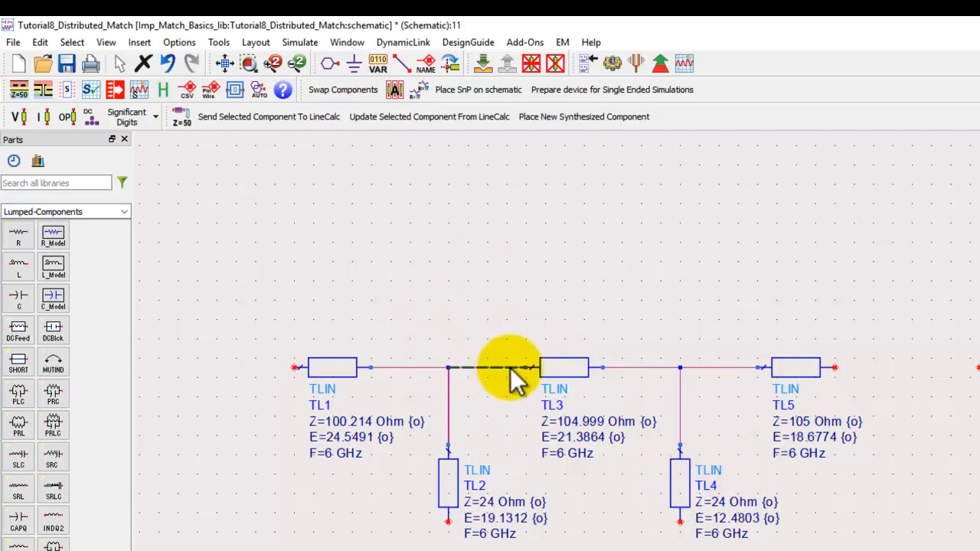
scroll(552, 389, down, 2)
scroll(856, 491, up, 1)
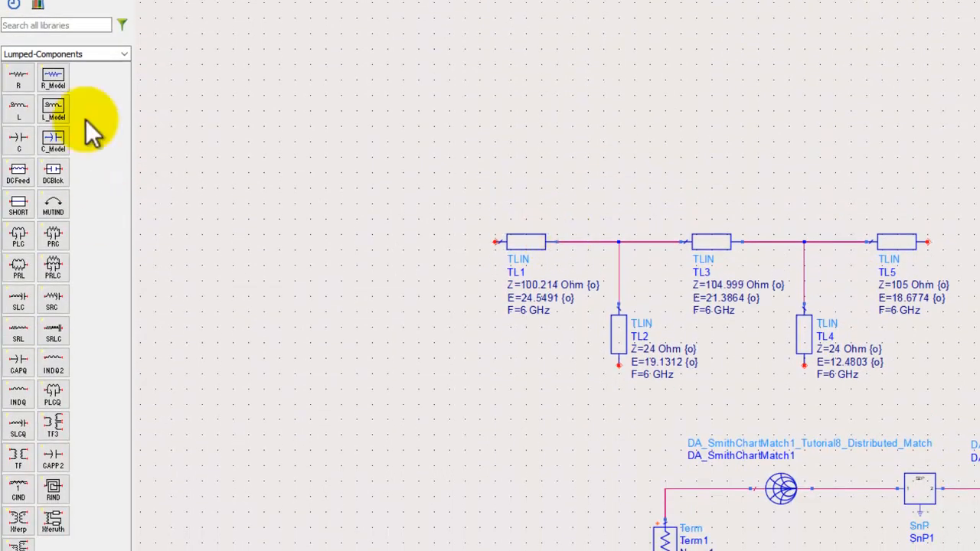
click(124, 55)
scroll(145, 160, down, 5)
scroll(149, 159, down, 10)
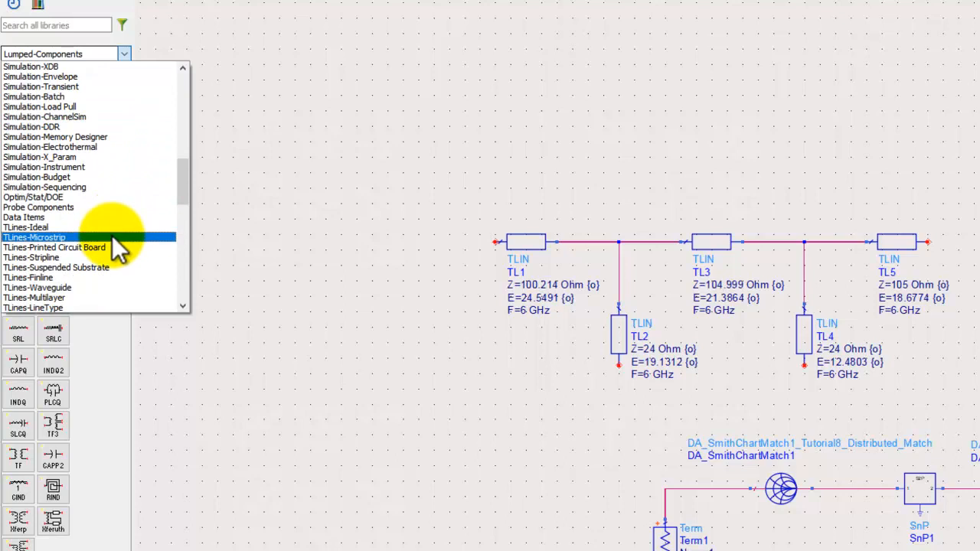
click(113, 239)
click(21, 80)
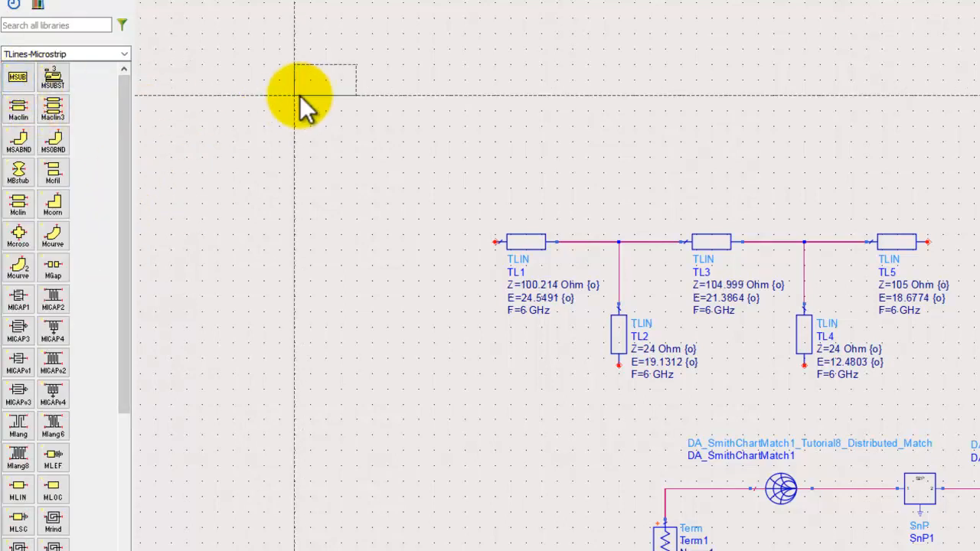
click(291, 93)
key(Escape)
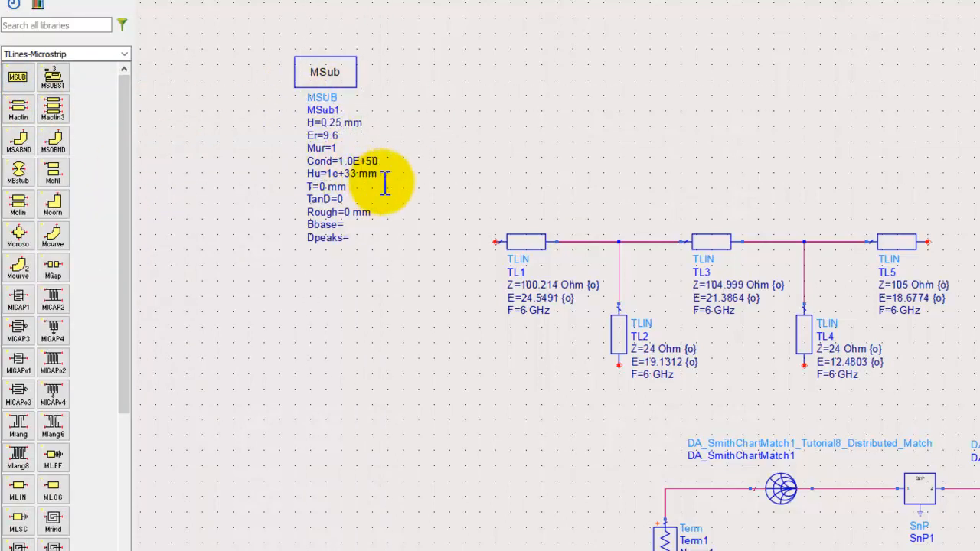
Set the MSub1 substrate height H to 20 mil and the dielectric constant Er to 3.66
scroll(382, 183, up, 3)
double_click(666, 175)
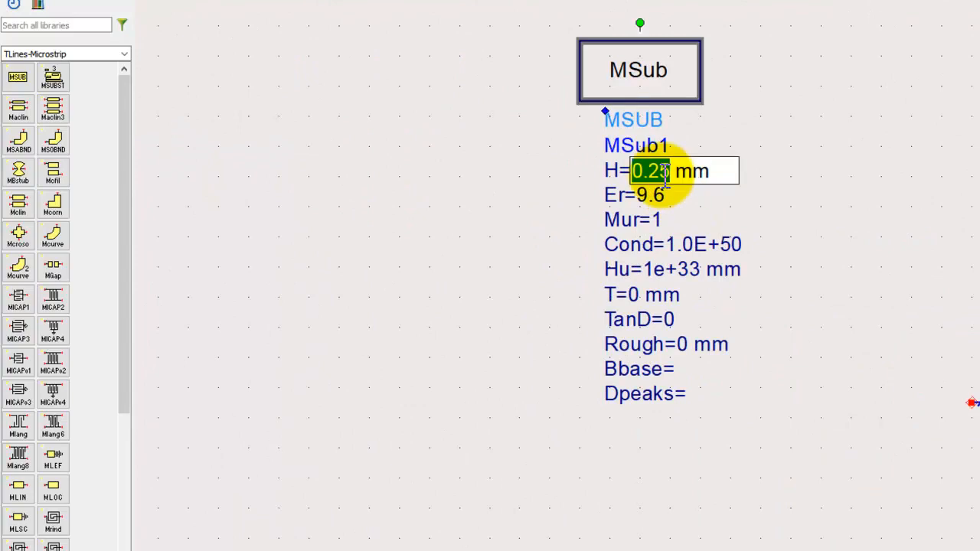
text(20 mil)
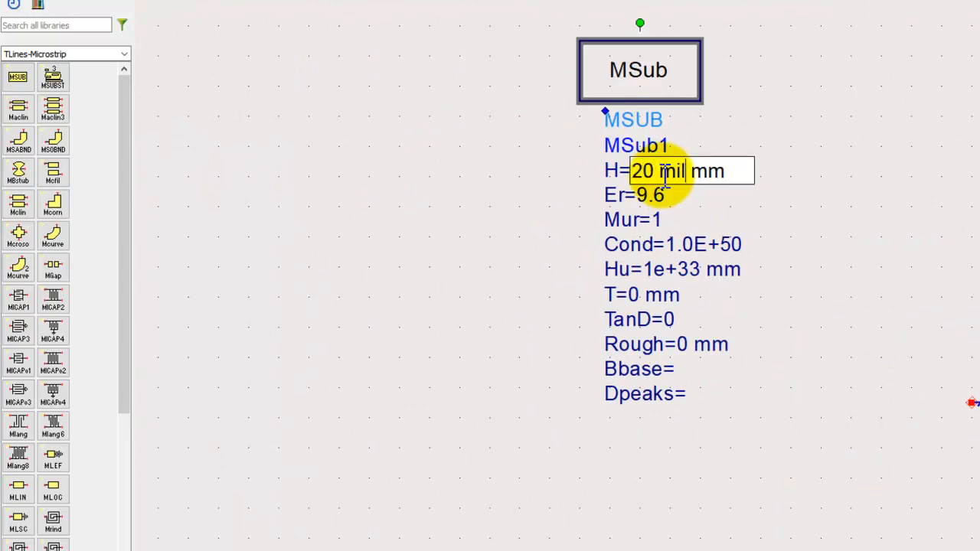
key(Tab)
text(3.6)
key(Tab)
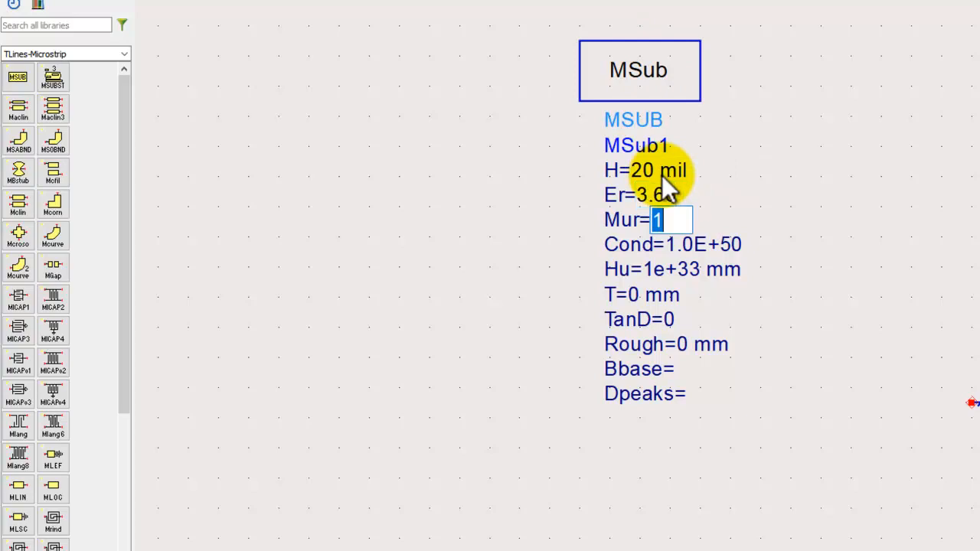
Set the MSub1 conductivity to 5.8E7, the conductor thickness T to 0.035 mm and TanD to 1e-4
key(Tab)
text(5.8E7)
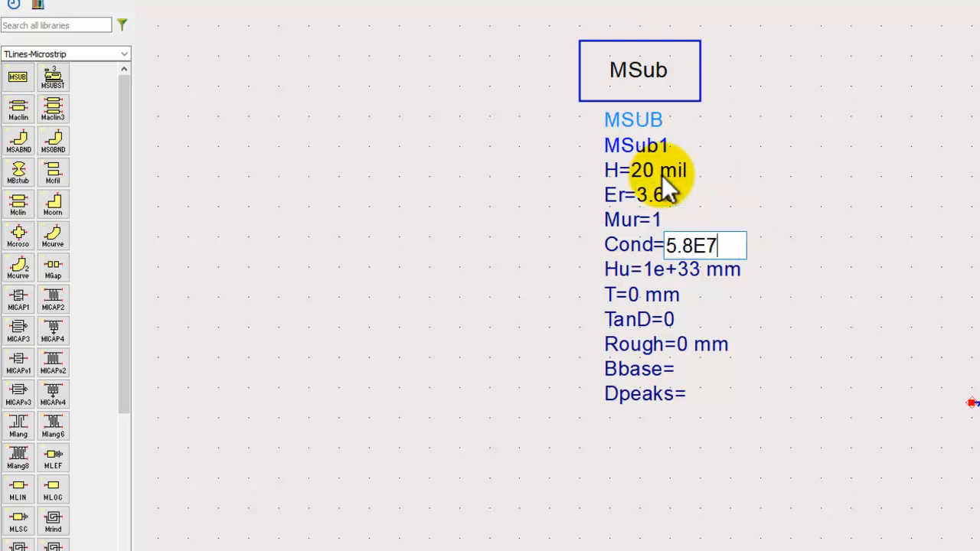
key(Tab)
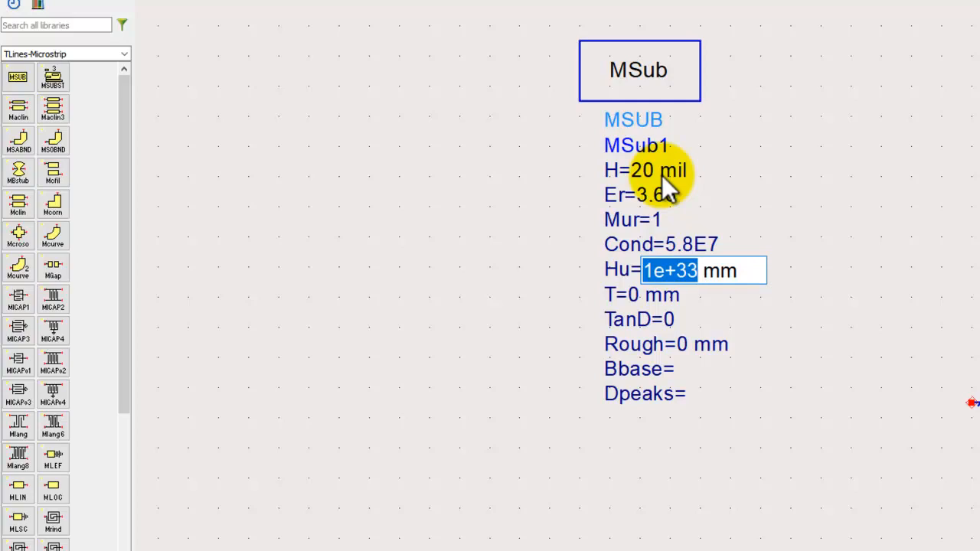
key(Tab)
text(0.035)
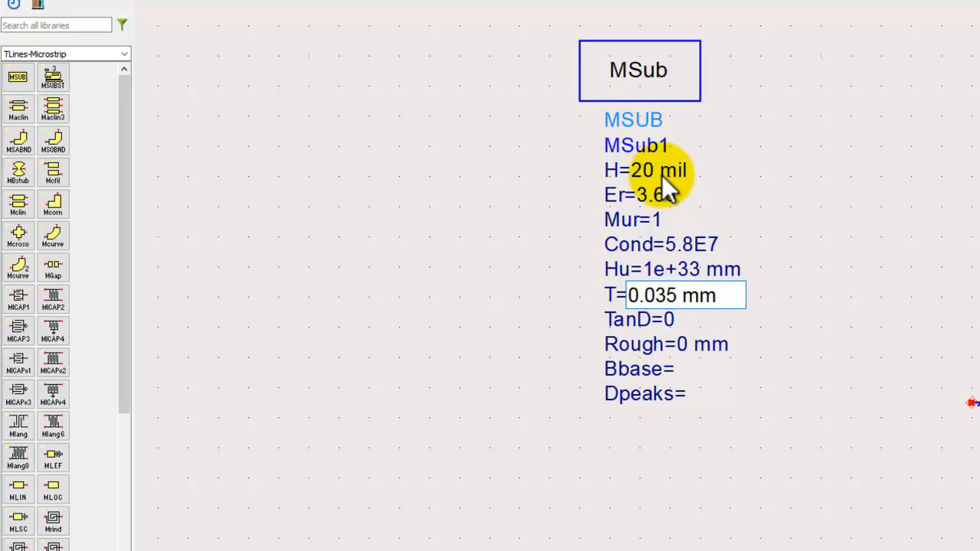
key(Tab)
text(1e-4)
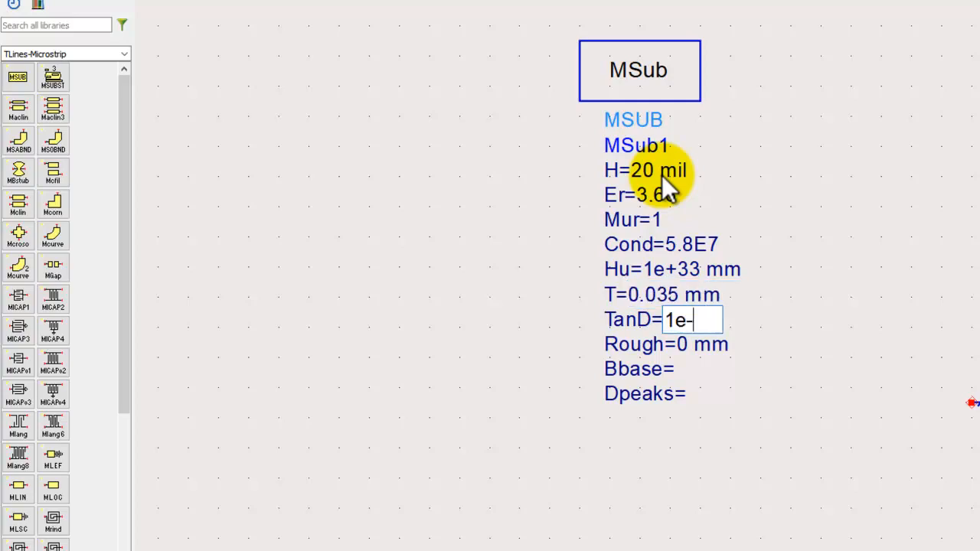
click(533, 200)
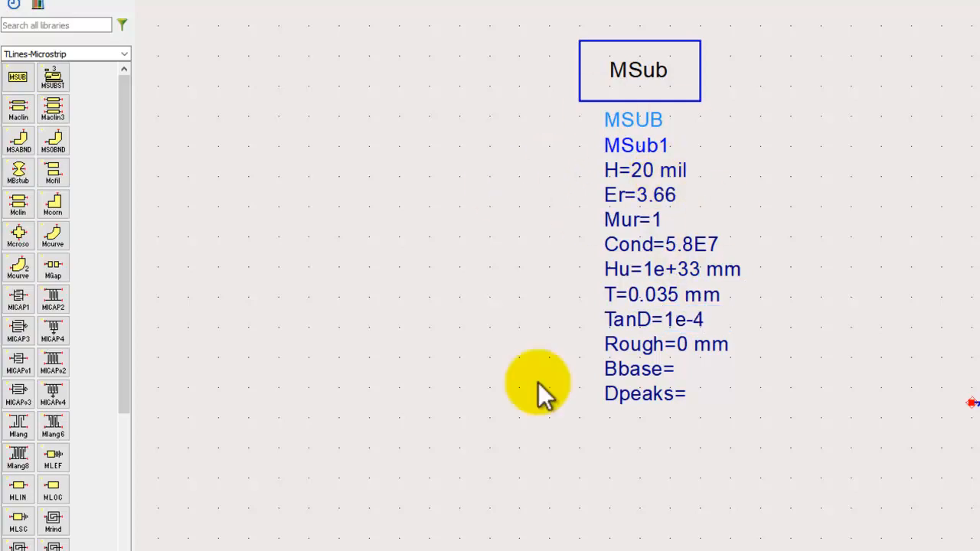
Place three horizontal MLIN microstrip lines in a row above the ideal input network and widen the gap before the middle one
drag(976, 261, 673, 234)
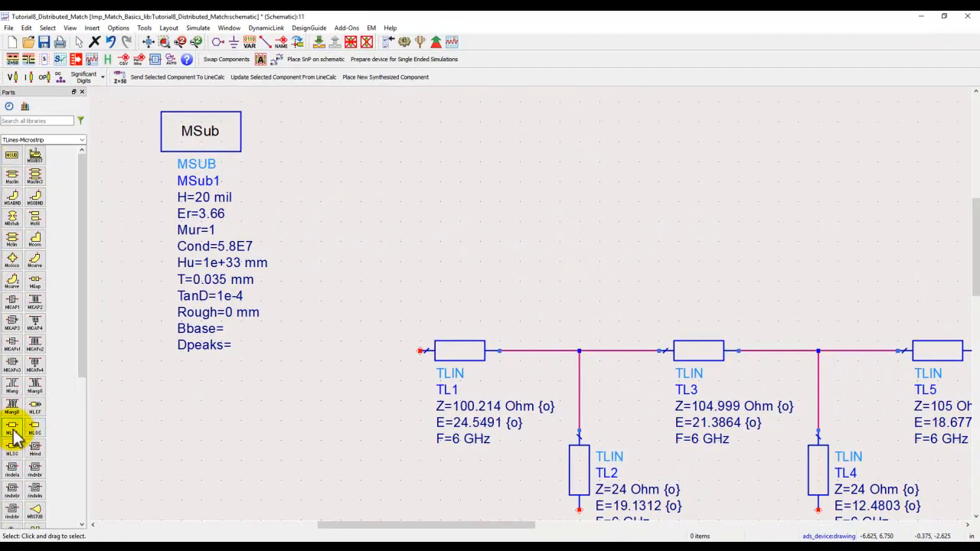
click(12, 430)
click(420, 122)
scroll(558, 225, down, 2)
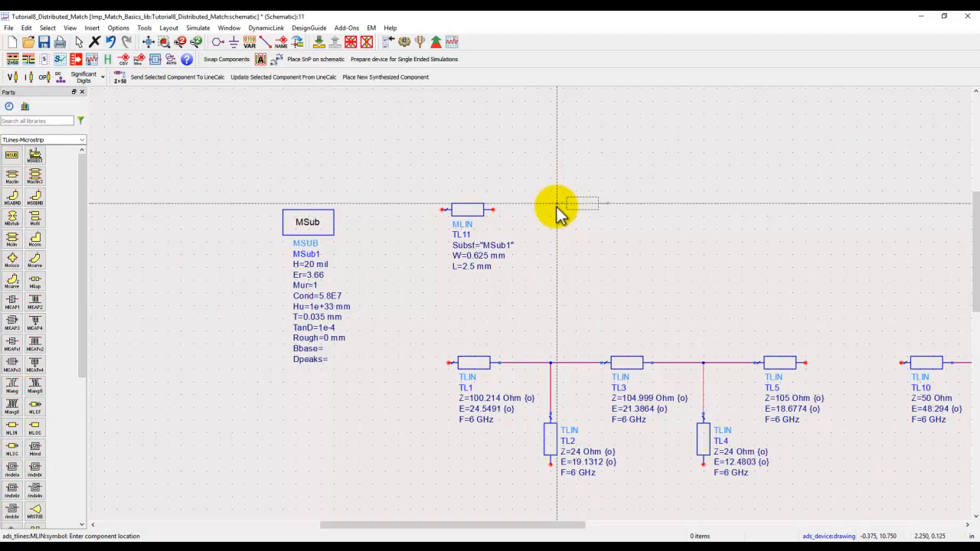
click(567, 208)
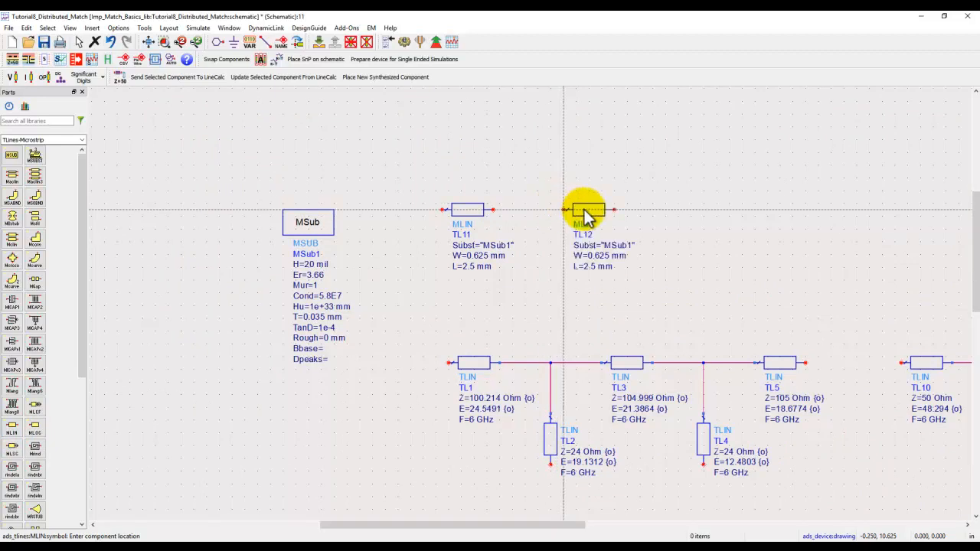
click(718, 210)
key(Escape)
drag(584, 224, 596, 224)
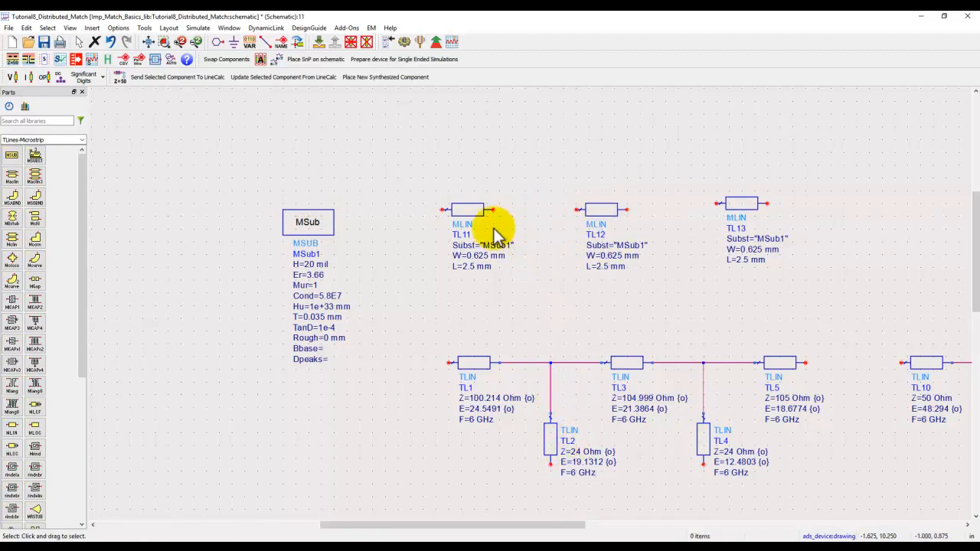
Copy the first MLIN and place two vertically rotated copies as stubs below the gaps between the series lines
key(ctrl+c)
key(ctrl+v)
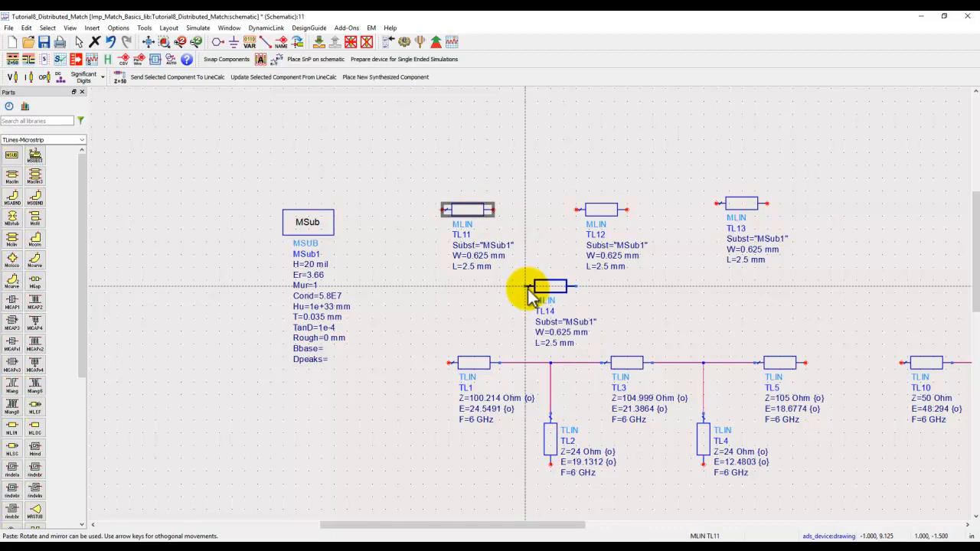
key(ctrl+r)
click(537, 253)
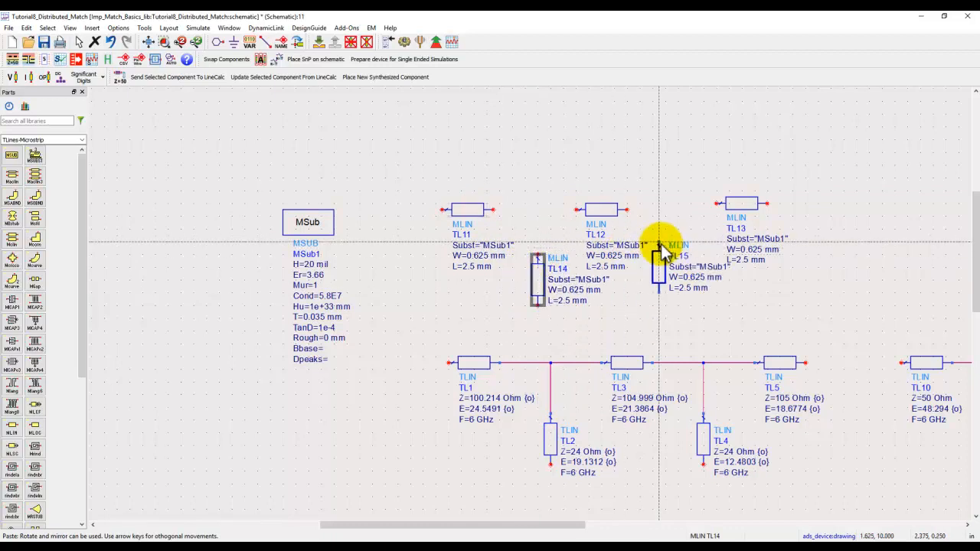
click(677, 256)
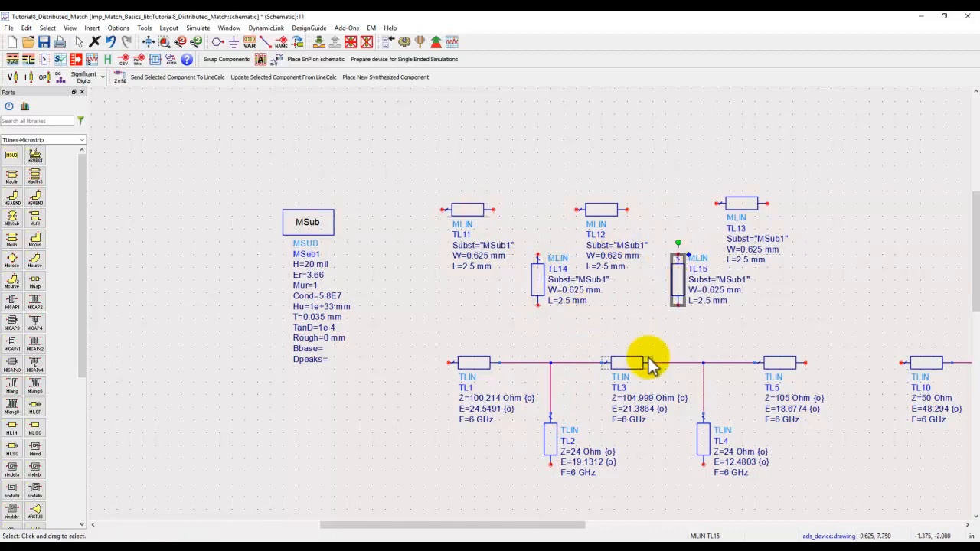
Wire microstrip line TL11, vertical stub TL14 and series line TL12 together at a common junction
drag(566, 423, 459, 404)
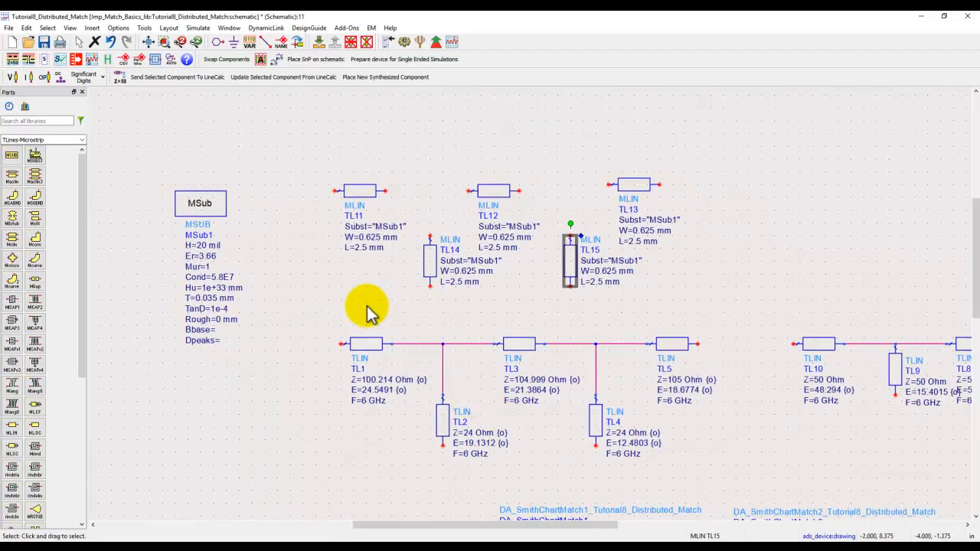
key(ctrl+w)
click(385, 191)
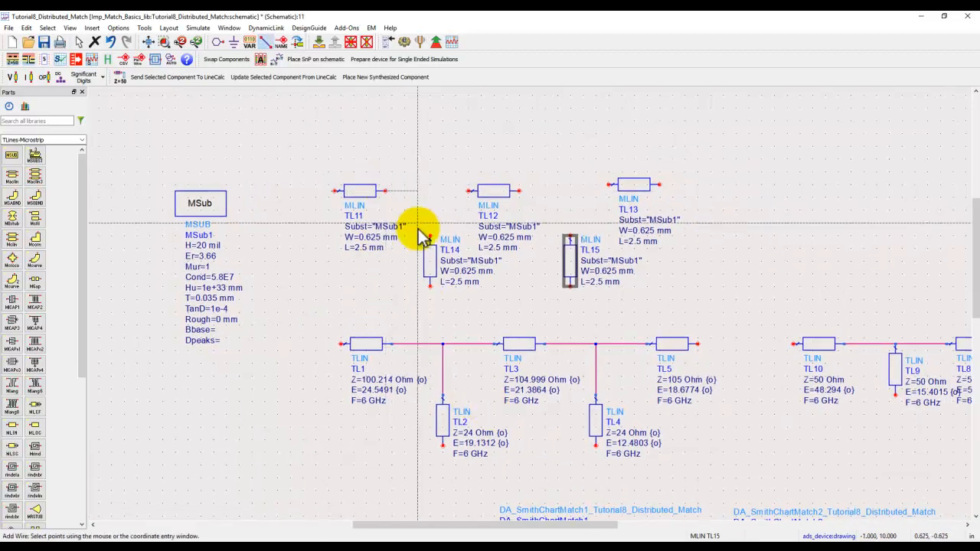
click(430, 237)
click(430, 192)
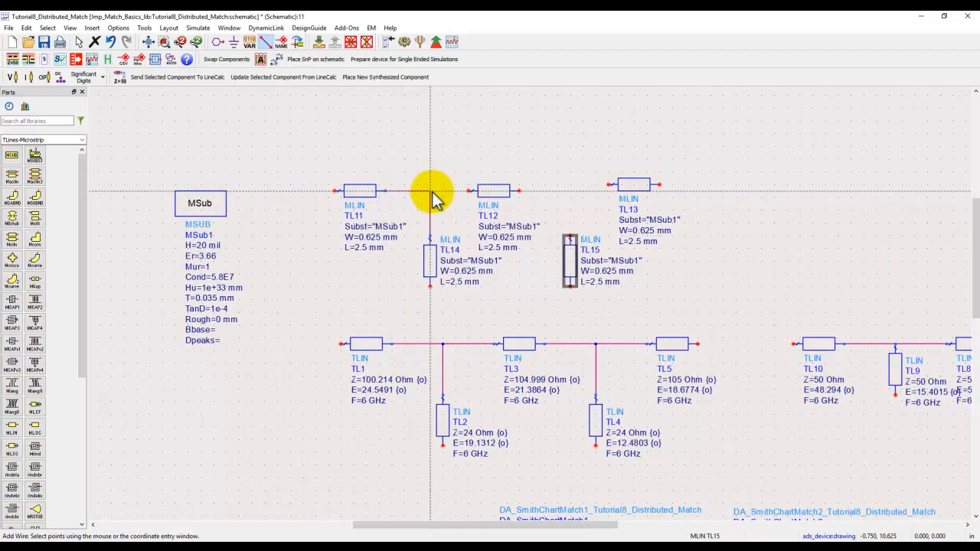
click(475, 191)
Wire series lines TL12 and TL13 to stub TL15, align TL13 with the row and straighten the connecting wire
click(519, 191)
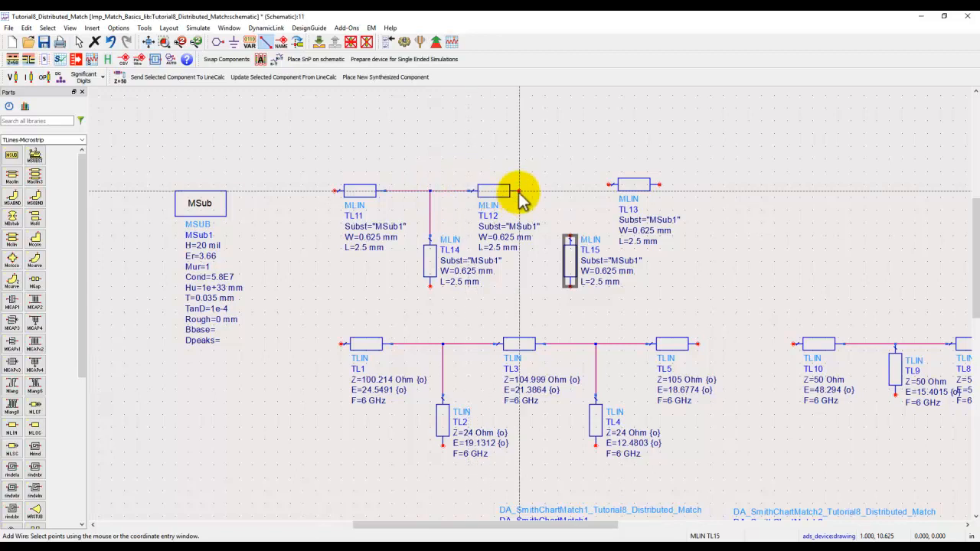
click(609, 184)
click(571, 235)
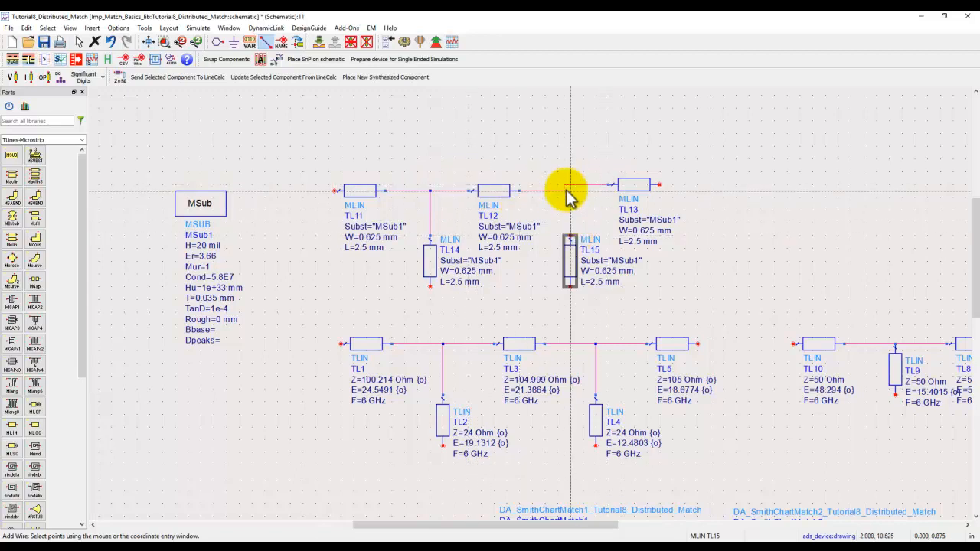
click(570, 184)
key(Escape)
drag(629, 185, 639, 192)
click(585, 196)
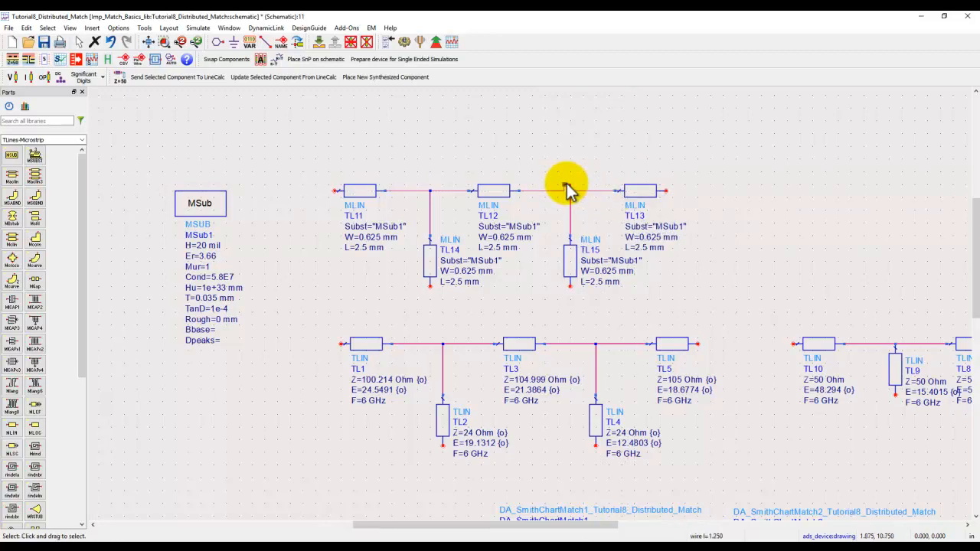
drag(566, 191, 570, 197)
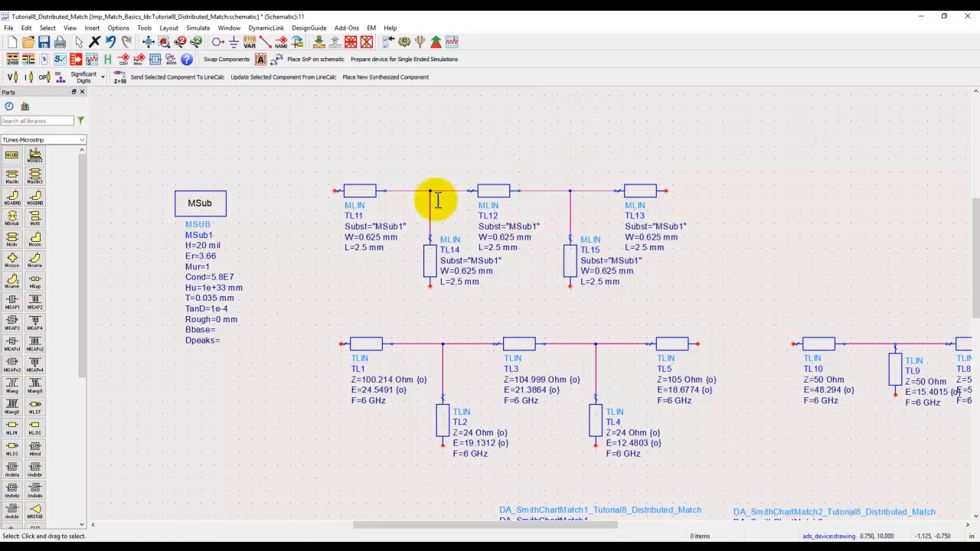
Open LineCalc and arrange its enlarged window beside the schematic so all substrate parameters and both input networks are visible
click(119, 75)
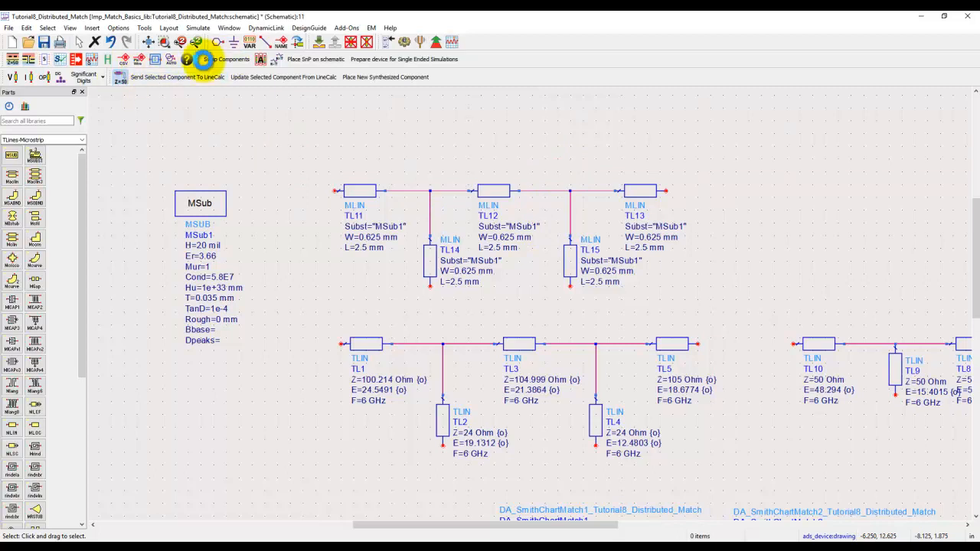
click(589, 32)
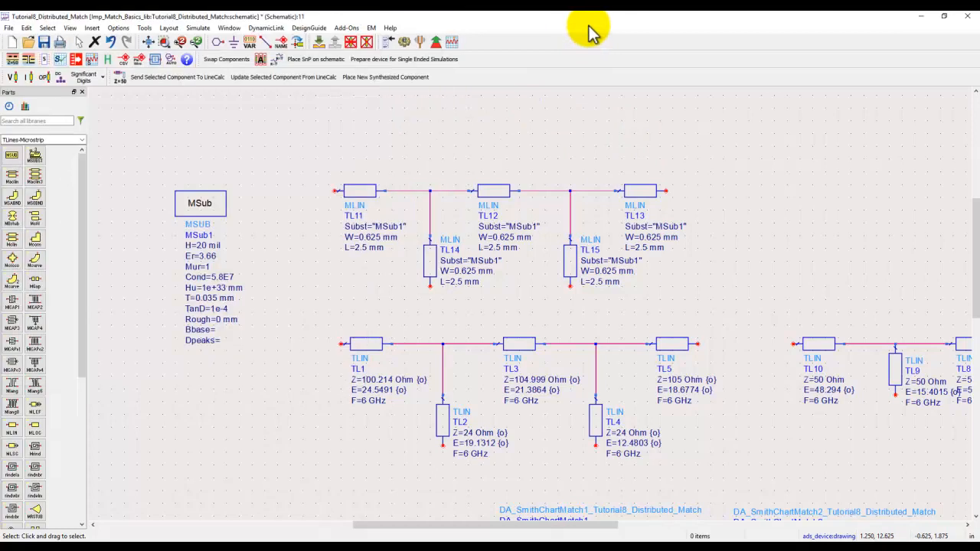
click(945, 17)
drag(529, 28, 642, 32)
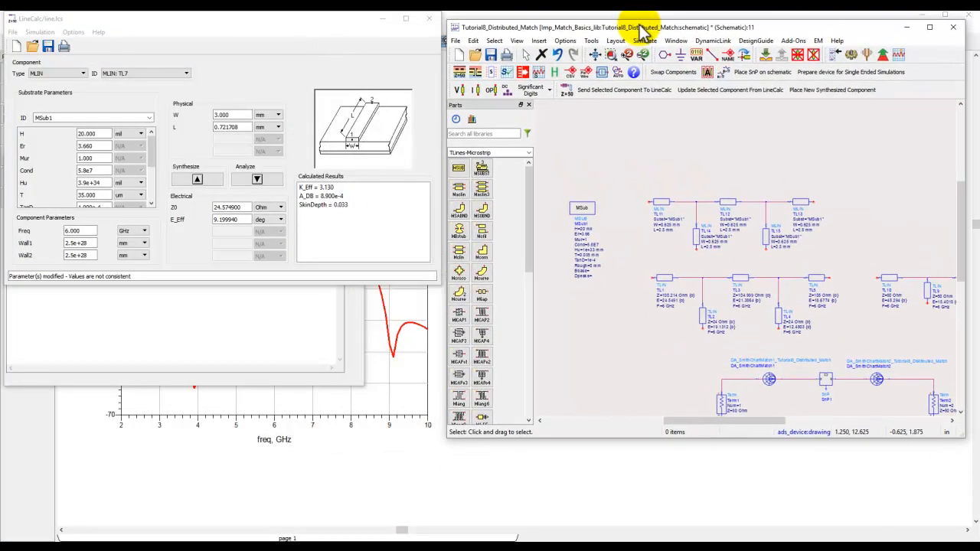
drag(419, 285, 421, 390)
scroll(772, 248, up, 2)
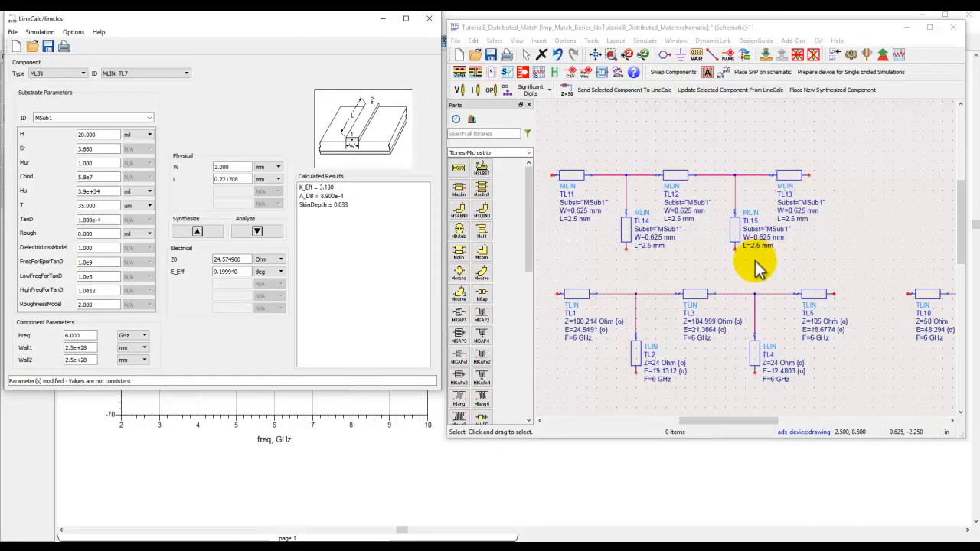
drag(692, 279, 702, 249)
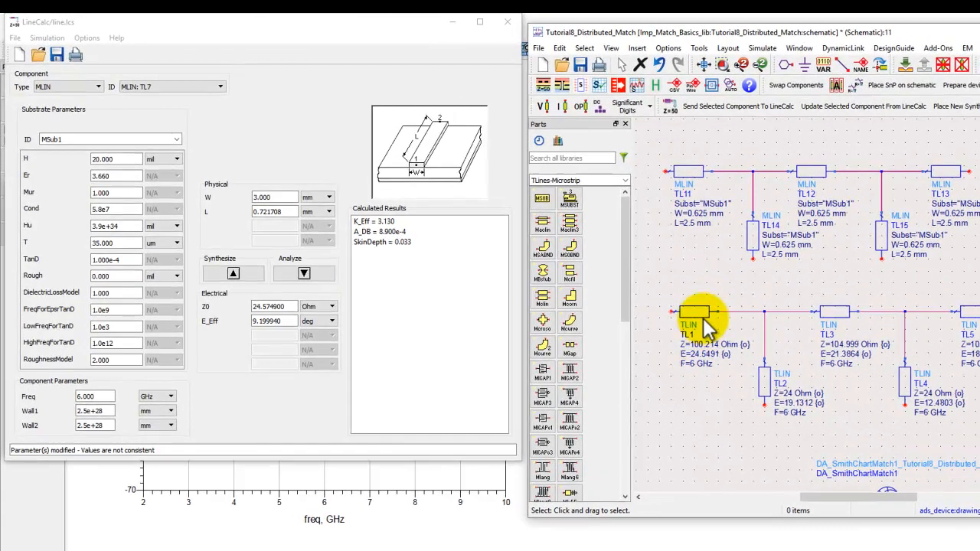
Send microstrip line TL11 to LineCalc and check the transferred substrate parameters against MSub1
click(689, 171)
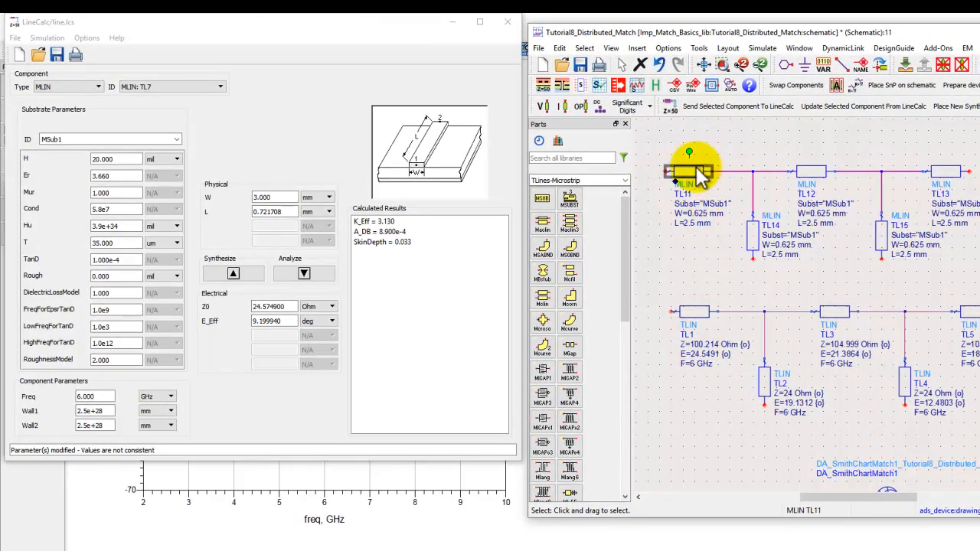
click(724, 106)
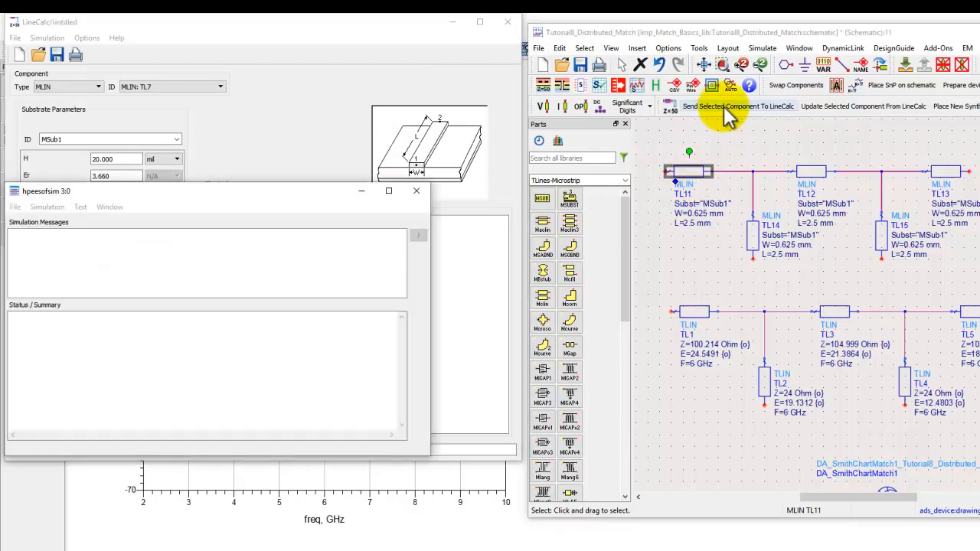
drag(325, 203, 329, 445)
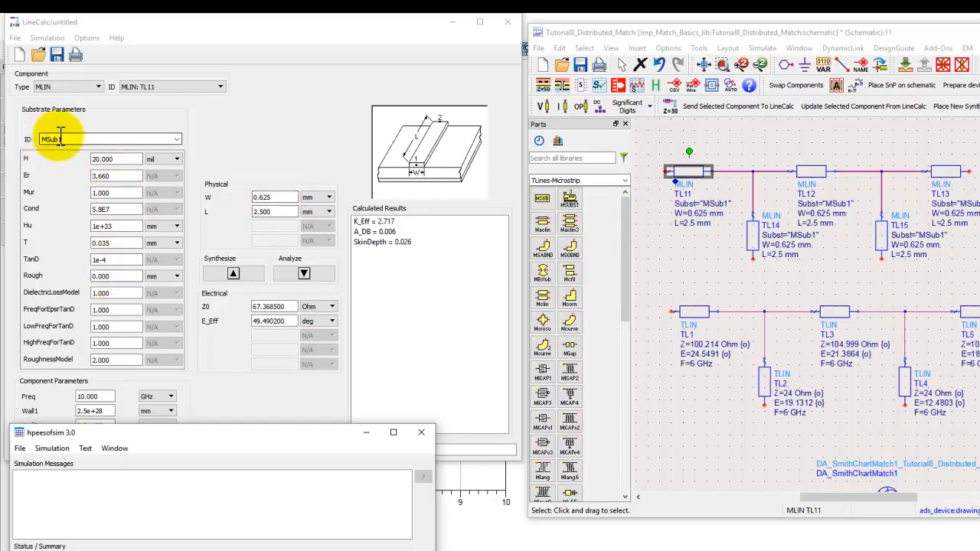
click(637, 497)
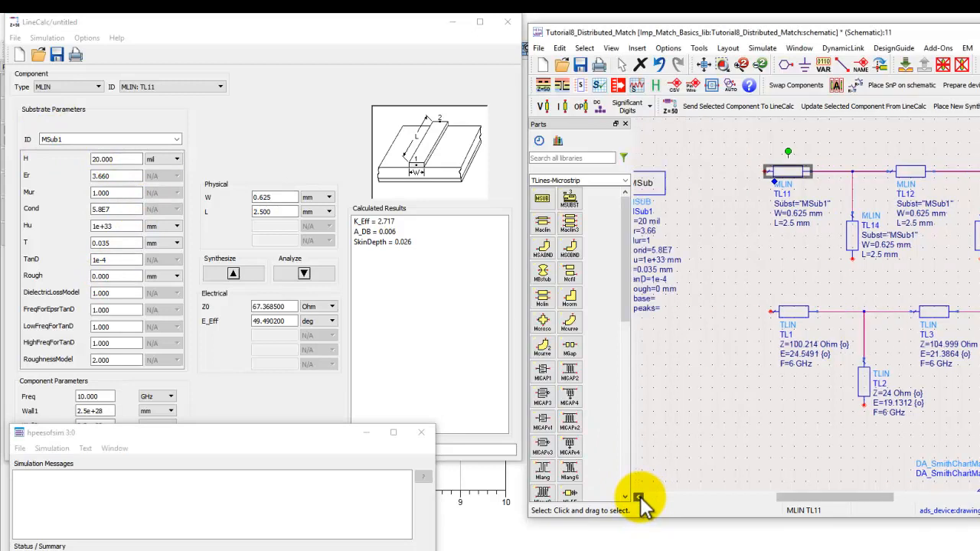
drag(688, 182, 729, 186)
drag(763, 371, 636, 361)
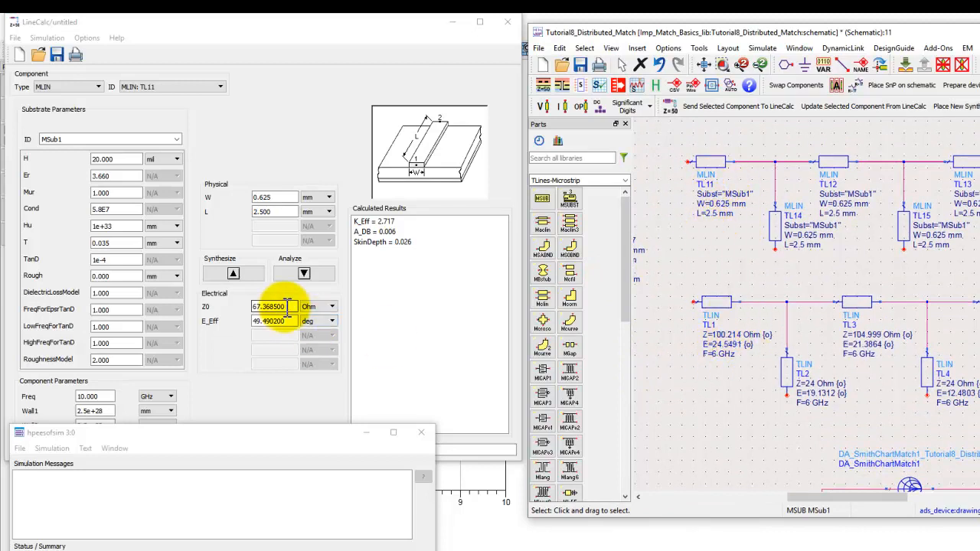
Synthesize TL11 in LineCalc for Z0 of 100 Ohm and E_Eff of 24.5 deg, and update TL11 in the schematic with the dimensions
drag(280, 306, 234, 306)
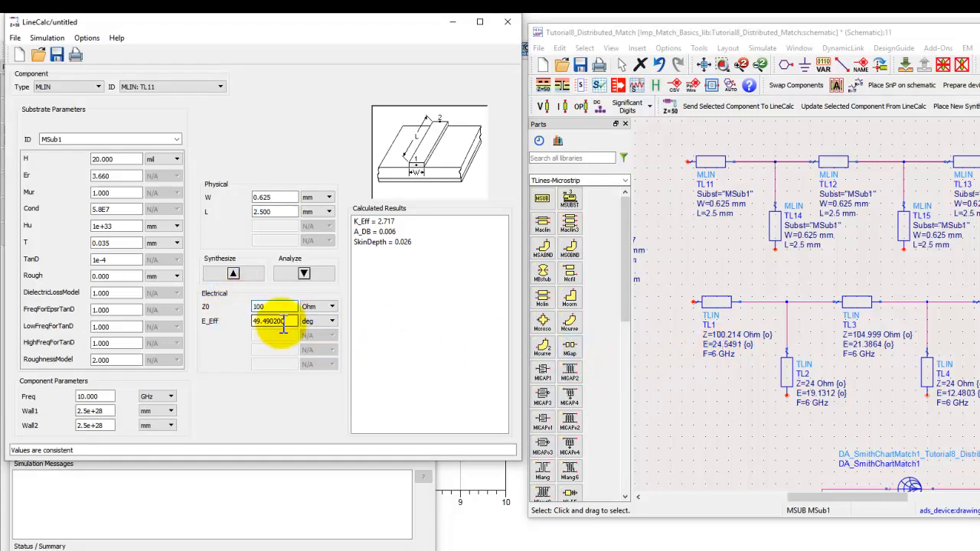
drag(283, 325, 170, 325)
text(24.)
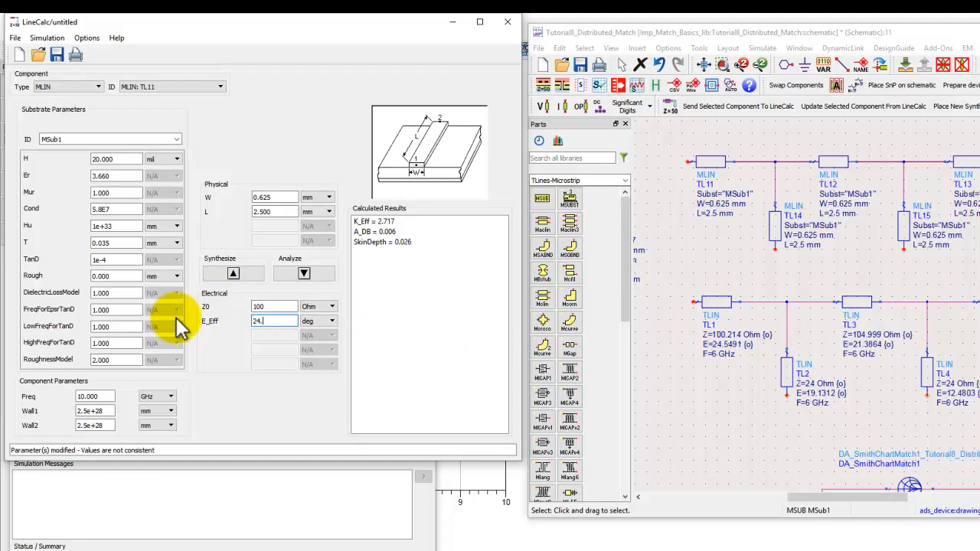
text(5)
click(233, 274)
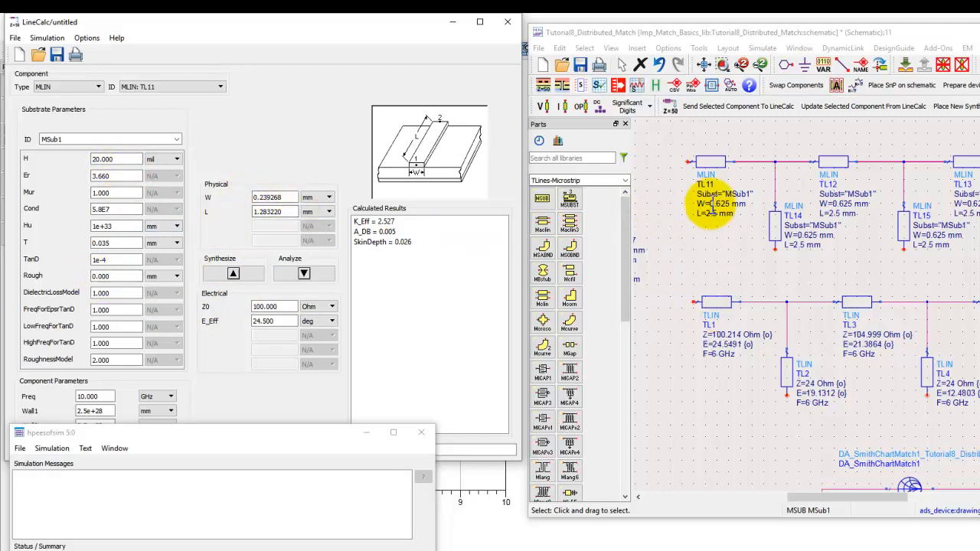
click(709, 165)
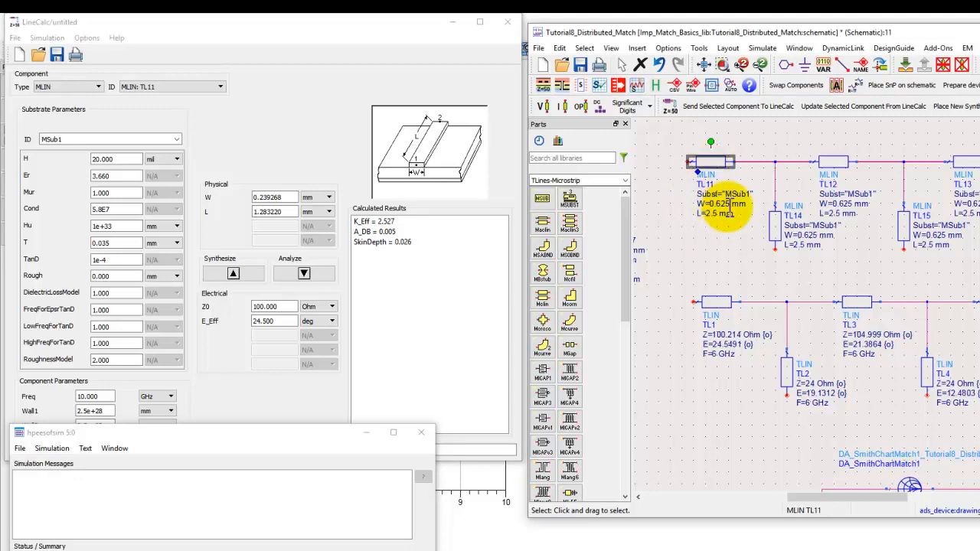
click(851, 106)
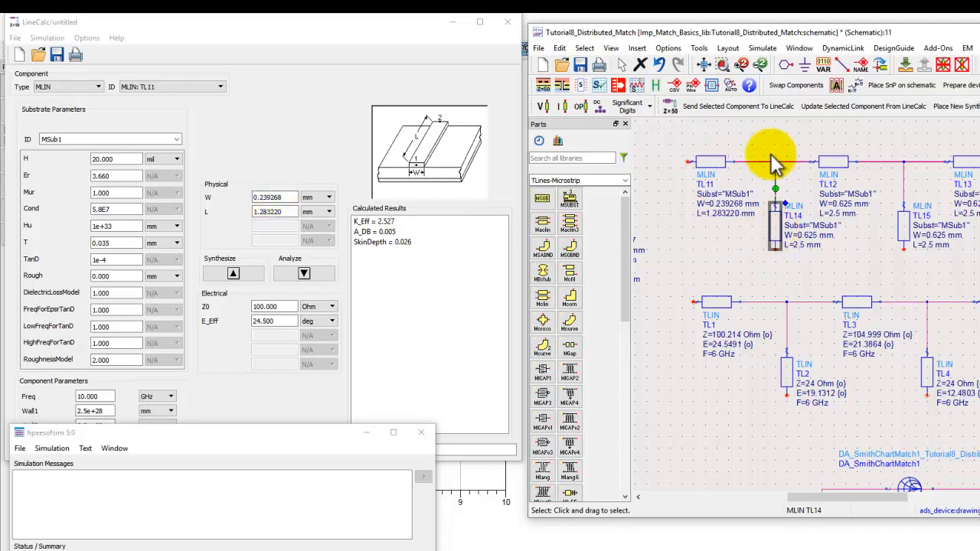
Send stub TL14 to LineCalc, synthesize it for 24 Ohm and 19 deg, and update its dimensions in the schematic
click(744, 115)
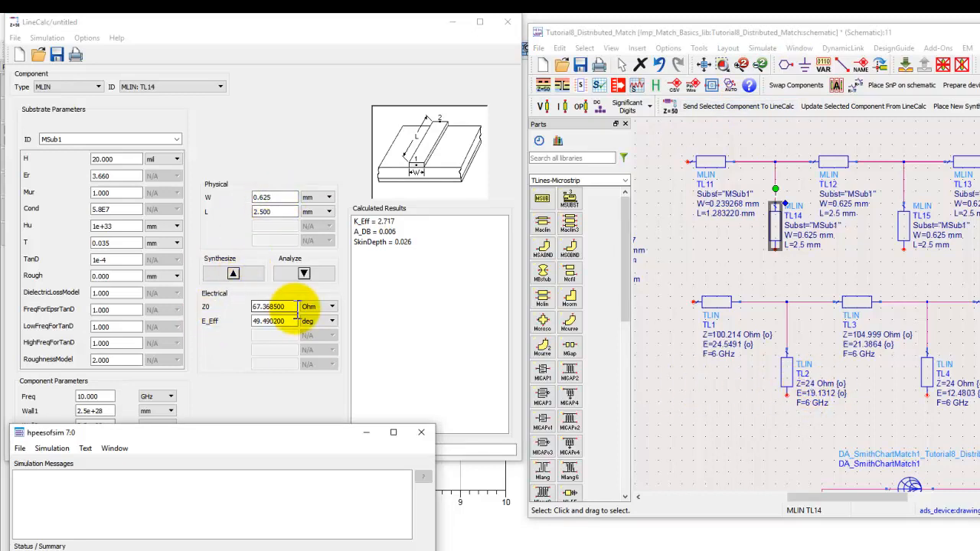
drag(289, 306, 219, 310)
text(24)
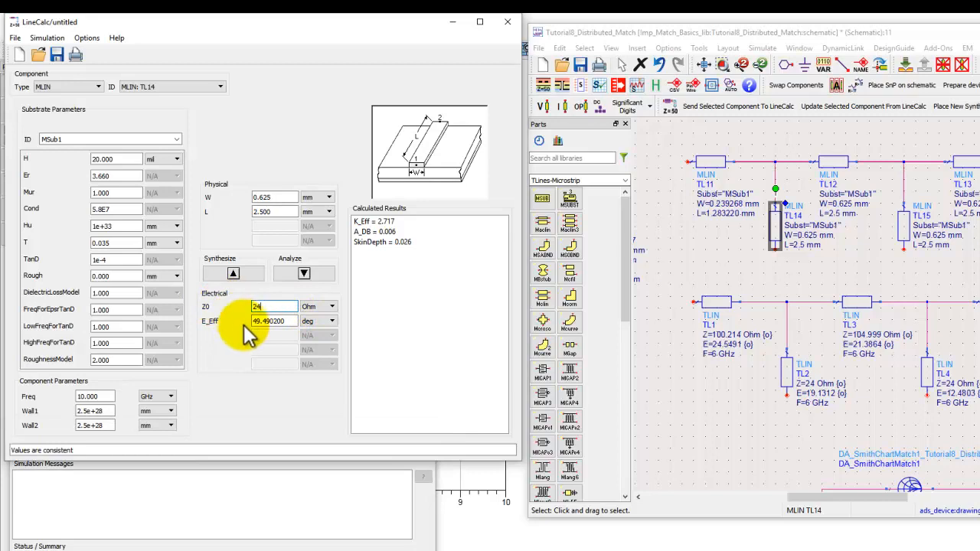
drag(291, 322, 218, 329)
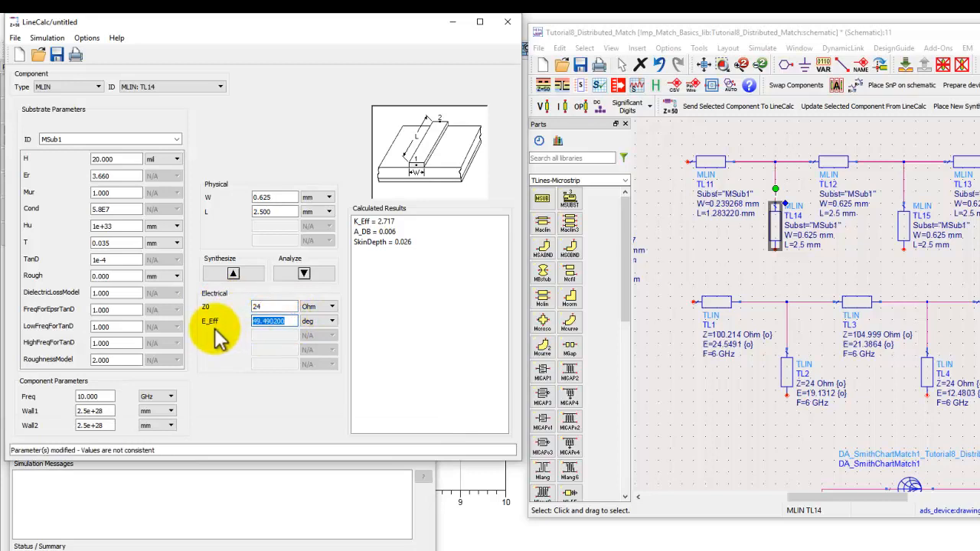
text(19)
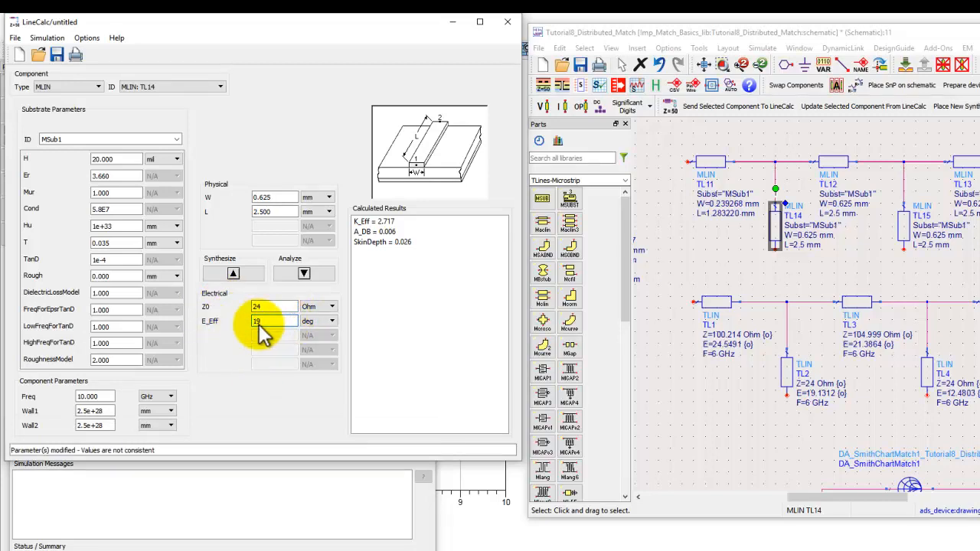
click(234, 274)
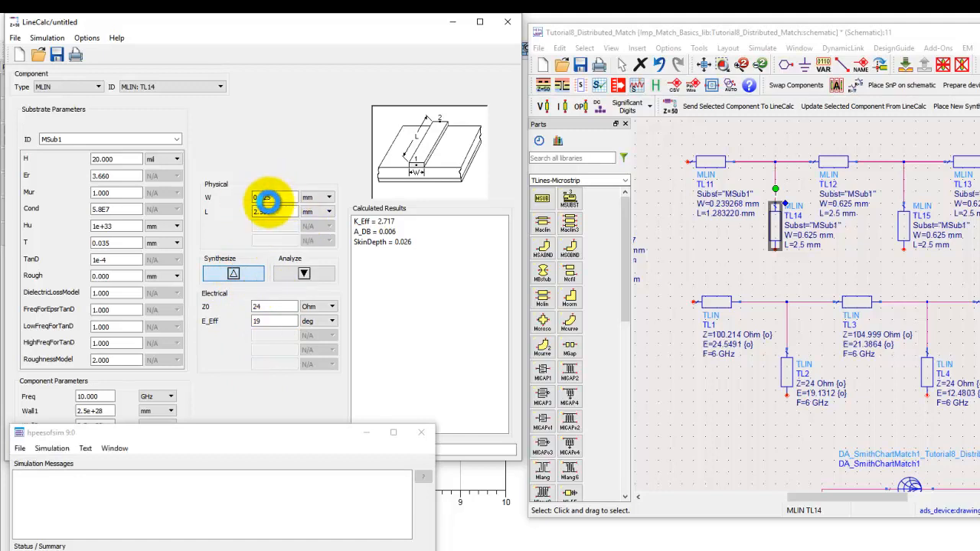
click(839, 108)
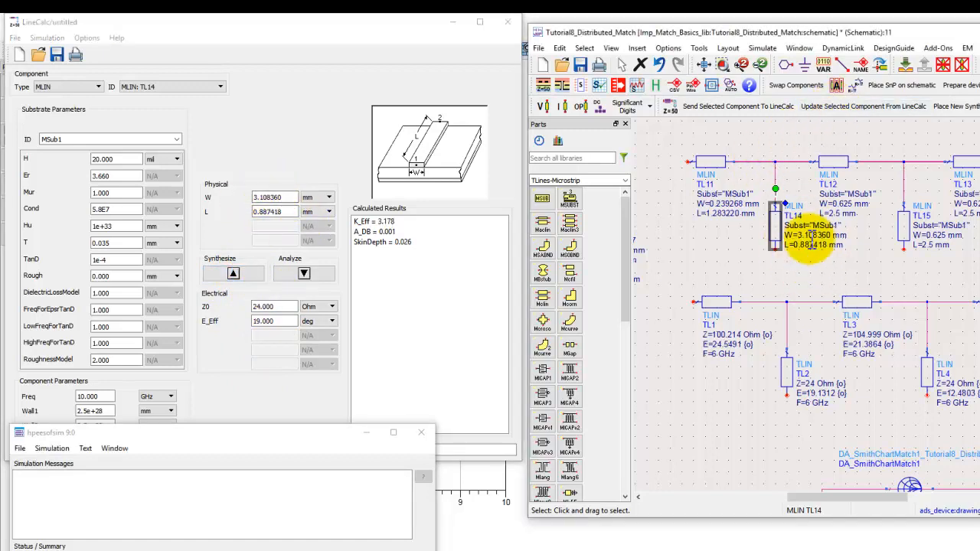
Maximize the schematic and delete the wires joining TL11, TL14 and TL12
double_click(861, 35)
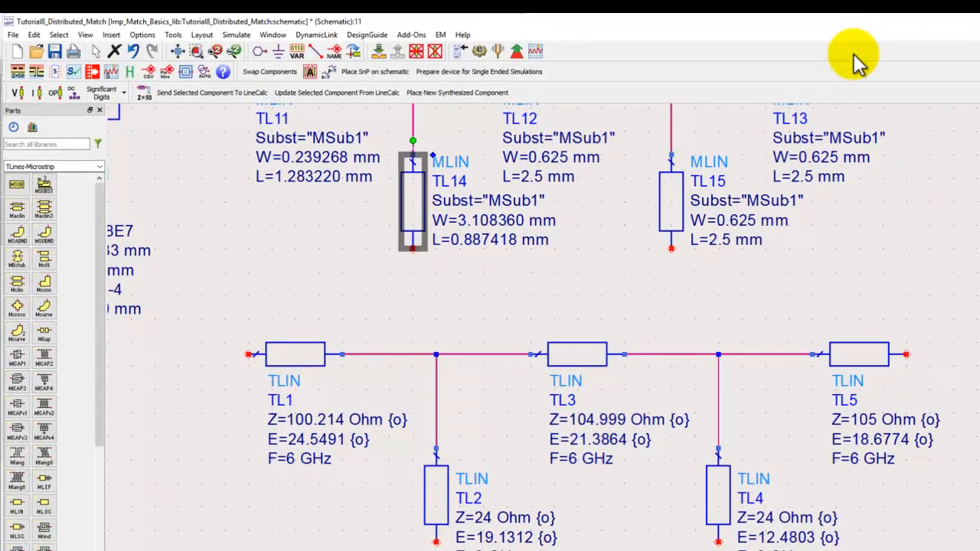
scroll(688, 349, down, 3)
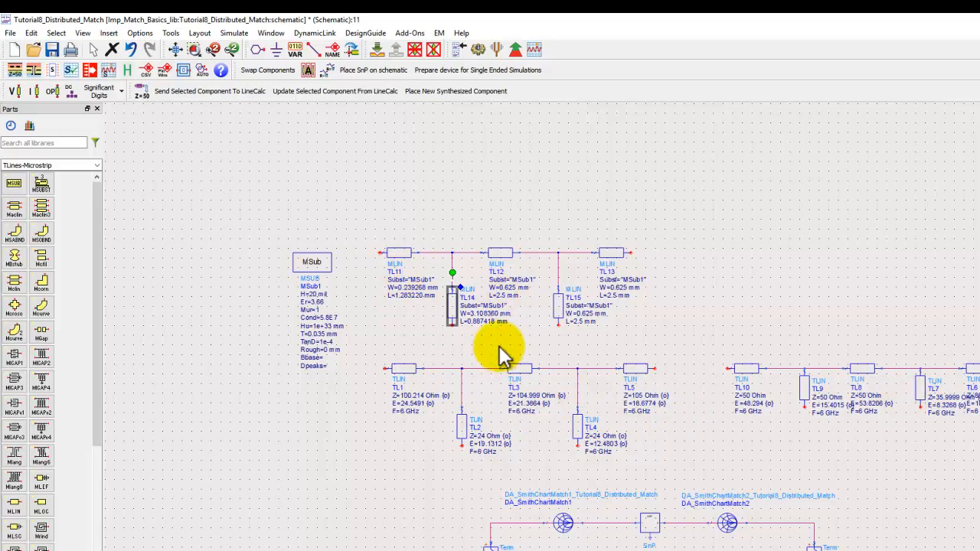
scroll(492, 291, up, 1)
scroll(629, 363, up, 1)
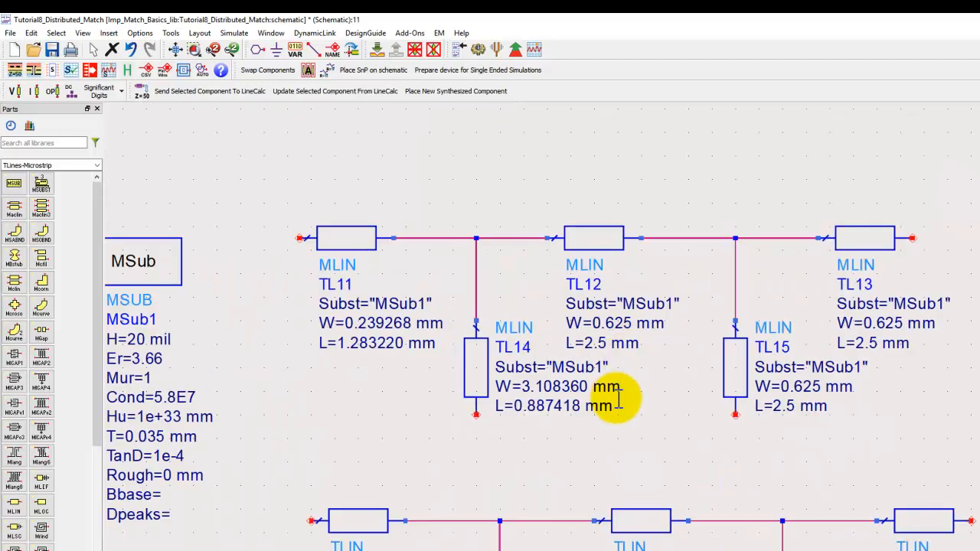
scroll(624, 395, down, 1)
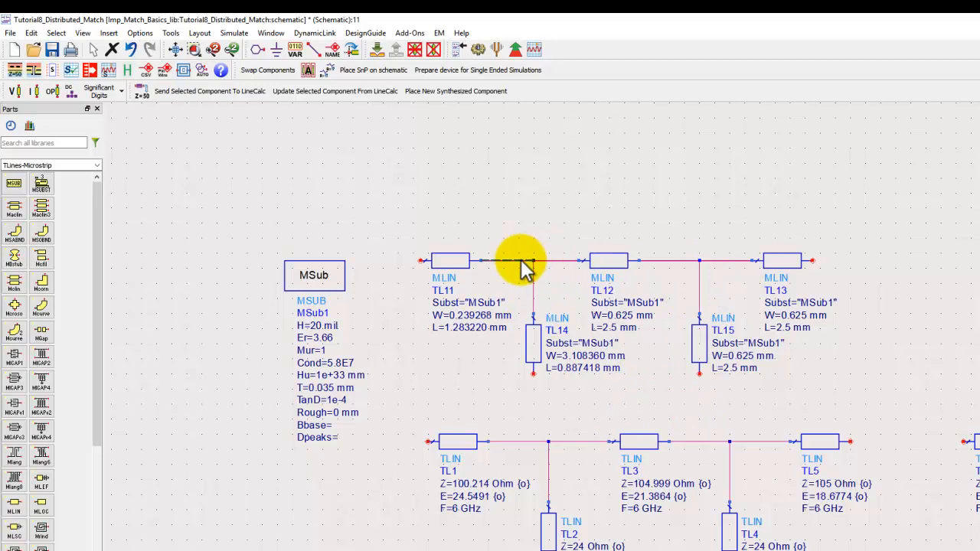
key(Delete)
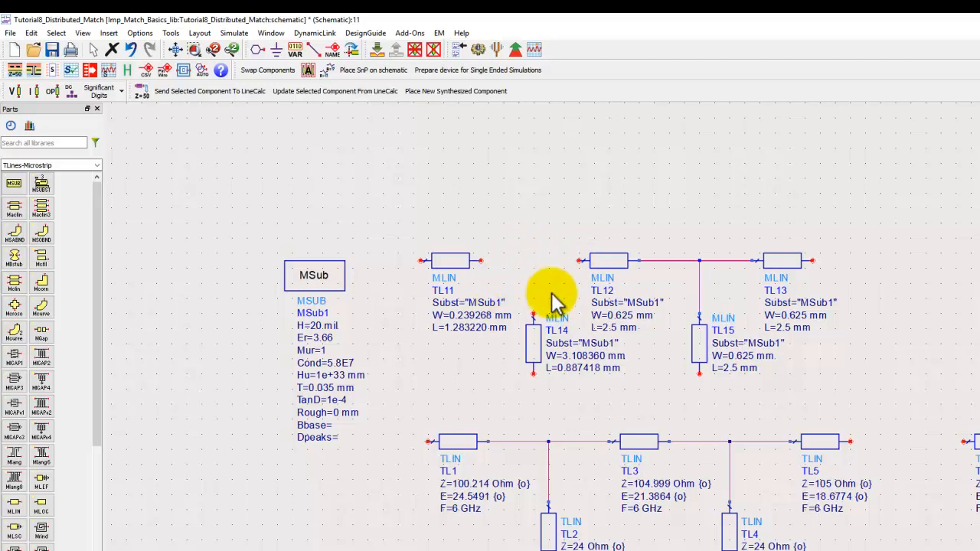
Place an MTEE microstrip tee between TL11 and TL12 above stub TL14, and move its parameter text above the symbol
drag(481, 405, 423, 364)
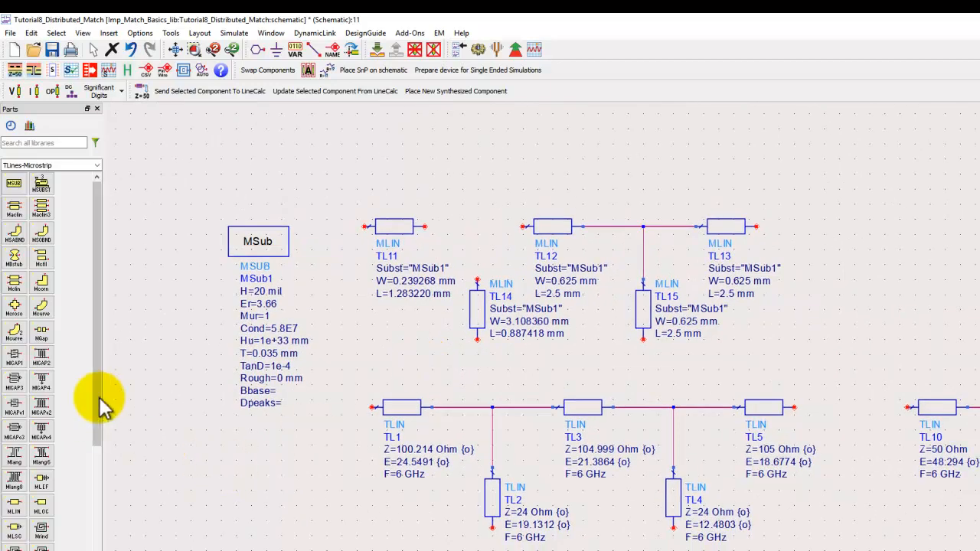
drag(100, 393, 61, 525)
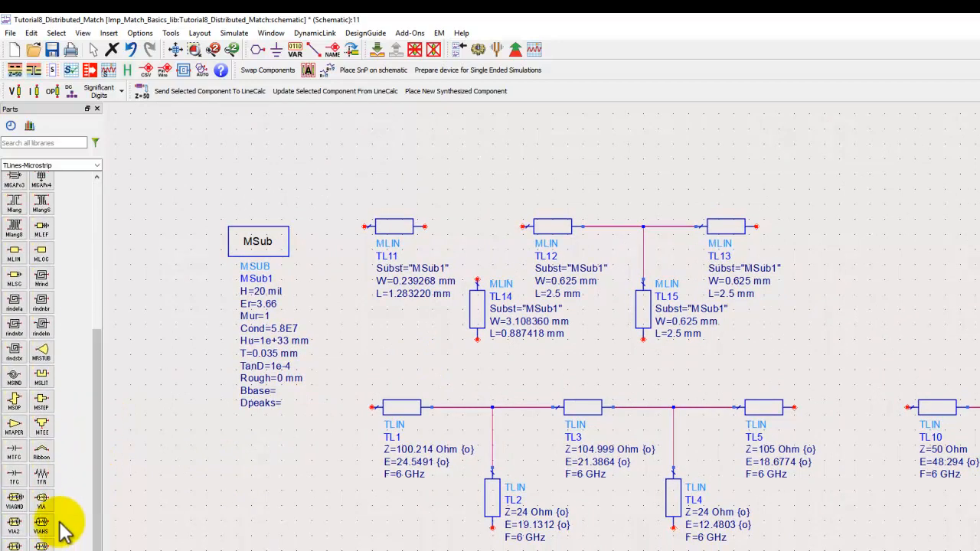
click(43, 433)
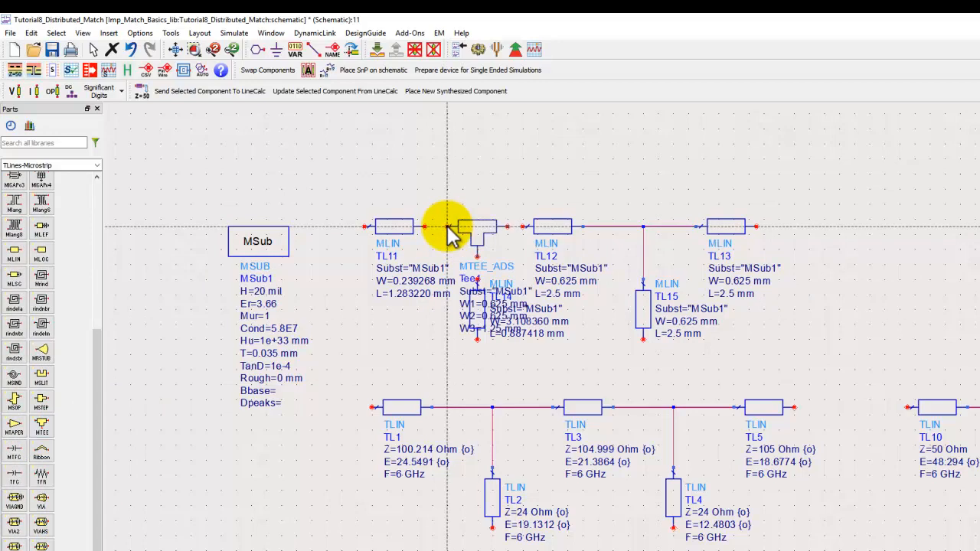
drag(458, 260, 452, 135)
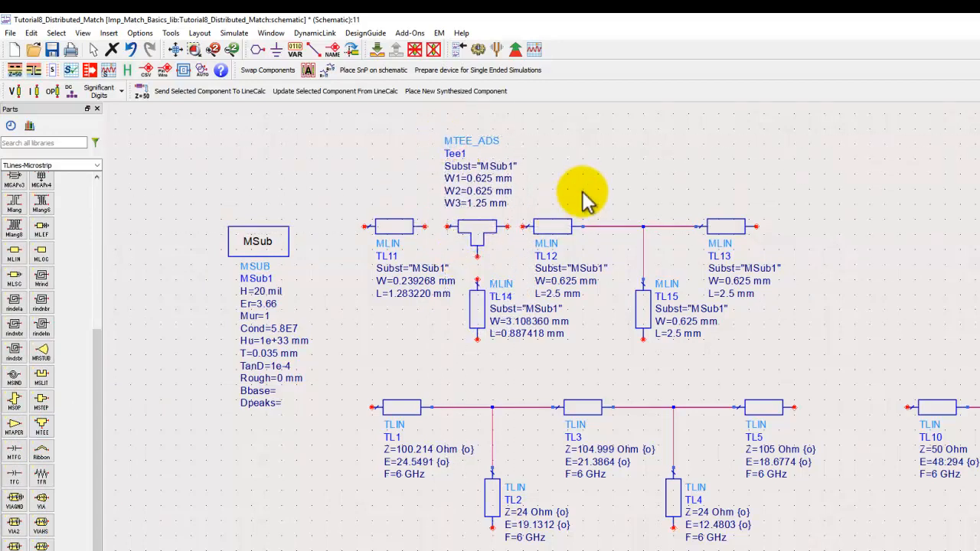
Wire the three ports of the microstrip tee to TL11, TL12 and stub TL14
key(ctrl+w)
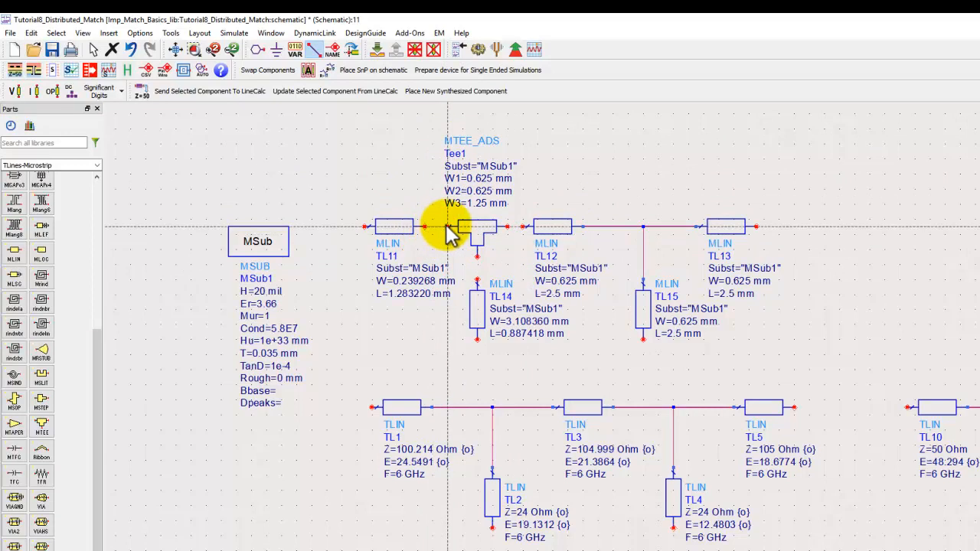
click(448, 227)
click(478, 256)
click(478, 280)
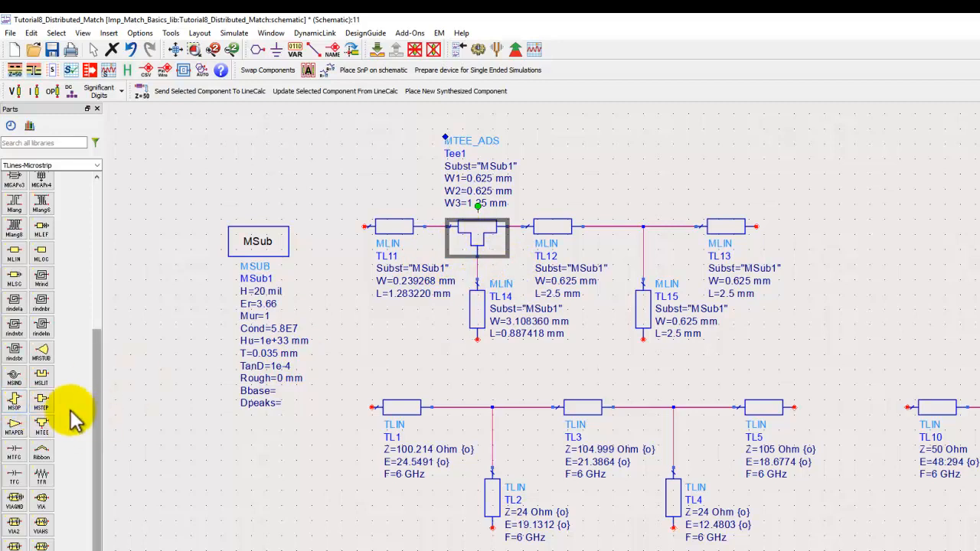
Place a microstrip step component (MSTEP) in the empty area below the MSub block
click(41, 401)
click(207, 452)
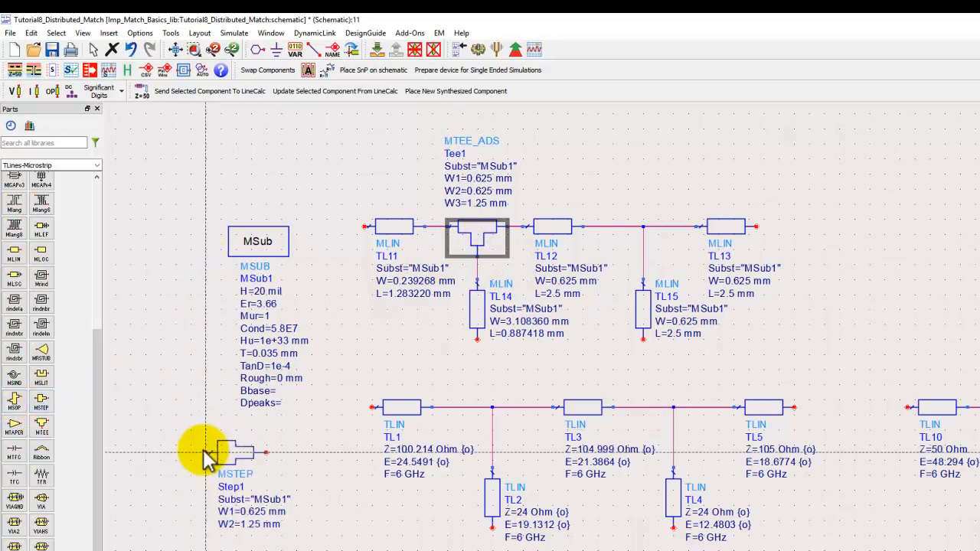
scroll(280, 513, up, 2)
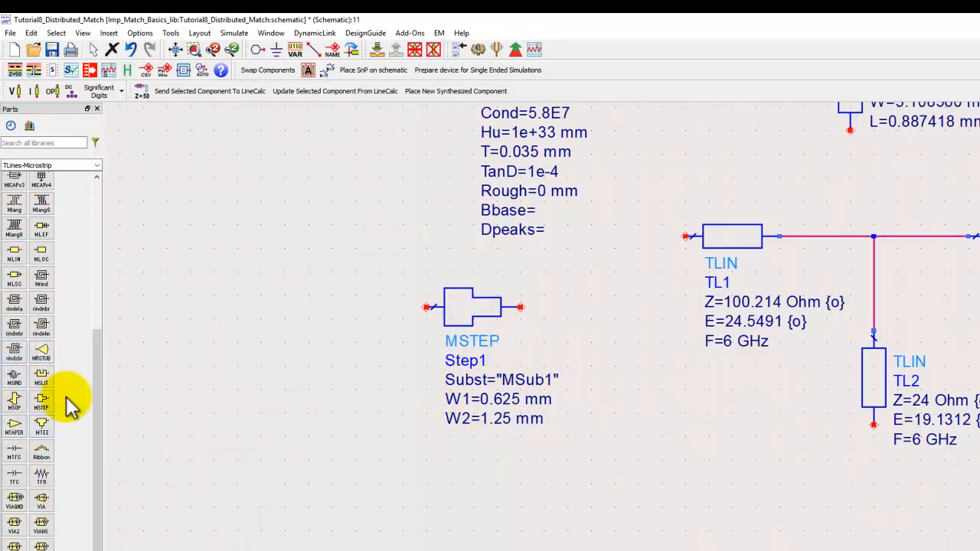
Place a microstrip cross junction (MCROSO) beside the MSTEP component
drag(101, 413, 127, 260)
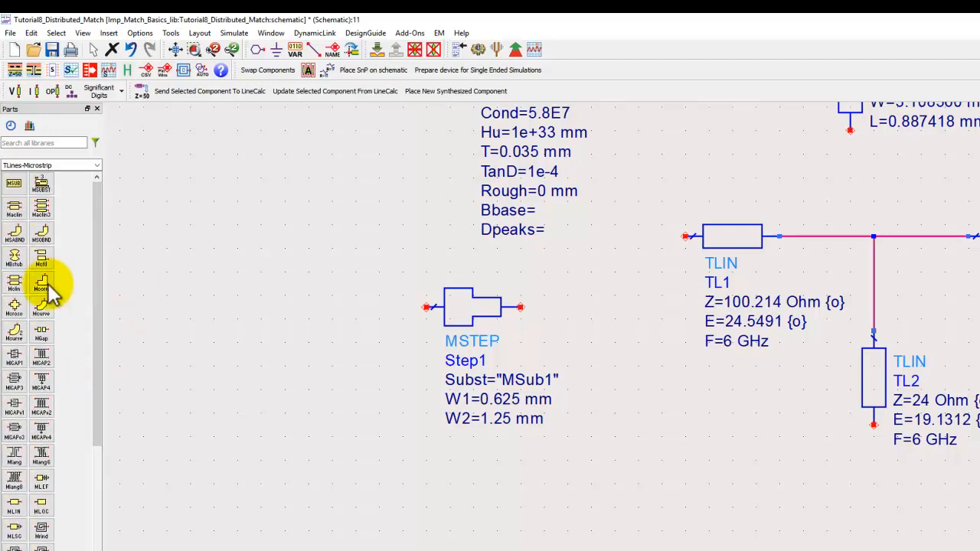
click(13, 306)
click(237, 321)
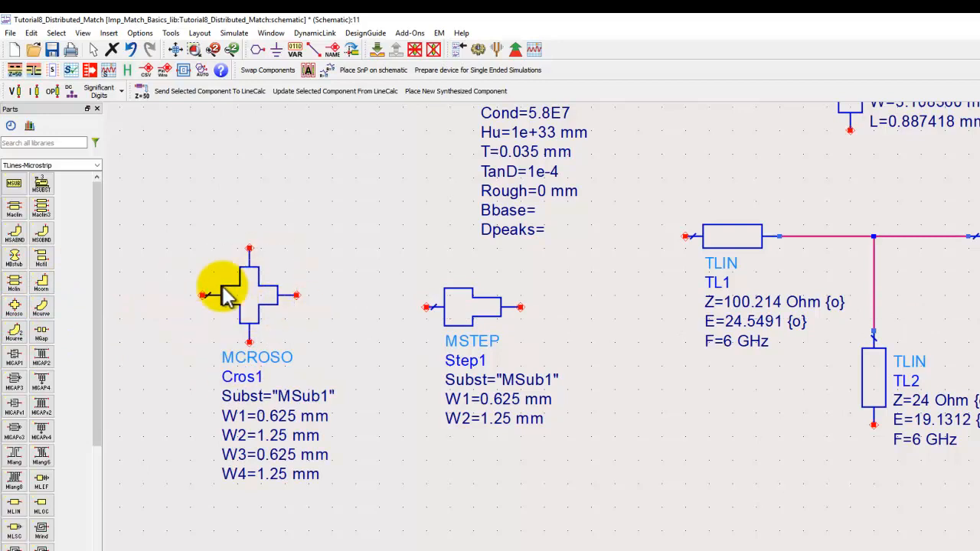
scroll(612, 383, down, 2)
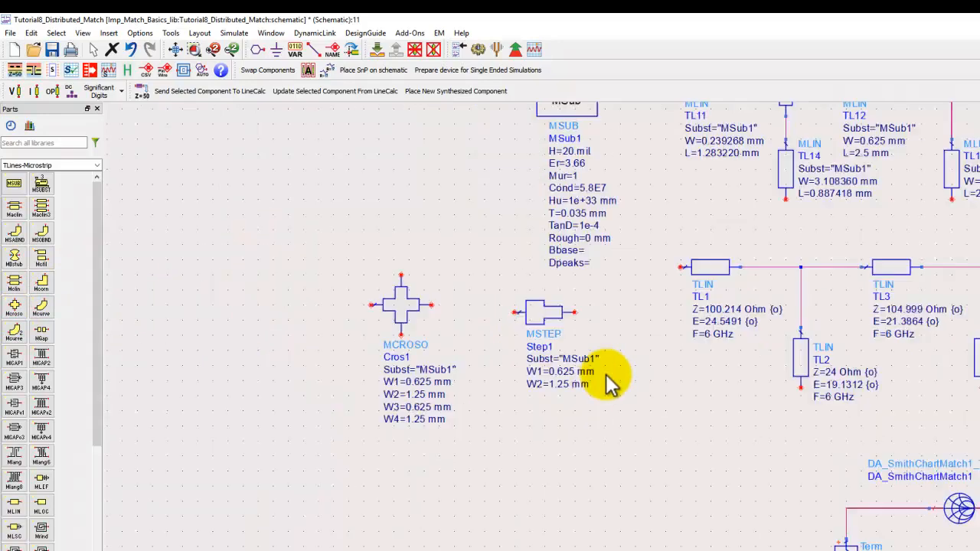
Delete the MCROSO and MSTEP components
drag(420, 289, 642, 428)
key(Delete)
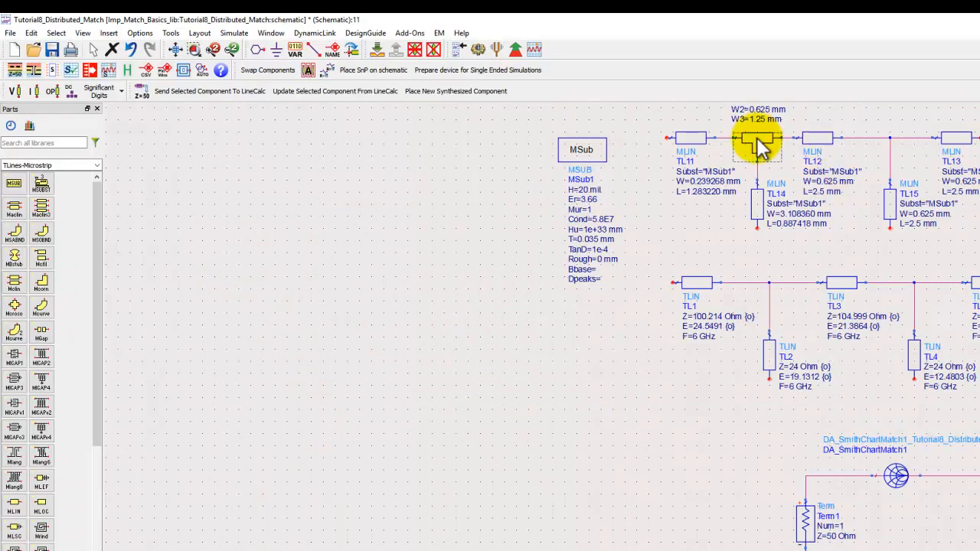
Place a VAR variable equation block above the microstrip network
drag(845, 252, 493, 329)
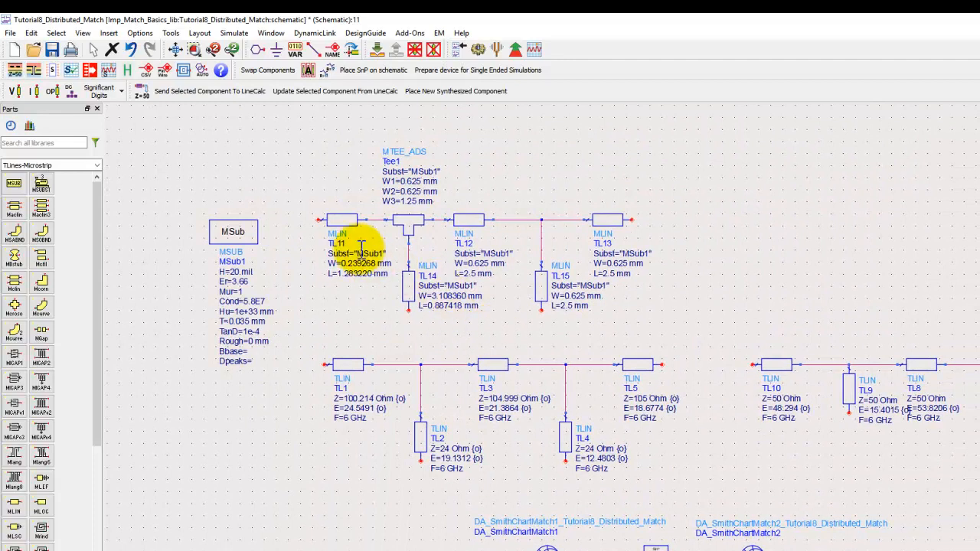
drag(524, 329, 492, 390)
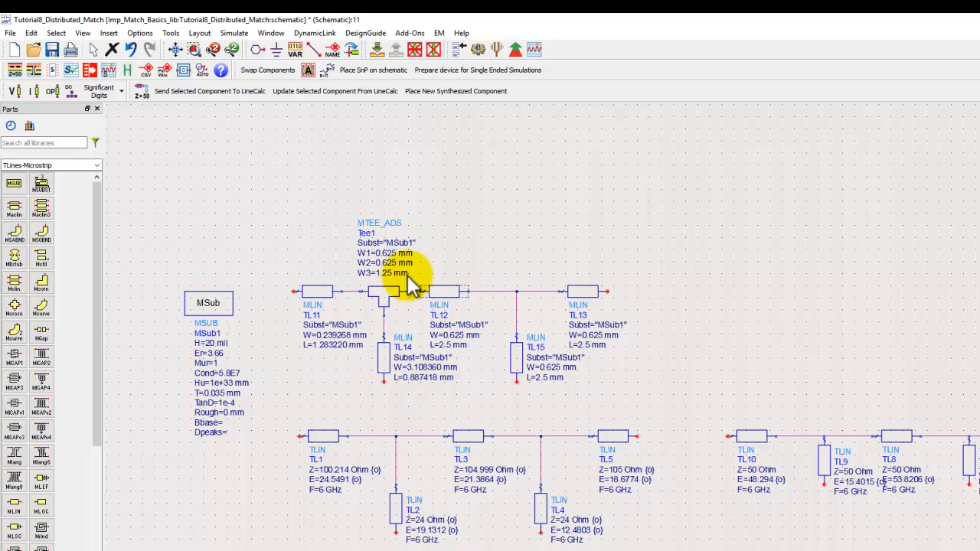
click(296, 46)
click(480, 157)
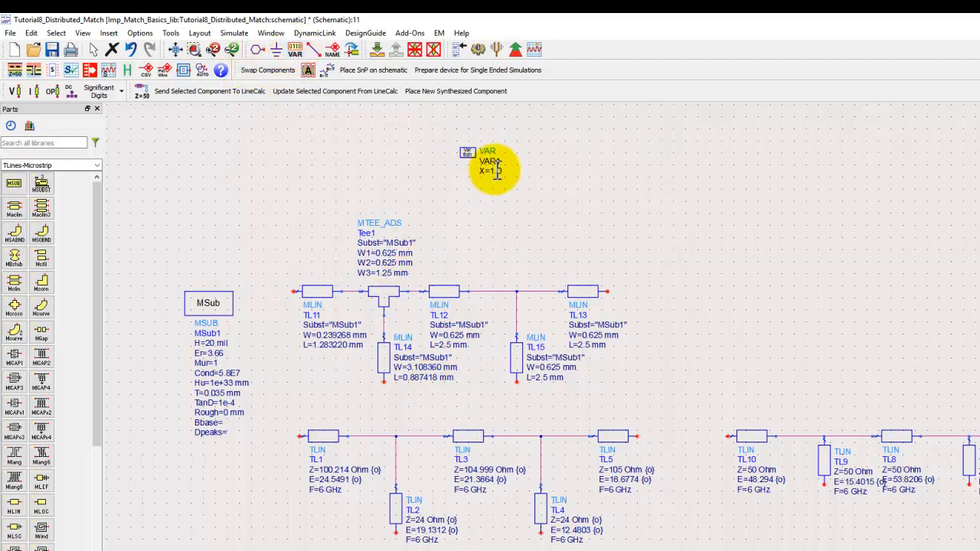
scroll(557, 270, up, 2)
drag(562, 389, 550, 299)
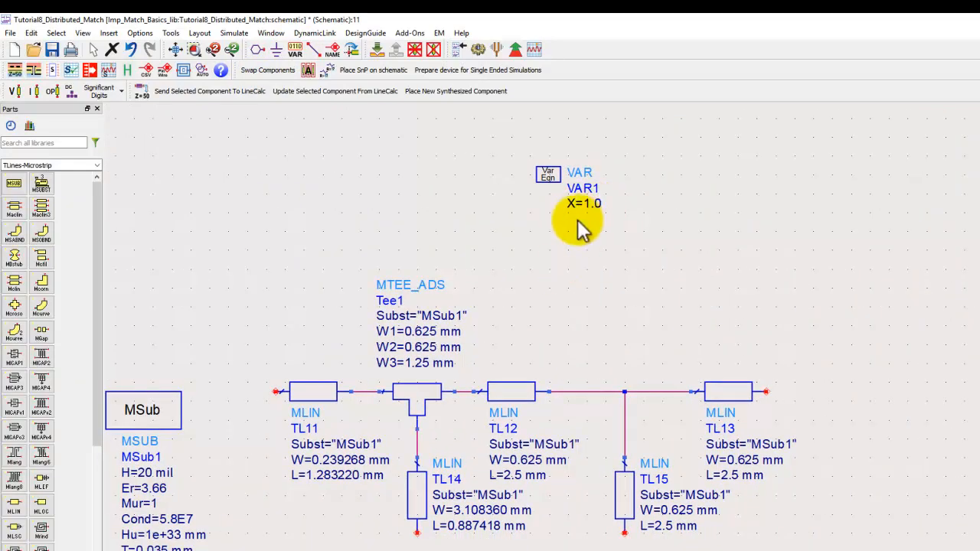
Set the widths of Tee1 to variables: W1 to w1 mm, W2 to w2 mm and W3 to w3 mm
click(339, 460)
click(337, 528)
click(459, 510)
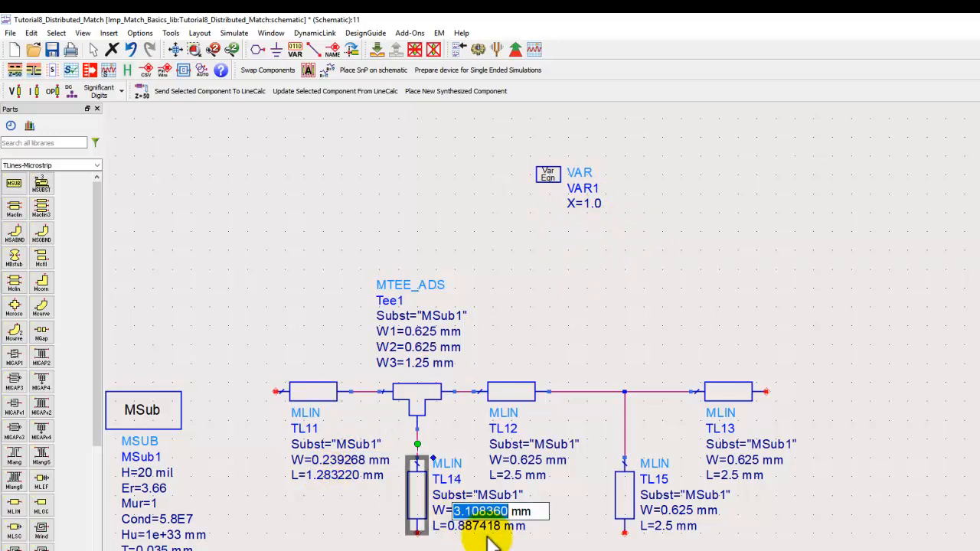
click(588, 542)
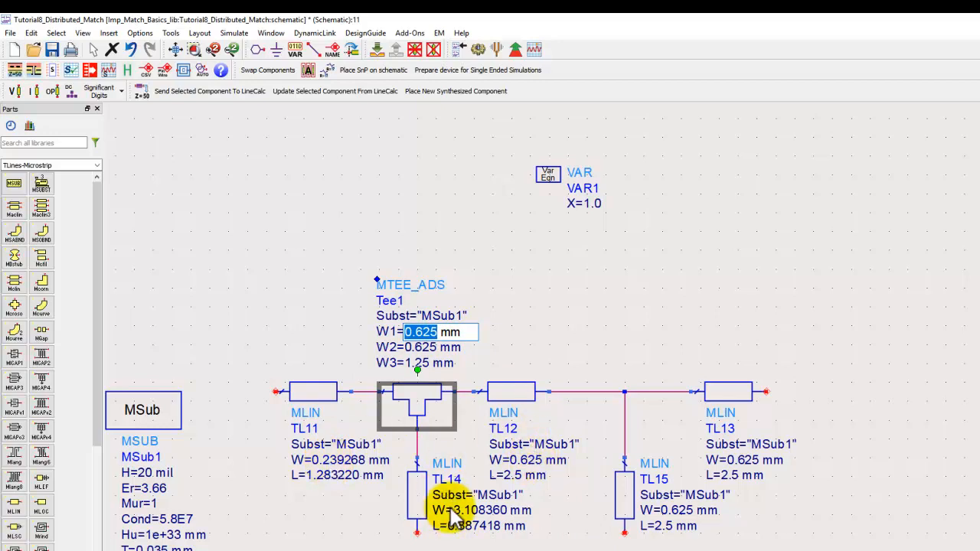
key(Return)
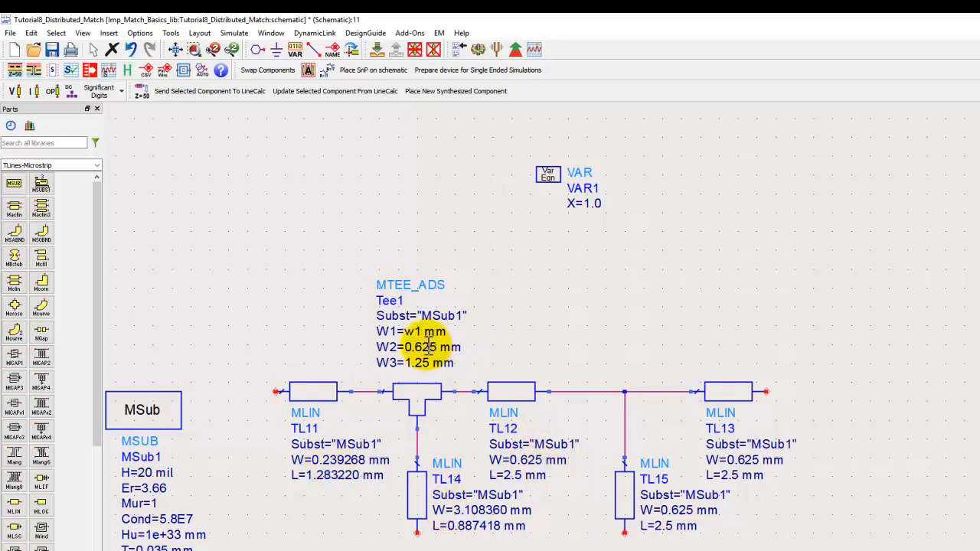
double_click(427, 346)
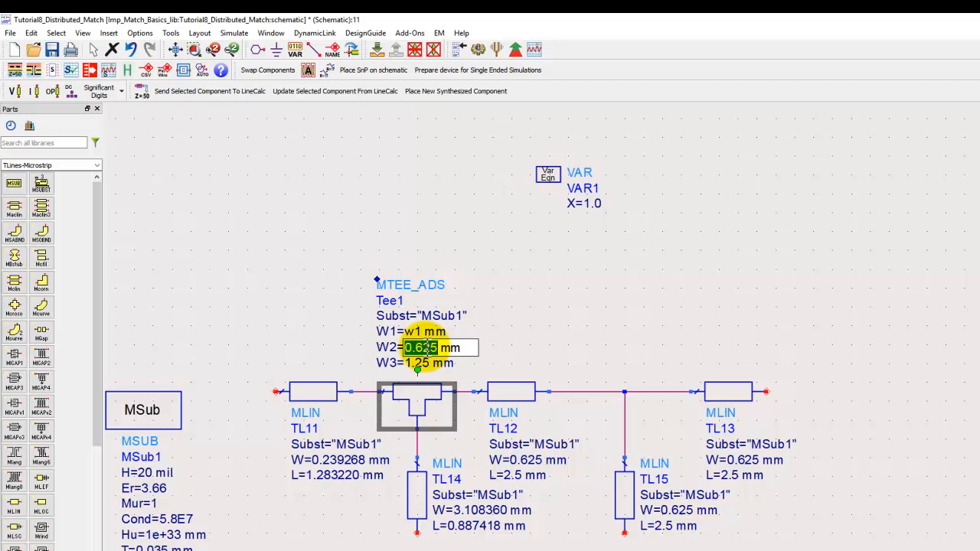
key(Return)
double_click(428, 363)
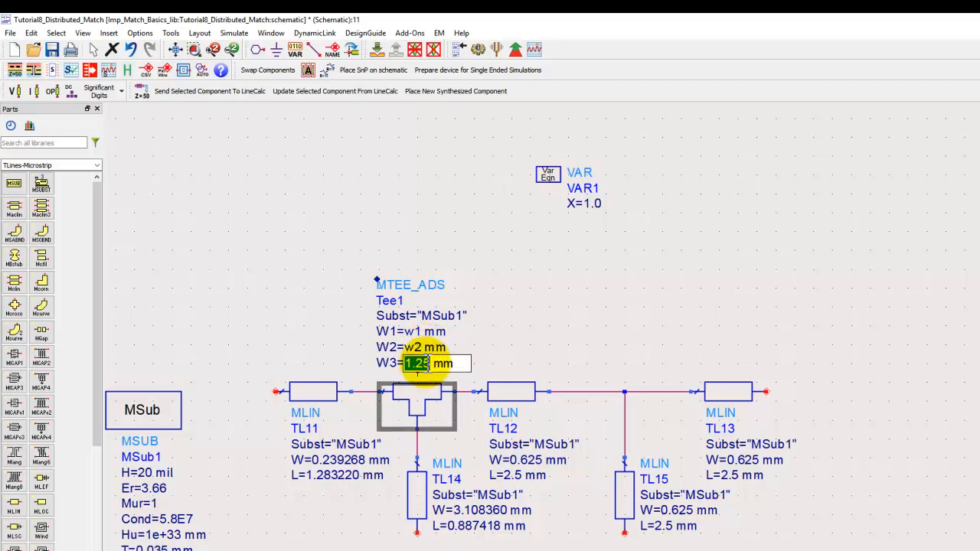
key(Return)
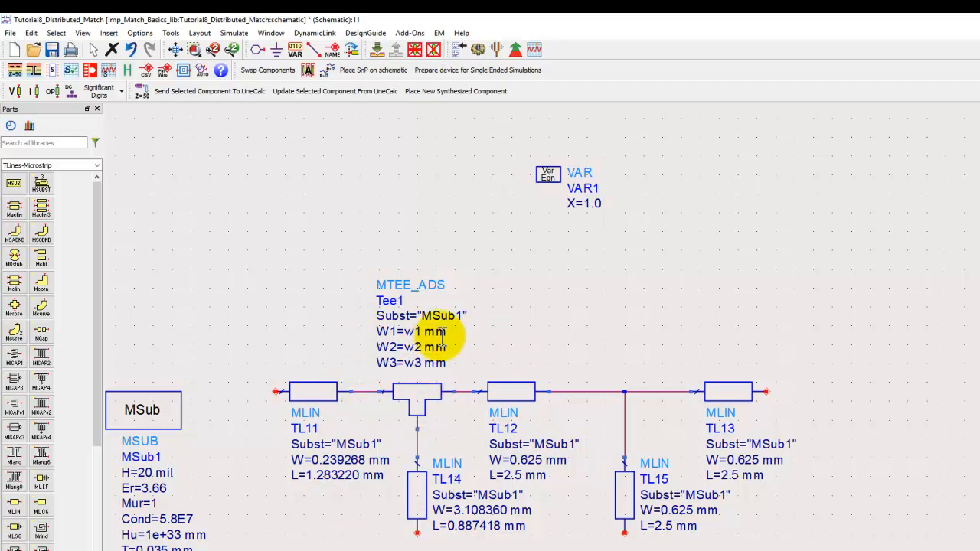
Set the line widths around Tee1 to variables: TL11 to w1 mm, TL12 to w2 mm and TL14 to w2 mm
double_click(353, 460)
text(w)
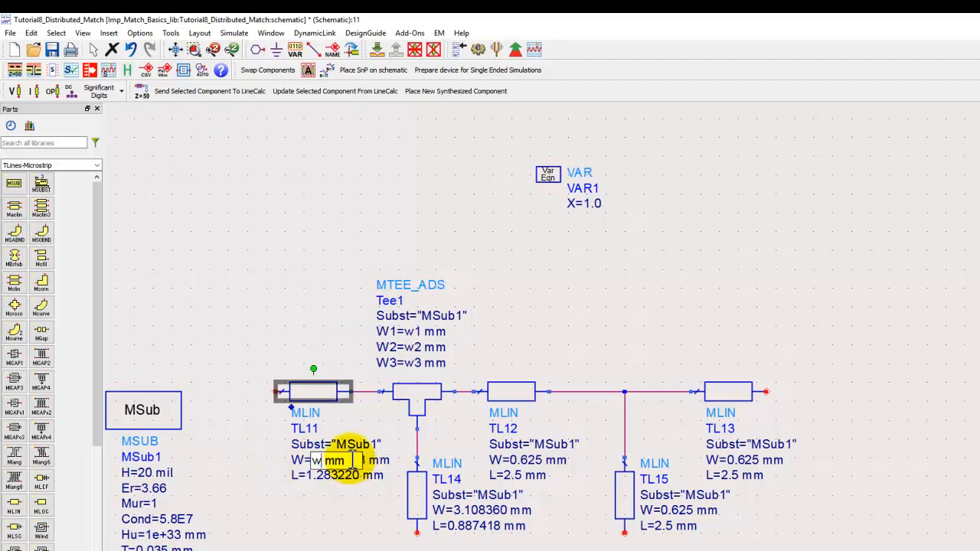
text(1)
key(Return)
double_click(533, 460)
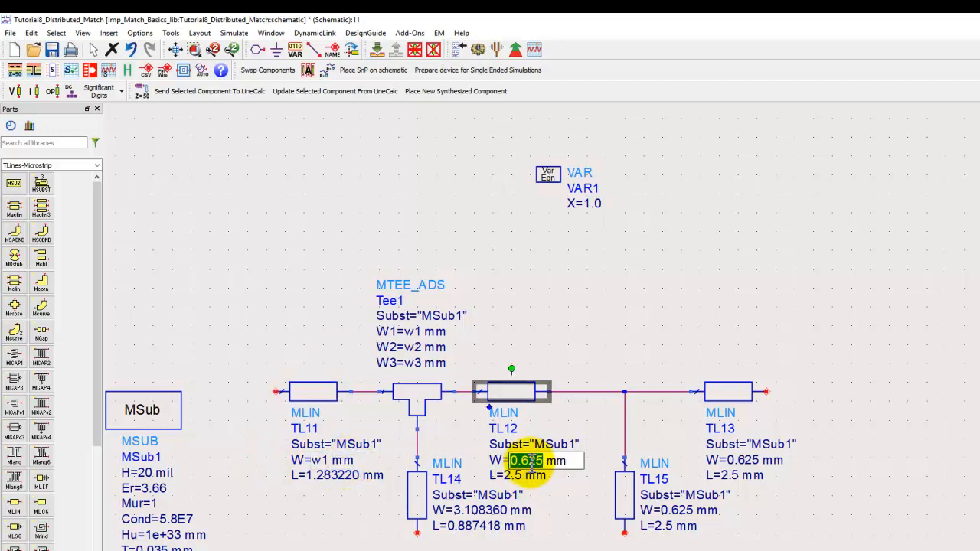
key(Return)
double_click(470, 512)
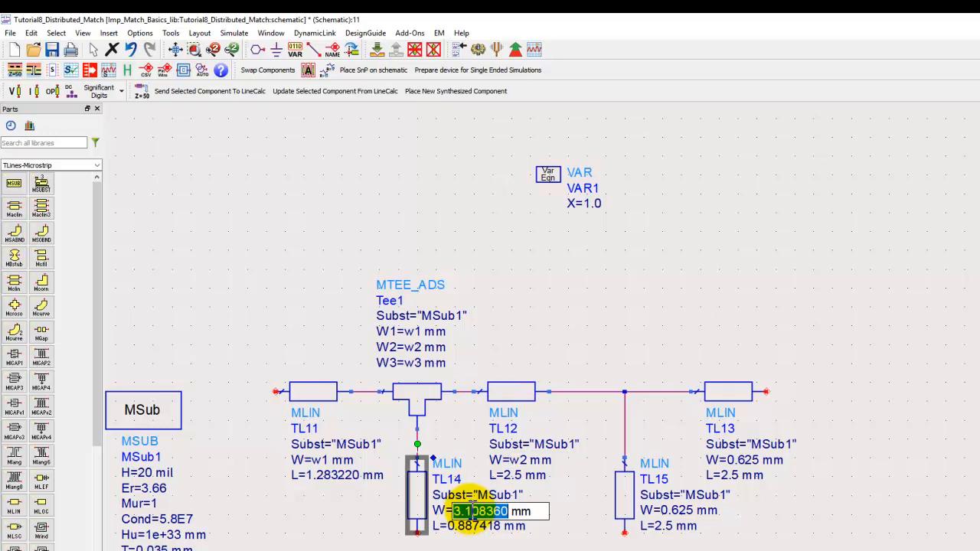
key(Return)
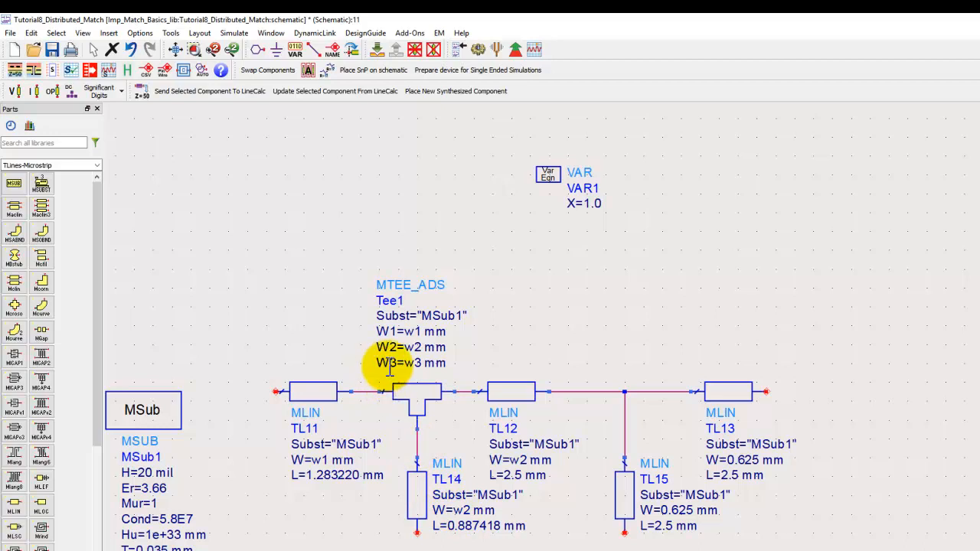
Place a microstrip cross junction (MCROSO) above the MSub block
scroll(463, 447, up, 2)
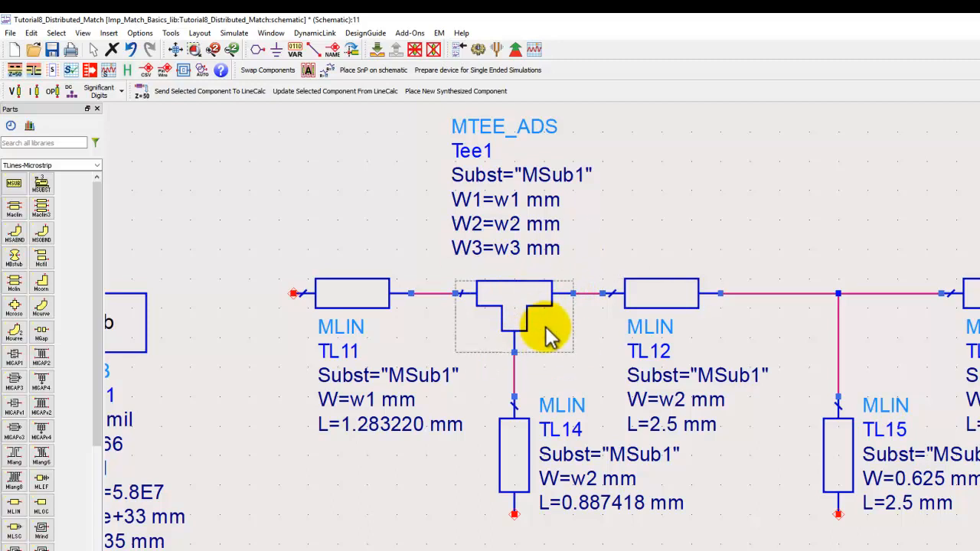
scroll(722, 387, down, 3)
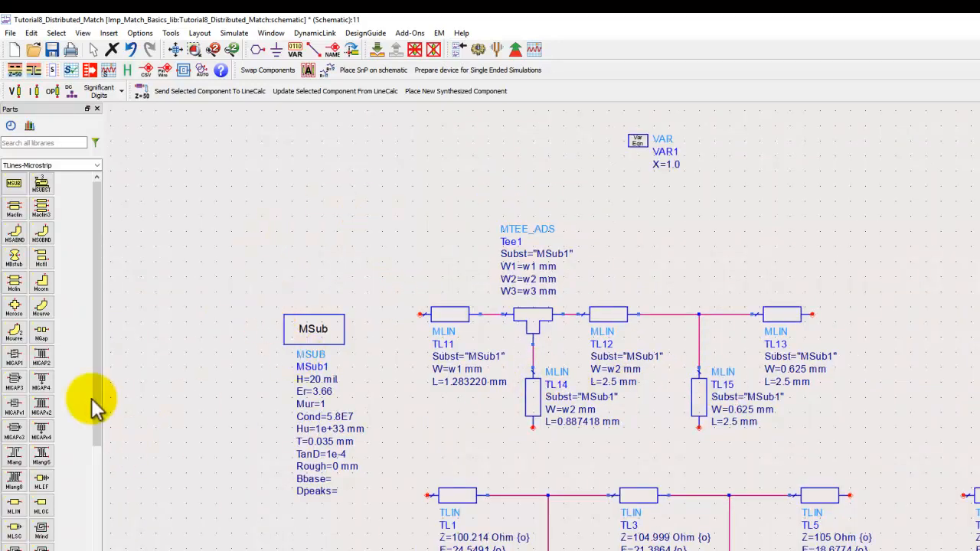
click(14, 306)
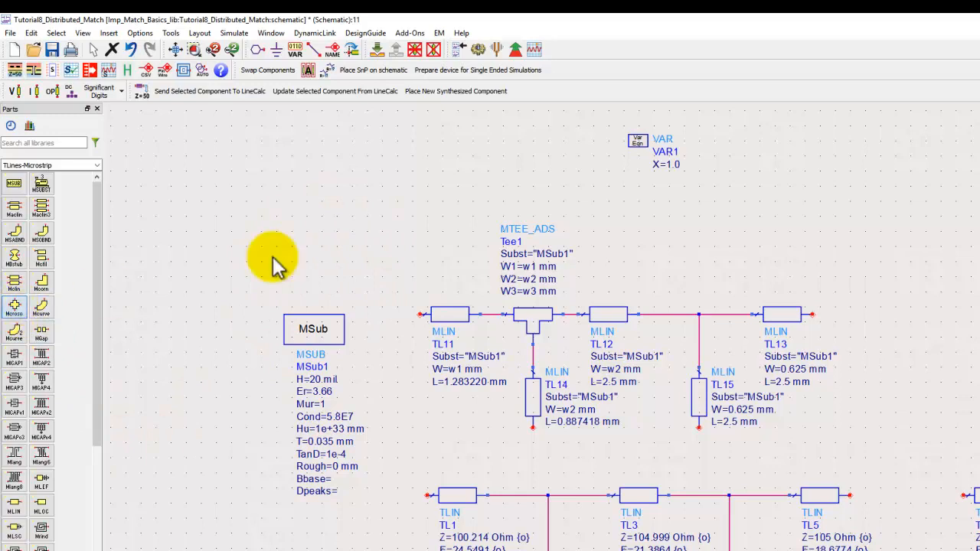
click(14, 308)
click(284, 208)
key(Escape)
scroll(310, 224, up, 3)
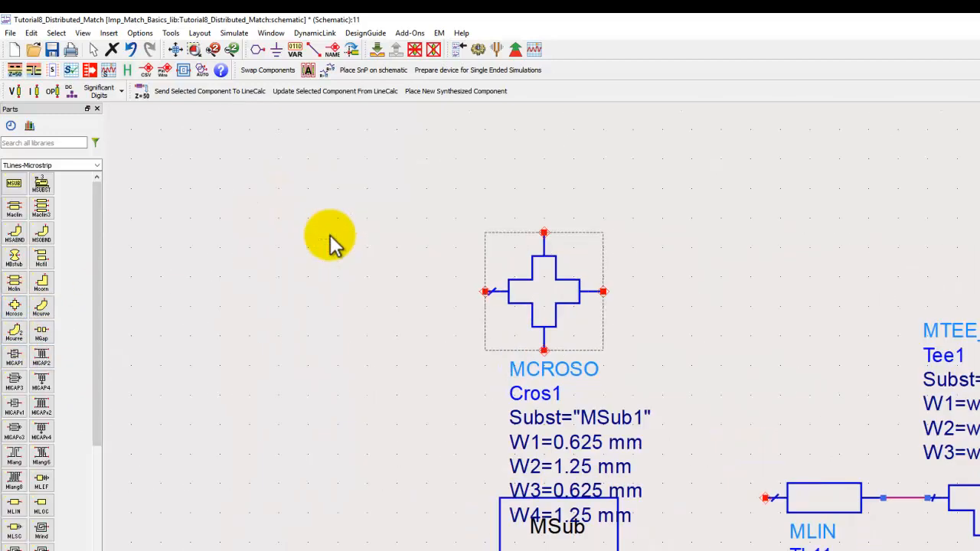
scroll(547, 320, up, 2)
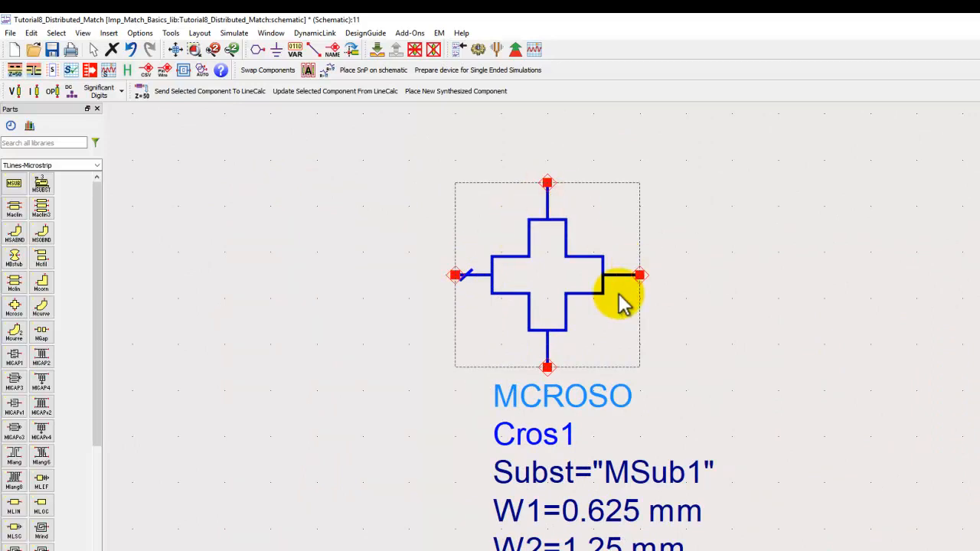
Delete the cross junction above the MSub block
scroll(692, 388, down, 1)
drag(533, 287, 499, 251)
key(Delete)
Delete the VAR block, the microstrip network and both ideal TLIN networks, leaving MSub and the Smith chart circuit in the schematic
scroll(873, 426, down, 4)
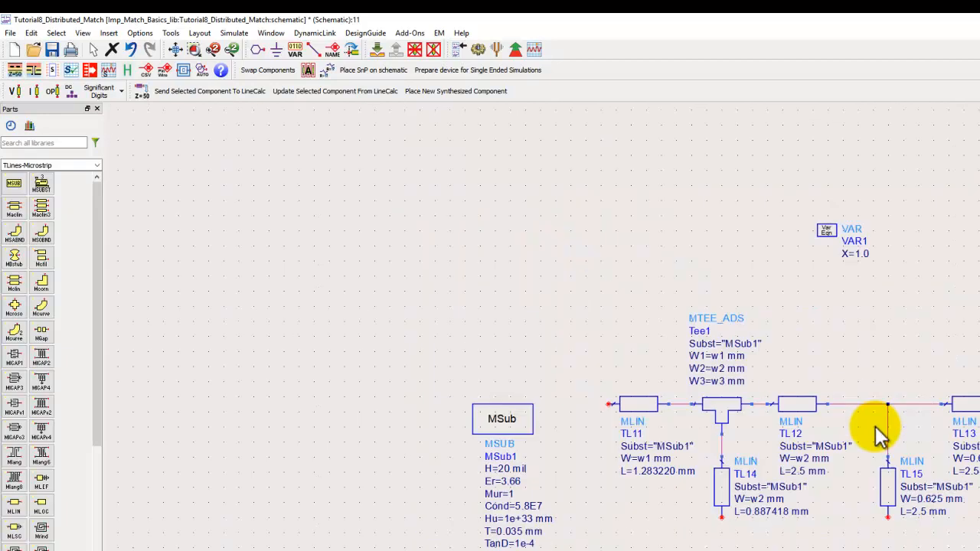
scroll(641, 362, down, 2)
scroll(684, 325, down, 3)
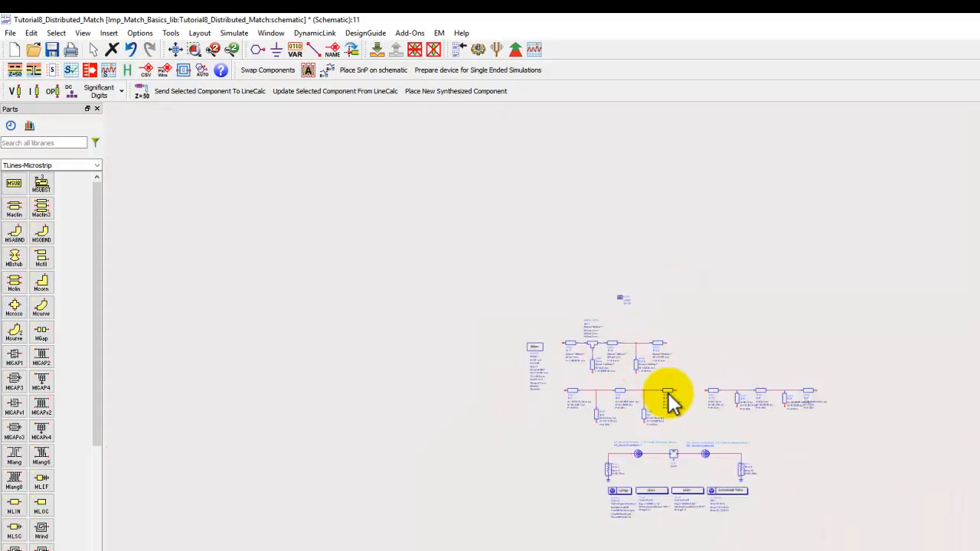
mouse_move(535, 276)
mouse_down()
mouse_move(784, 462)
mouse_move(846, 433)
mouse_up()
key(Delete)
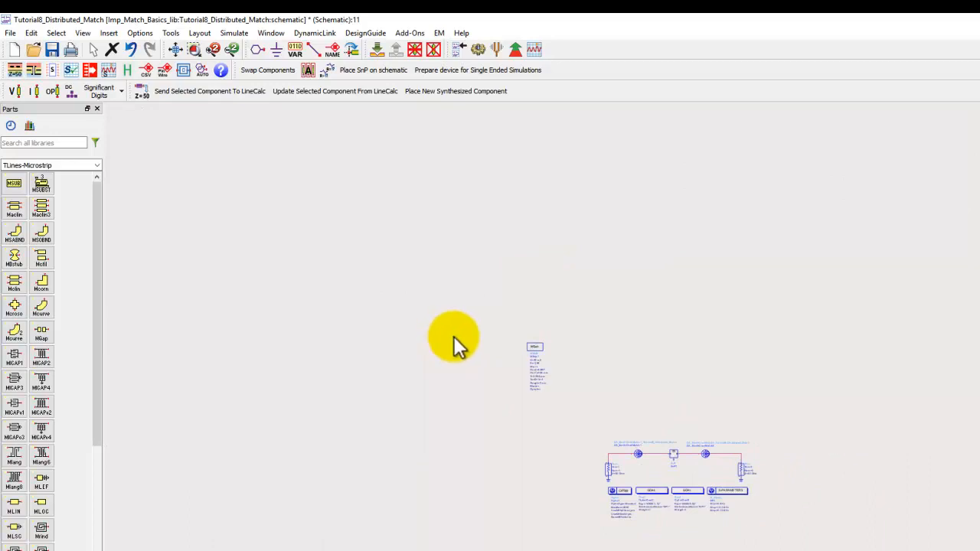
Create a new schematic cell named Fixed_Design in the Imp_Match_Basics_lib library
click(14, 49)
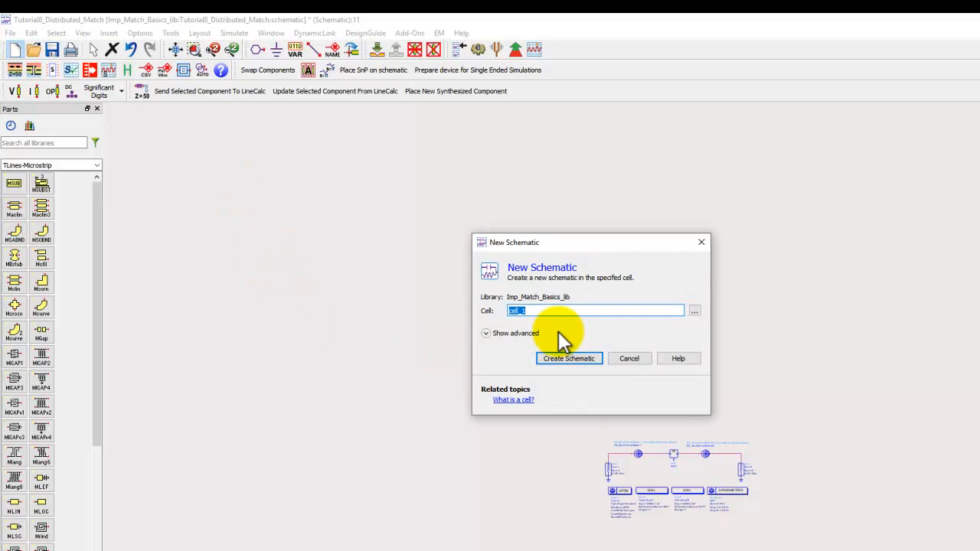
text(Fixed_Design)
key(Return)
Insert the user template for distributed impedance matching (Distributed_Imp_Mat...) and place its circuit in the Fixed_Design schematic
click(101, 36)
click(110, 48)
click(108, 121)
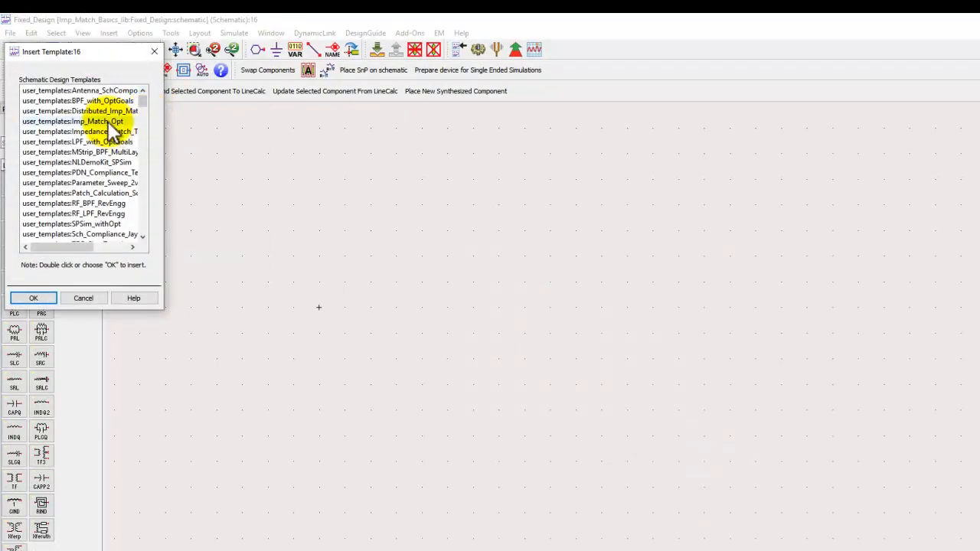
click(108, 111)
click(35, 298)
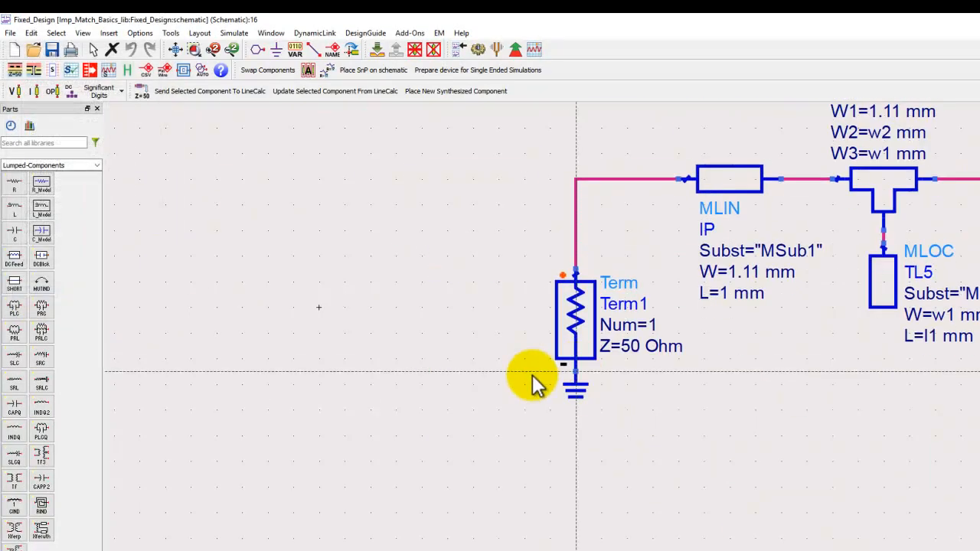
click(219, 389)
scroll(640, 392, down, 2)
drag(805, 348, 579, 444)
click(635, 261)
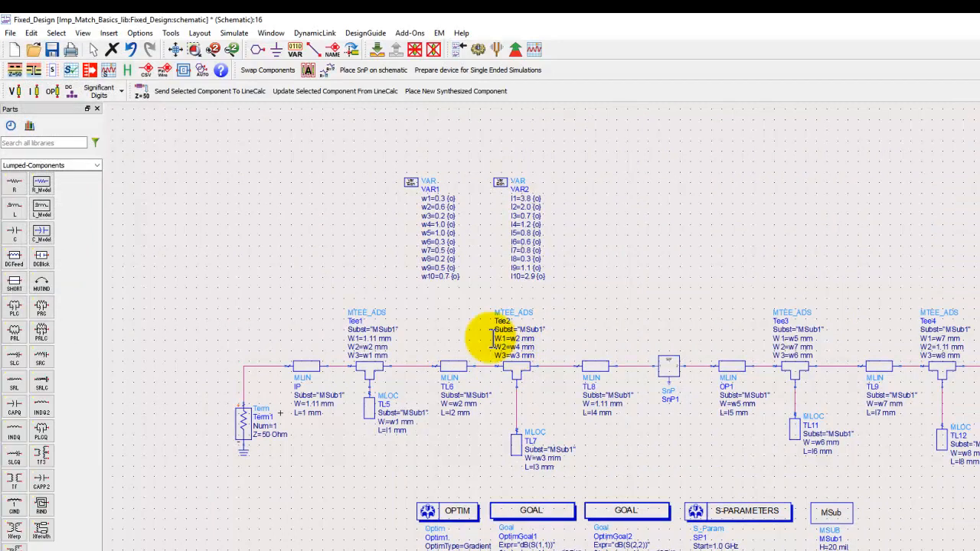
Select the input matching network from IP to TL8, and move the open stub TL5 lower beneath Tee1
drag(258, 313, 650, 477)
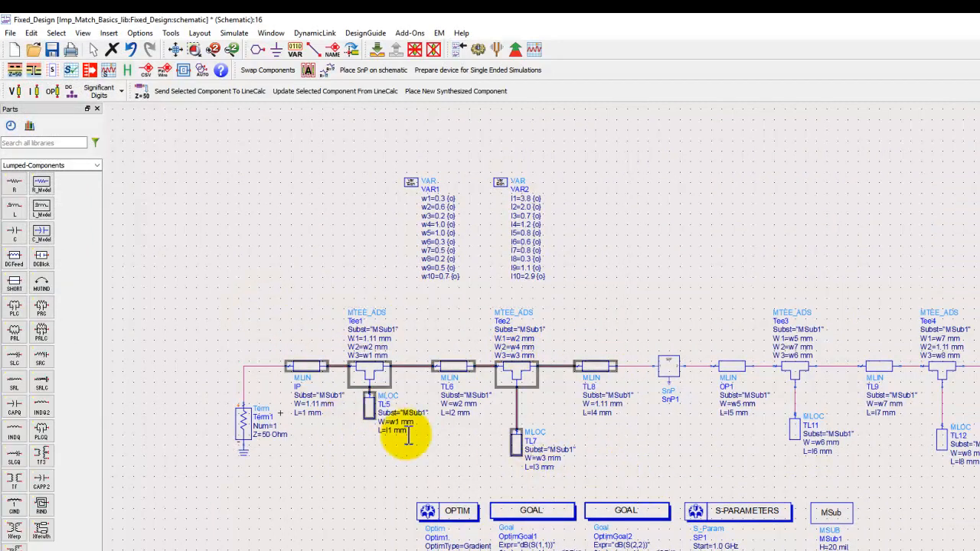
click(360, 450)
drag(370, 408, 370, 430)
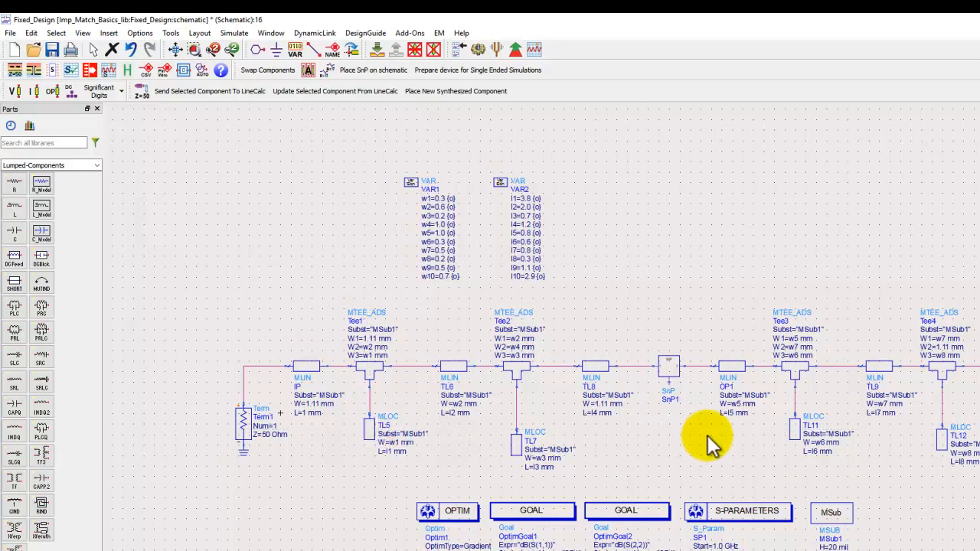
Select the output matching network from OP1 to OP, including Tee3, Tee4 and the stubs TL11 and TL12
drag(707, 435, 454, 394)
drag(439, 279, 835, 427)
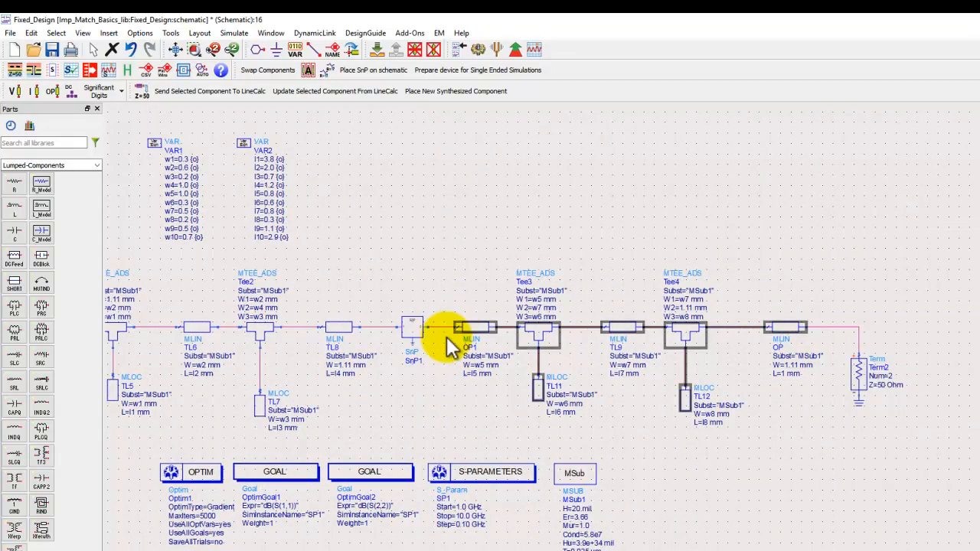
Simulate the Fixed_Design template circuit and review its S-parameter plot and S(1,1) and S(2,2) Smith charts
click(341, 260)
drag(365, 285, 508, 257)
scroll(484, 322, up, 2)
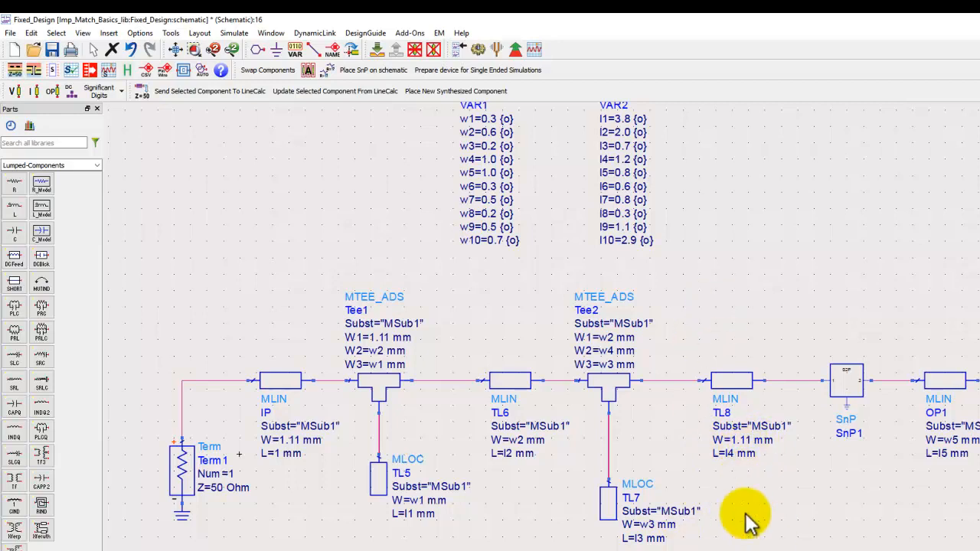
scroll(670, 317, up, 2)
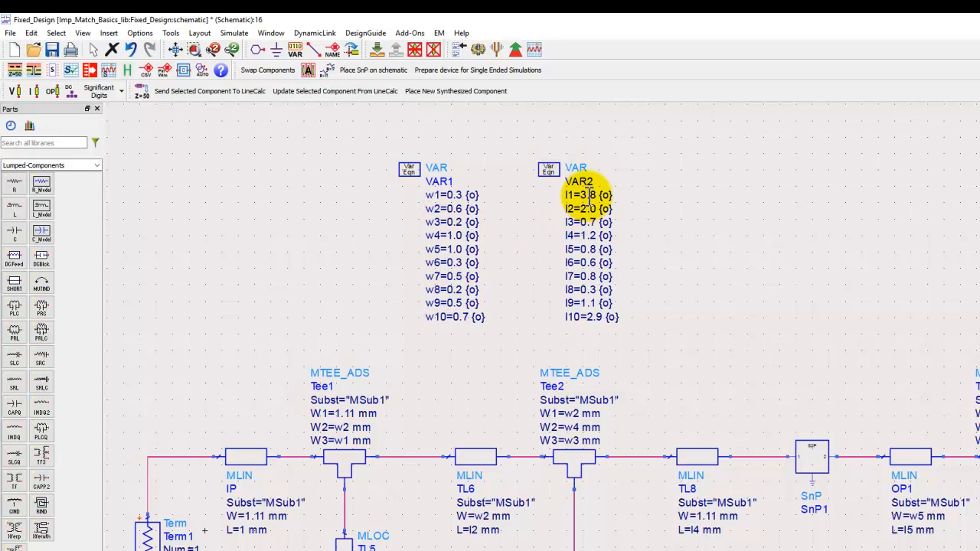
scroll(769, 393, down, 4)
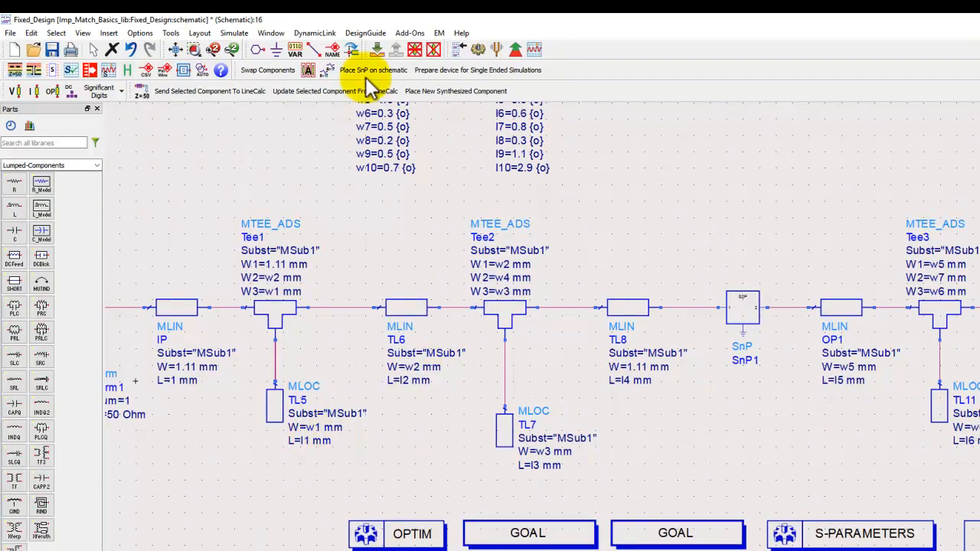
click(173, 50)
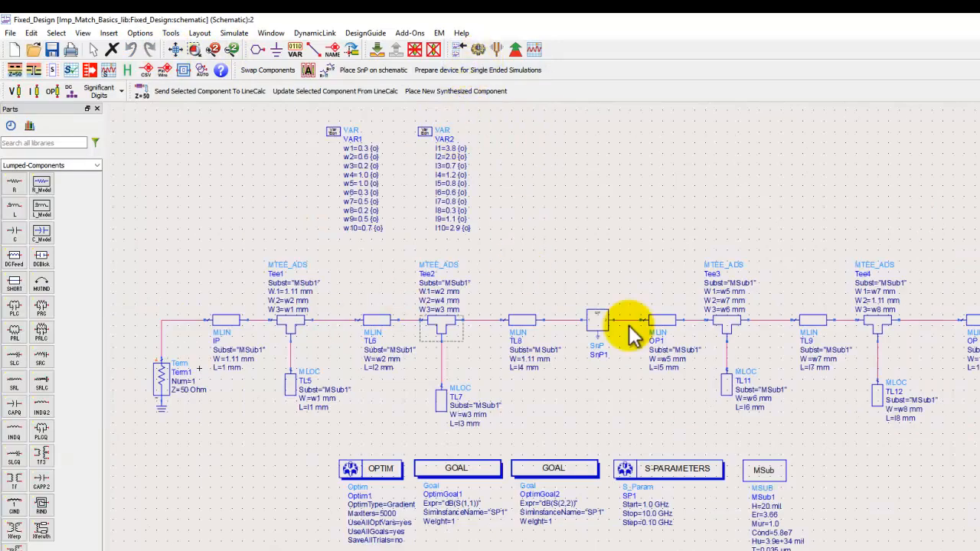
click(478, 49)
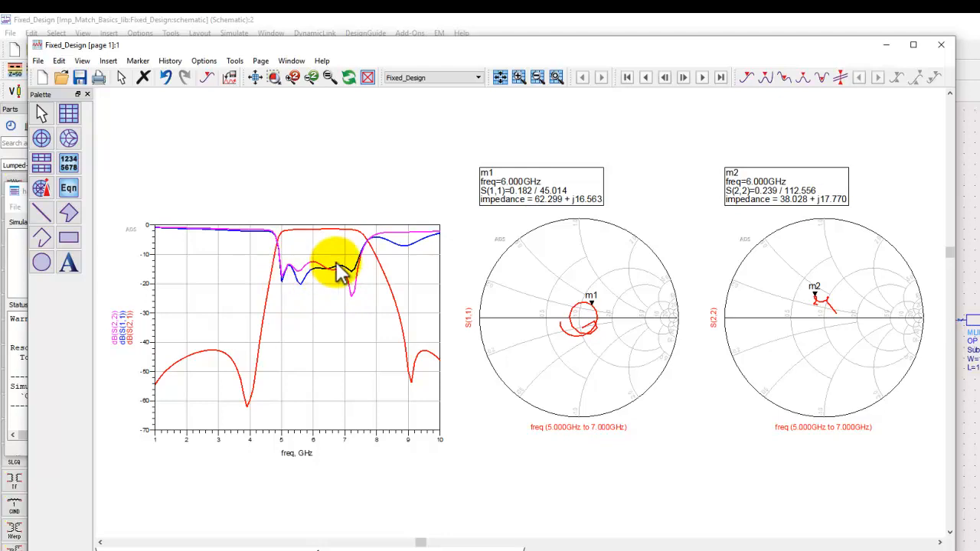
click(968, 268)
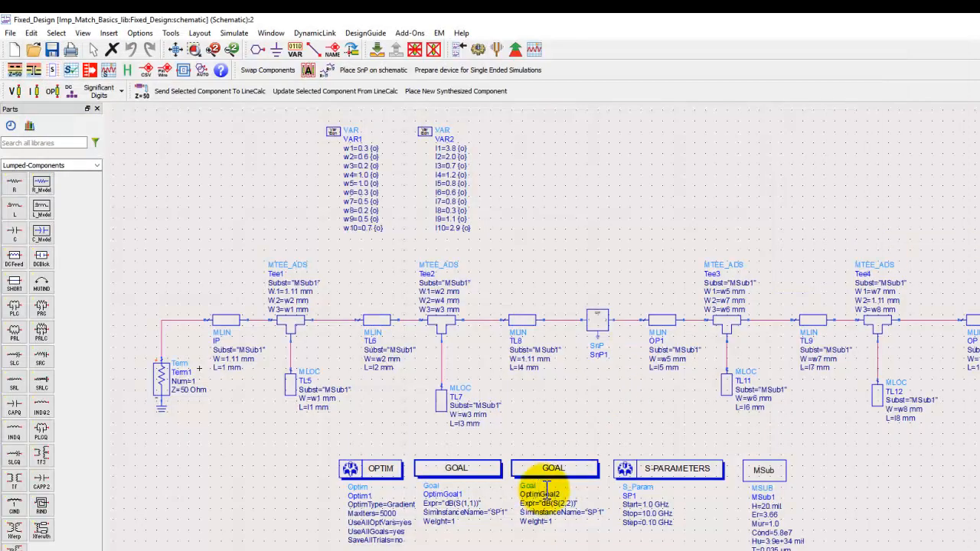
Start optimizing the VAR1 widths and VAR2 lengths against the S(1,1) and S(2,2) goals
scroll(547, 490, up, 1)
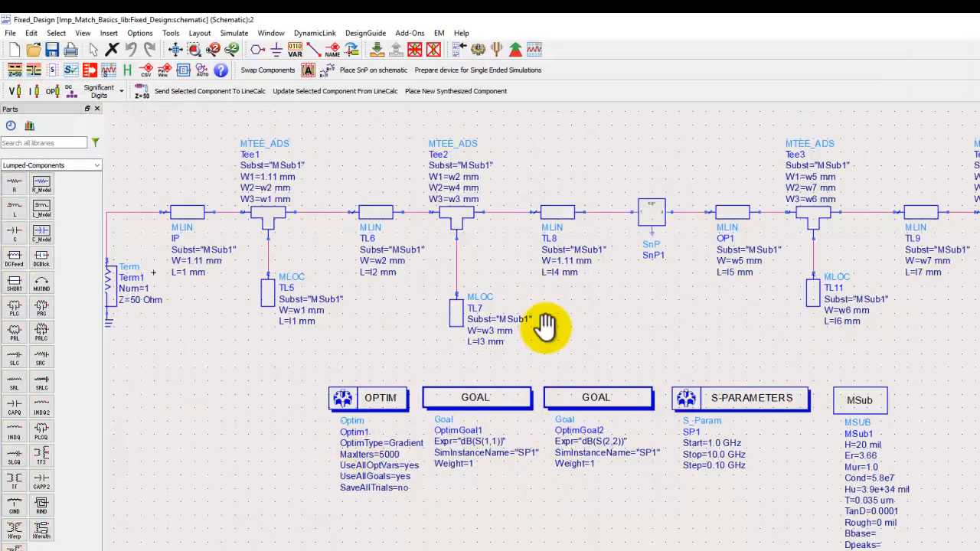
drag(546, 327, 565, 404)
scroll(607, 300, down, 2)
right_click(610, 303)
click(615, 264)
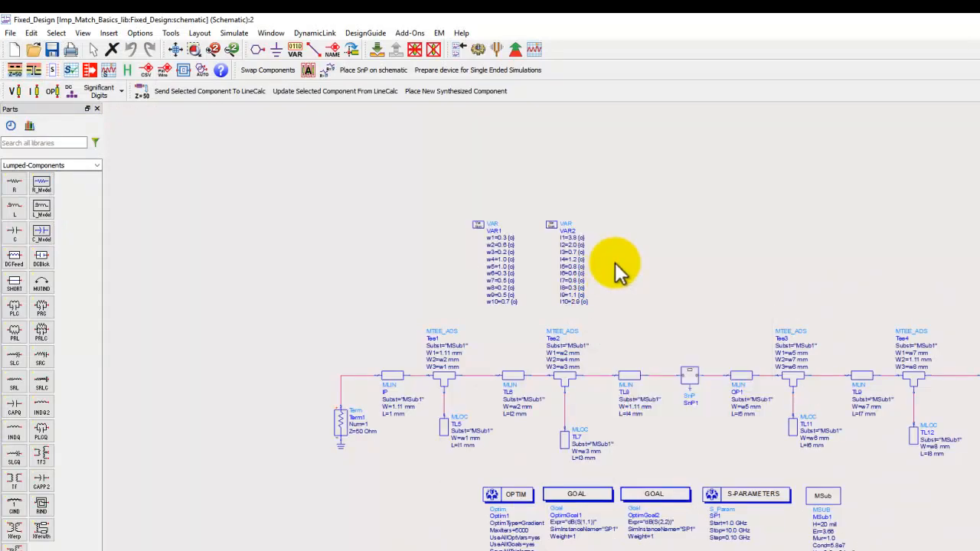
scroll(620, 268, up, 2)
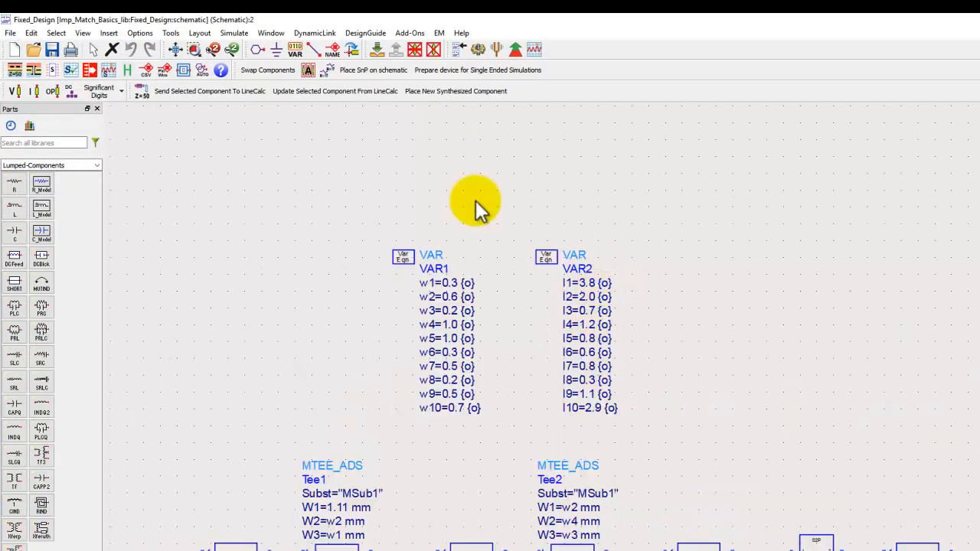
click(511, 48)
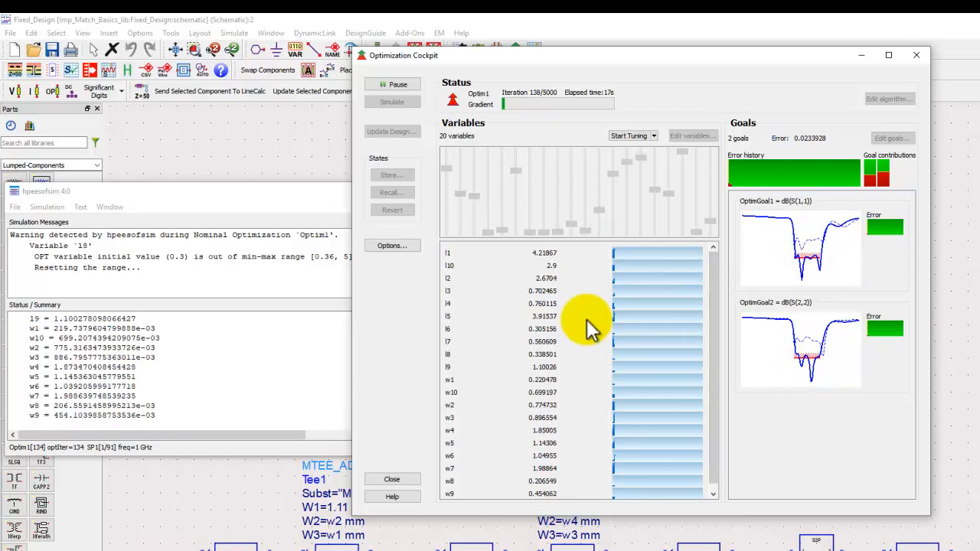
Pause the running optimization, close the Optimization Cockpit and update the design with the optimized variable values
click(392, 88)
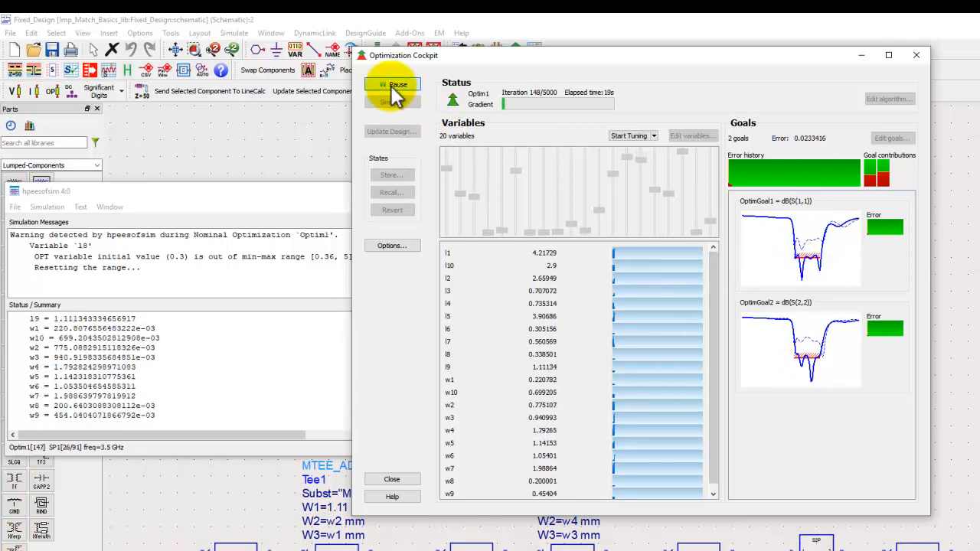
click(404, 483)
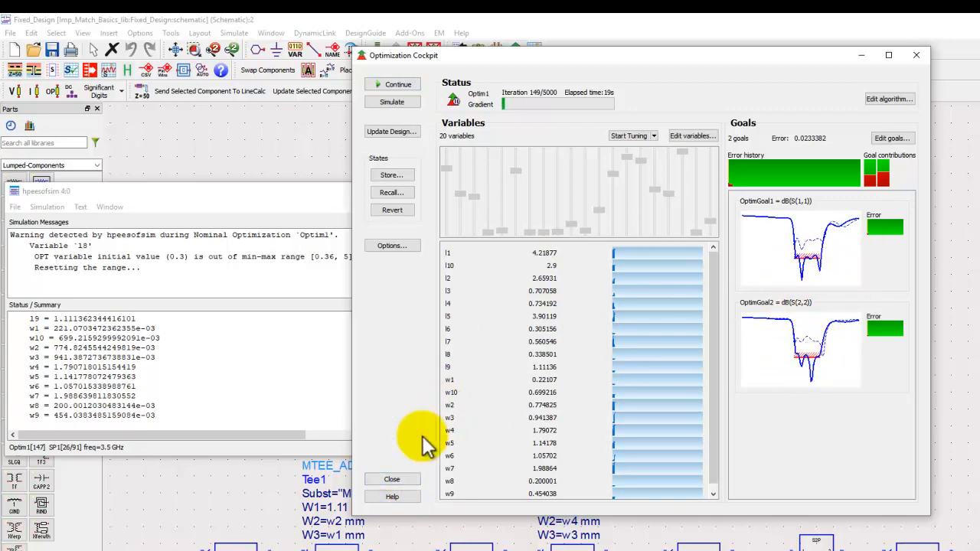
click(392, 480)
click(652, 277)
click(644, 318)
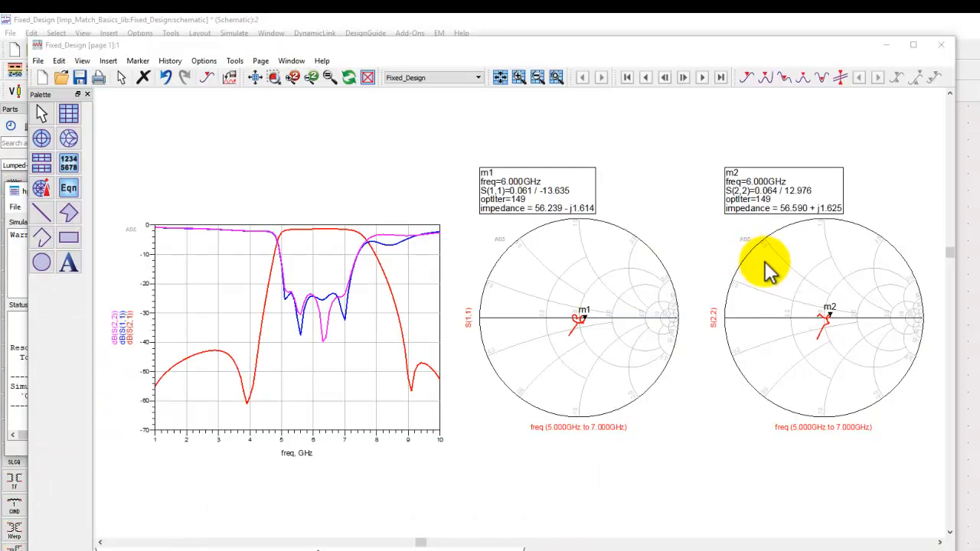
Simulate the schematic again with the optimized values and bring the S-parameter results into view
click(966, 285)
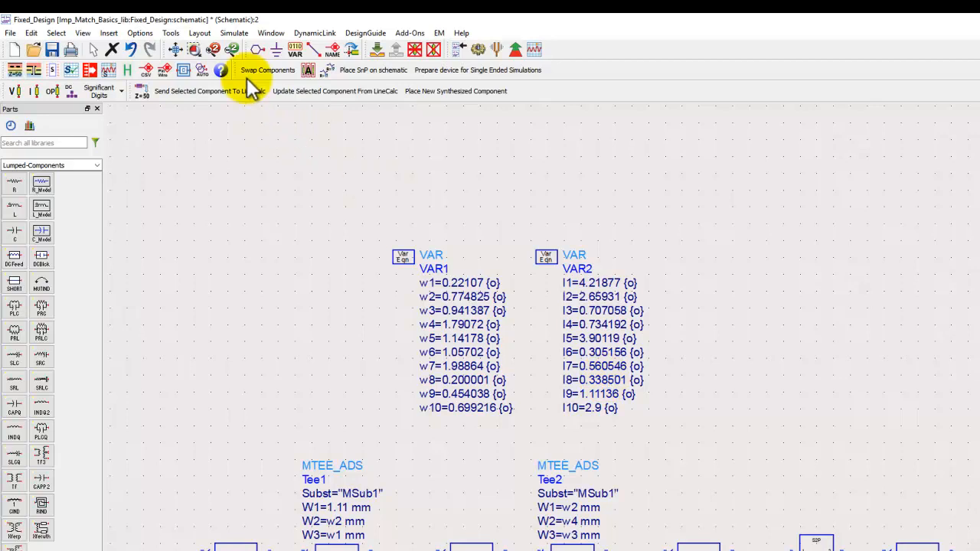
click(176, 49)
click(474, 50)
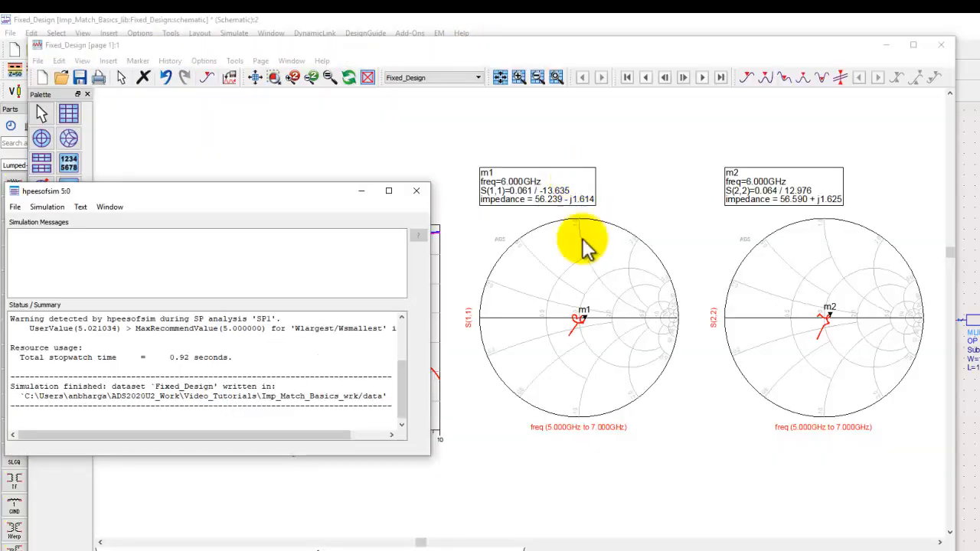
click(405, 153)
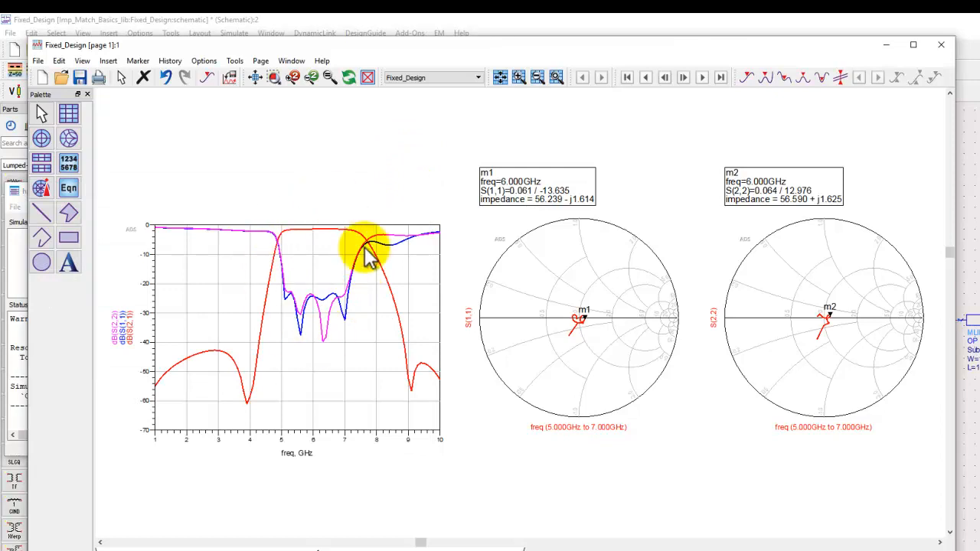
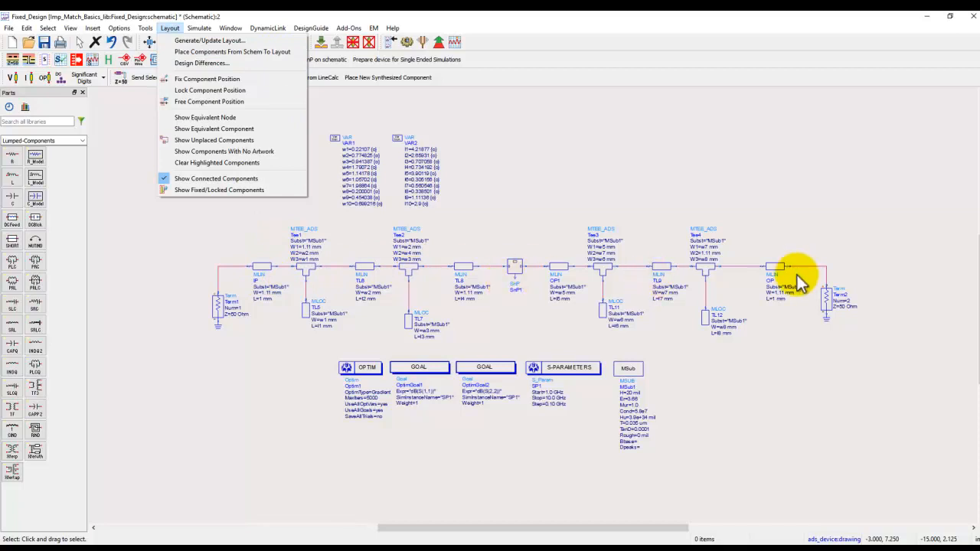
Deactivate the SnP1 two-port component between TL8 and OP1
click(526, 172)
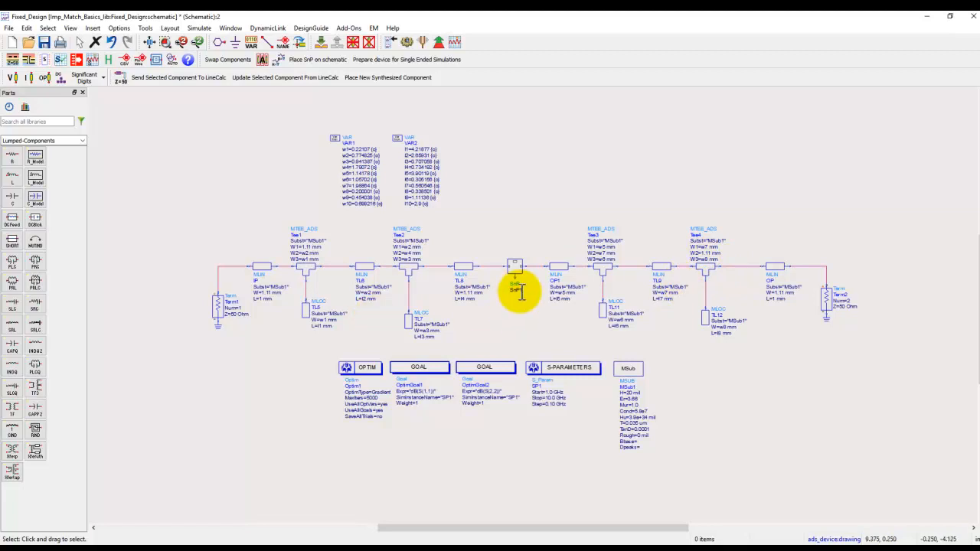
scroll(524, 291, up, 3)
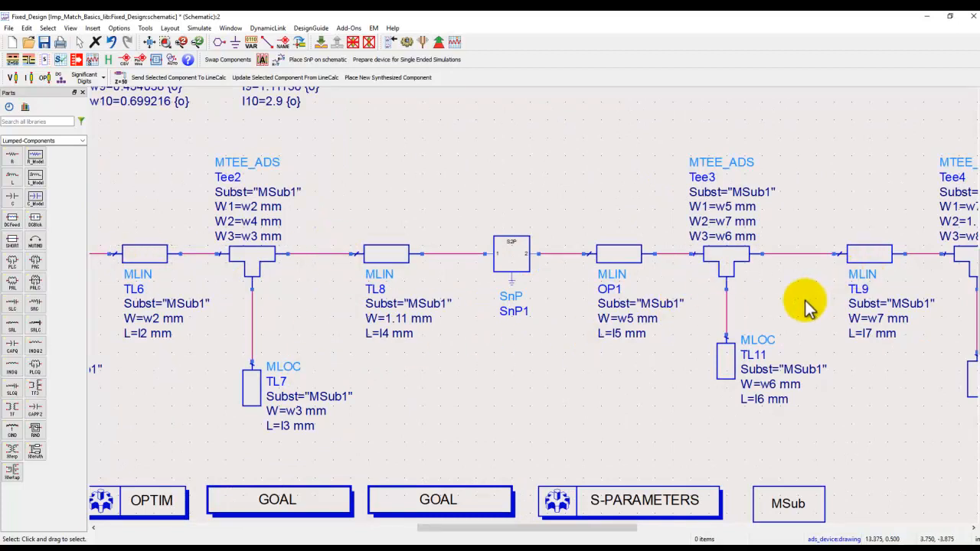
click(425, 275)
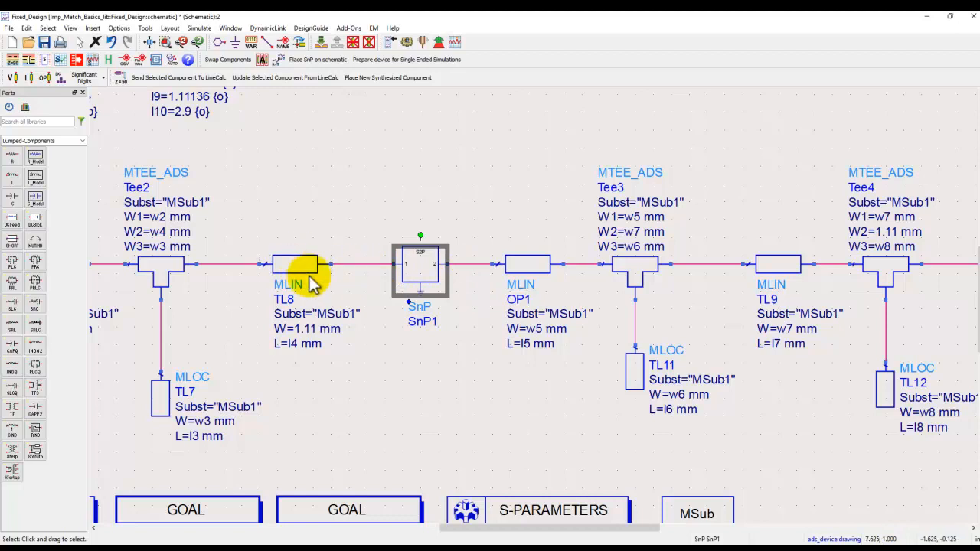
click(550, 265)
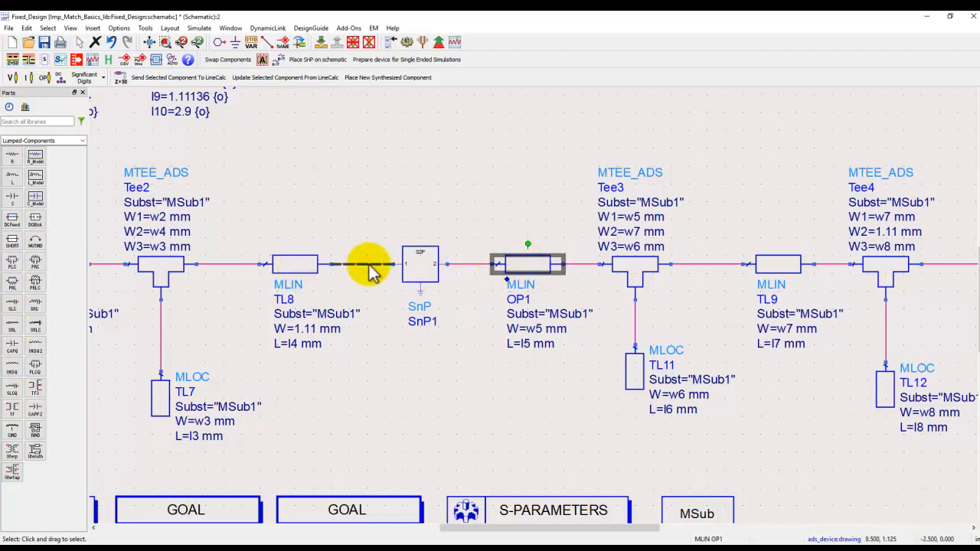
click(424, 277)
click(369, 41)
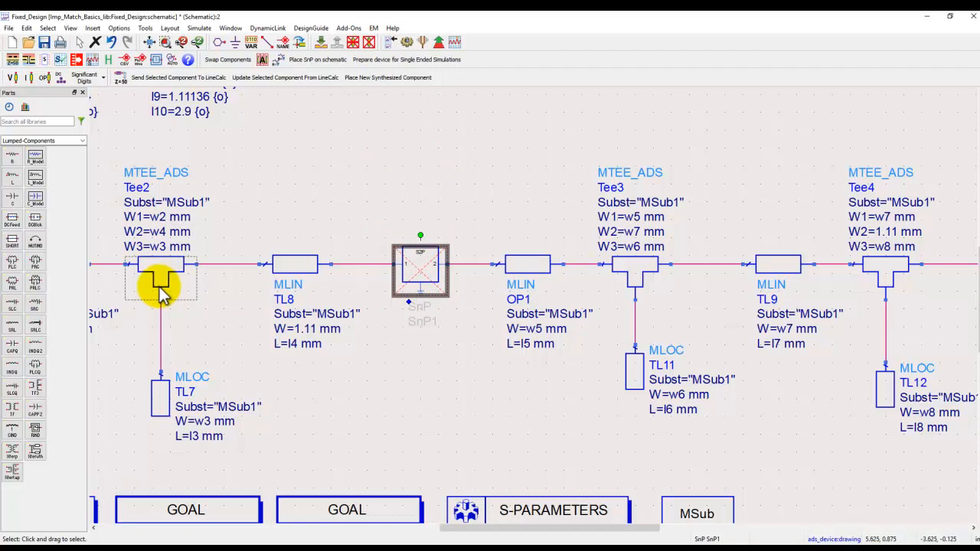
Place an MGAP microstrip gap from the TLines-Microstrip palette directly above the SnP1 component
click(82, 141)
scroll(88, 230, down, 12)
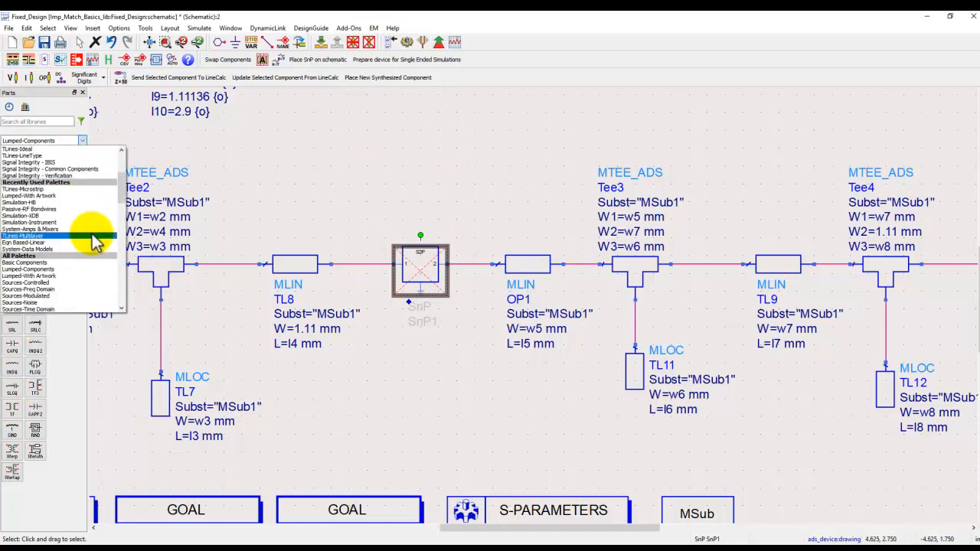
scroll(95, 244, down, 3)
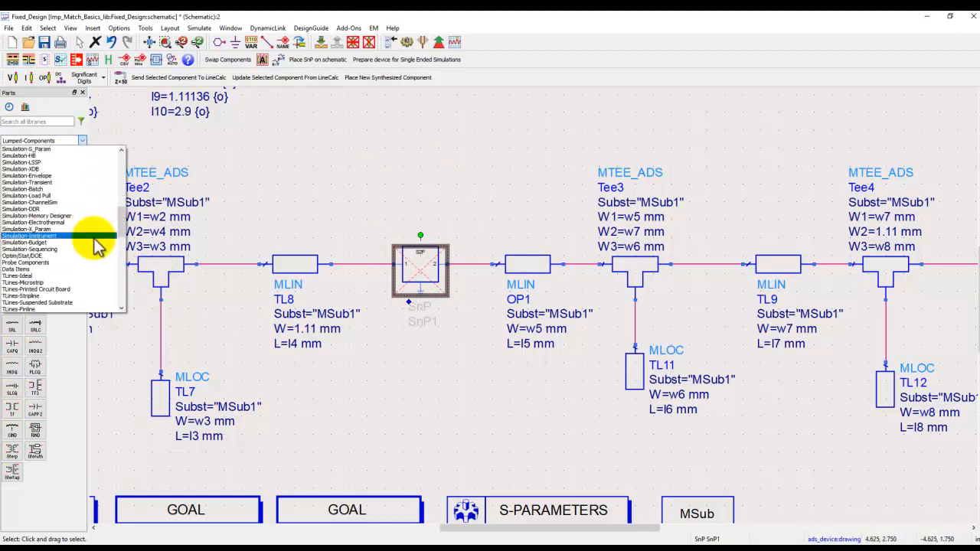
click(69, 283)
mouse_move(83, 240)
mouse_down()
mouse_move(84, 348)
mouse_move(87, 252)
mouse_up()
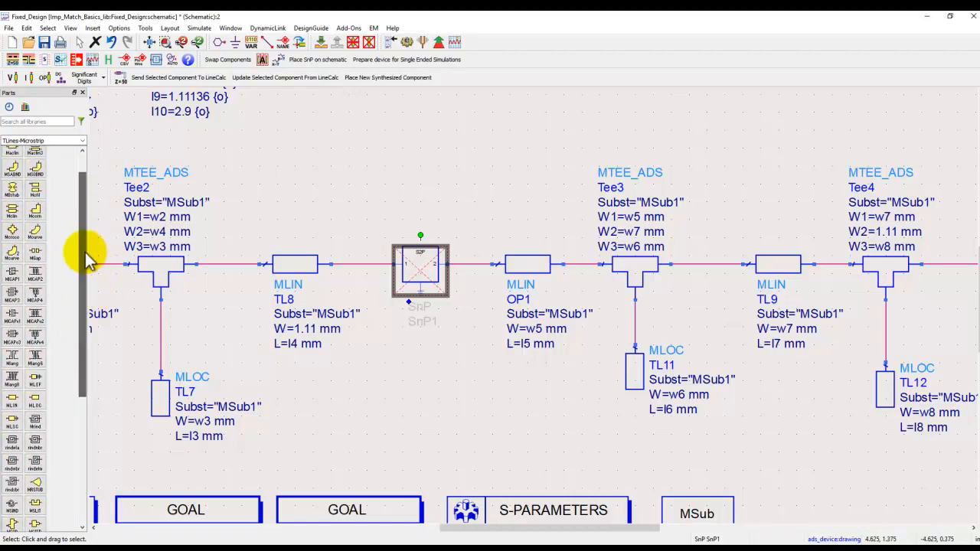
click(35, 255)
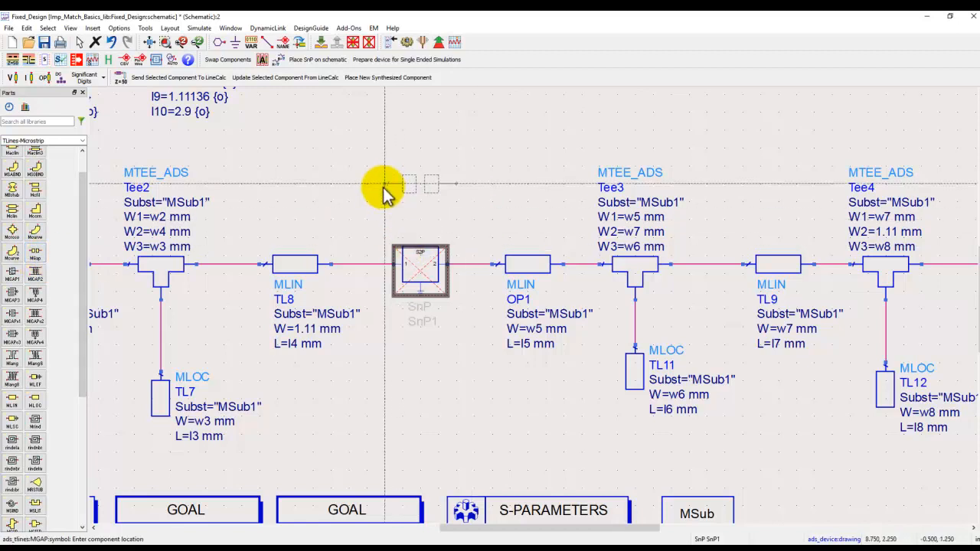
click(385, 150)
Wire the MGAP in parallel with SnP1, connecting its ends to the TL8 and OP1 sides
key(ctrl+w)
click(385, 148)
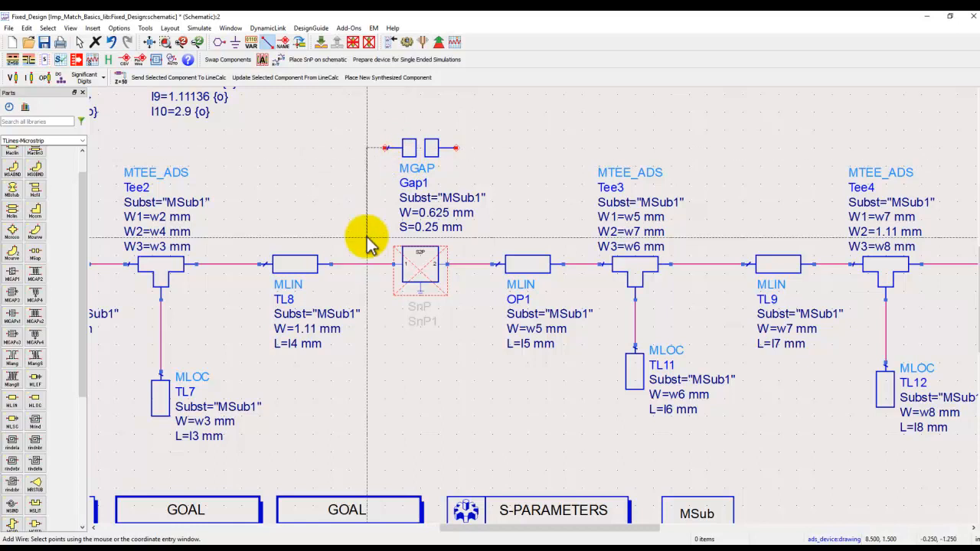
click(375, 264)
click(456, 148)
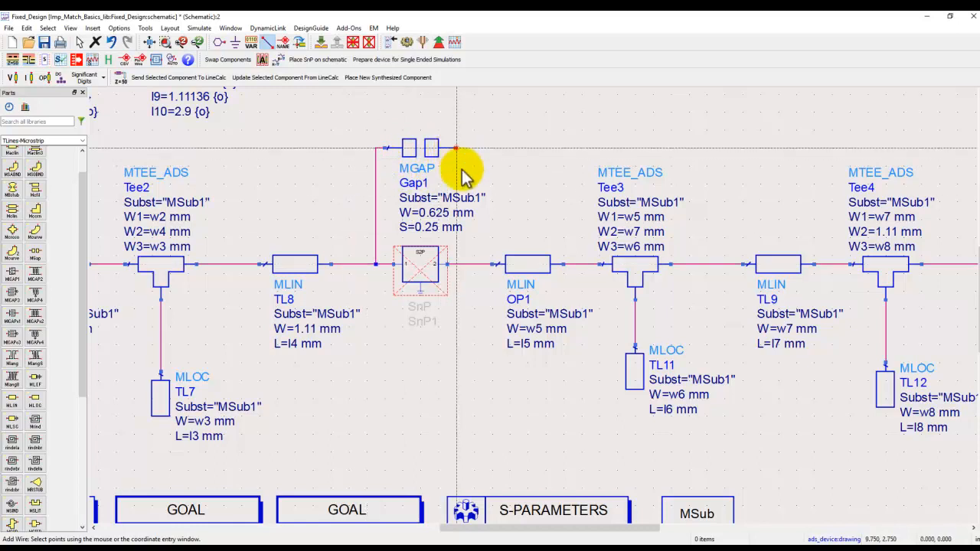
click(482, 264)
key(Escape)
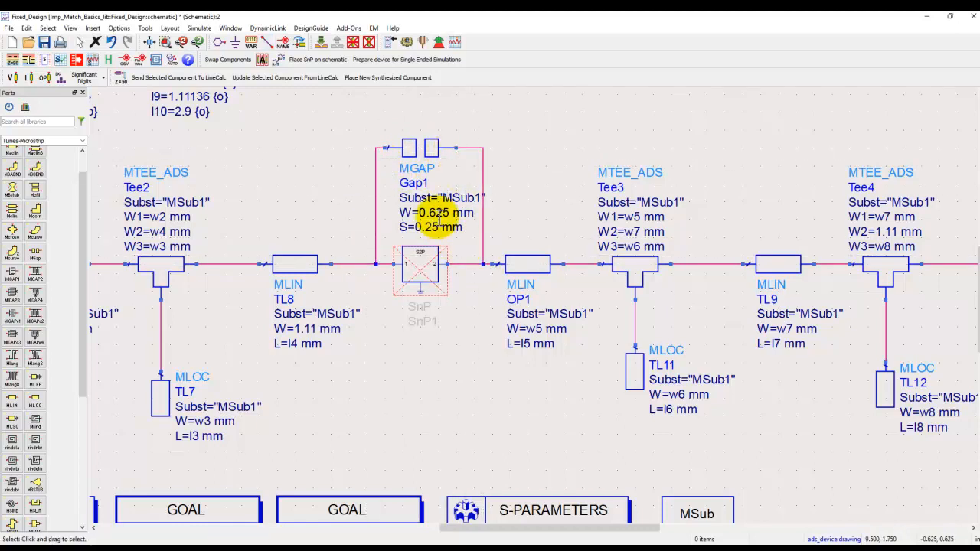
Set the microstrip gap's width W to 1.11 mm and its spacing S to 2 mm
double_click(438, 217)
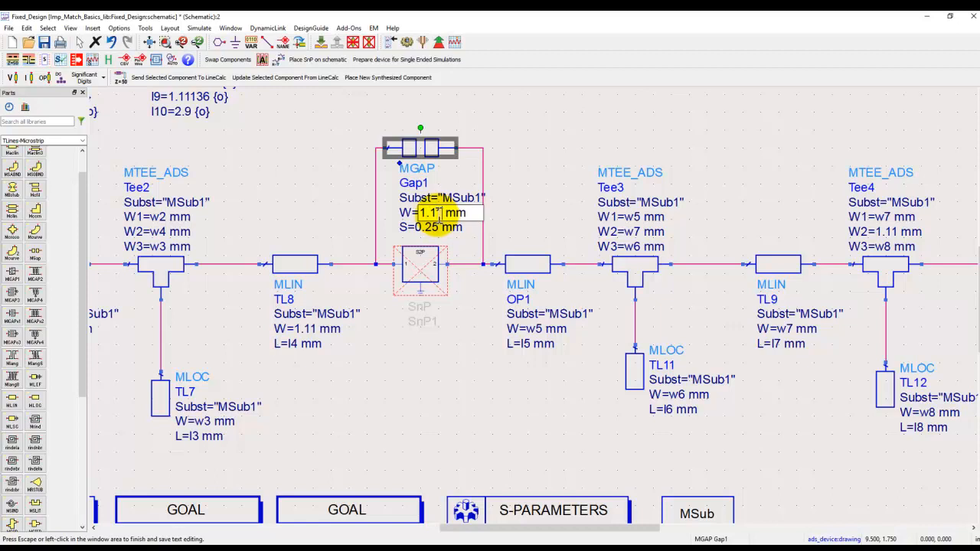
double_click(415, 229)
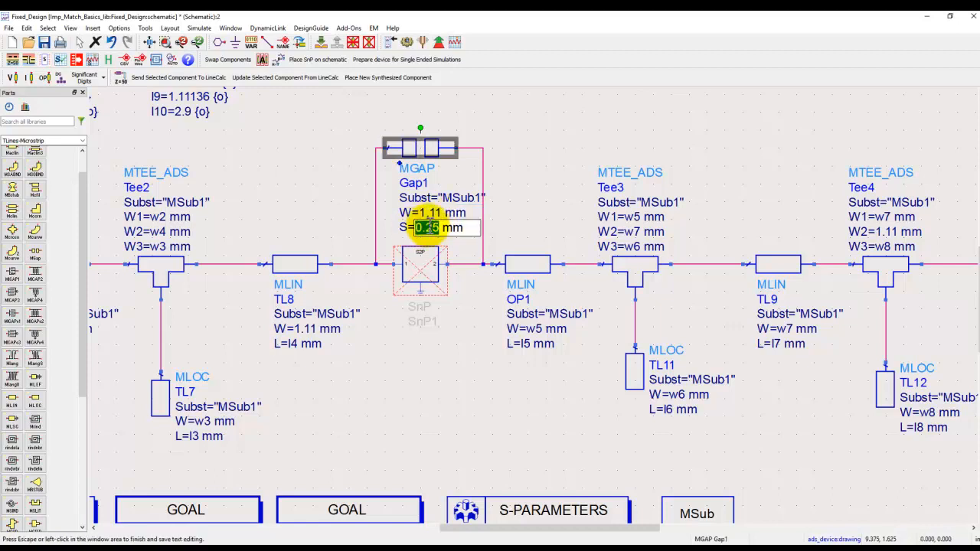
text(2)
click(509, 225)
click(495, 234)
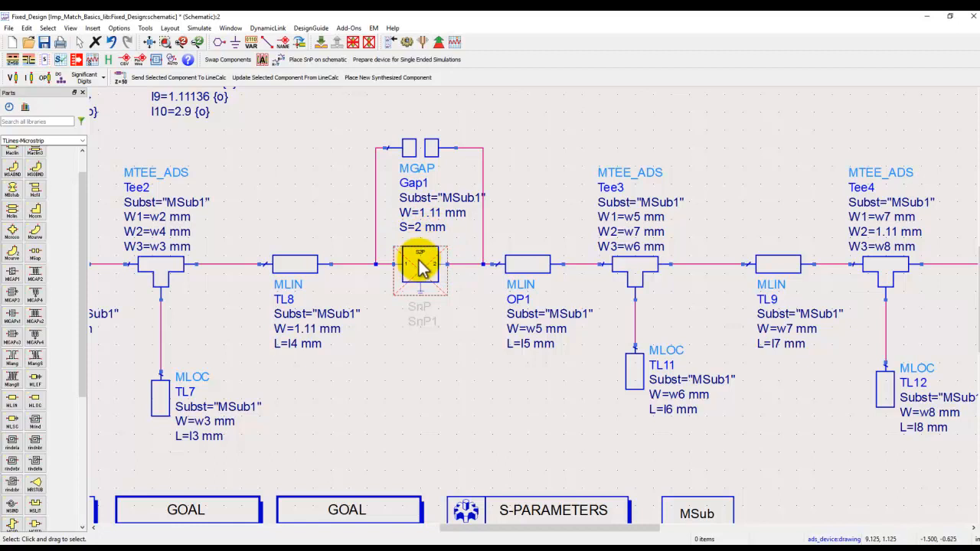
Generate the layout of the complete Fixed_Design matching network from the schematic
click(150, 41)
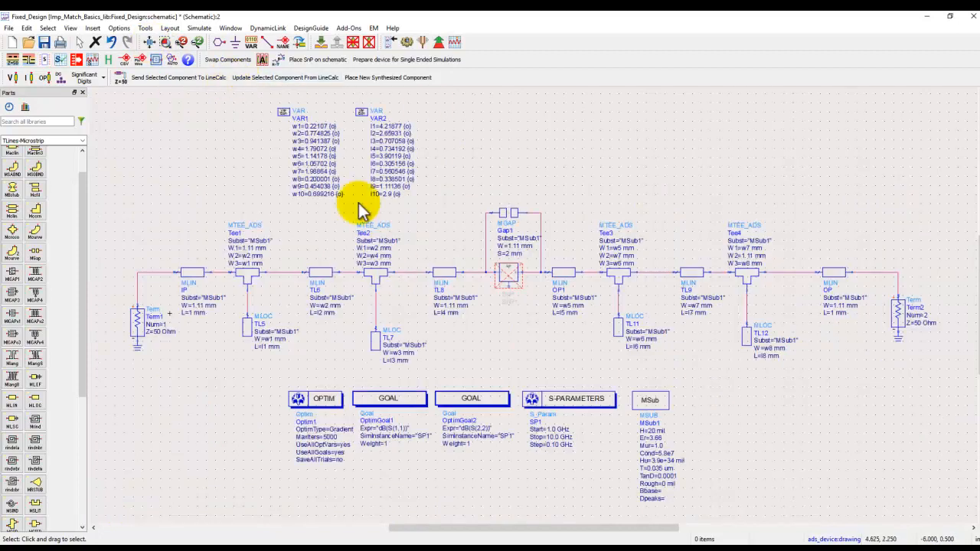
click(169, 28)
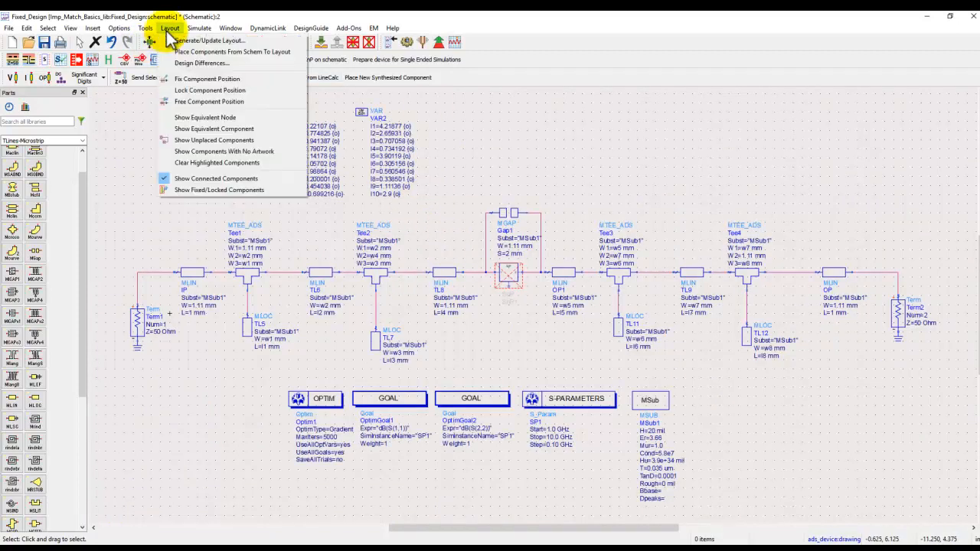
click(205, 42)
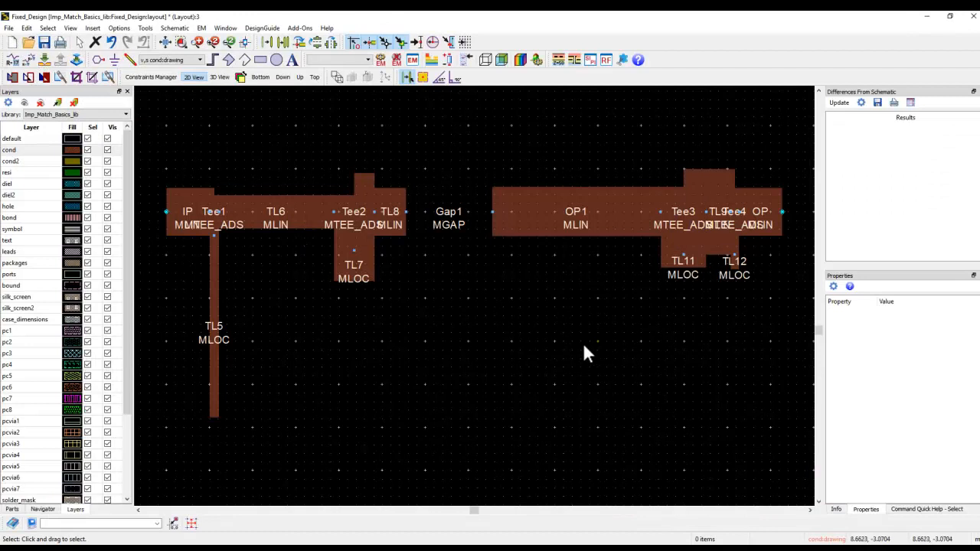
Pick out the IP and OP lines in the layout and hide the silk_screen and silk_screen2 layers
click(192, 224)
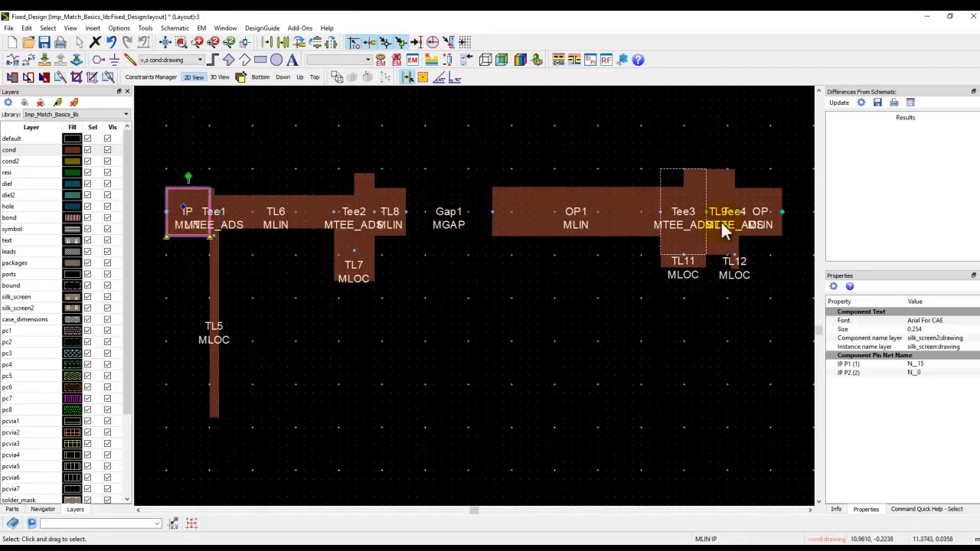
click(767, 235)
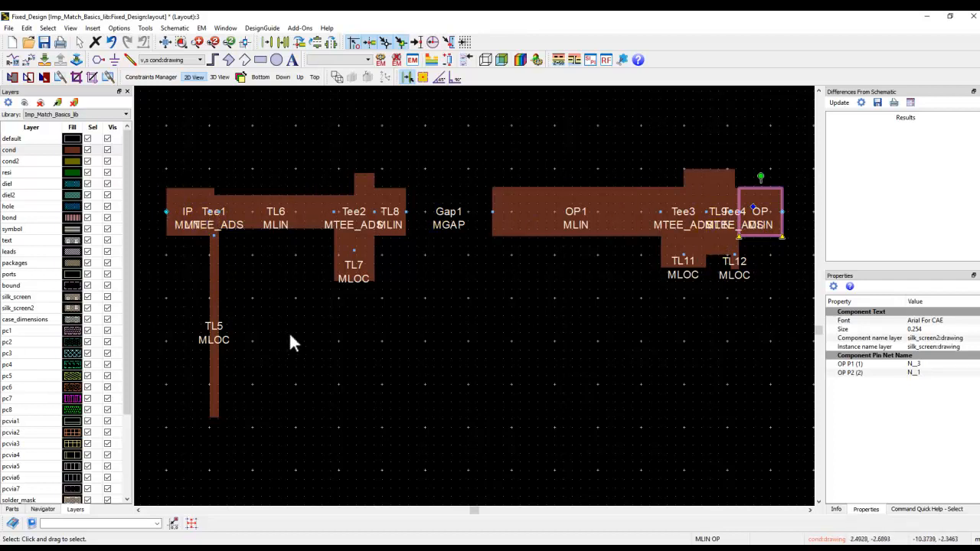
click(109, 297)
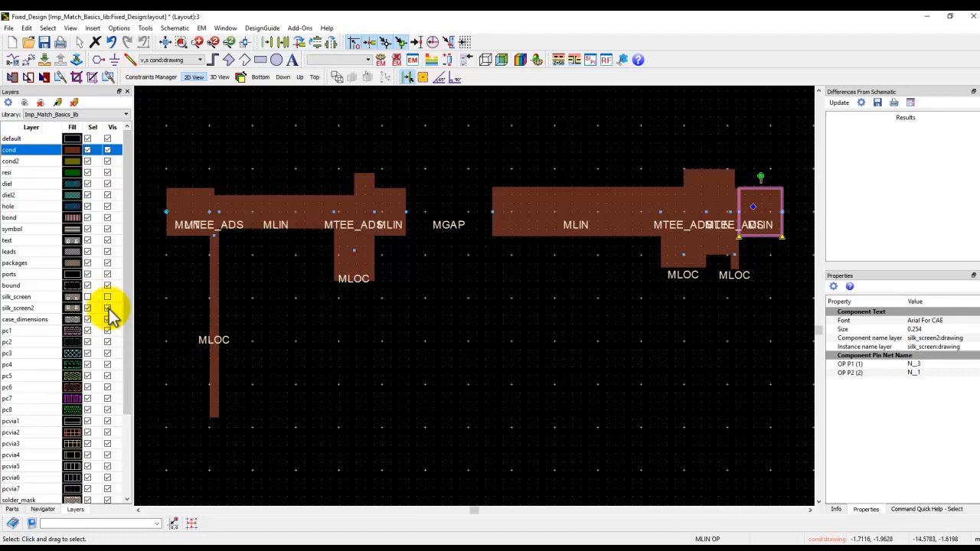
click(107, 307)
click(516, 320)
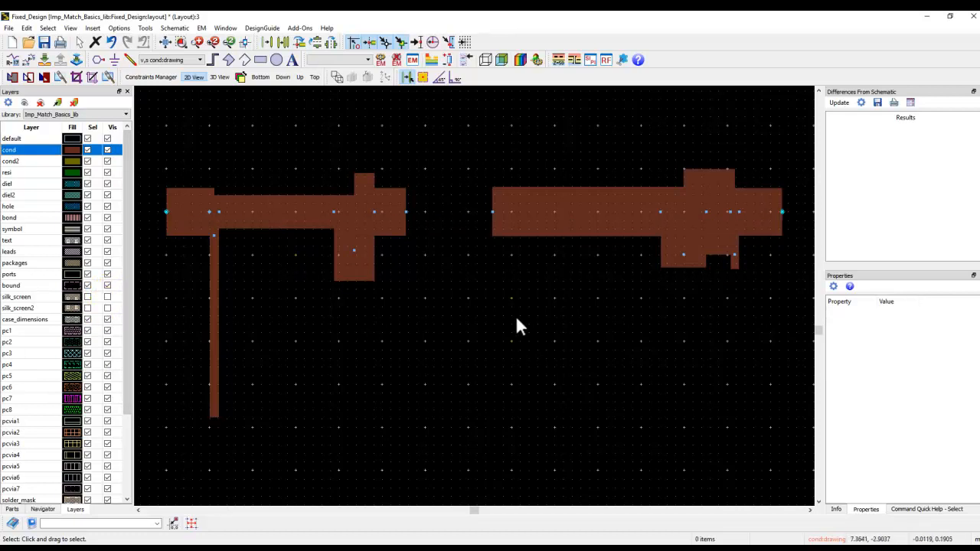
Inspect stubs TL7 and TL5 and the Tee2 junction, and make the silk_screen layer visible again
click(349, 260)
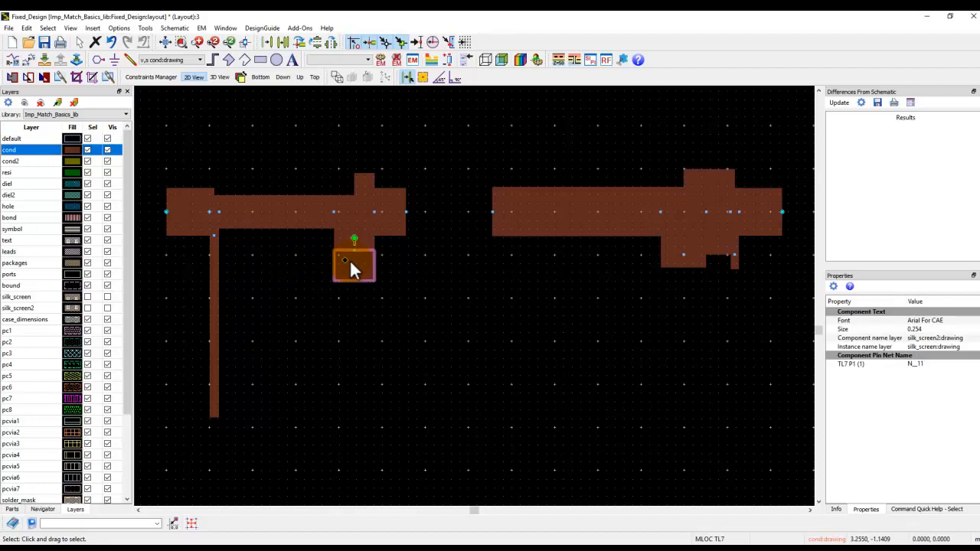
click(215, 307)
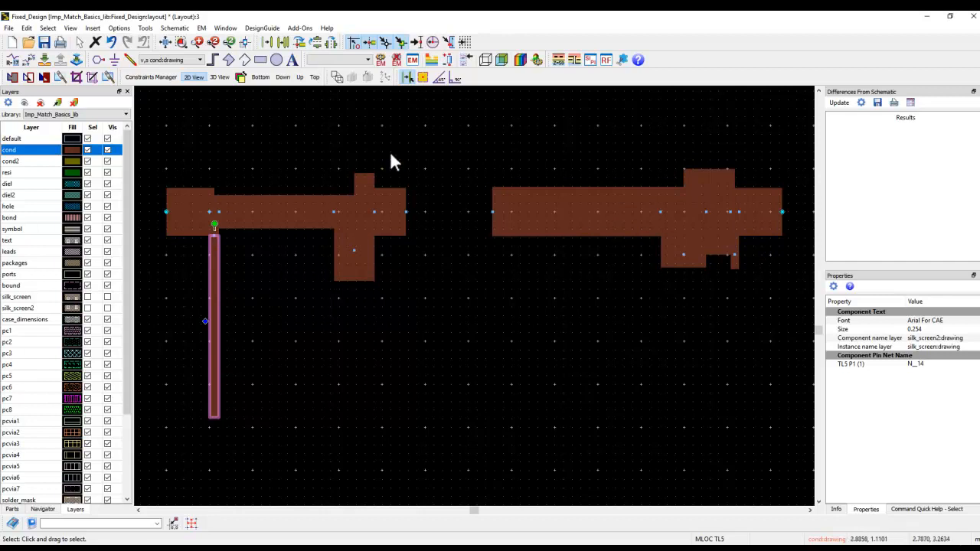
click(361, 226)
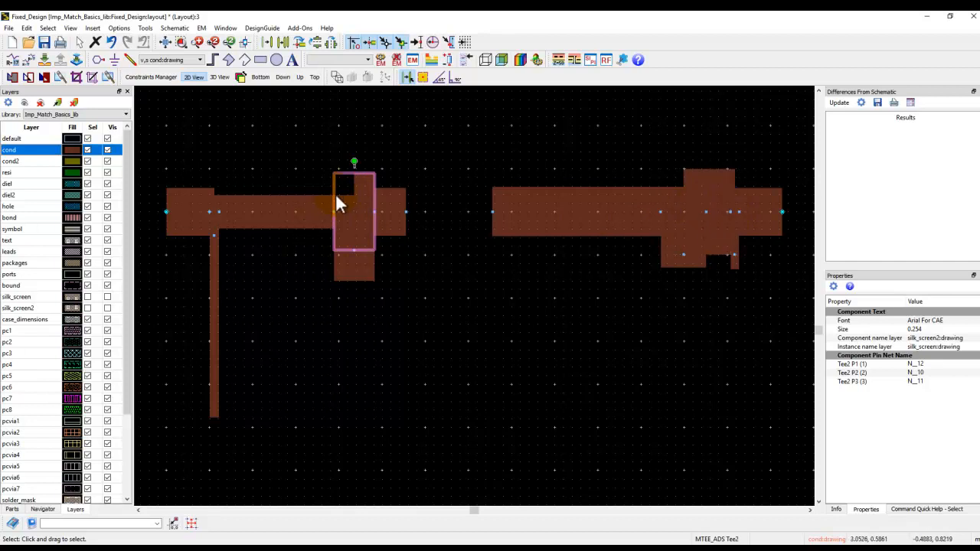
scroll(337, 204, up, 2)
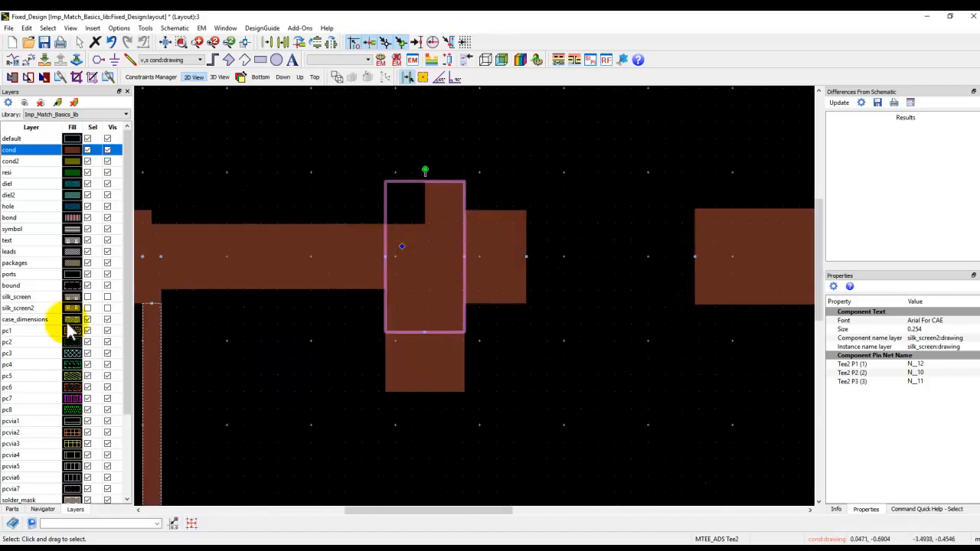
click(108, 306)
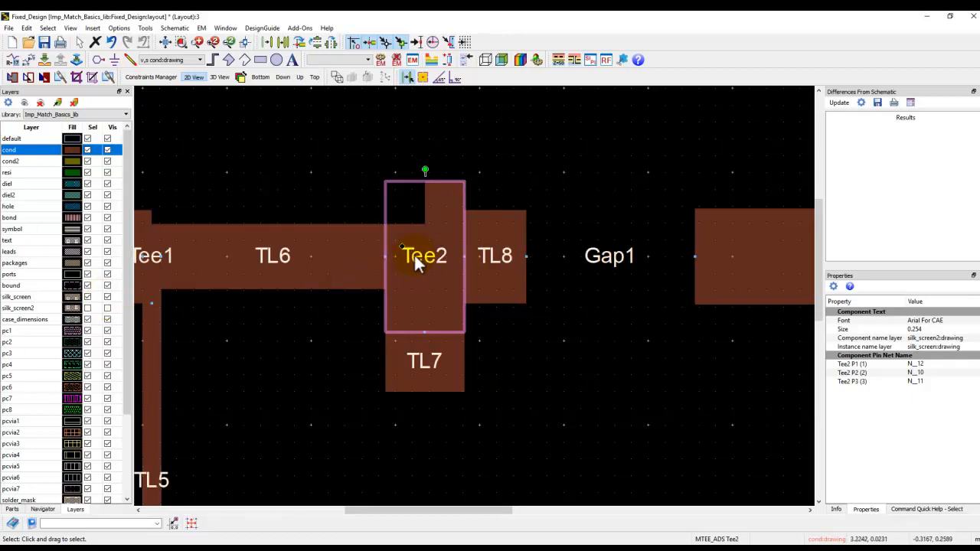
Switch to the Fixed_Design schematic, dismiss the layout generation status report, and set Tee2's W2 to 1.11 mm
mouse_move(440, 545)
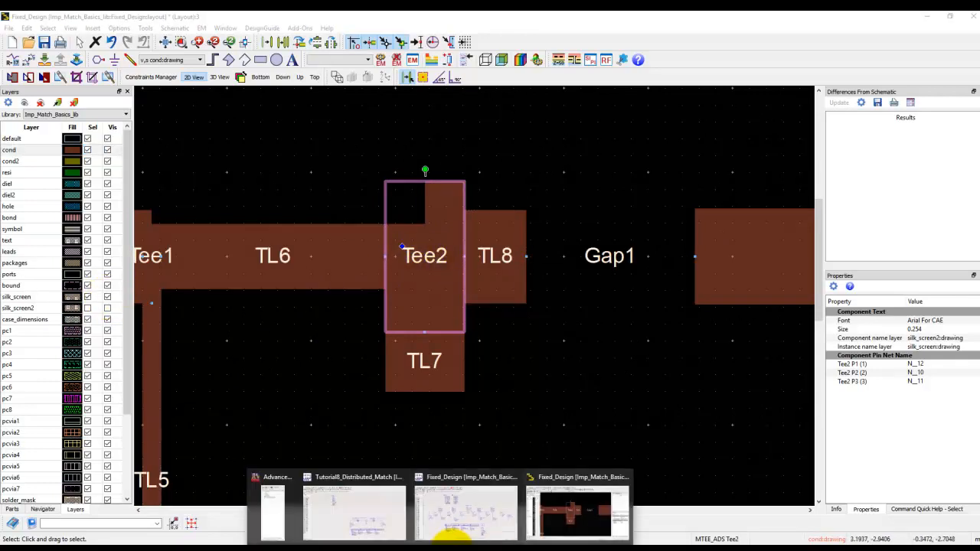
click(492, 525)
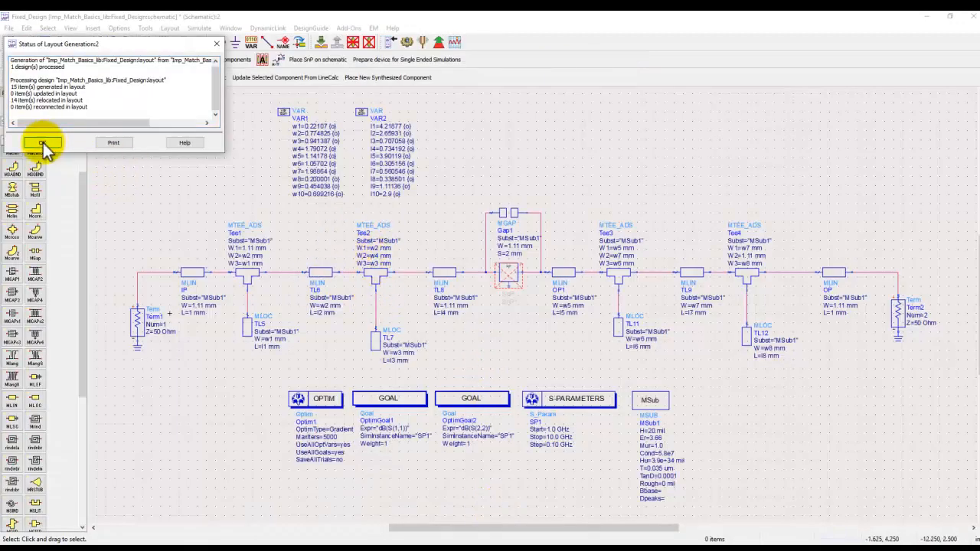
scroll(398, 321, up, 1)
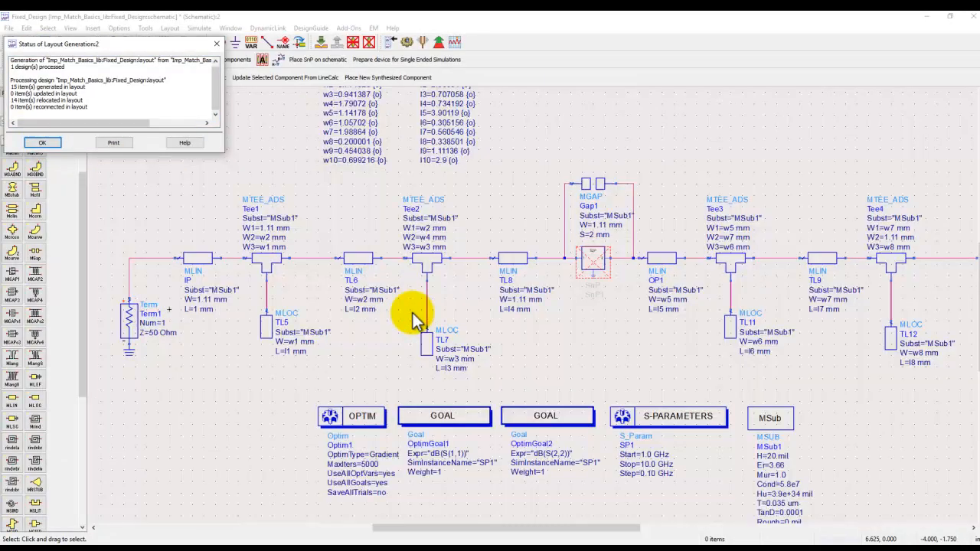
click(42, 142)
scroll(505, 318, up, 1)
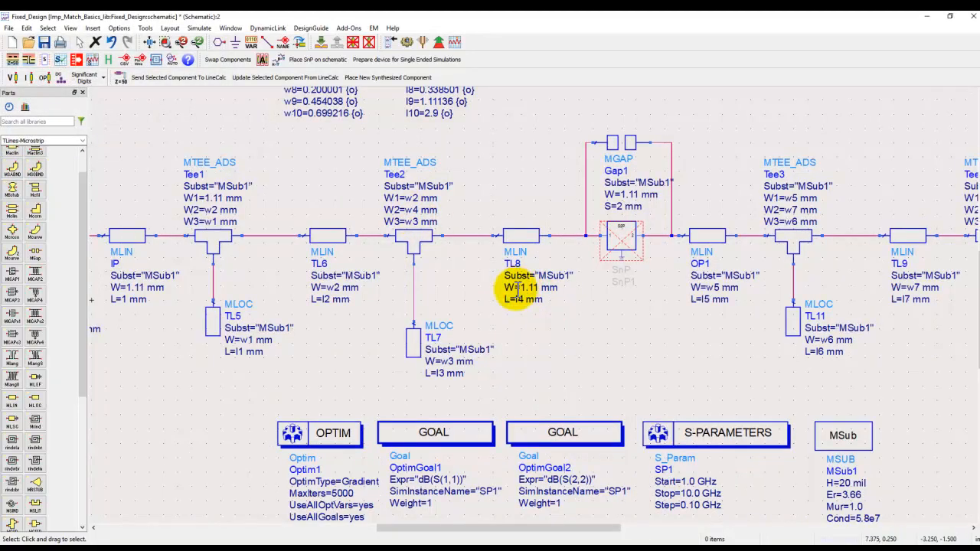
double_click(413, 210)
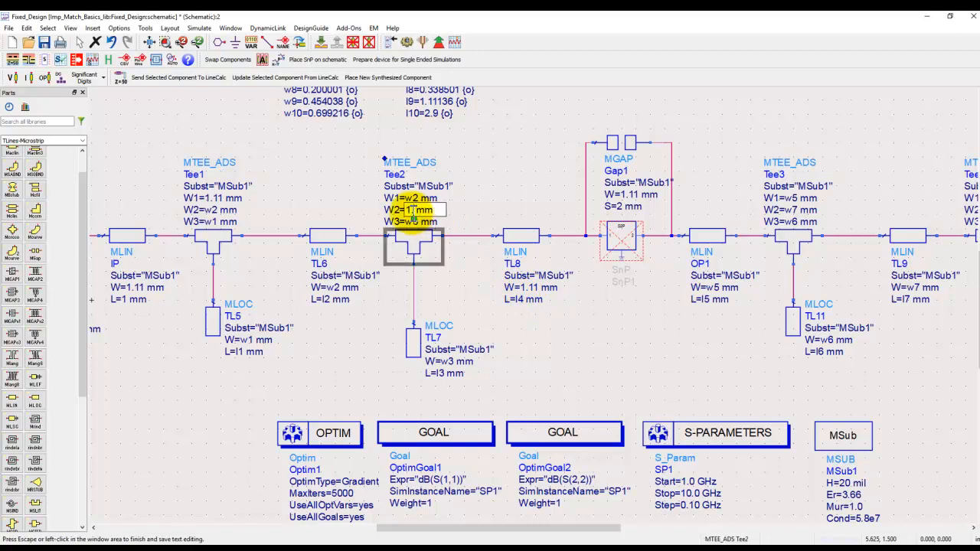
click(511, 167)
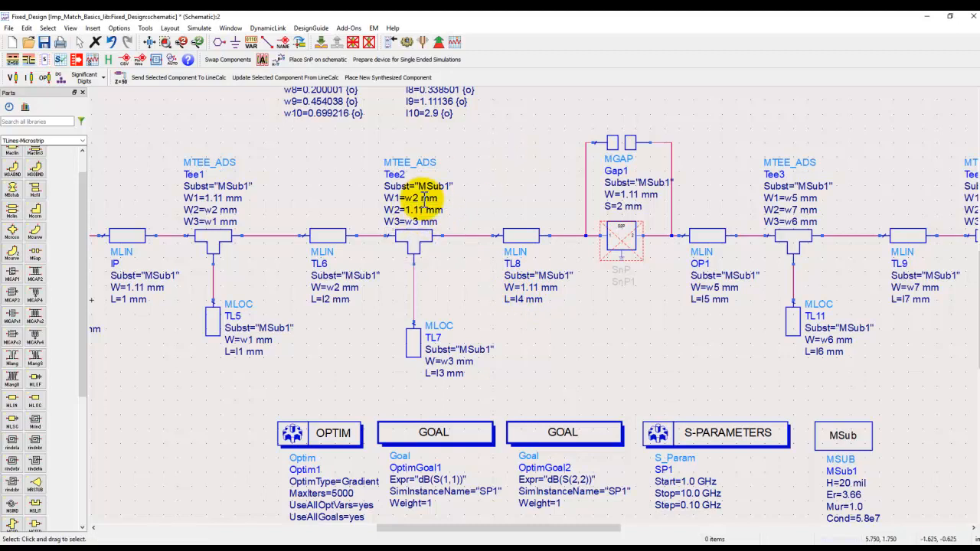
Reactivate the SnP1 component and simulate the design to check its S-parameters with the corrected tee
click(407, 41)
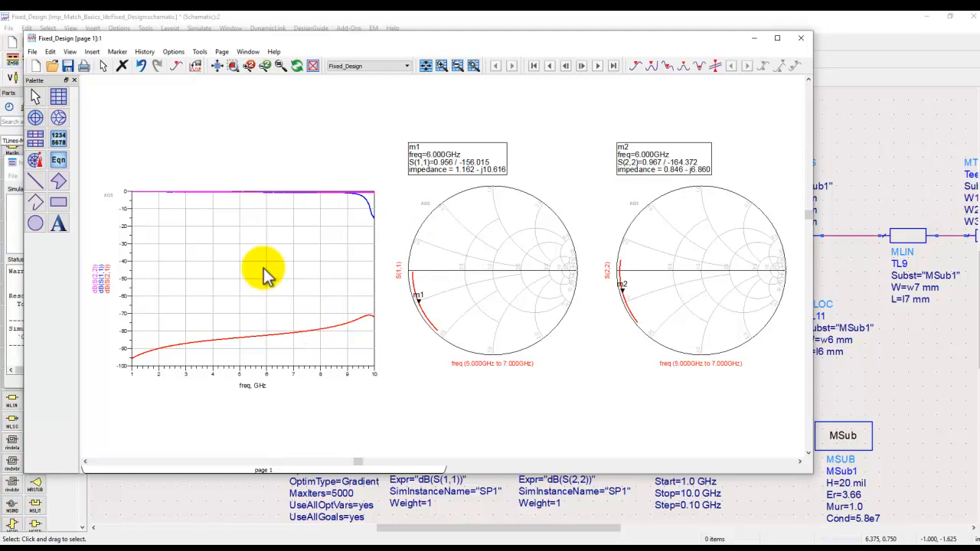
click(845, 175)
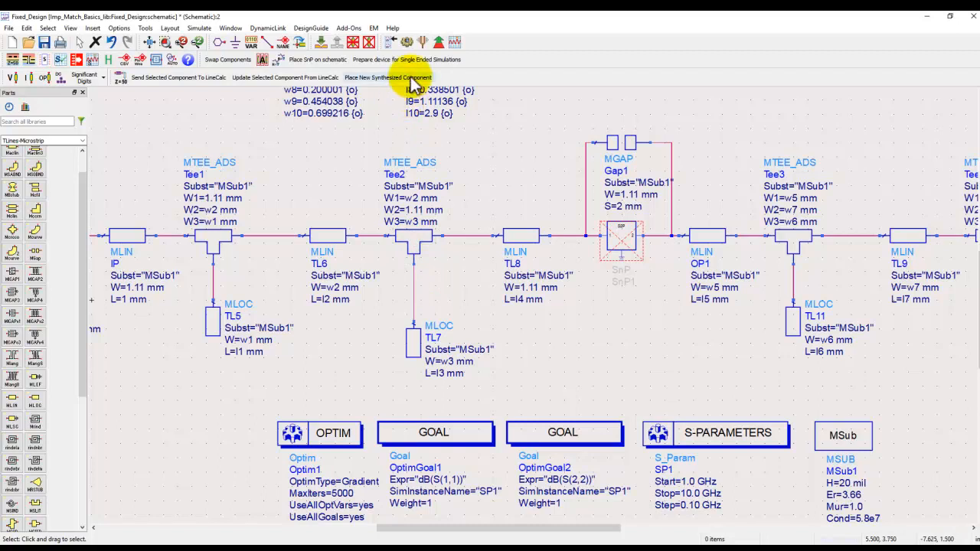
click(620, 233)
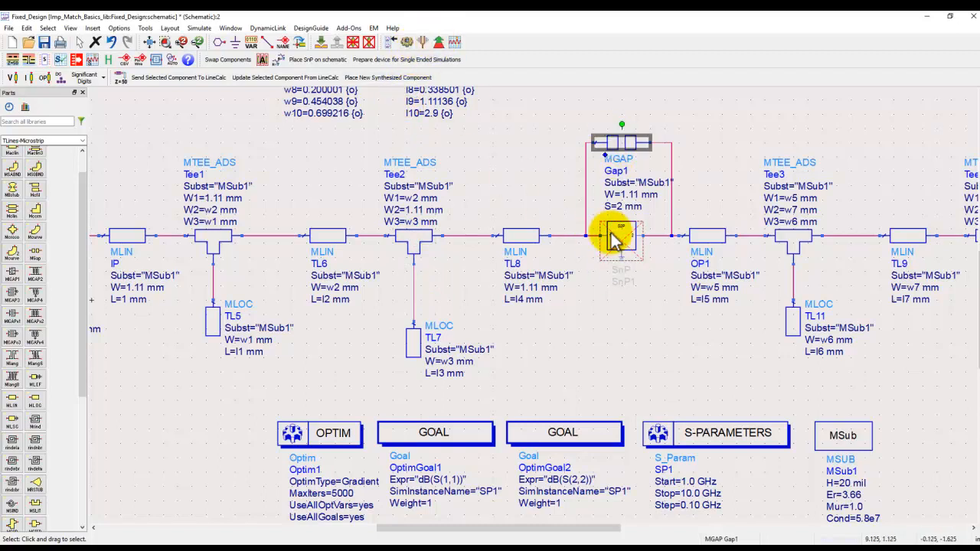
click(365, 42)
click(406, 41)
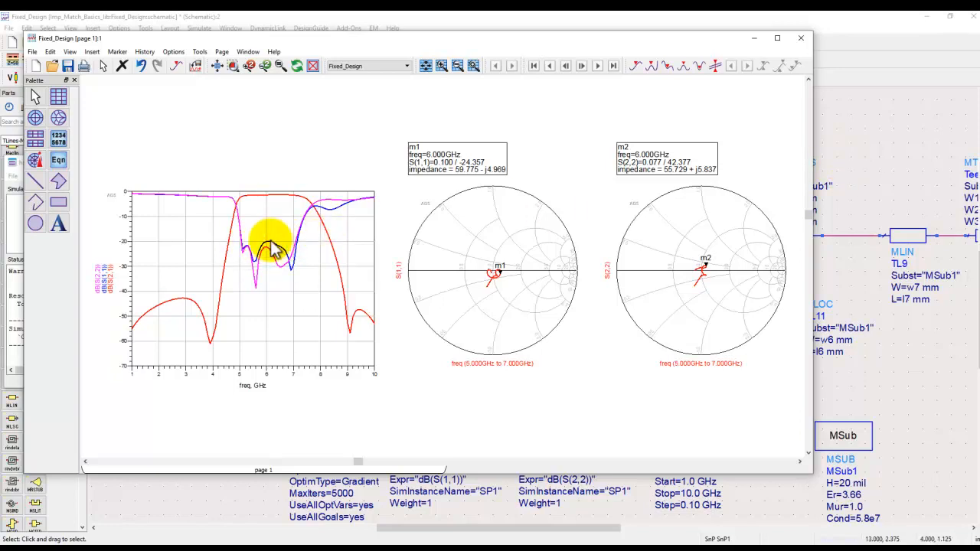
click(877, 170)
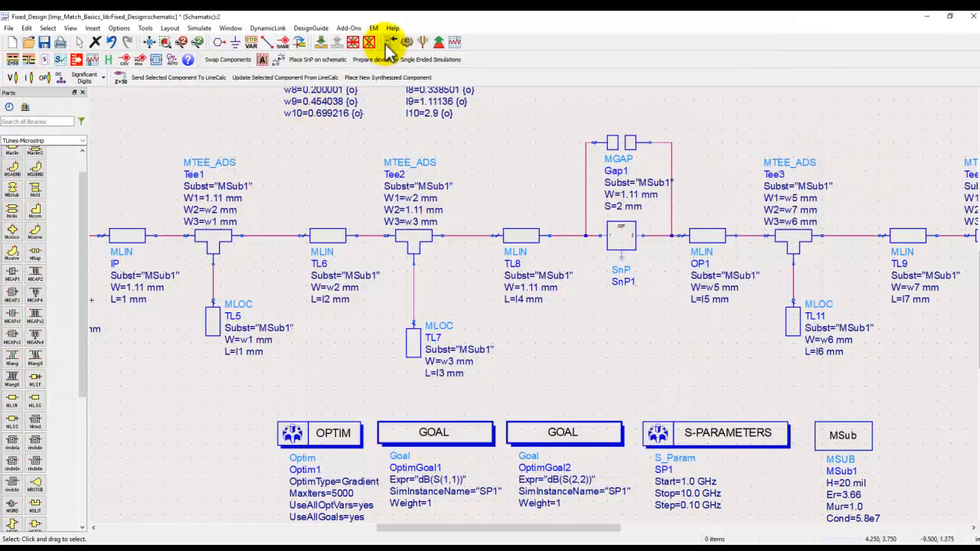
Optimize the matching network again, stop the run, update the design with the optimized variables, and review the S-parameter plots
click(438, 42)
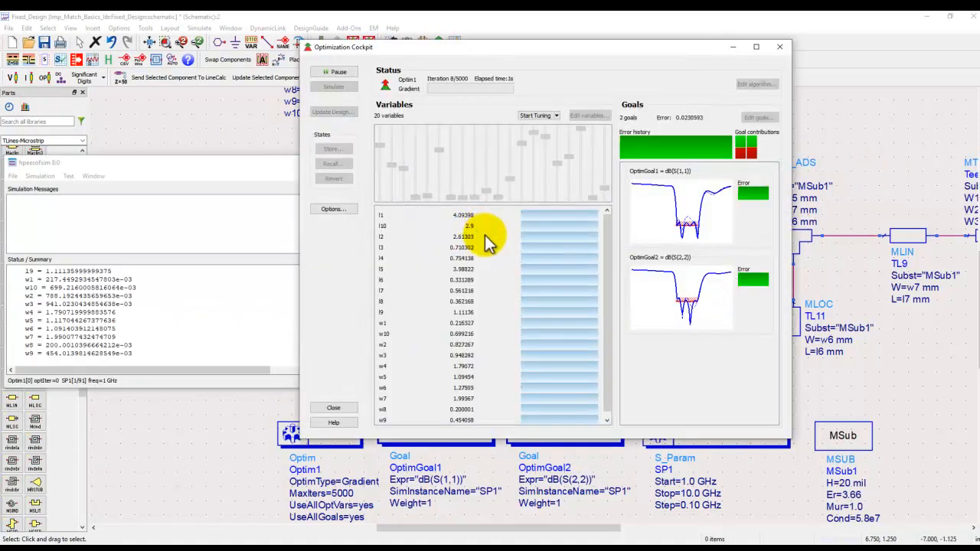
click(865, 177)
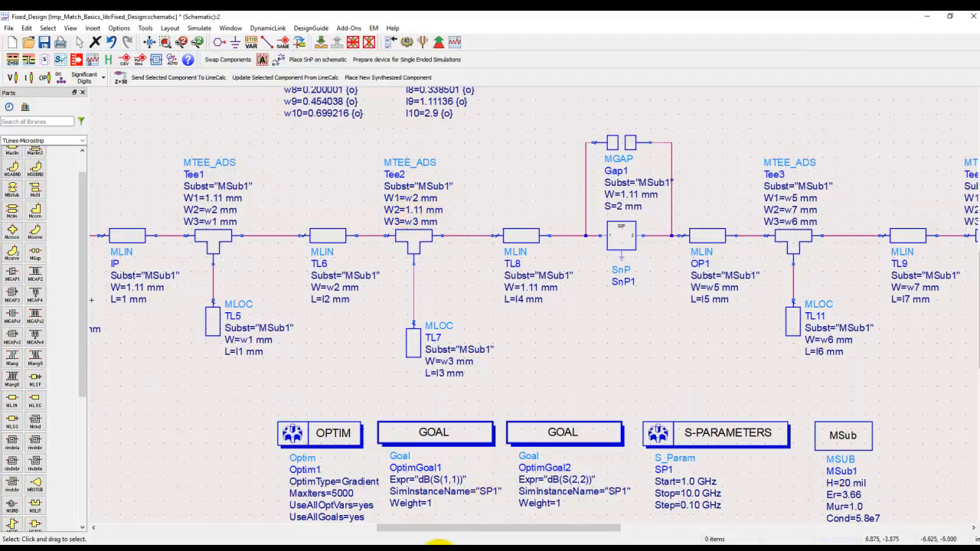
mouse_move(439, 544)
click(623, 516)
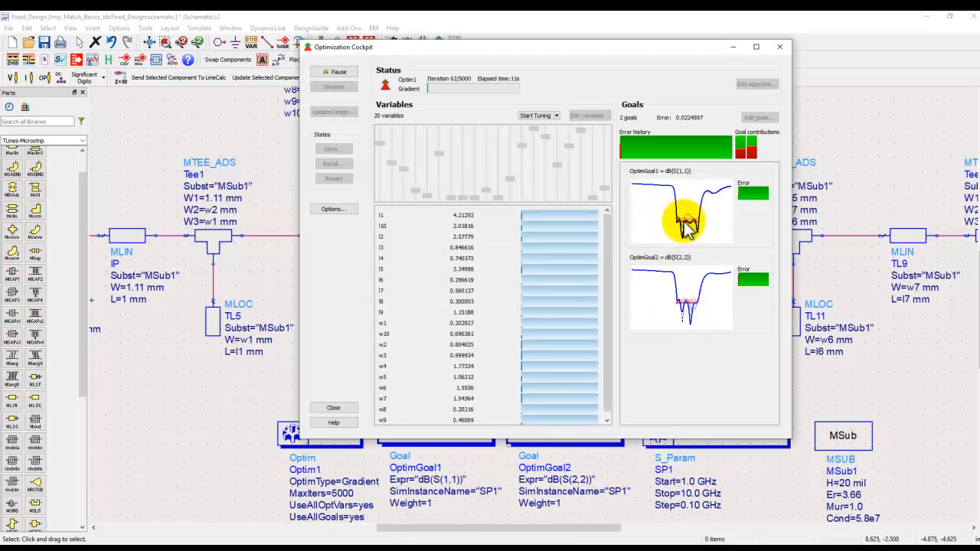
click(333, 72)
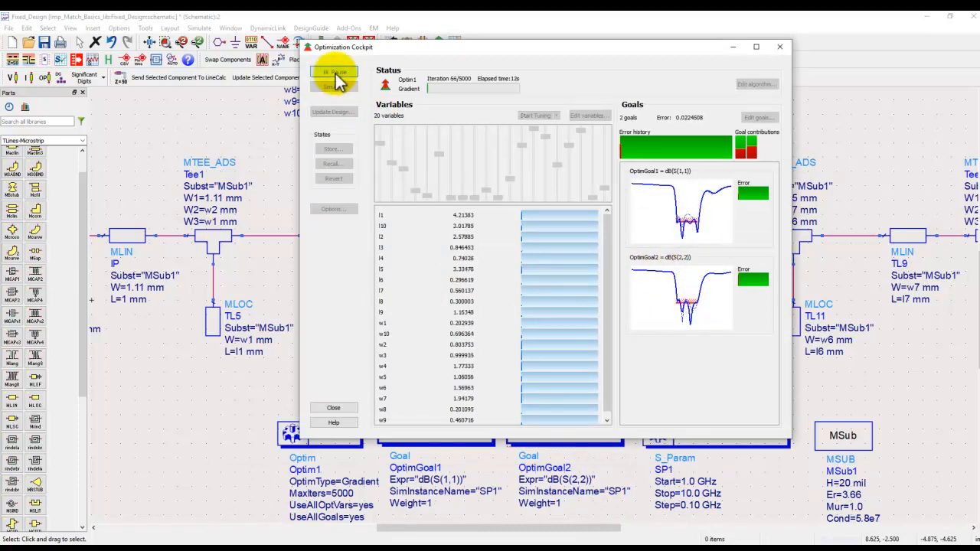
click(333, 408)
click(540, 224)
click(548, 270)
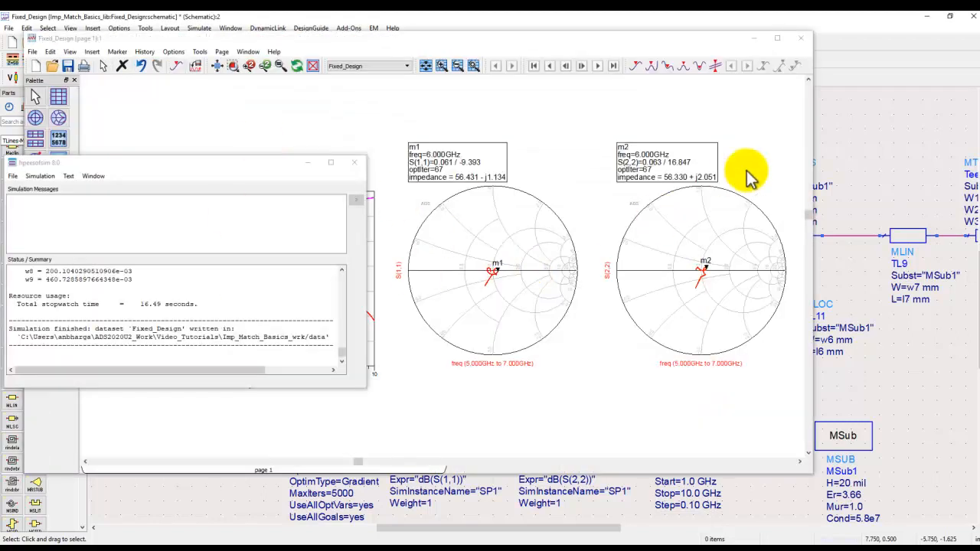
click(524, 149)
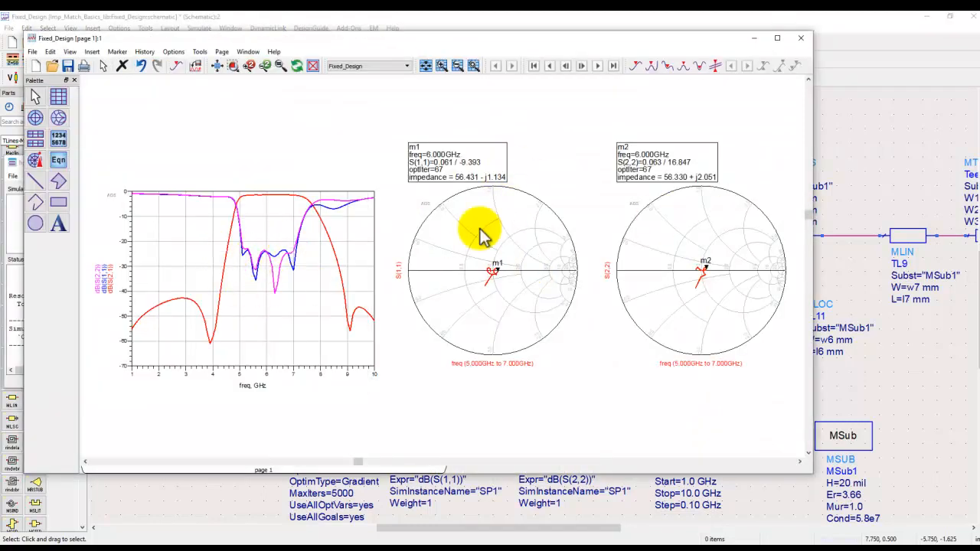
Update the Fixed_Design layout from the schematic, synchronizing the entire design
click(854, 129)
click(170, 27)
click(169, 36)
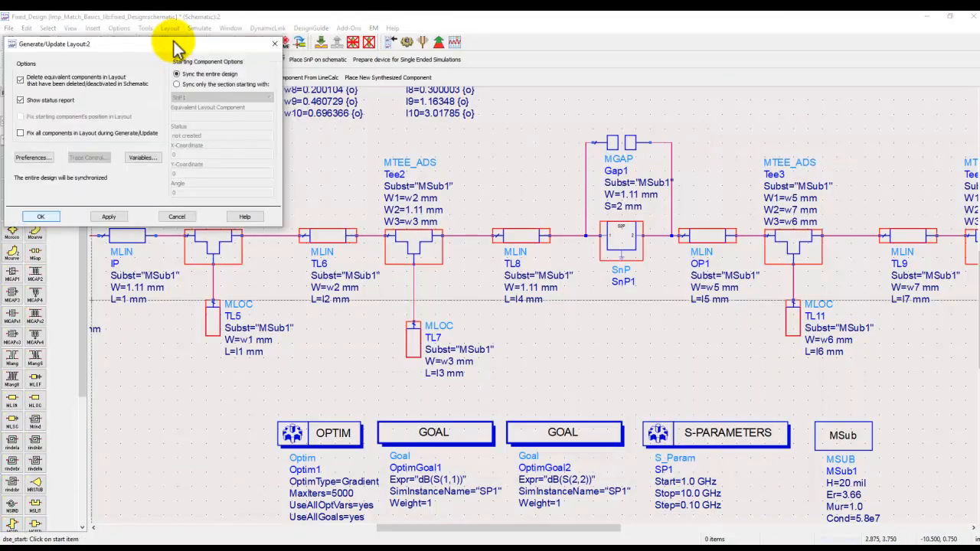
click(34, 216)
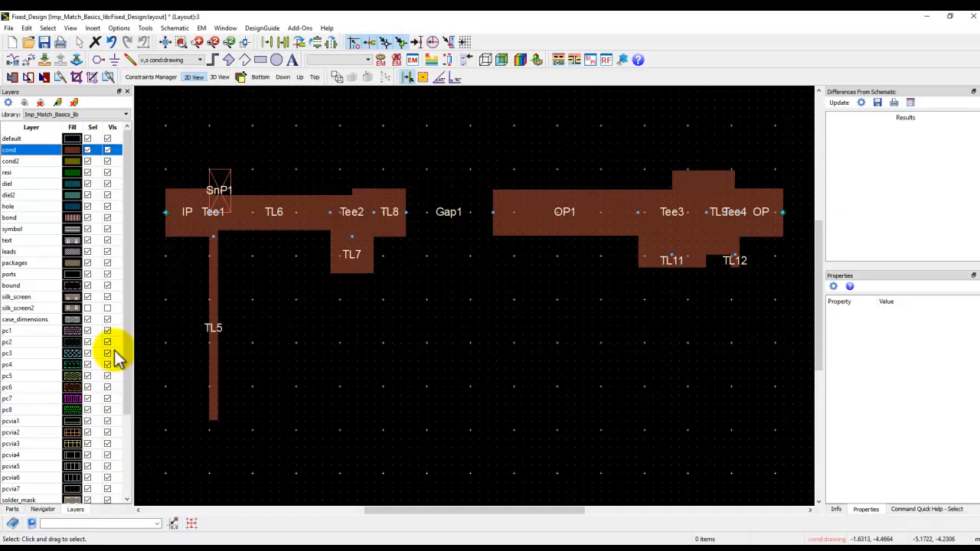
Delete the SnP1 component overlapping Tee1 from the layout and examine the Tee2 junction
click(218, 194)
key(Escape)
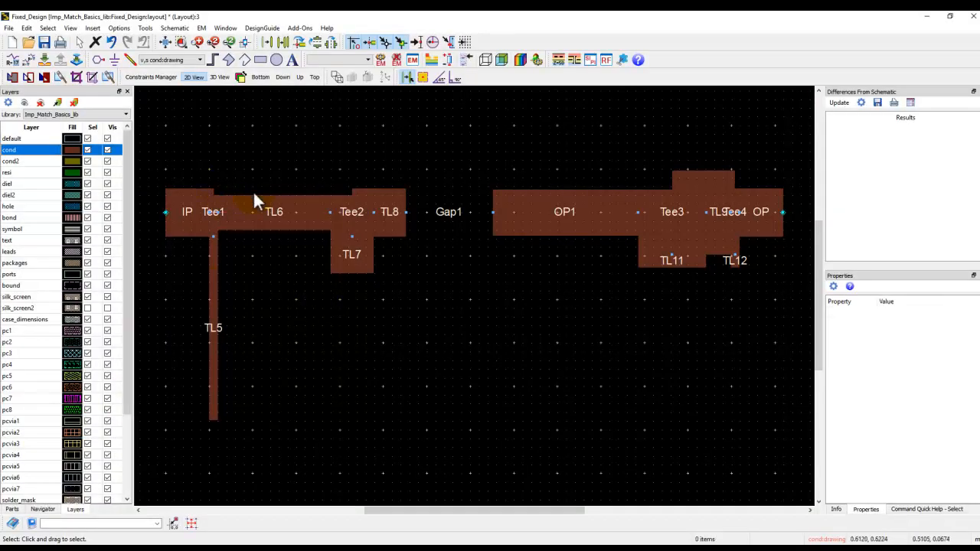
scroll(428, 243, up, 1)
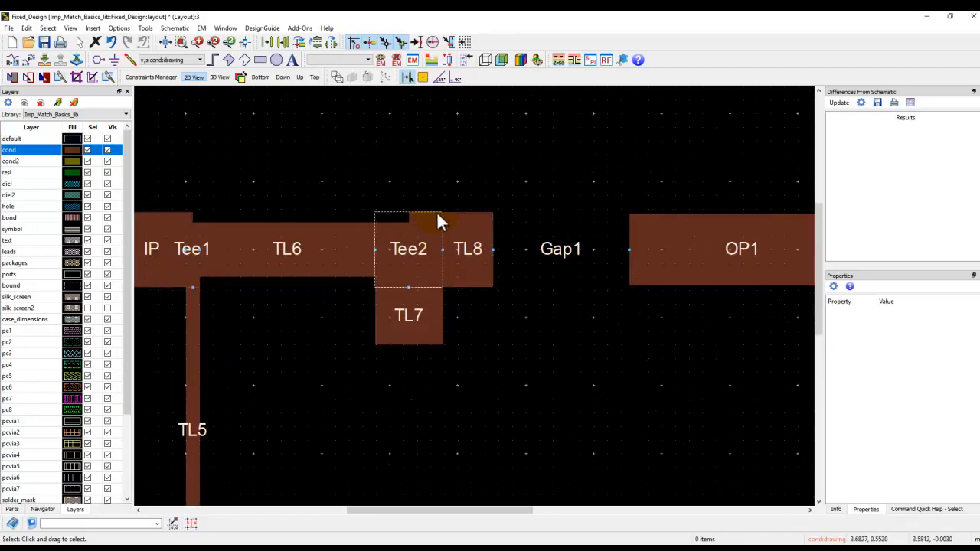
scroll(445, 345, down, 3)
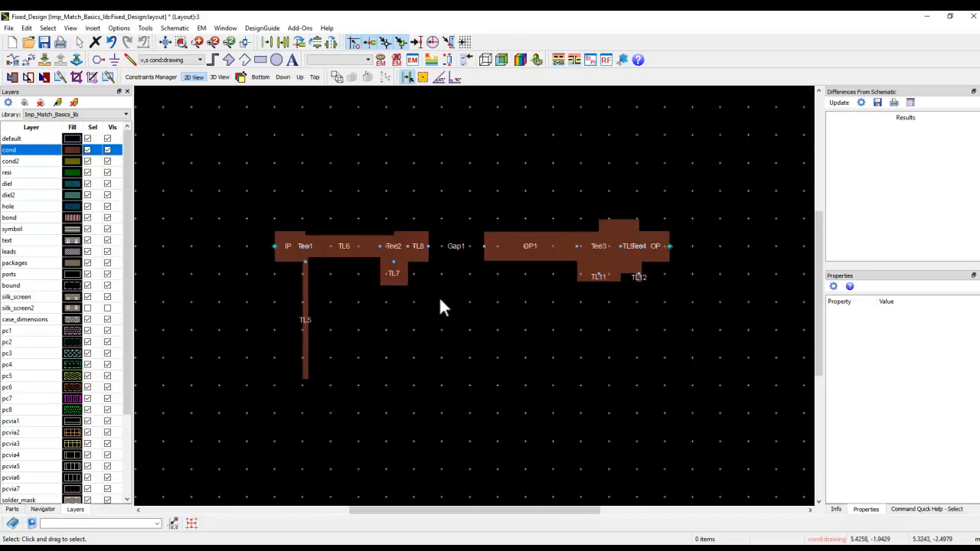
Place pins P1 at IP's outer end, P2 and P3 on the TL8 and OP1 sides of Gap1, and P4 at OP's outer end
click(98, 59)
click(269, 247)
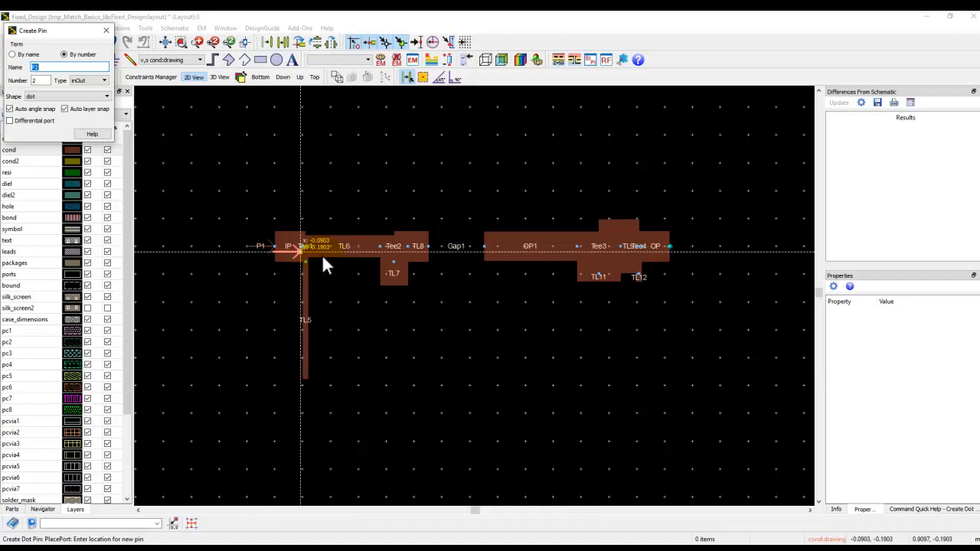
click(429, 246)
click(483, 246)
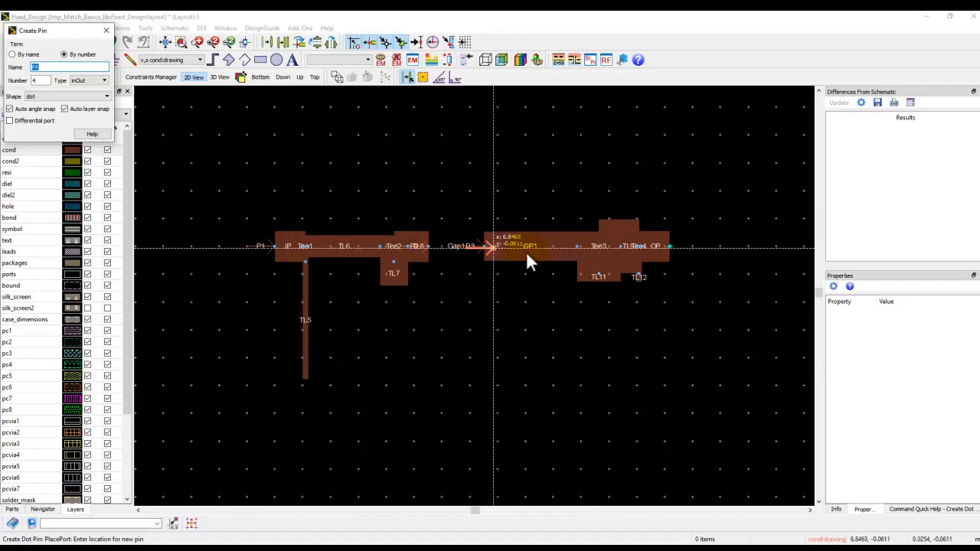
click(669, 245)
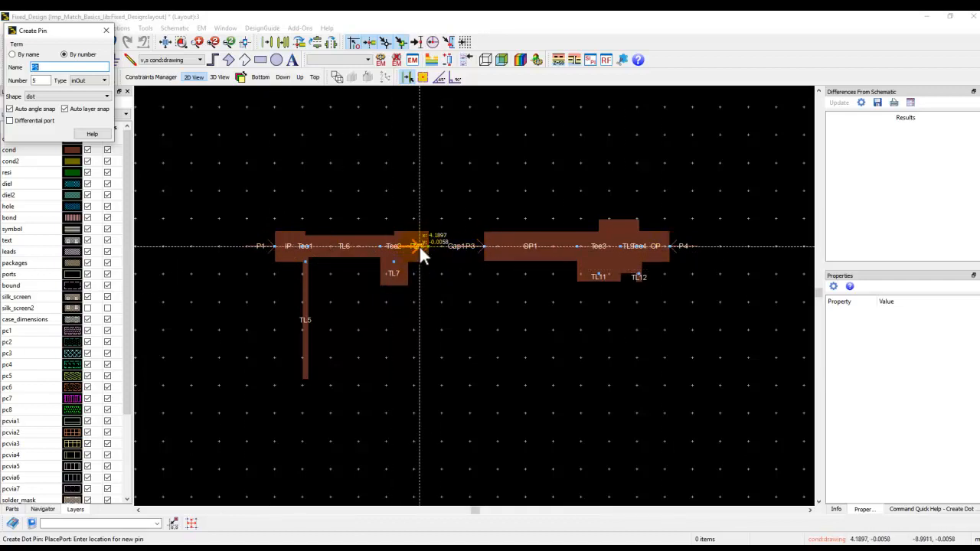
key(Escape)
scroll(463, 283, up, 2)
scroll(462, 294, up, 2)
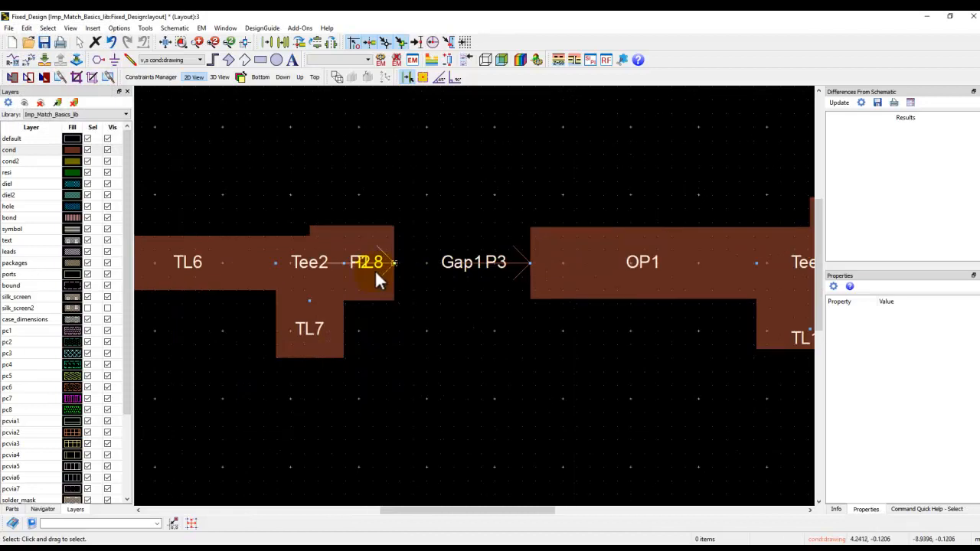
Create a new substrate file named substrate1 from the 25milAlumina template
scroll(455, 340, down, 4)
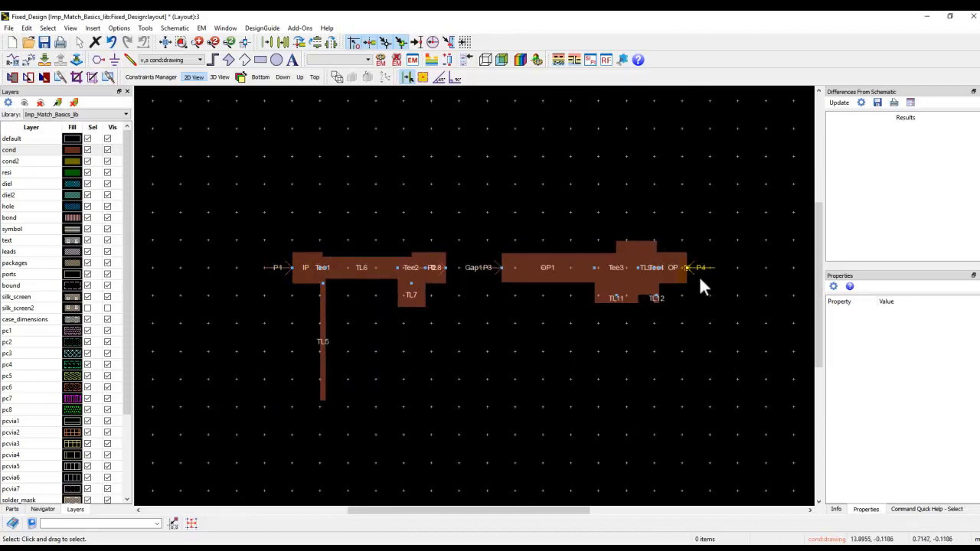
click(431, 60)
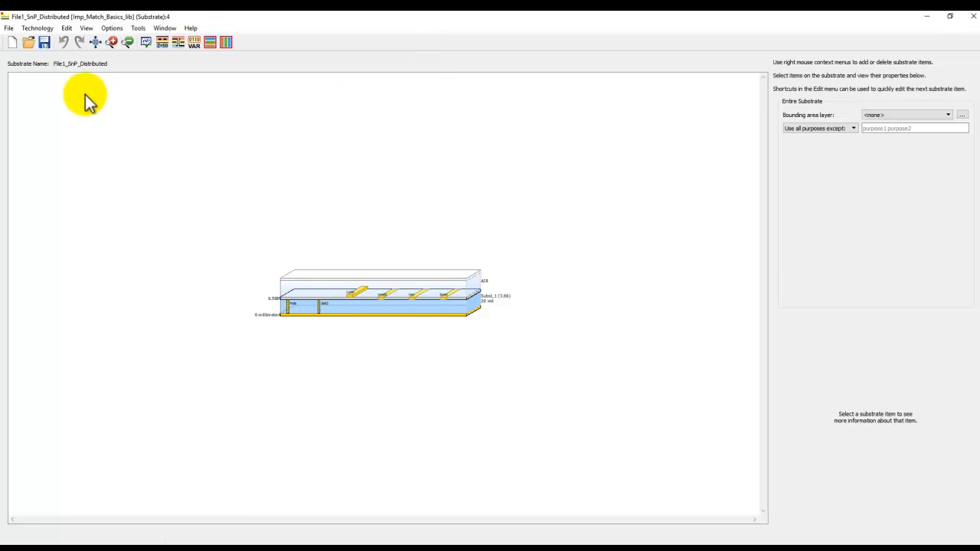
click(11, 43)
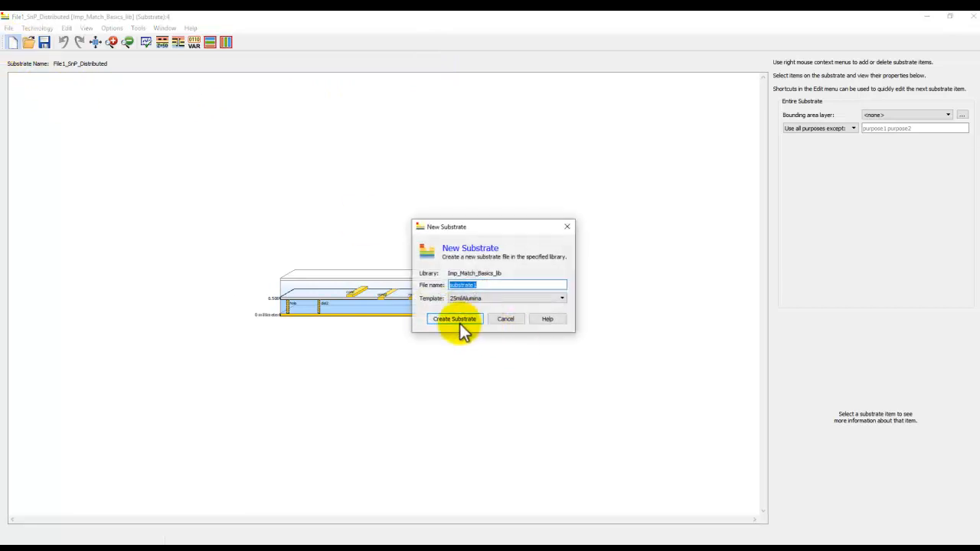
click(459, 323)
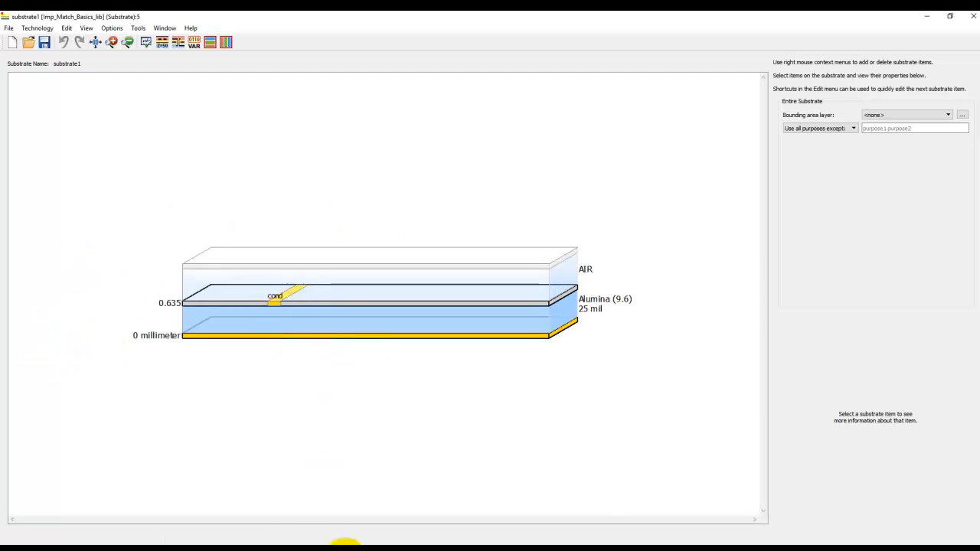
Check the MSub1 substrate parameters in the Fixed_Design schematic, dismiss the layout generation status, and return to the substrate1 window
click(433, 542)
click(389, 535)
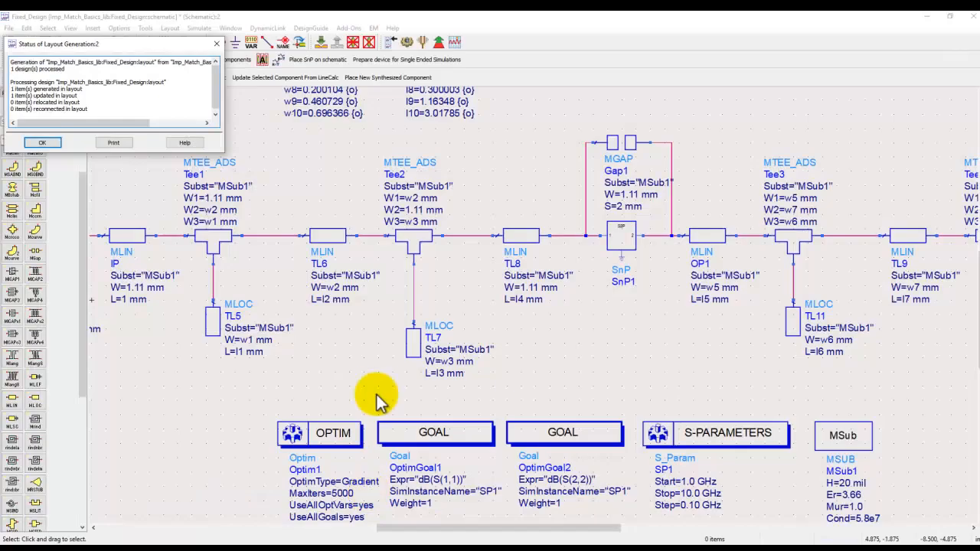
scroll(377, 396, down, 5)
scroll(788, 375, up, 8)
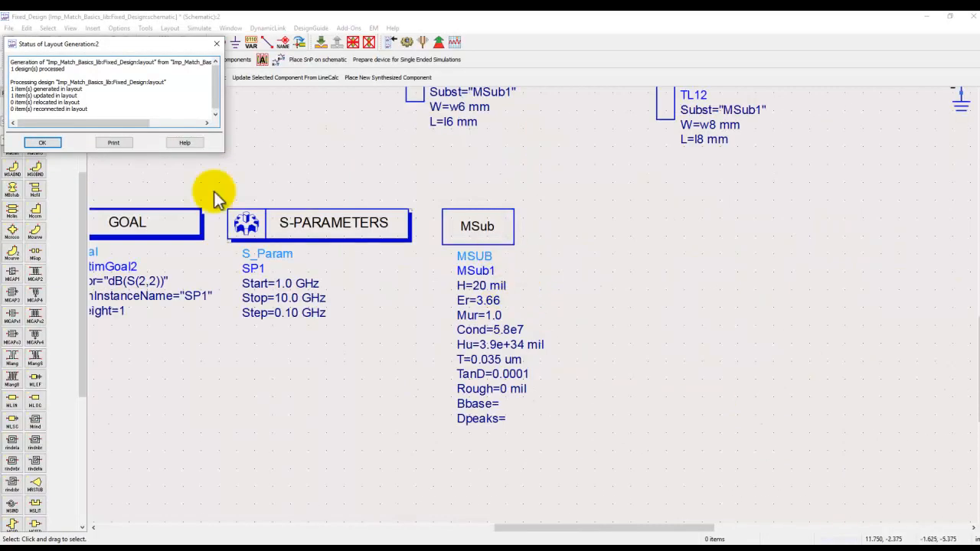
click(42, 143)
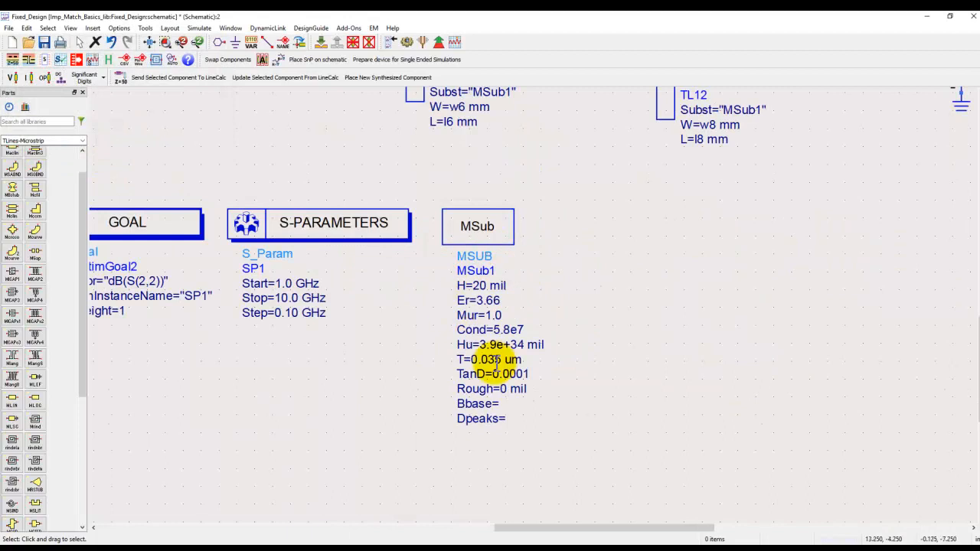
mouse_move(444, 543)
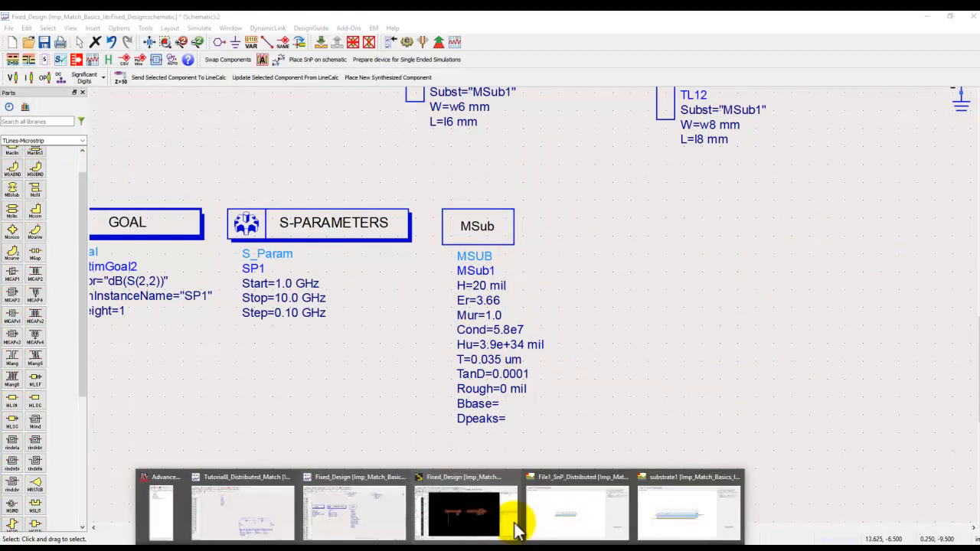
click(680, 505)
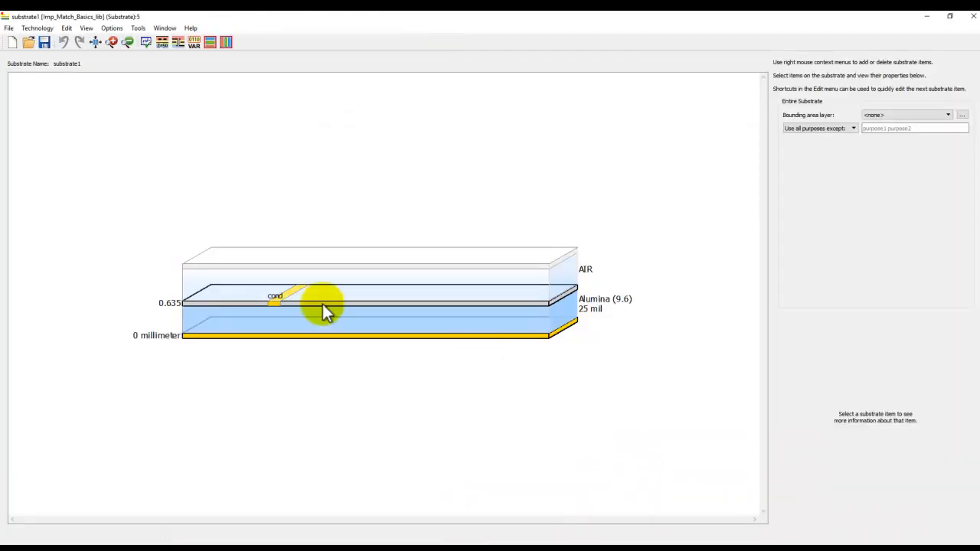
Import a substrate from the Fixed_Design schematic, with Fixed_Design as the EM substrate name
click(9, 28)
mouse_move(37, 156)
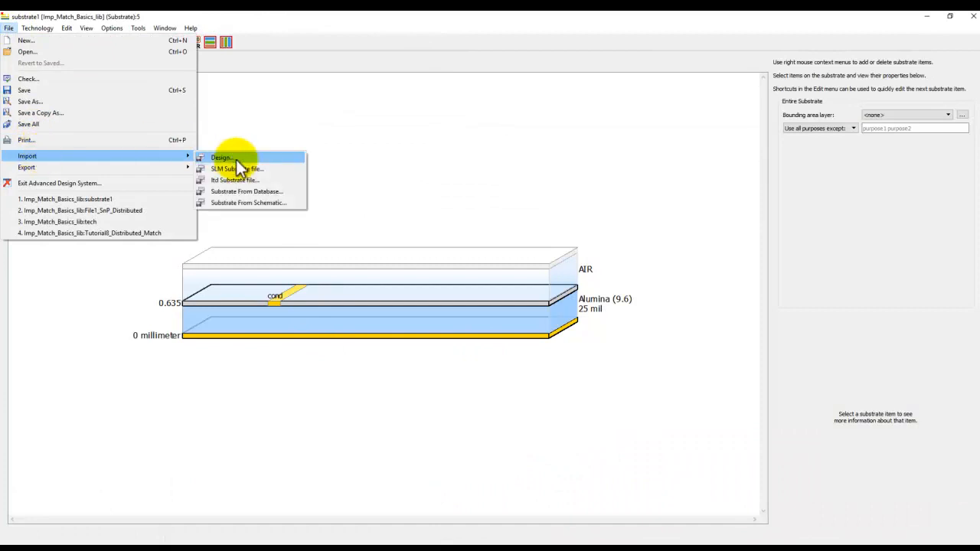
click(240, 201)
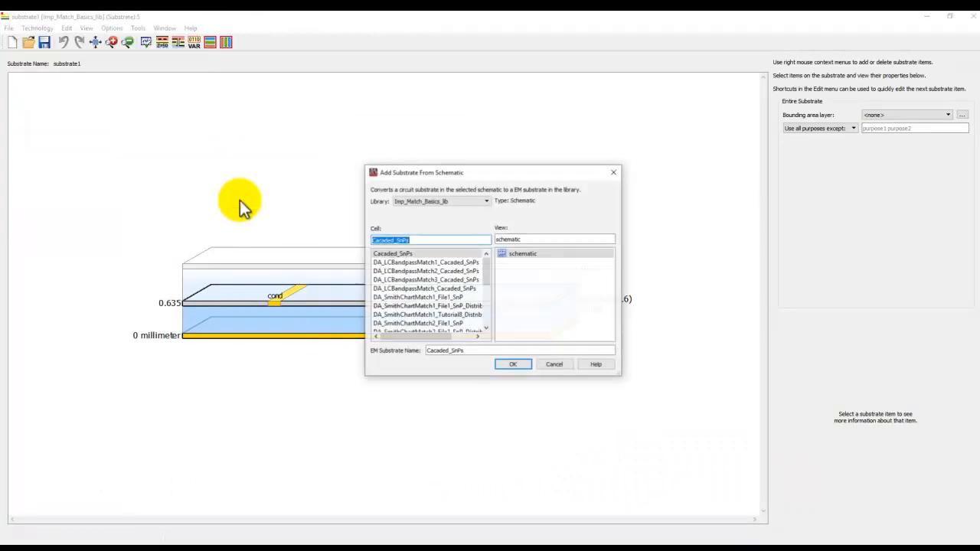
drag(490, 273, 492, 315)
click(402, 306)
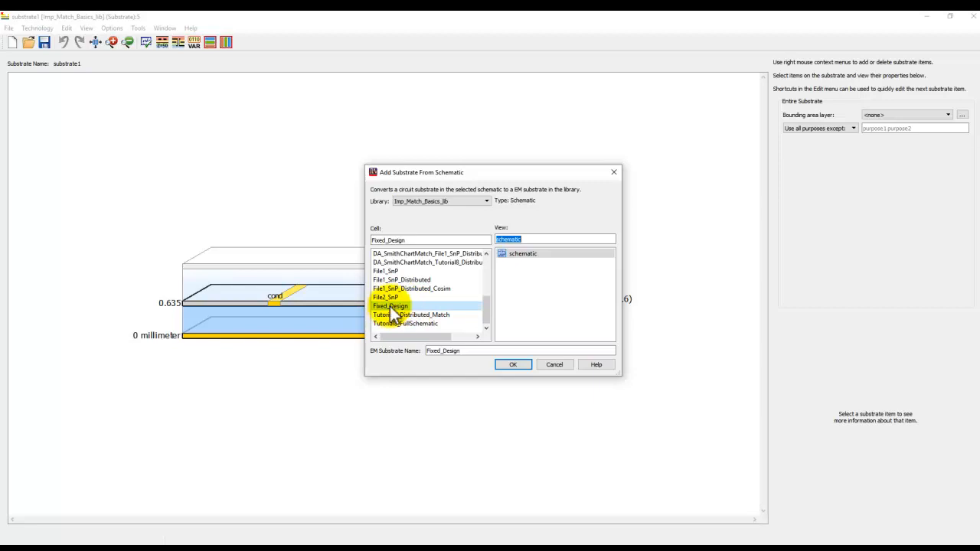
click(519, 362)
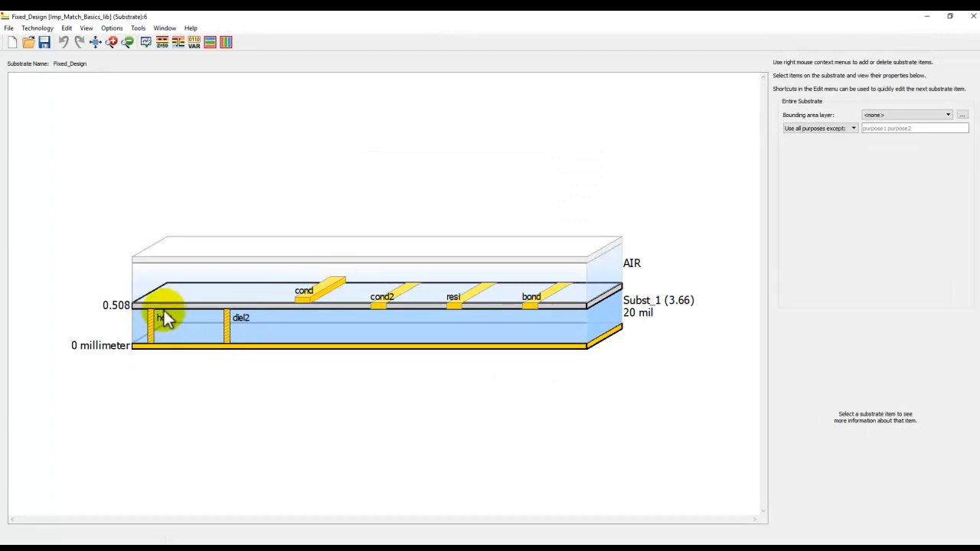
Set the thickness unit of the cond conductor layer to millimeter and save the Fixed_Design substrate
mouse_move(150, 358)
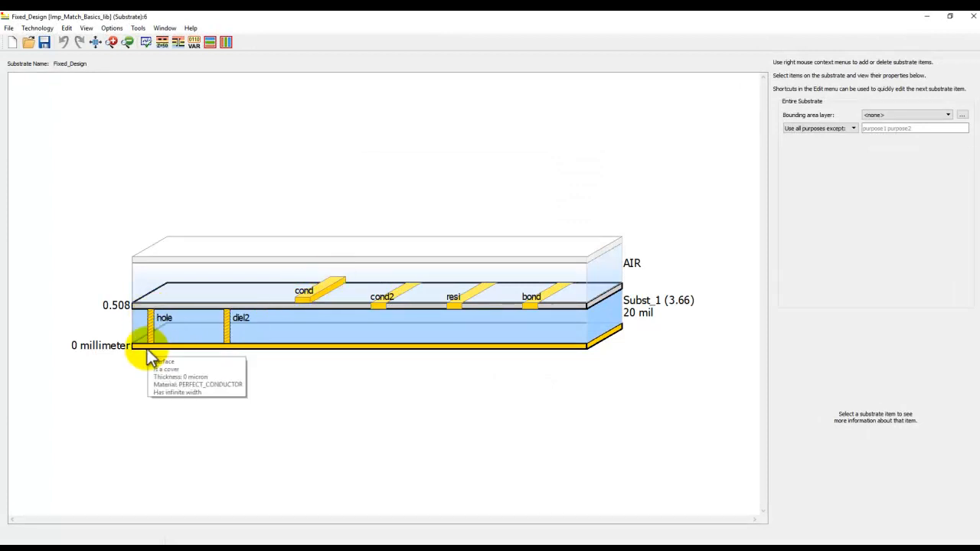
mouse_move(267, 322)
mouse_move(443, 300)
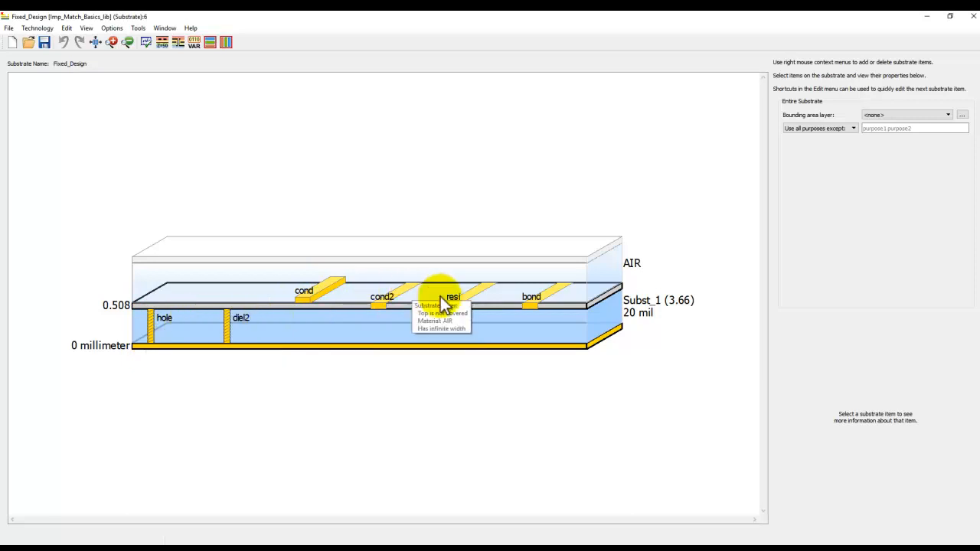
mouse_move(517, 306)
mouse_move(554, 297)
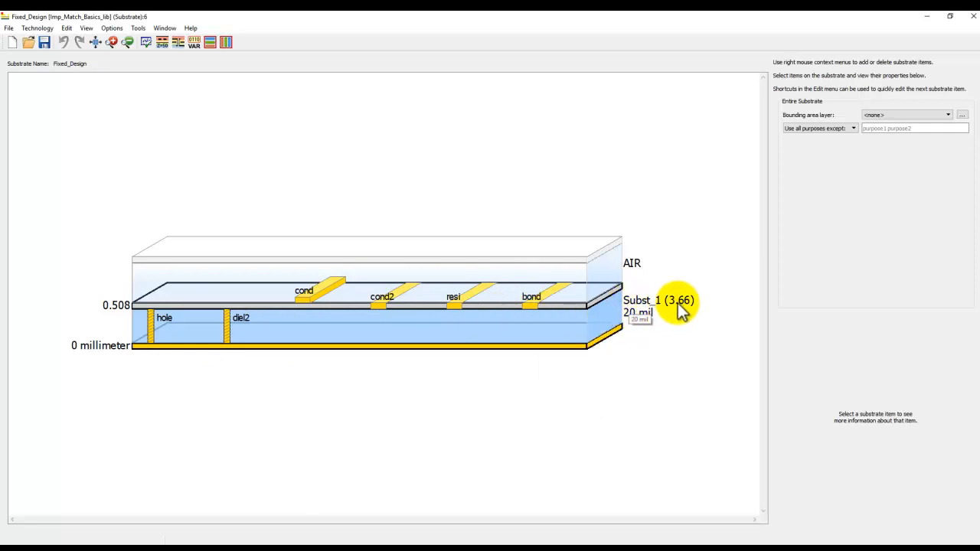
click(295, 297)
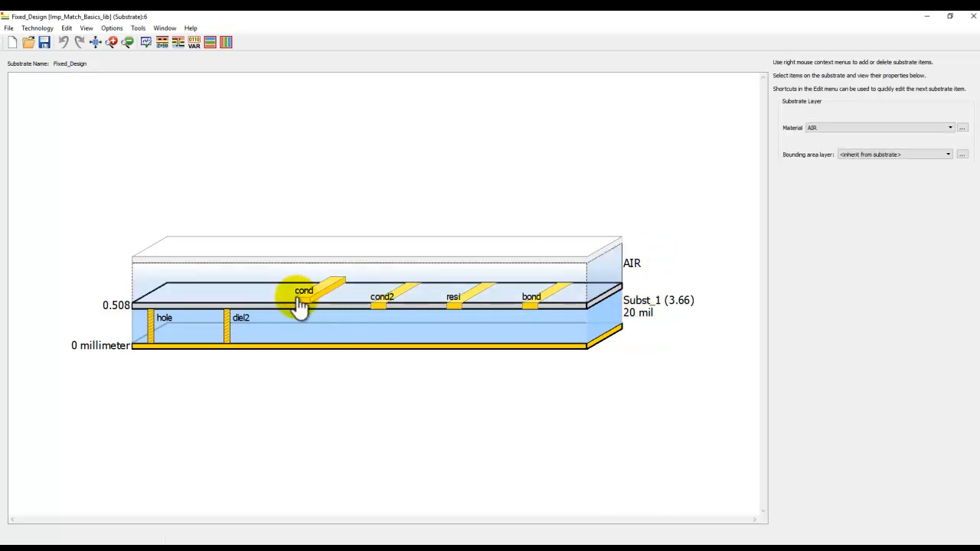
click(302, 299)
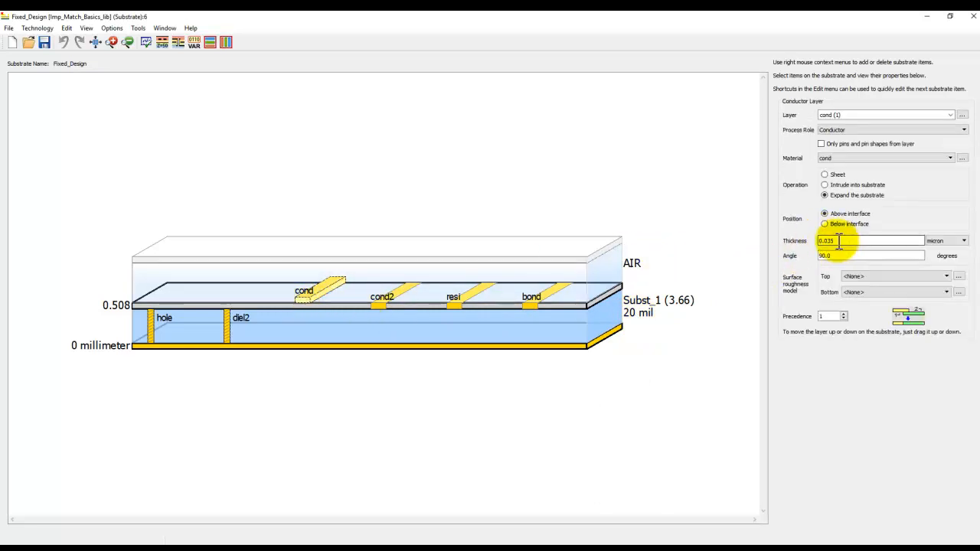
click(934, 240)
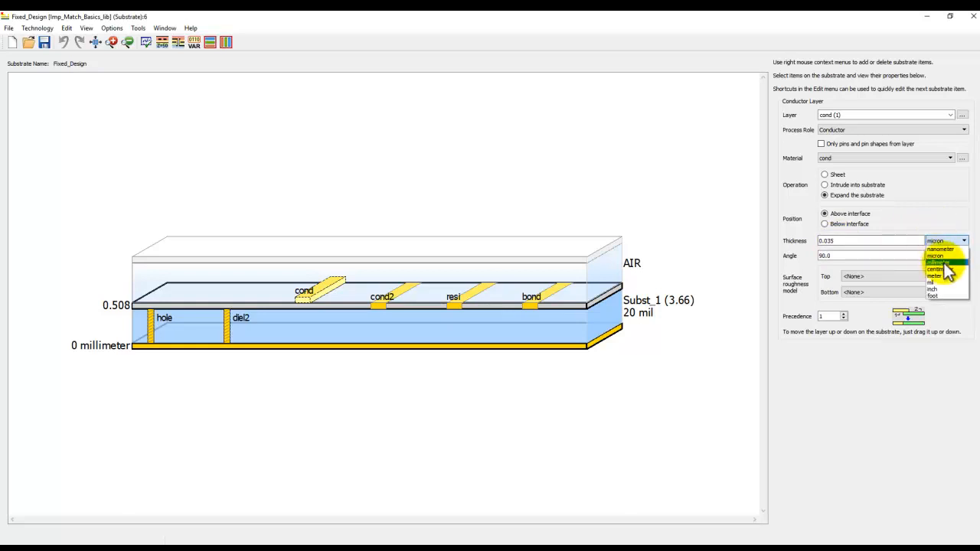
click(940, 263)
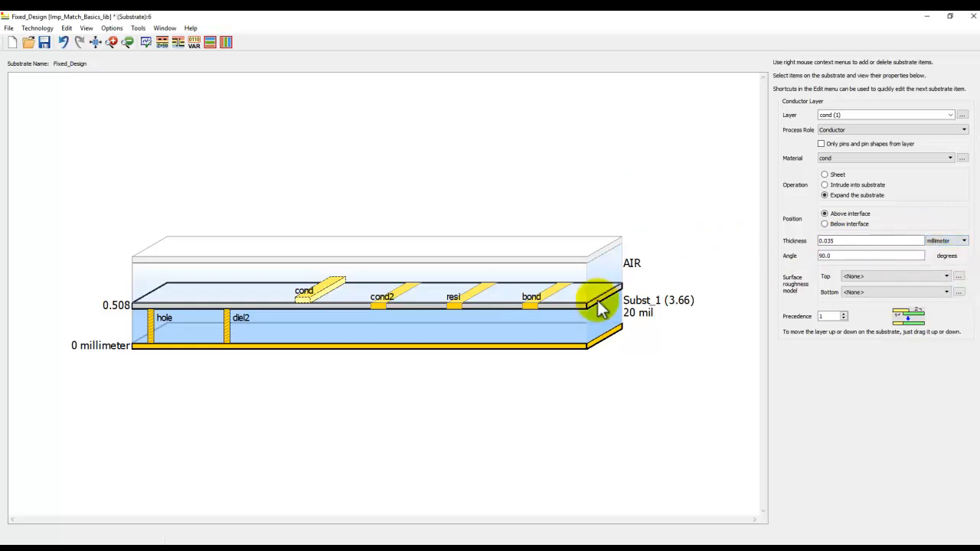
click(43, 42)
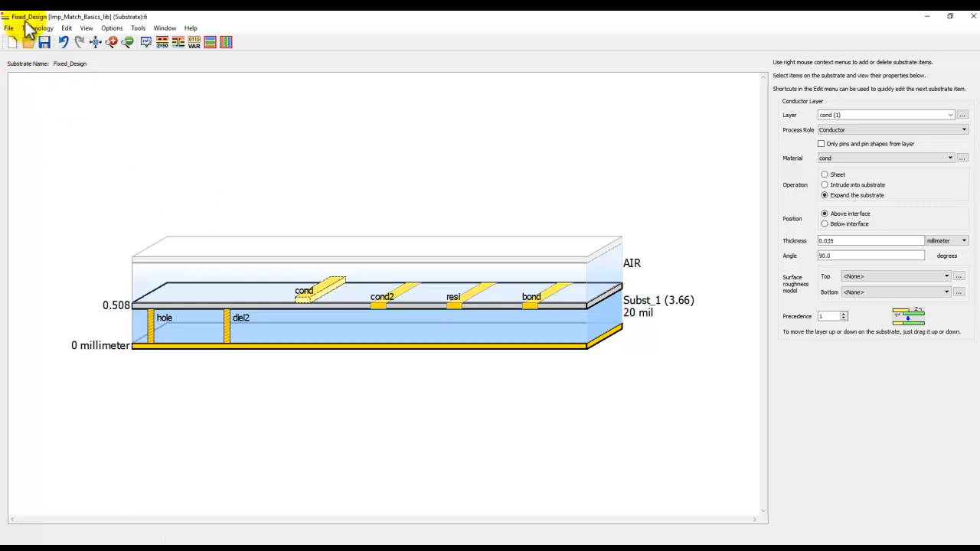
Close the substrate windows and return to the Fixed_Design layout
click(972, 19)
click(970, 19)
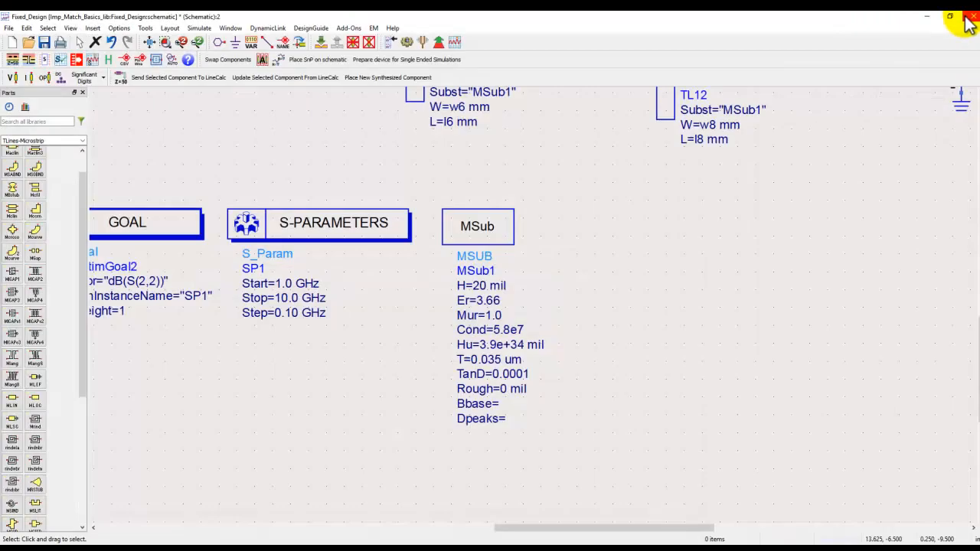
click(149, 42)
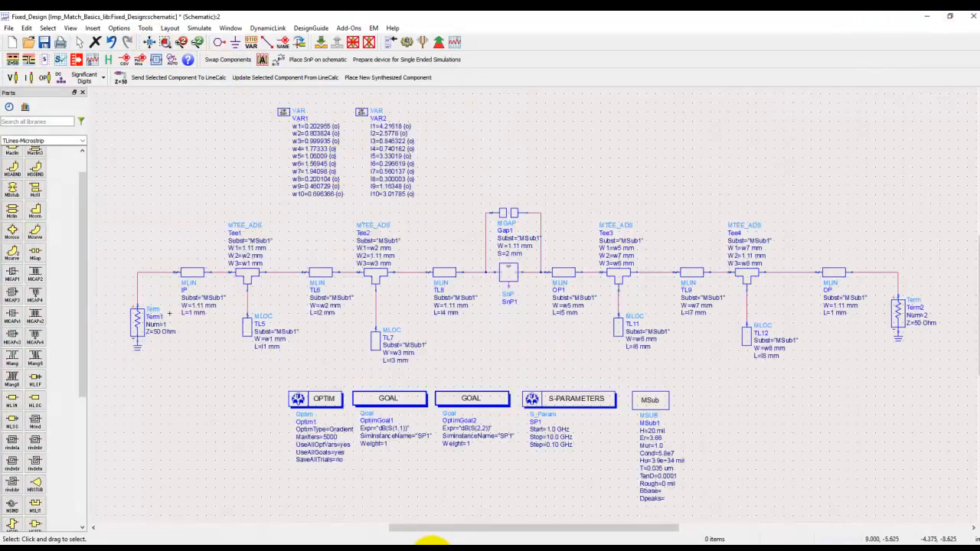
mouse_move(432, 542)
click(511, 486)
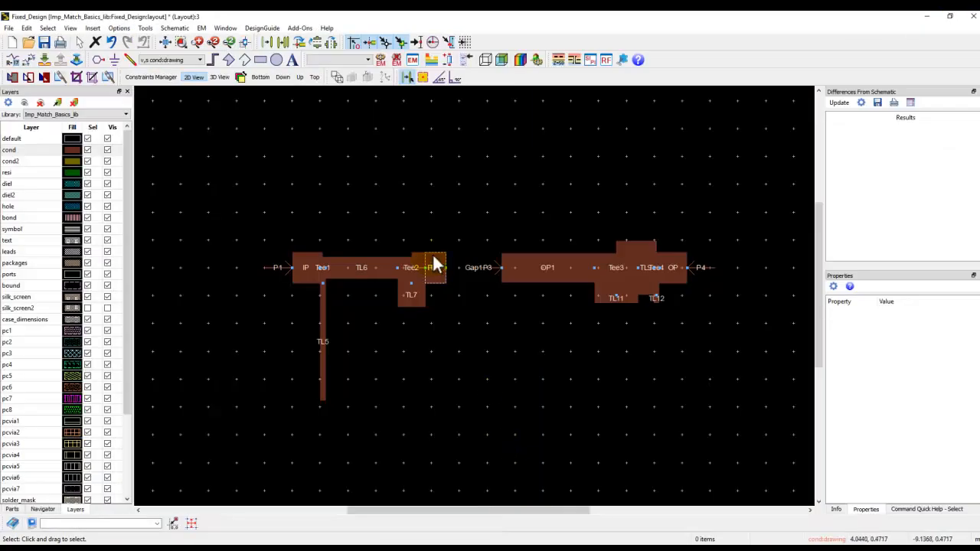
scroll(520, 344, up, 1)
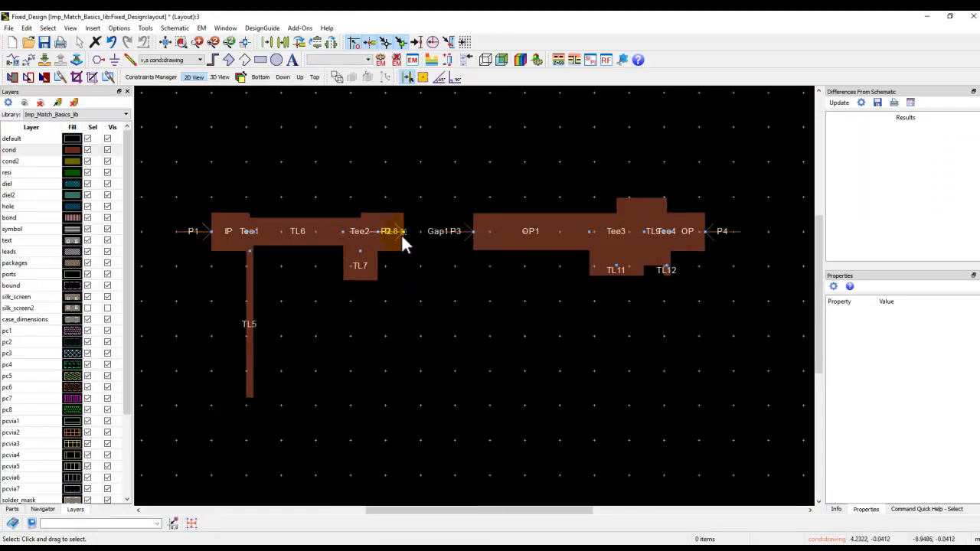
Create an EM setup for the Fixed_Design layout and assign the Imp_Match_Basics_lib:Fixed_Design substrate to it
click(436, 61)
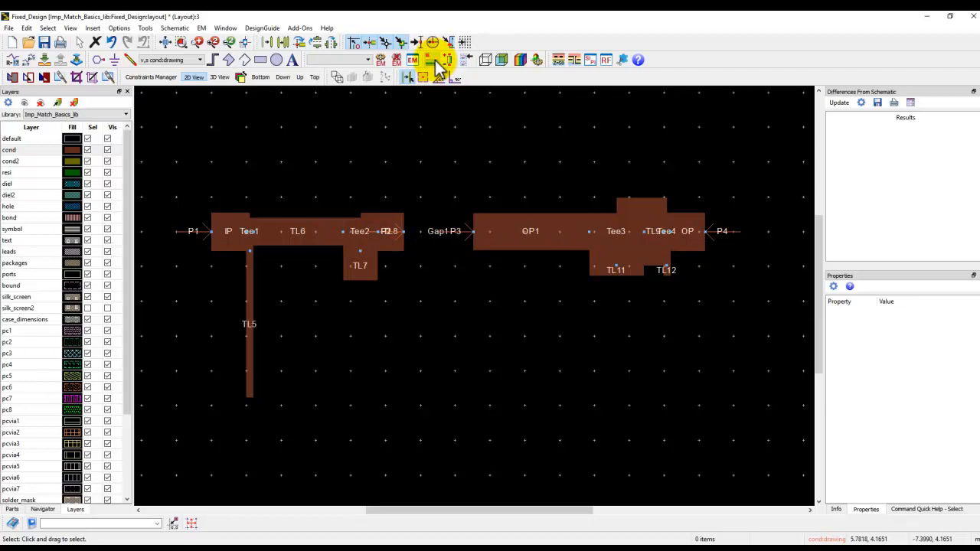
click(412, 59)
click(479, 316)
click(565, 341)
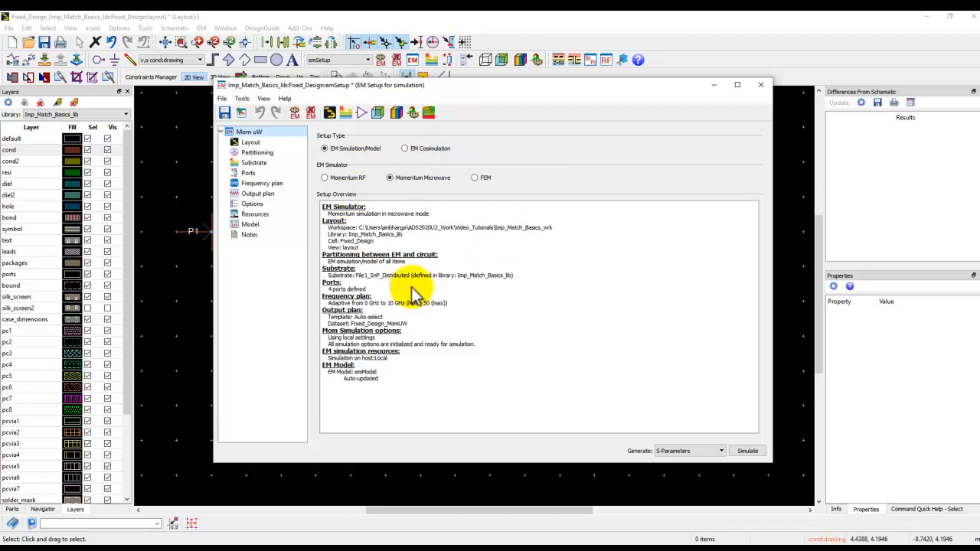
click(255, 163)
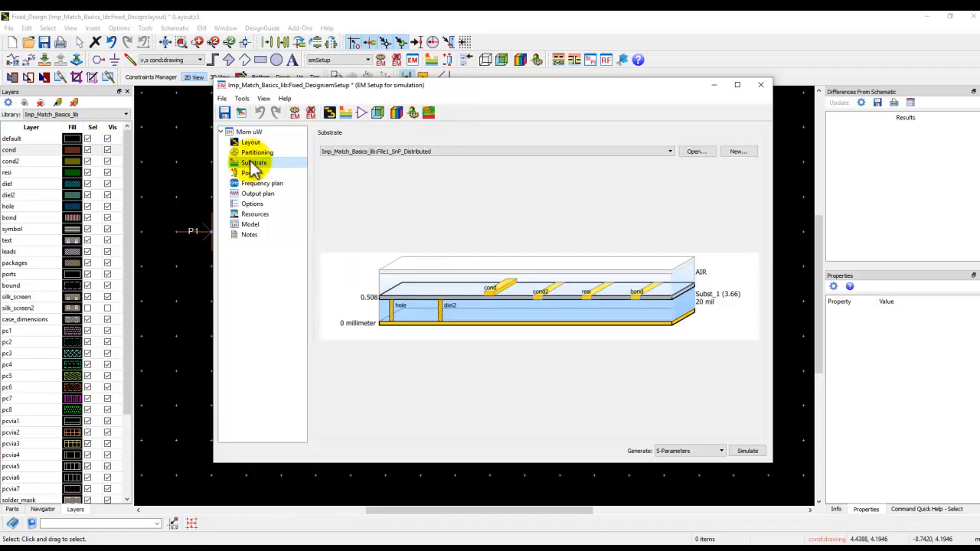
click(404, 152)
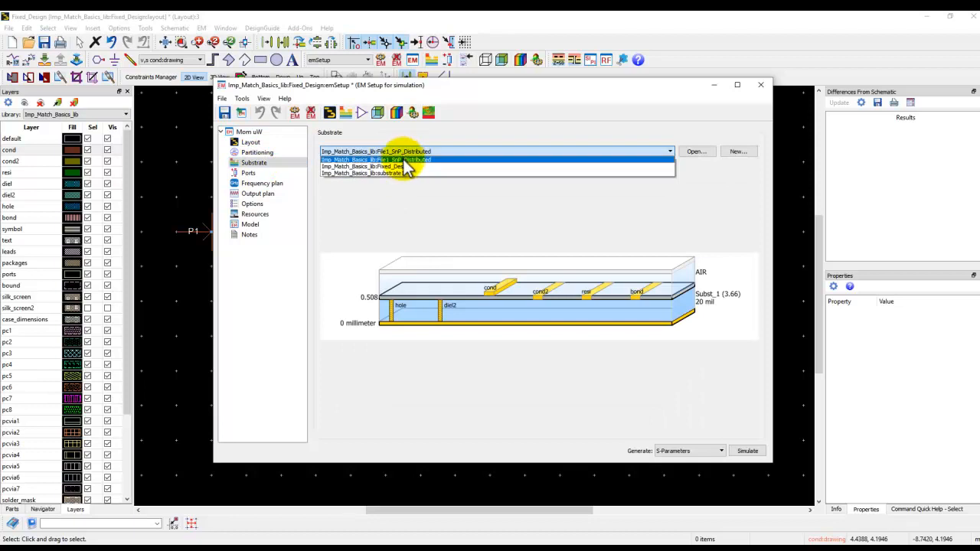
click(404, 167)
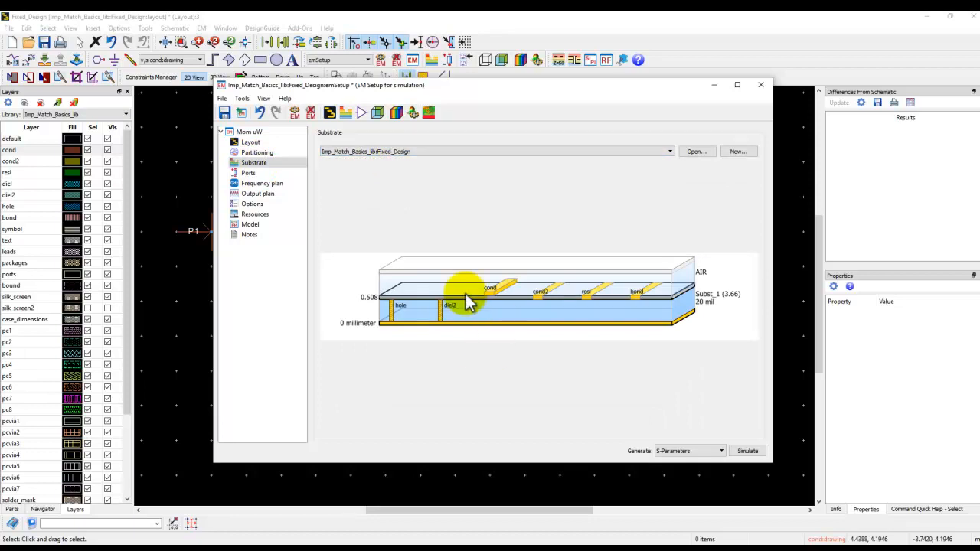
Review the EM setup's ports and set the start frequency of the adaptive frequency plan to 2 GHz
click(249, 174)
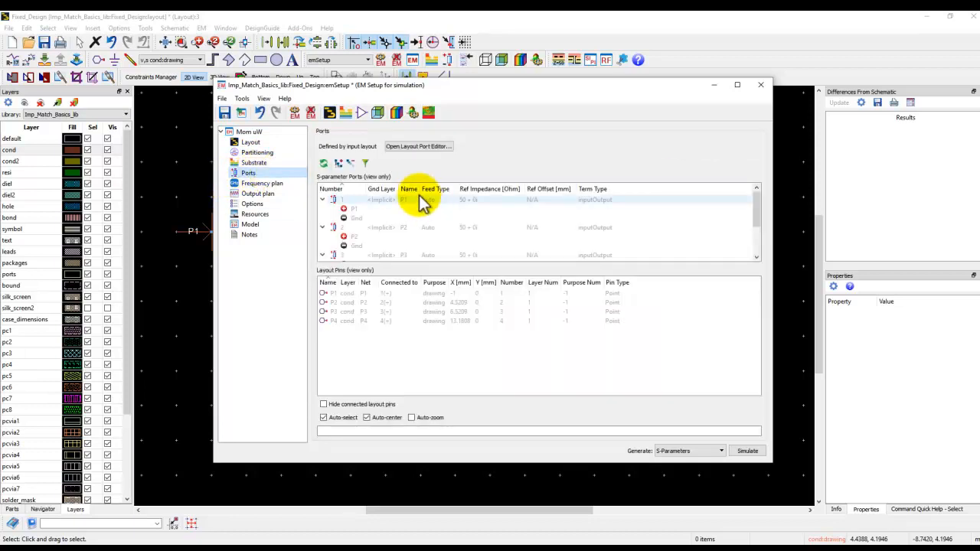
key(Down)
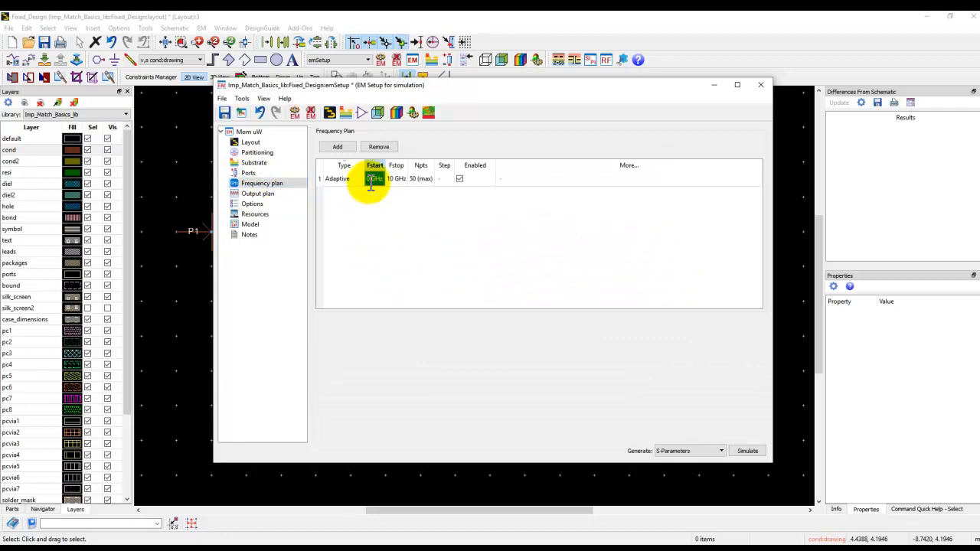
text(2)
click(392, 209)
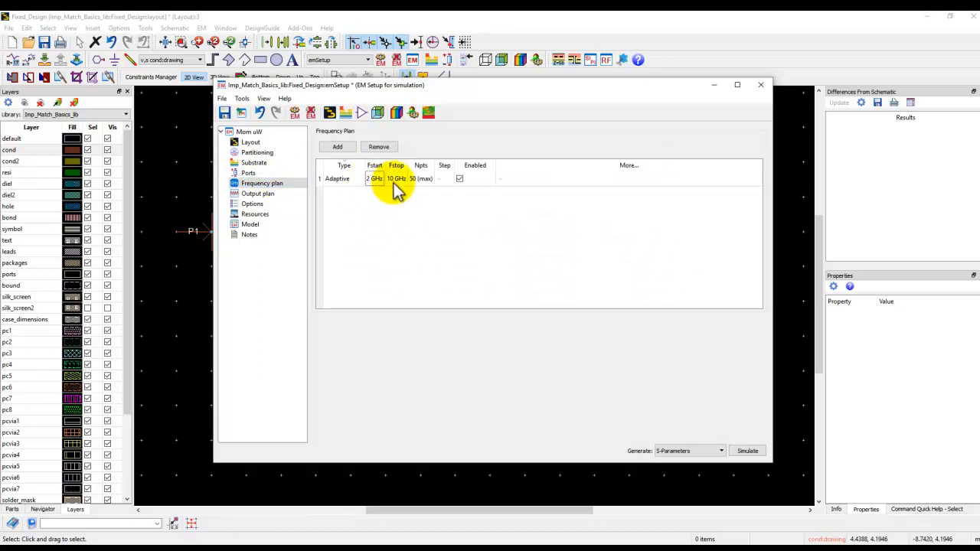
Set the global mesh density to 60 cells per wavelength in the EM simulation options
click(260, 204)
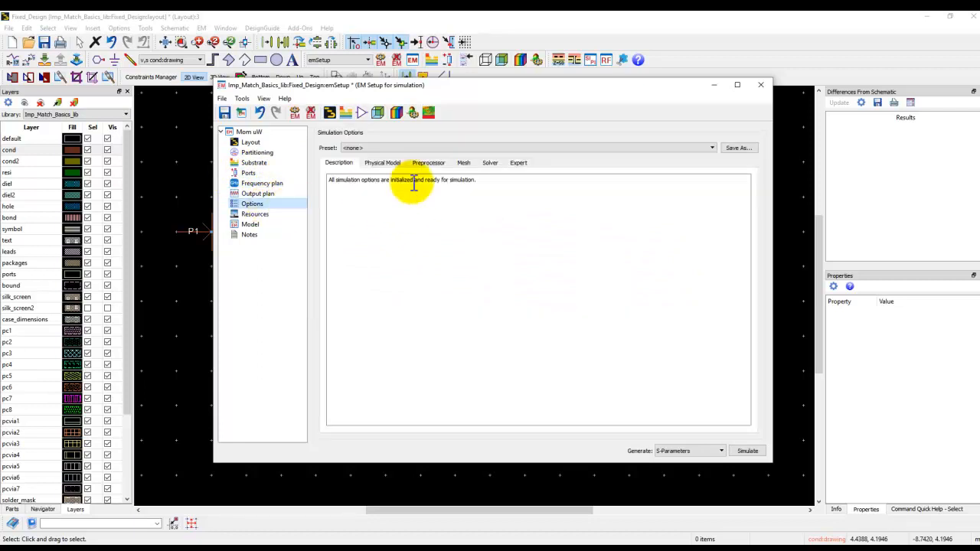
click(463, 162)
double_click(415, 269)
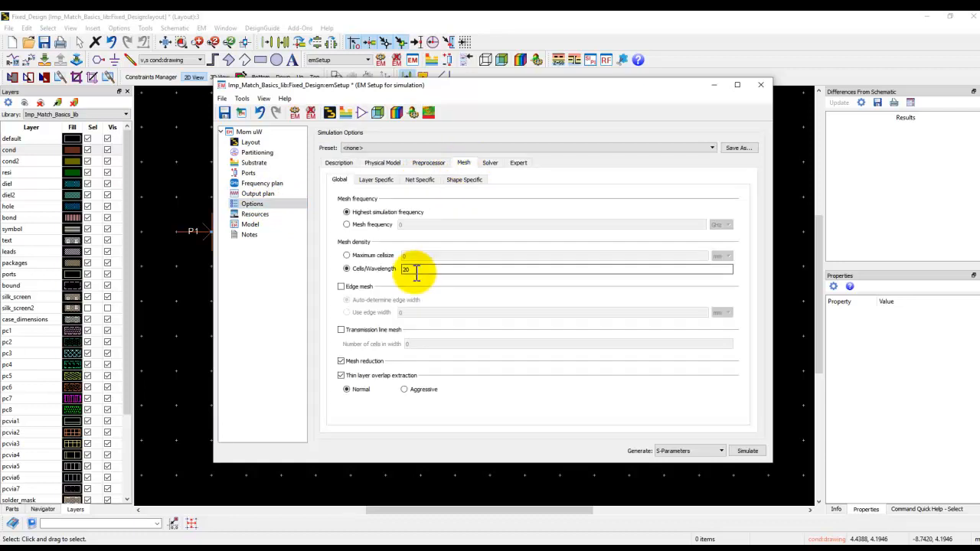
key(BackSpace)
text(60)
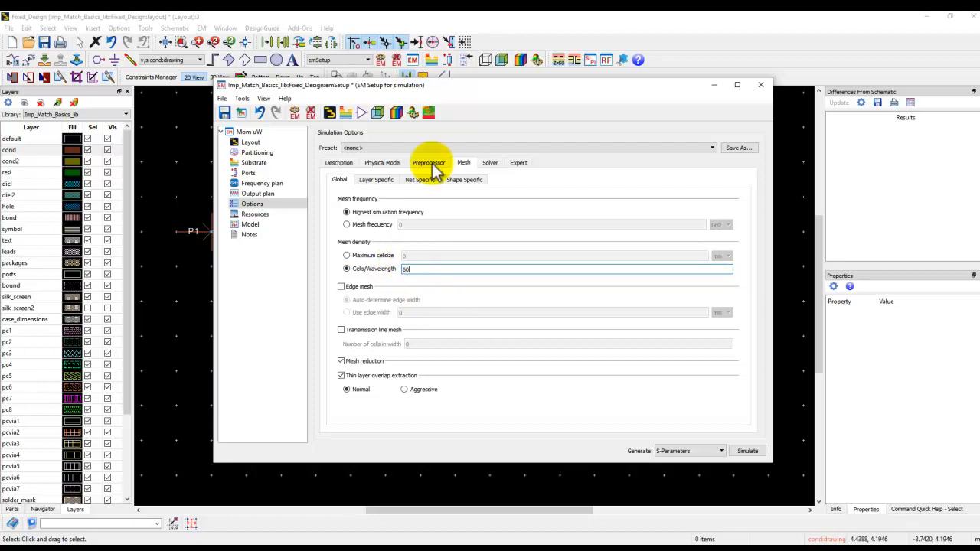
drag(439, 86, 436, 346)
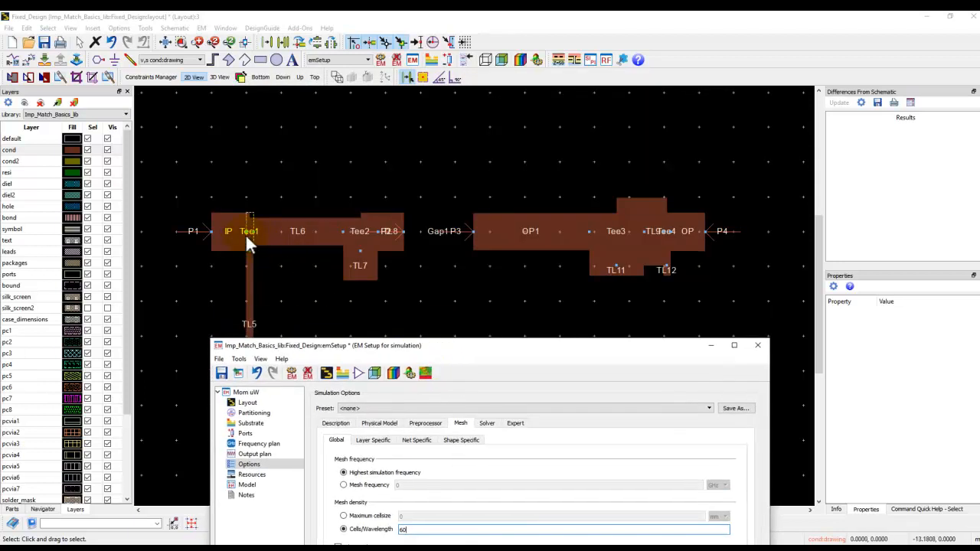
drag(459, 356, 426, 91)
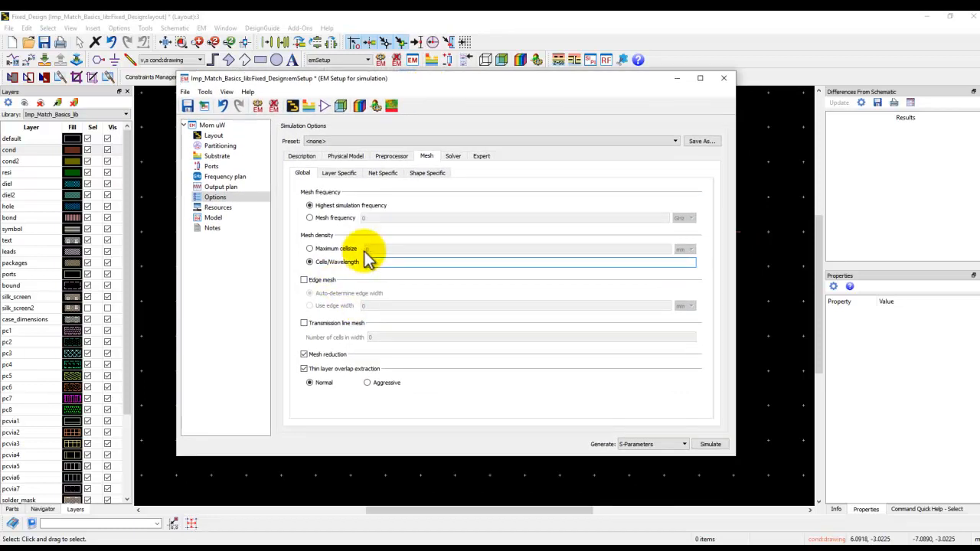
Generate a look-alike symbol for Fixed_Design from its layout view, save it, and return to the EM setup
click(214, 218)
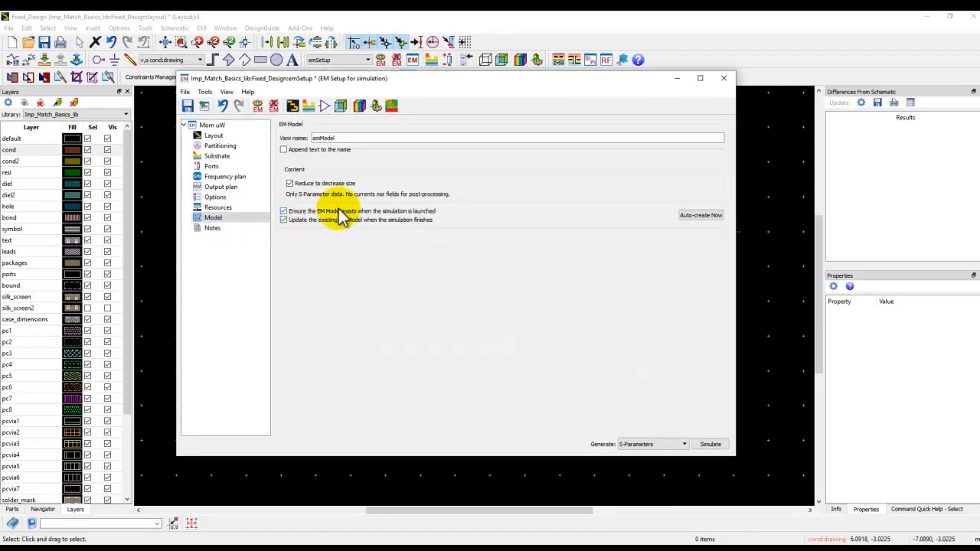
click(323, 105)
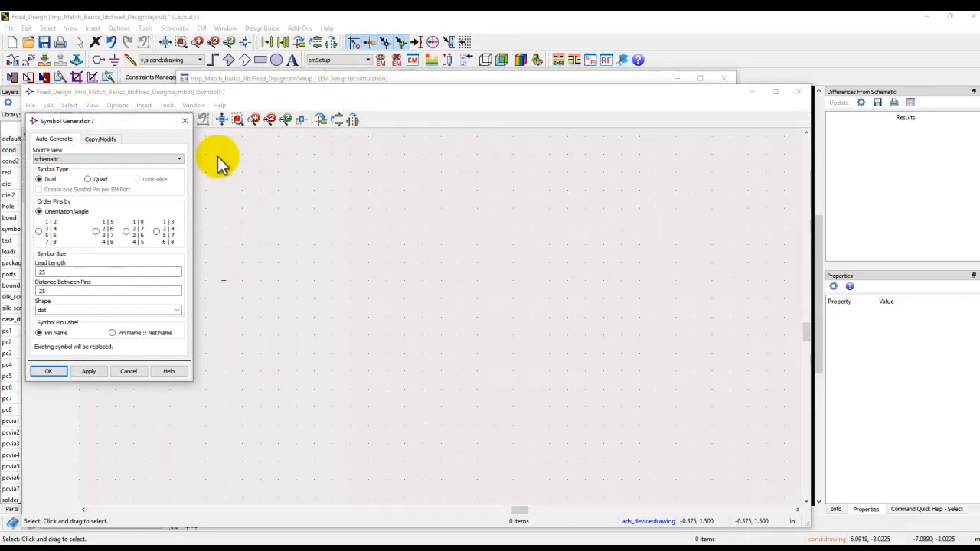
click(162, 159)
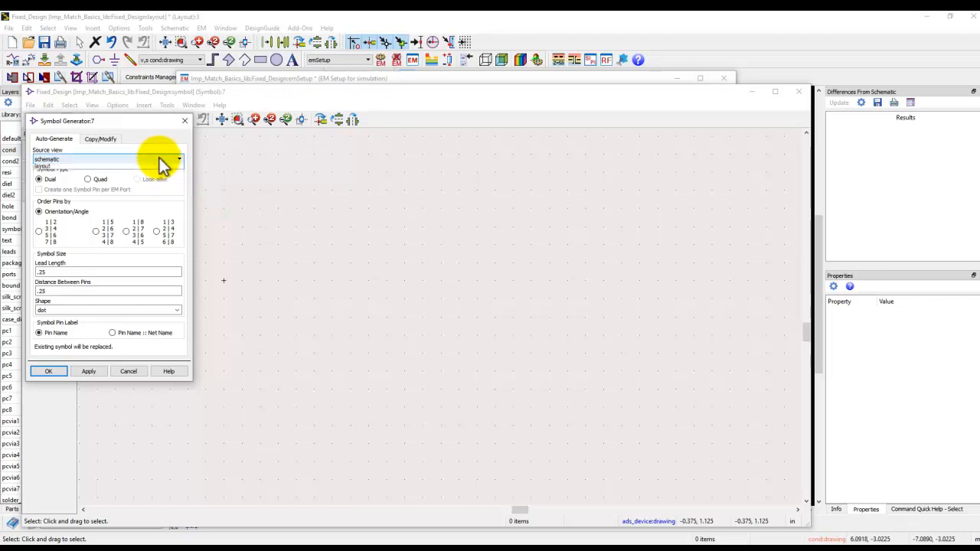
click(62, 166)
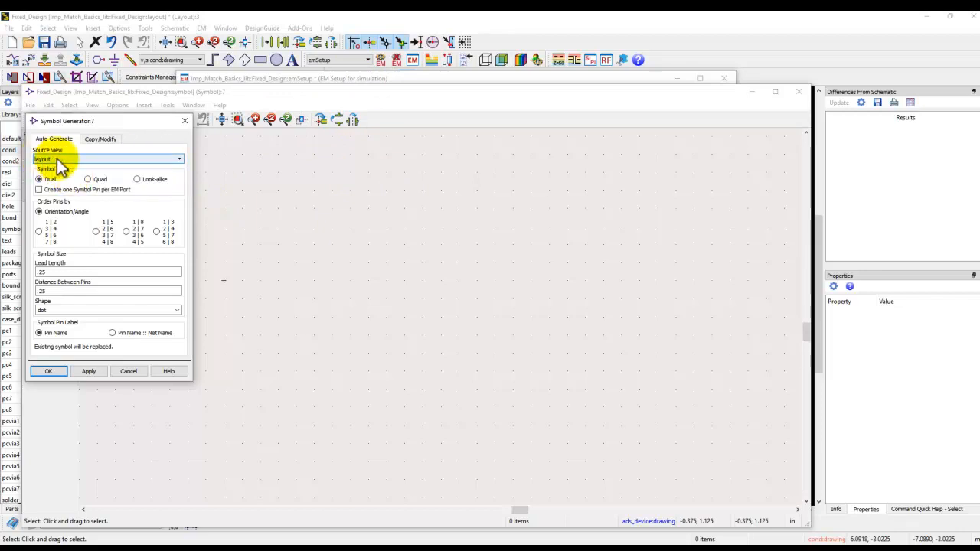
click(145, 182)
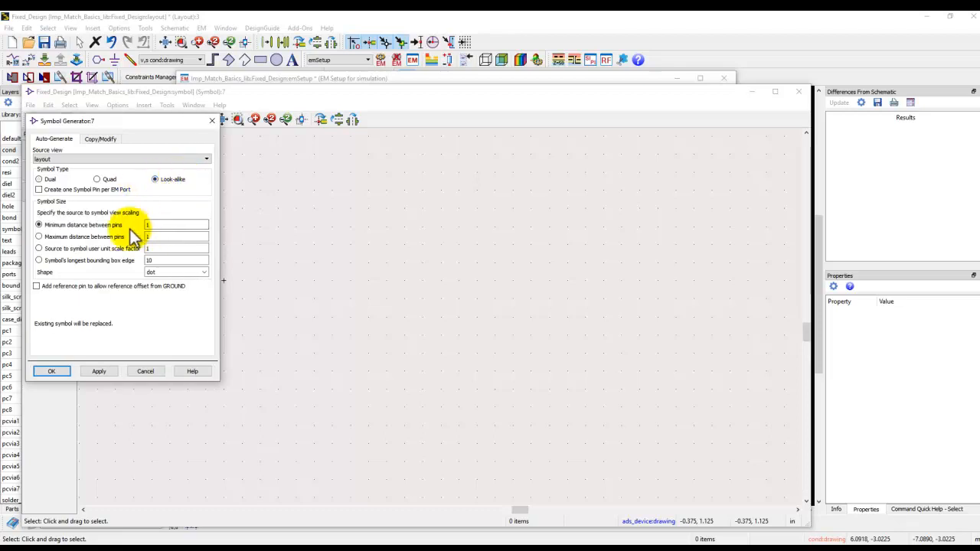
click(52, 371)
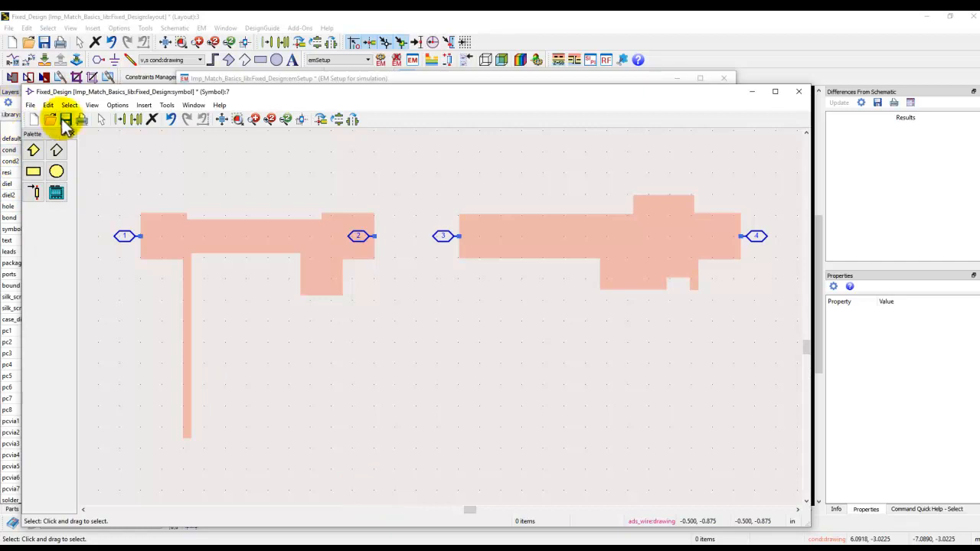
click(799, 91)
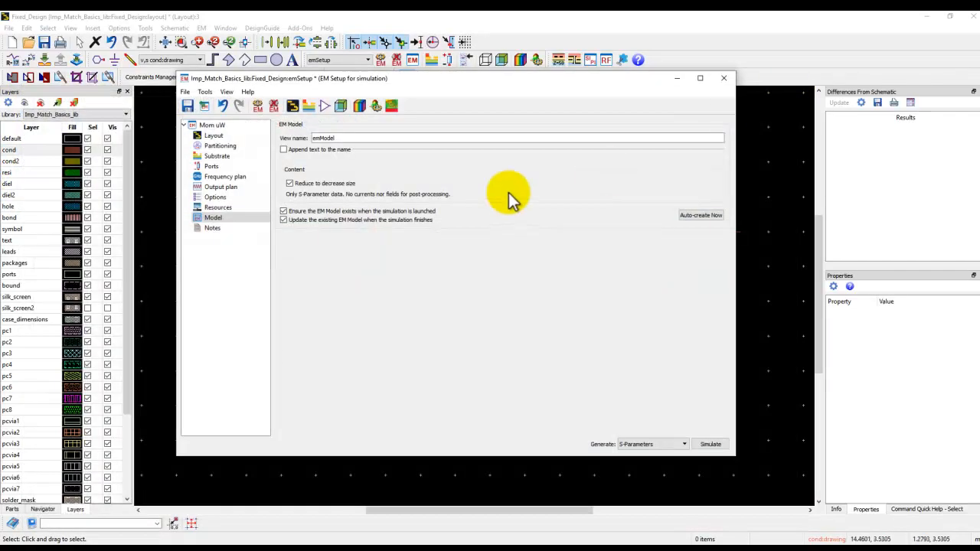
Run the Momentum S-parameter simulation of the Fixed_Design layout and bring the meshed layout into view
click(709, 445)
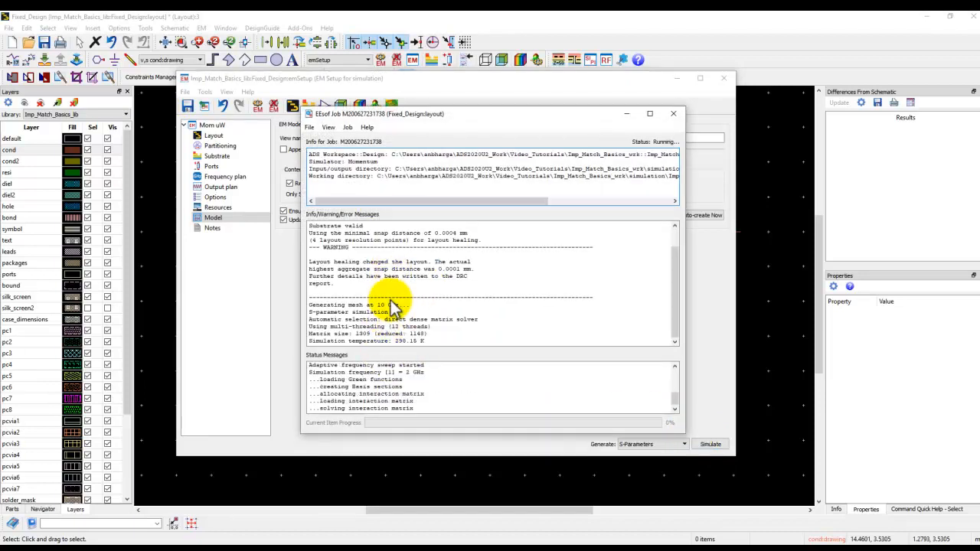
click(159, 354)
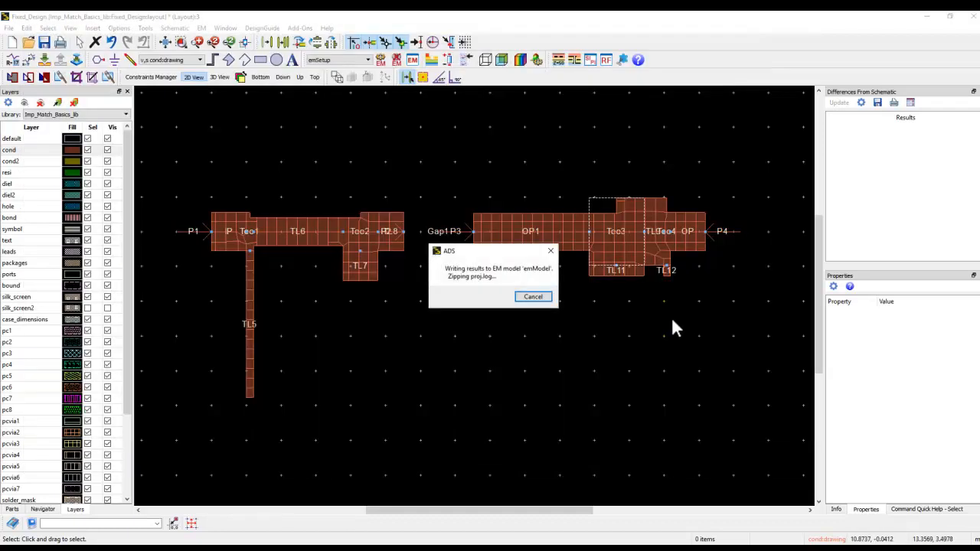
key(Return)
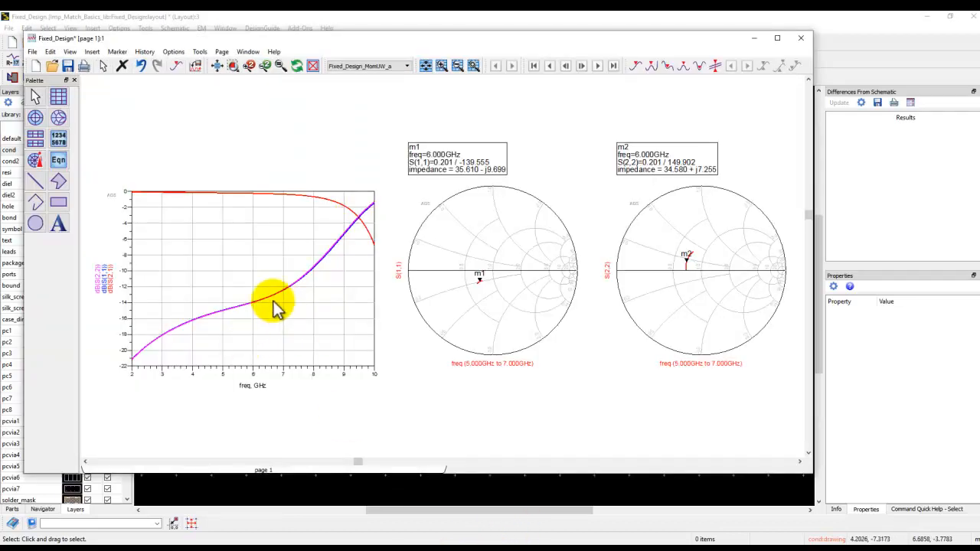
Save the Fixed_Design layout and close it along with the results display, the simulation job window and the EM setup
click(450, 496)
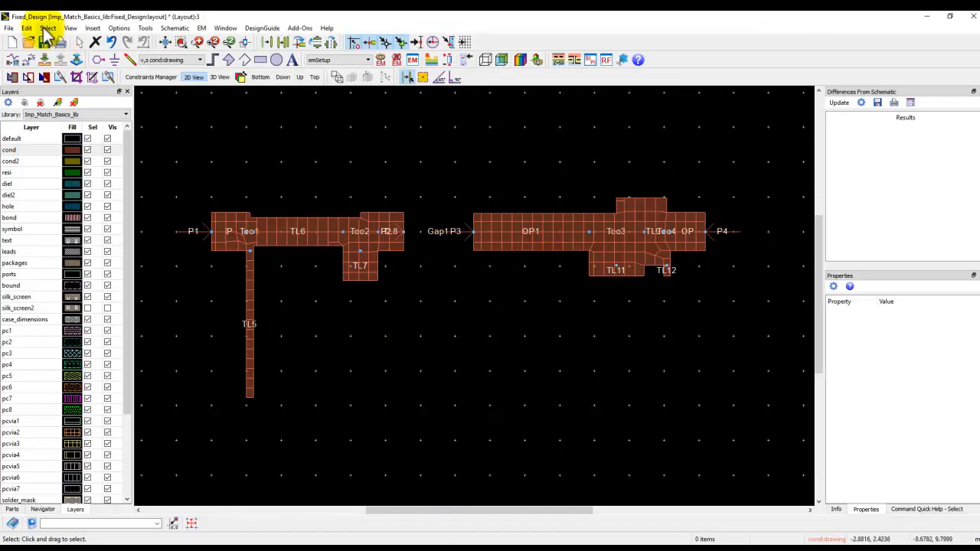
click(972, 16)
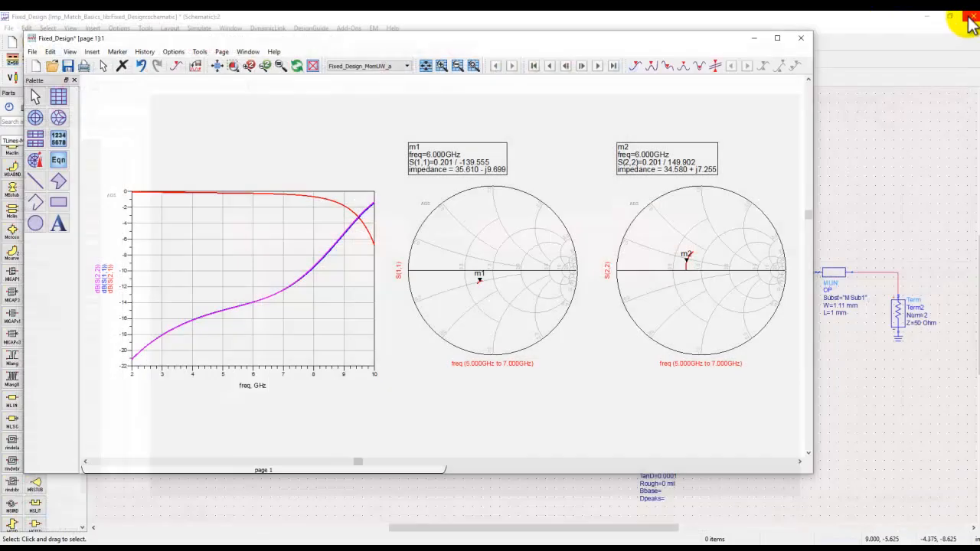
click(800, 37)
click(375, 272)
click(672, 113)
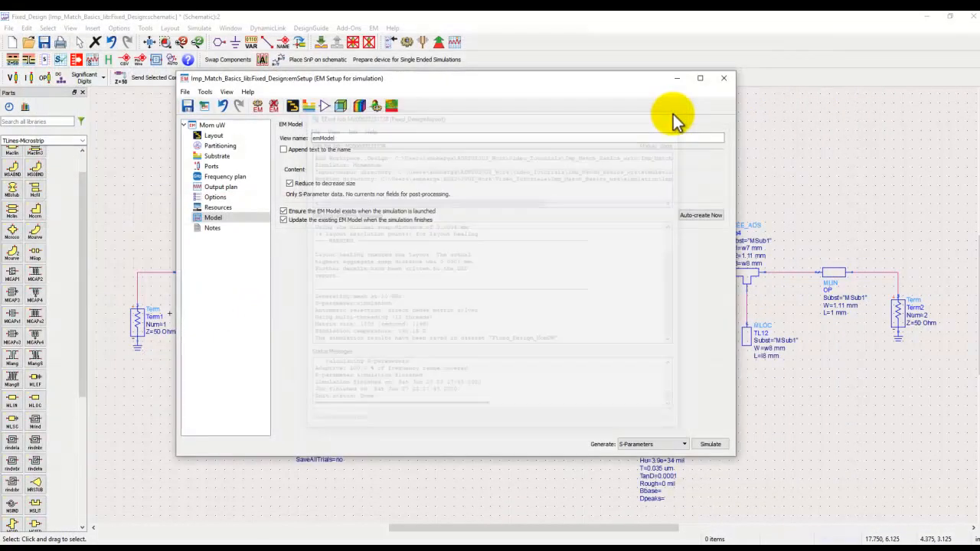
click(724, 79)
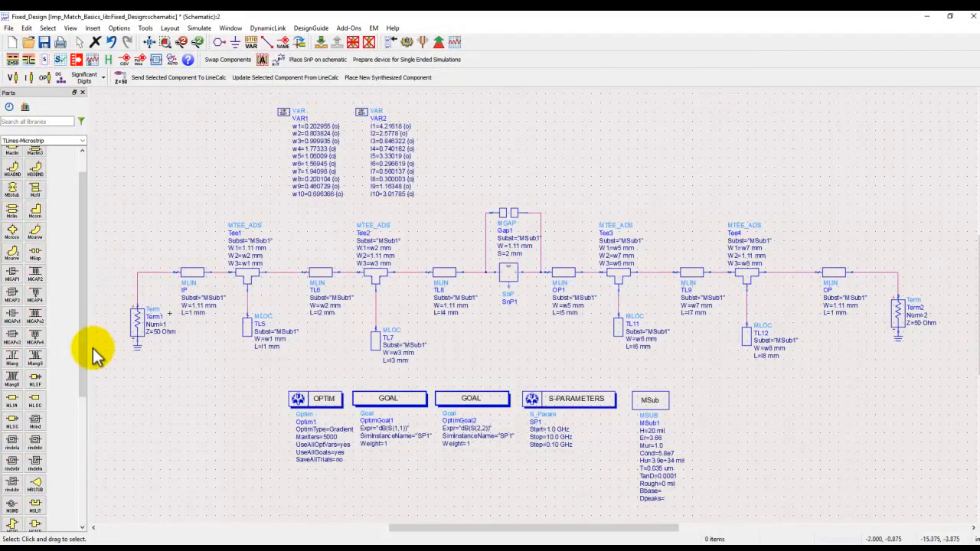
Copy both terminations with their grounds, the S-parameter controller and the SnP block into a new schematic cell named Fixed_Coim
drag(117, 297, 175, 390)
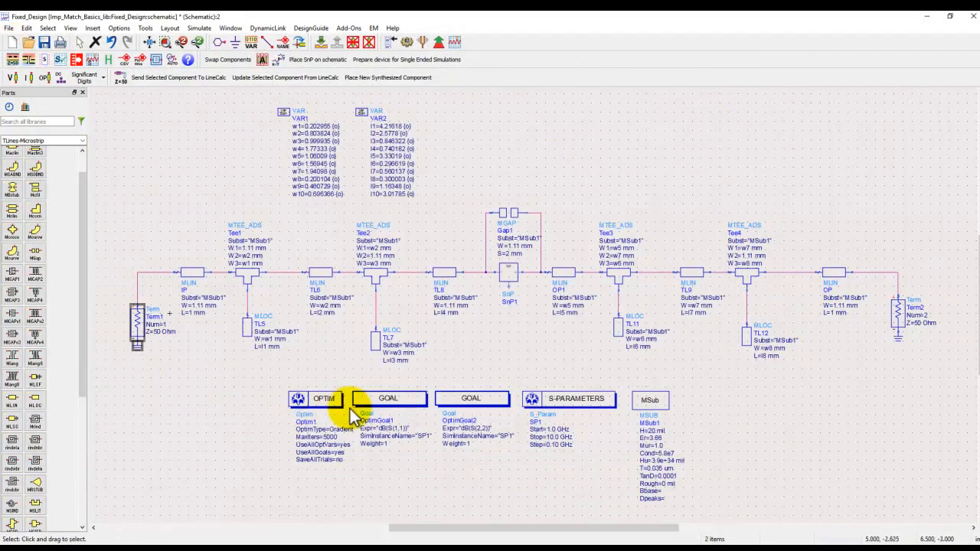
ctrl+click(564, 401)
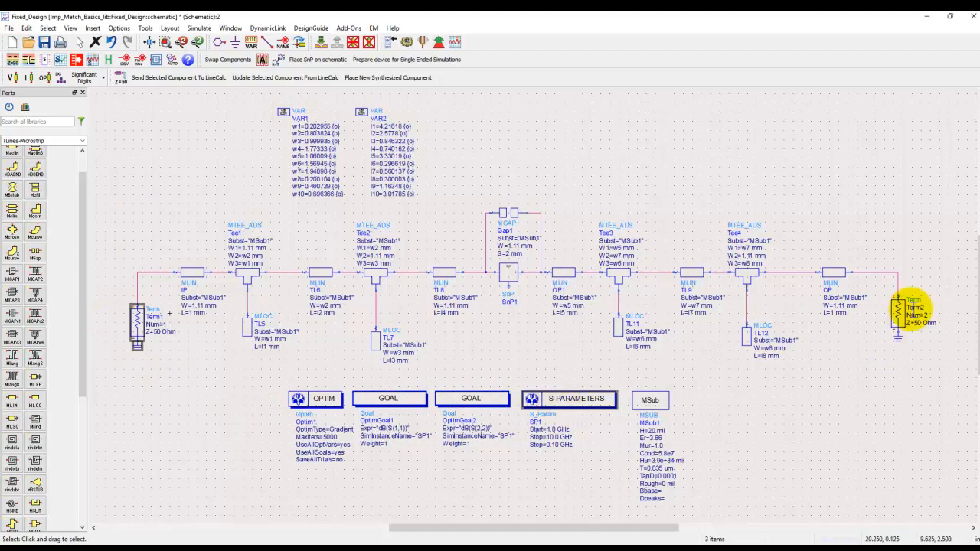
ctrl+click(896, 328)
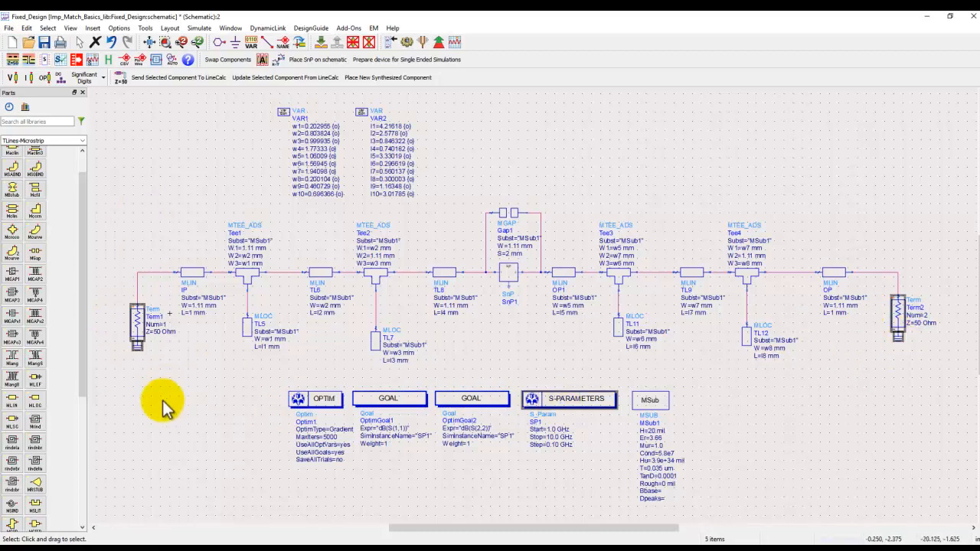
ctrl+click(510, 269)
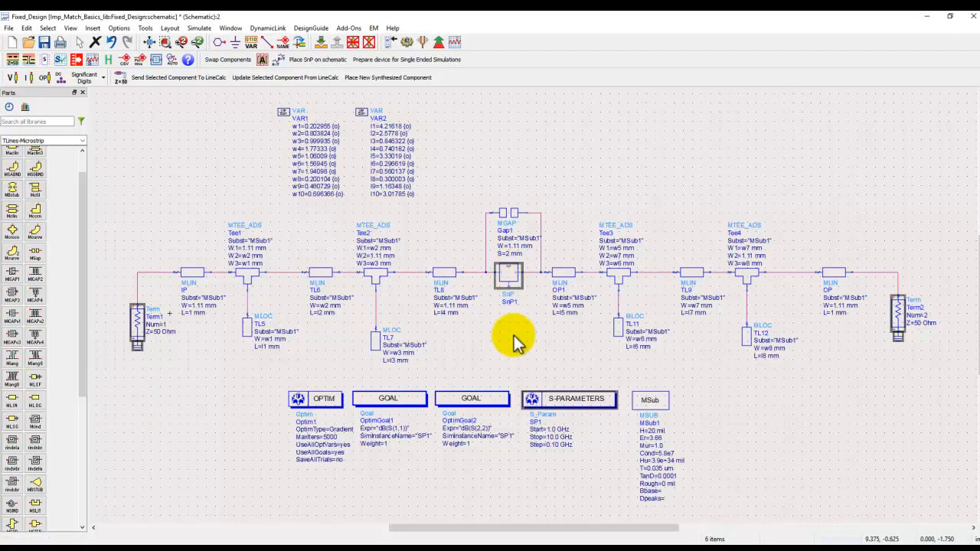
click(13, 41)
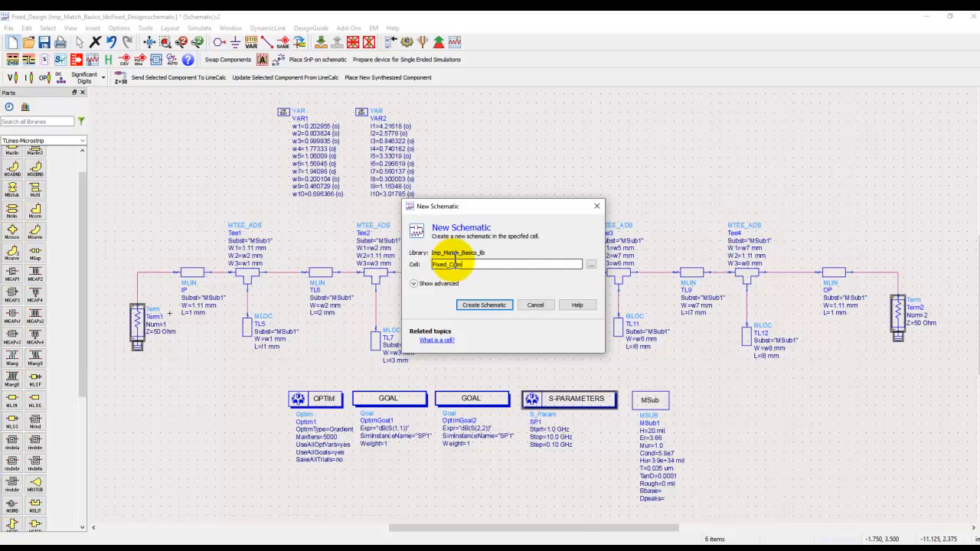
key(Return)
key(ctrl+v)
click(247, 366)
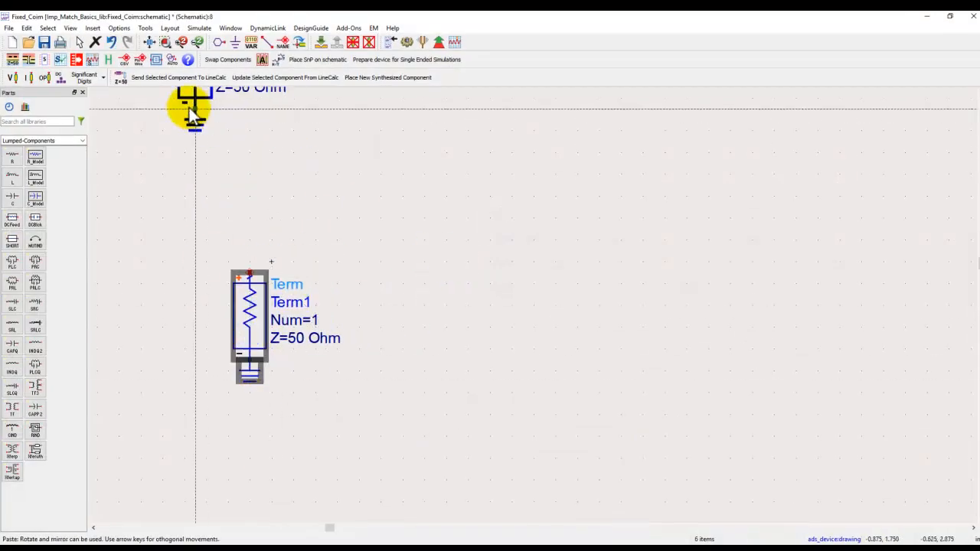
click(151, 44)
key(Escape)
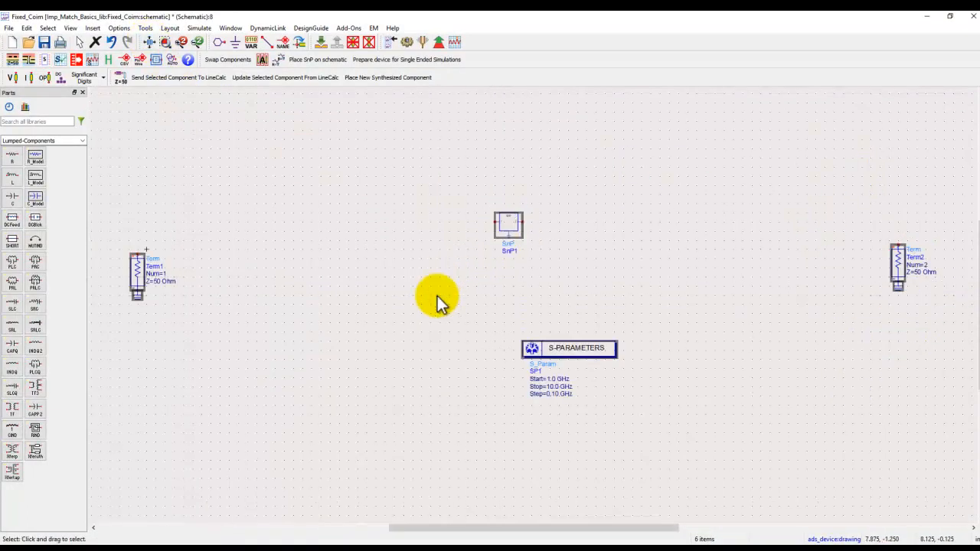
Place the Fixed_Design symbol in the Fixed_Coim schematic and move the terminations, SnP block and S-parameter controller close to it
double_click(512, 21)
mouse_move(437, 545)
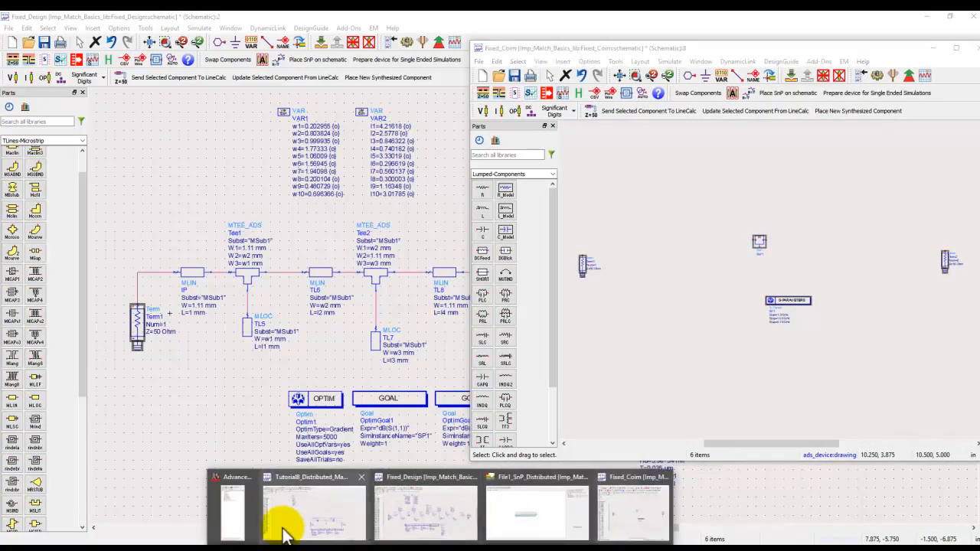
click(231, 521)
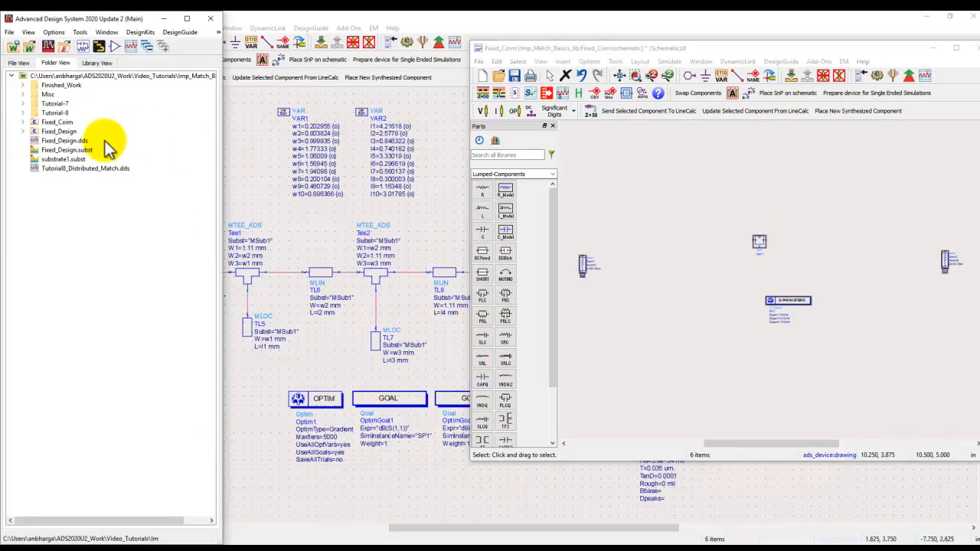
click(23, 132)
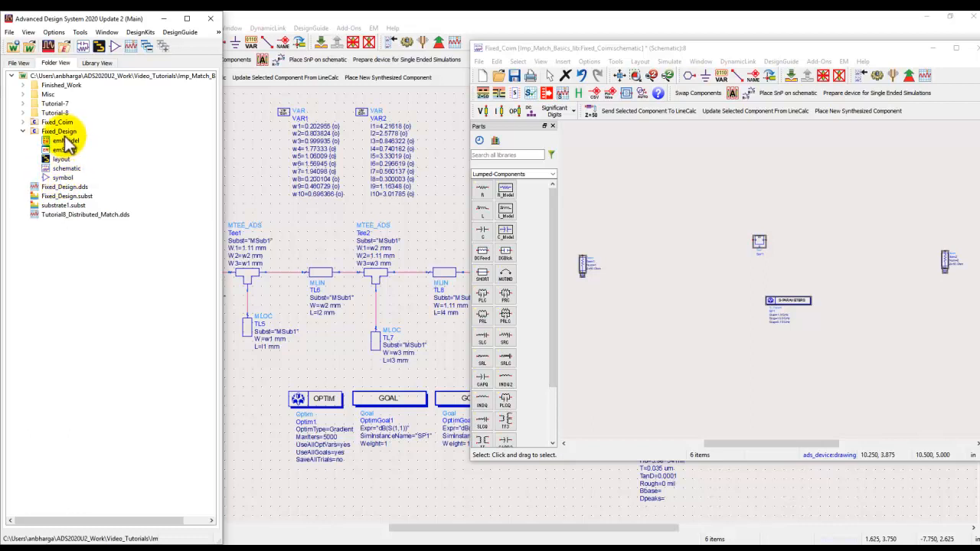
drag(62, 177, 696, 203)
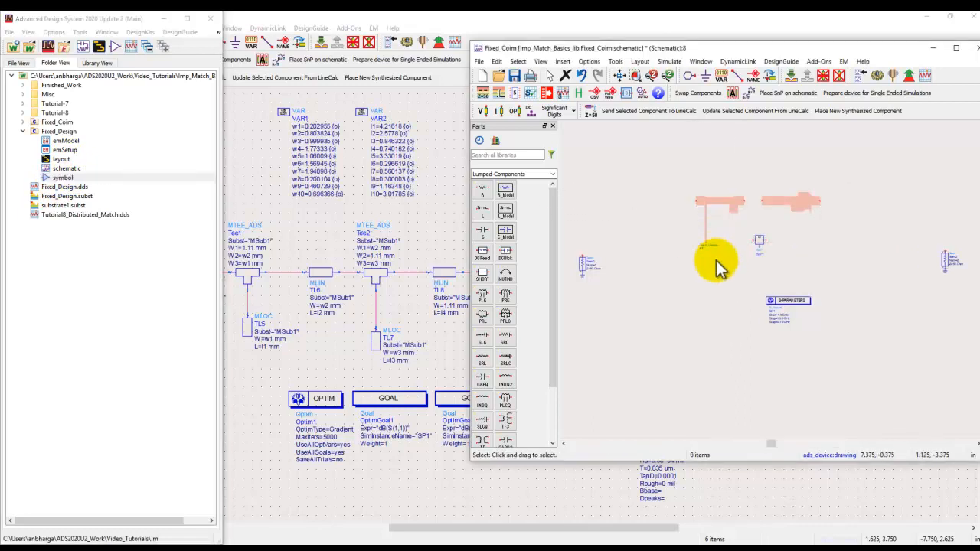
drag(587, 273, 750, 221)
drag(776, 297, 747, 246)
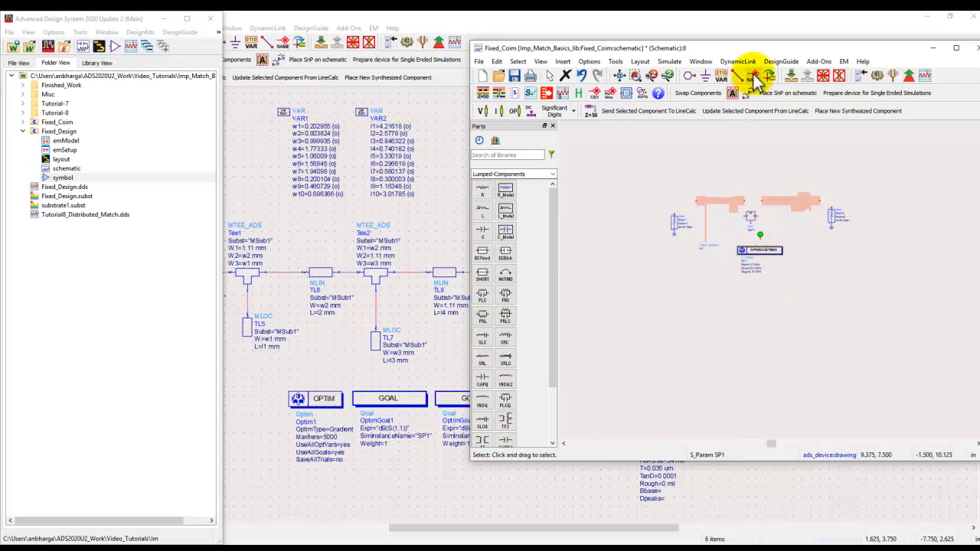
Wire Term1, the SnP block's two ports and Term2 to the corresponding pins of the Fixed_Design symbol in the Fixed_Coim schematic
double_click(739, 52)
scroll(536, 198, up, 1)
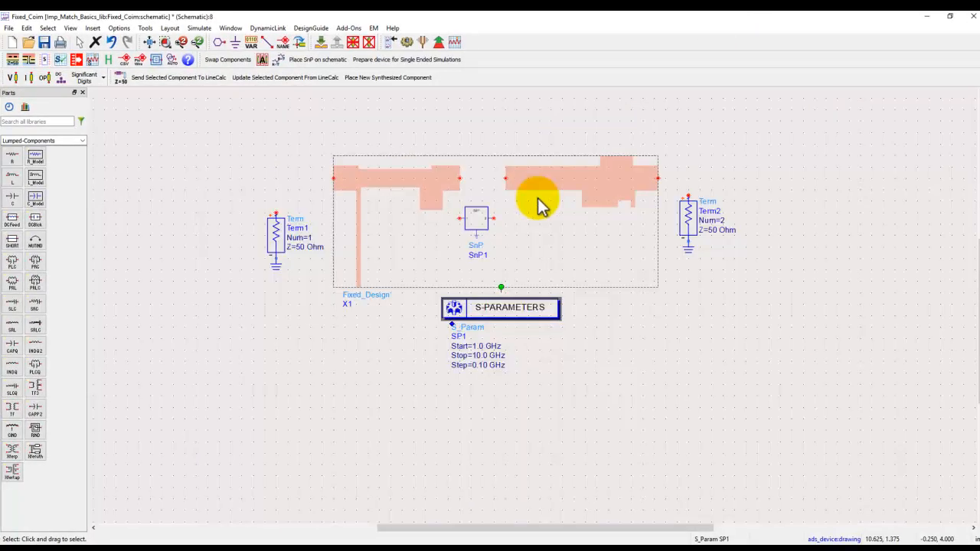
key(ctrl+w)
click(276, 213)
click(333, 178)
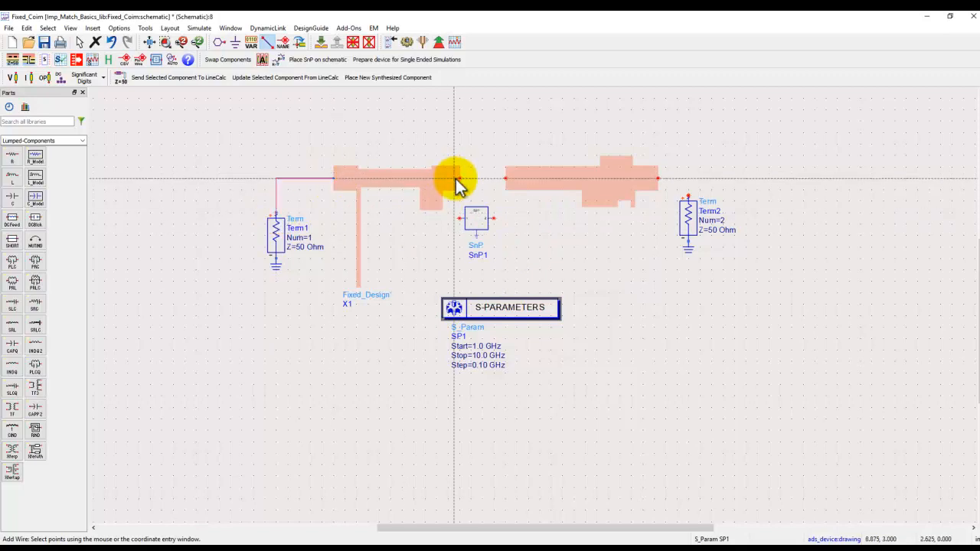
click(461, 219)
click(493, 219)
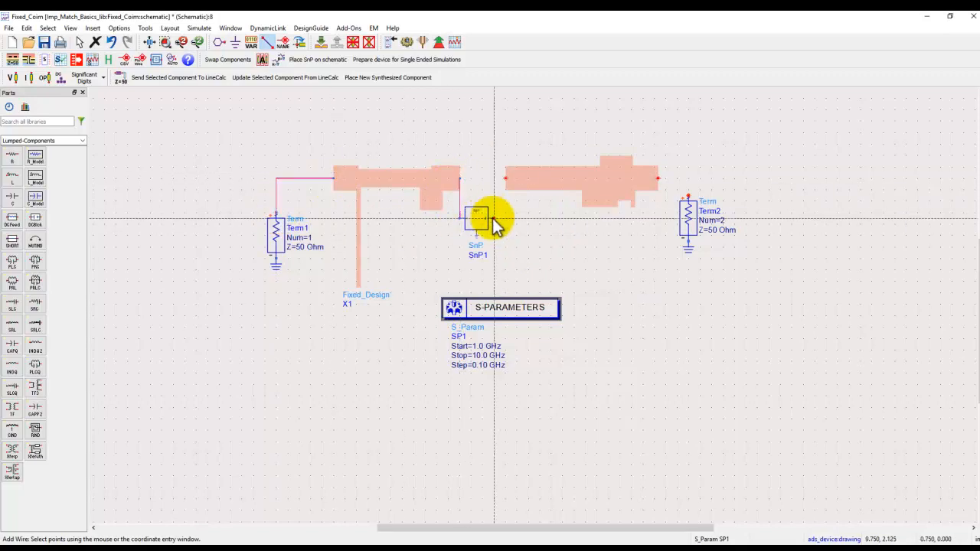
click(505, 179)
click(658, 179)
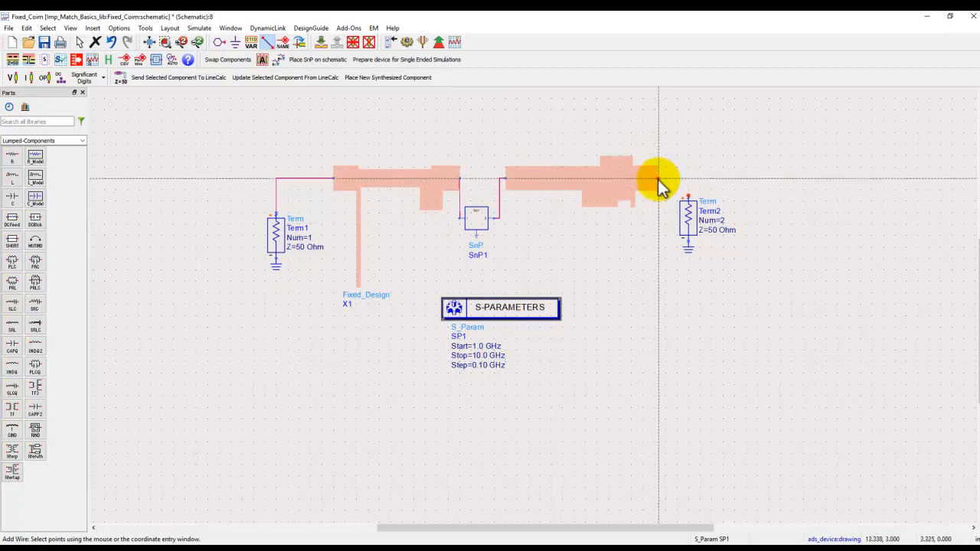
click(687, 196)
key(Escape)
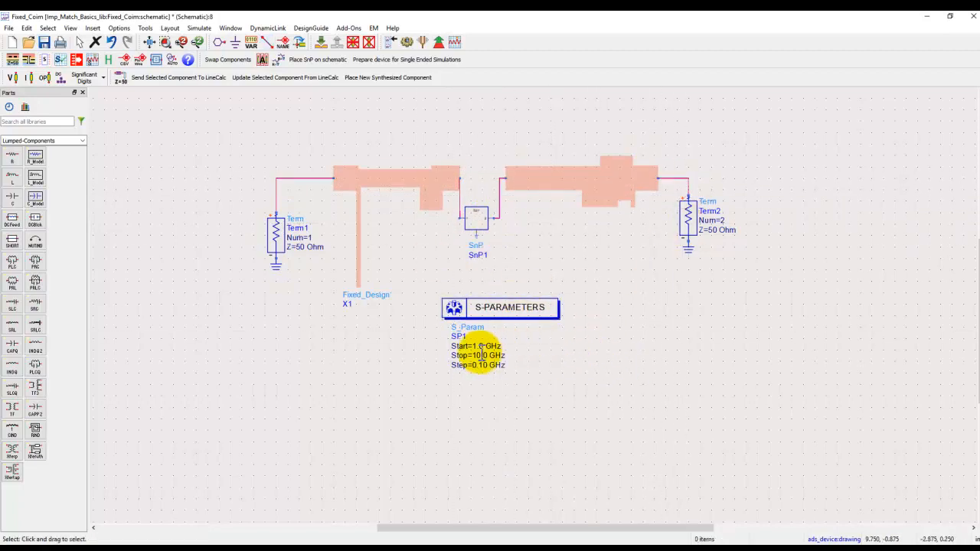
Set the S-parameter controller's start frequency to 2 GHz
double_click(479, 346)
text(2)
click(536, 383)
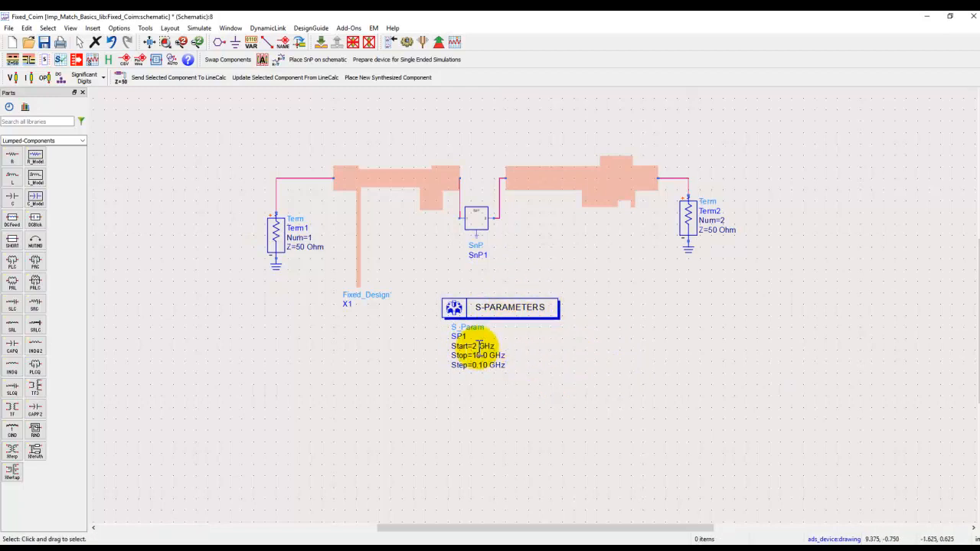
drag(612, 311, 584, 396)
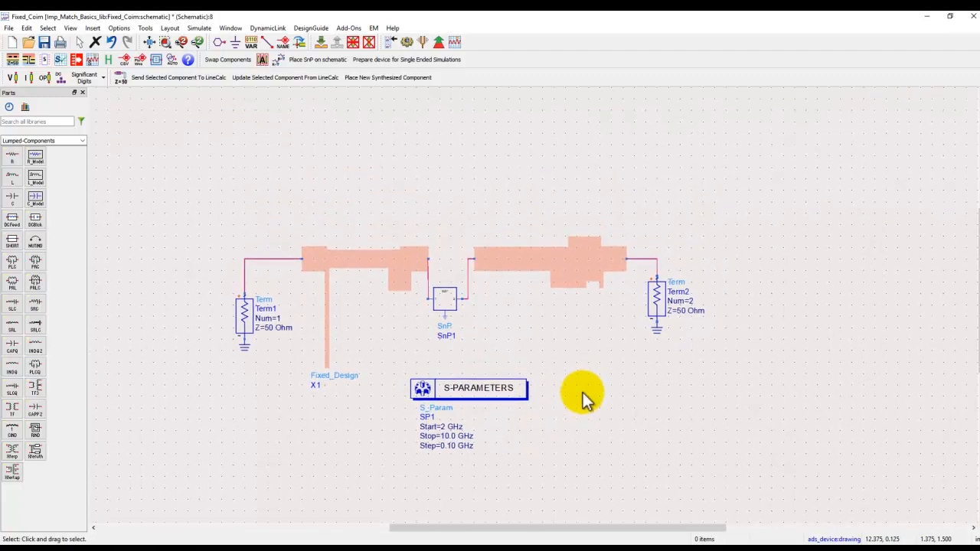
Choose emModel as the simulation view of the Fixed_Design component and simulate the Fixed_Coim schematic
click(383, 263)
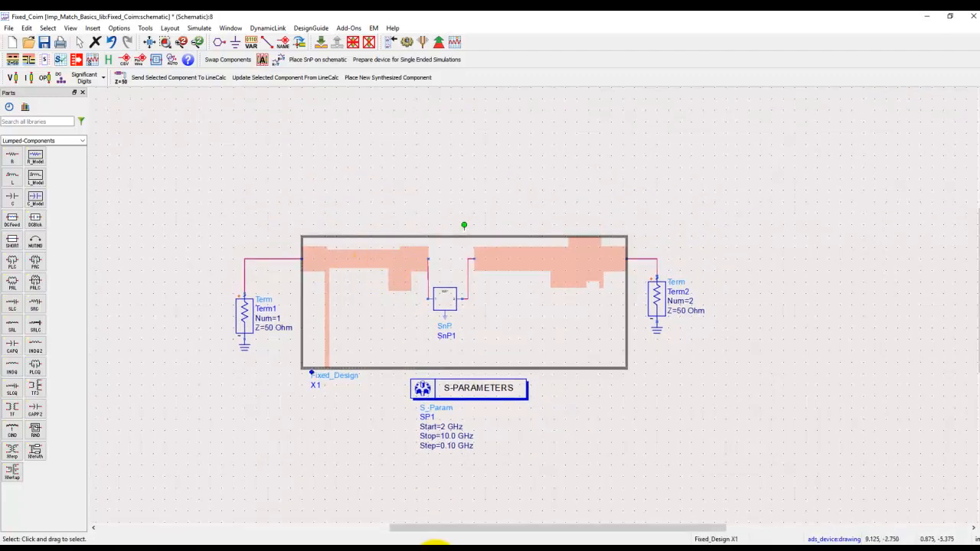
mouse_move(434, 544)
click(215, 525)
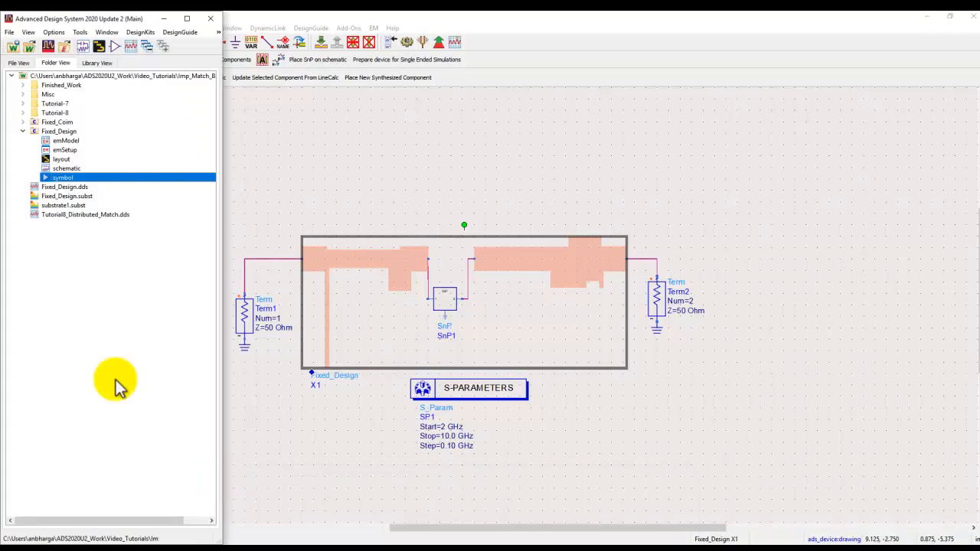
click(65, 170)
click(63, 160)
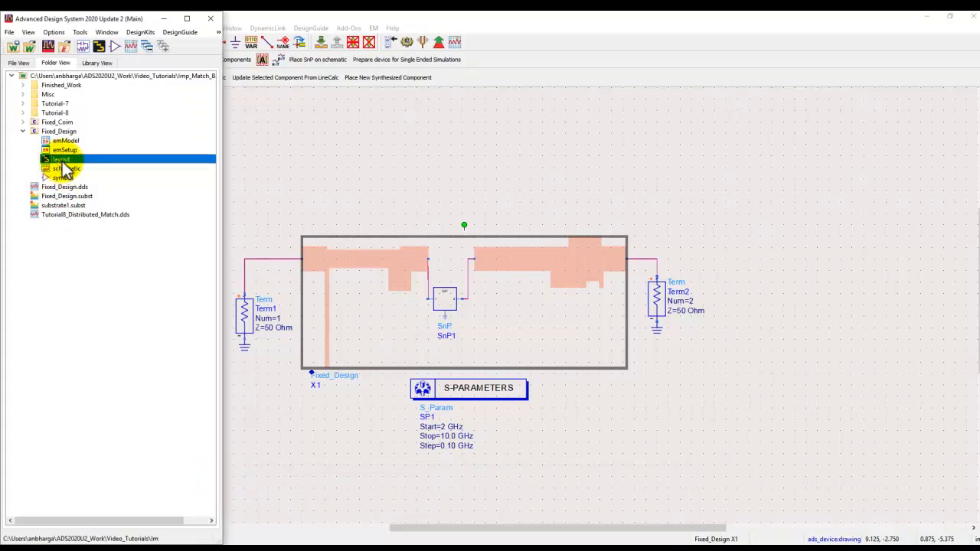
click(69, 142)
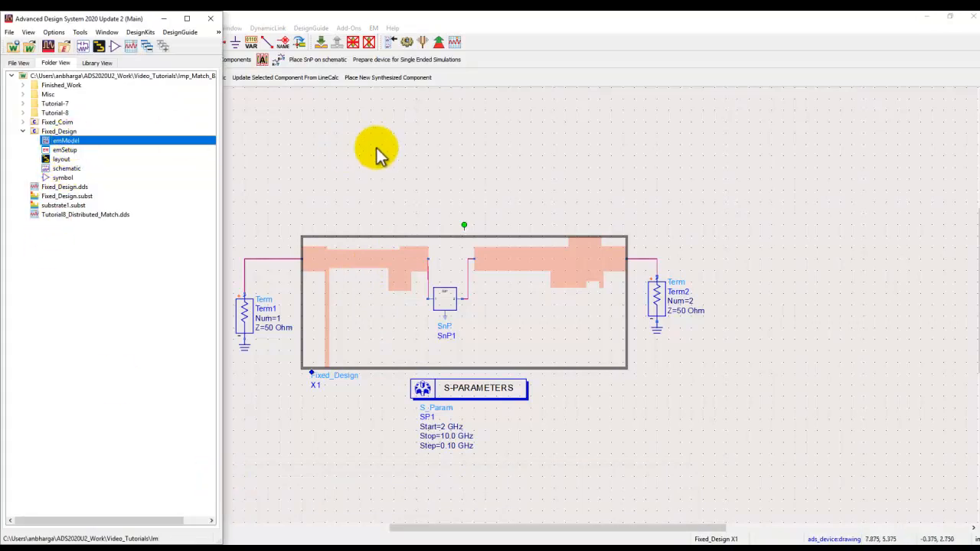
click(395, 44)
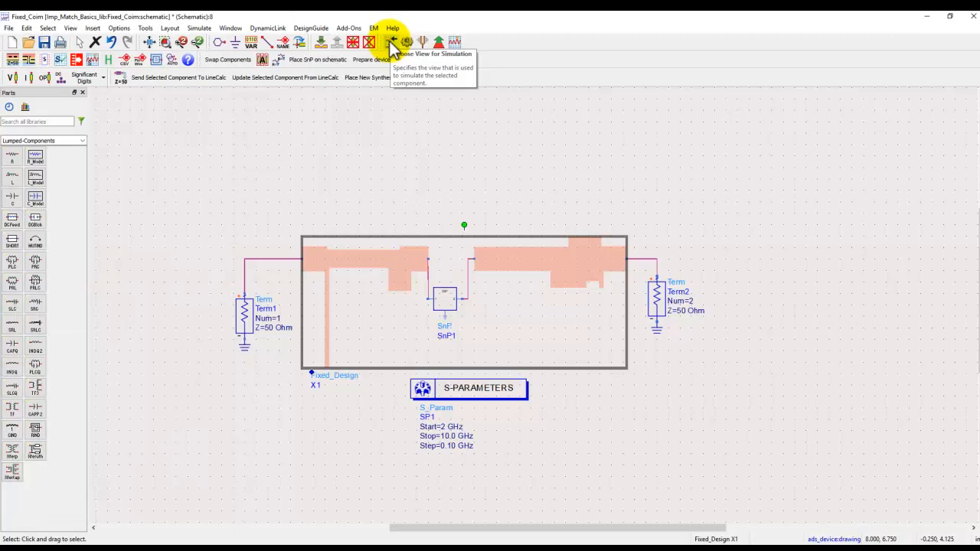
click(392, 44)
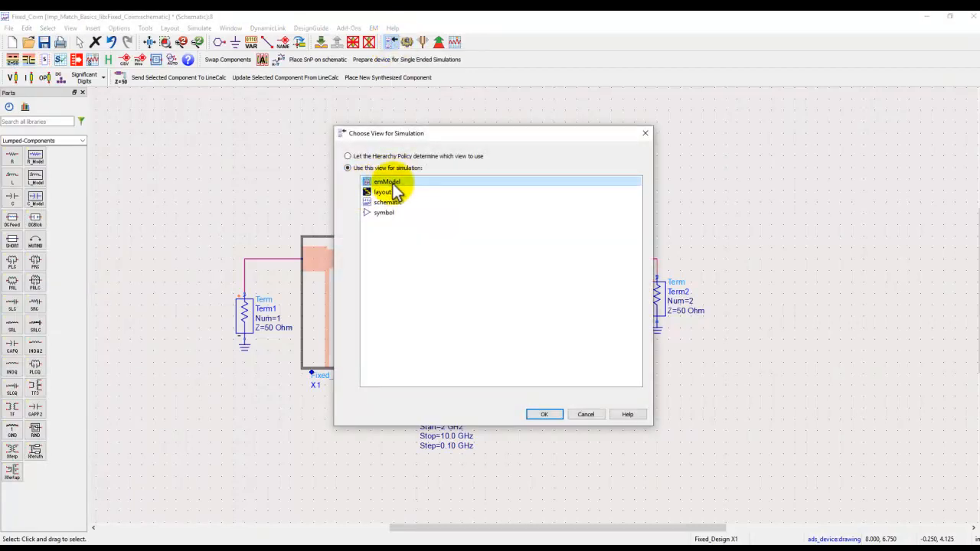
click(539, 414)
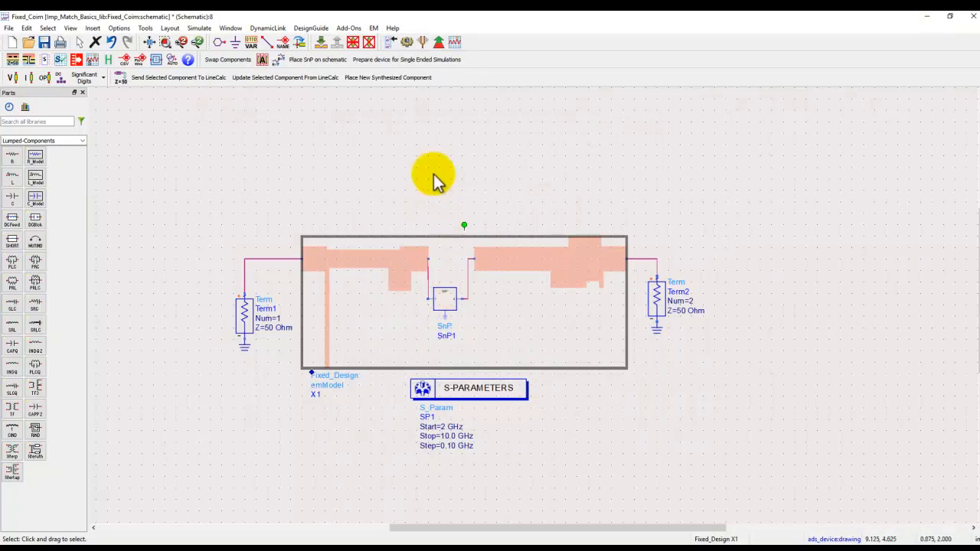
click(405, 42)
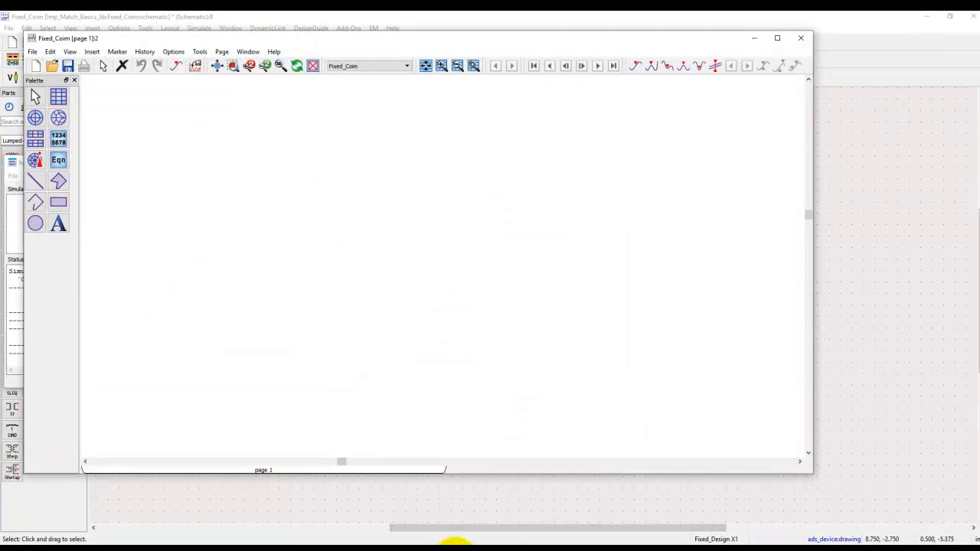
Copy all plots from the Tutorial8_Distributed_Match data display into the Fixed_Coim display, then maximize that display and fit the plots
mouse_move(420, 538)
click(234, 513)
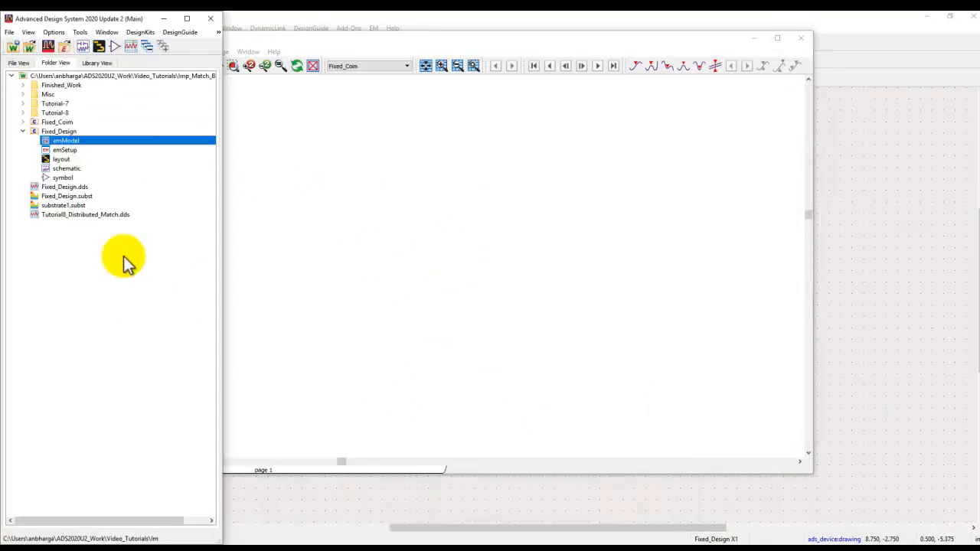
double_click(66, 216)
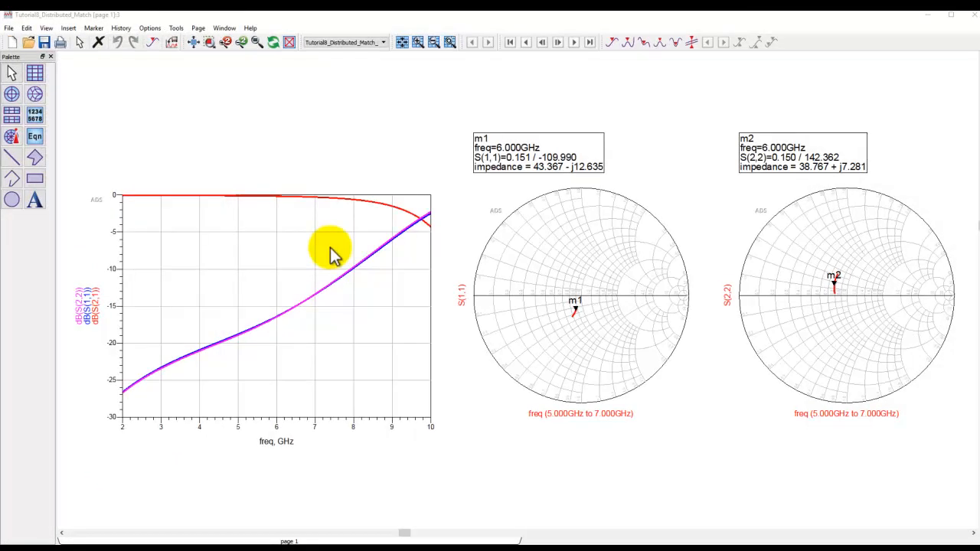
key(ctrl+a)
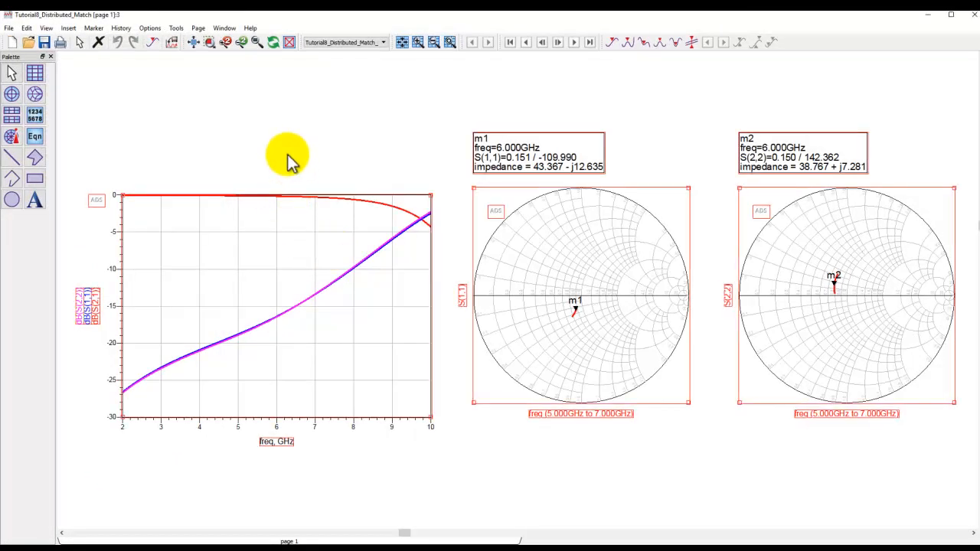
click(950, 15)
click(563, 217)
key(ctrl+v)
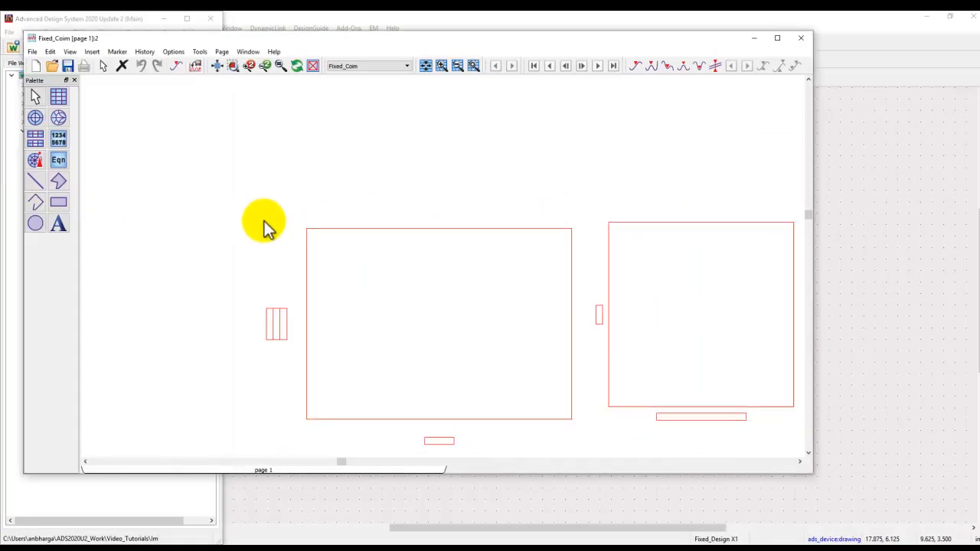
click(122, 150)
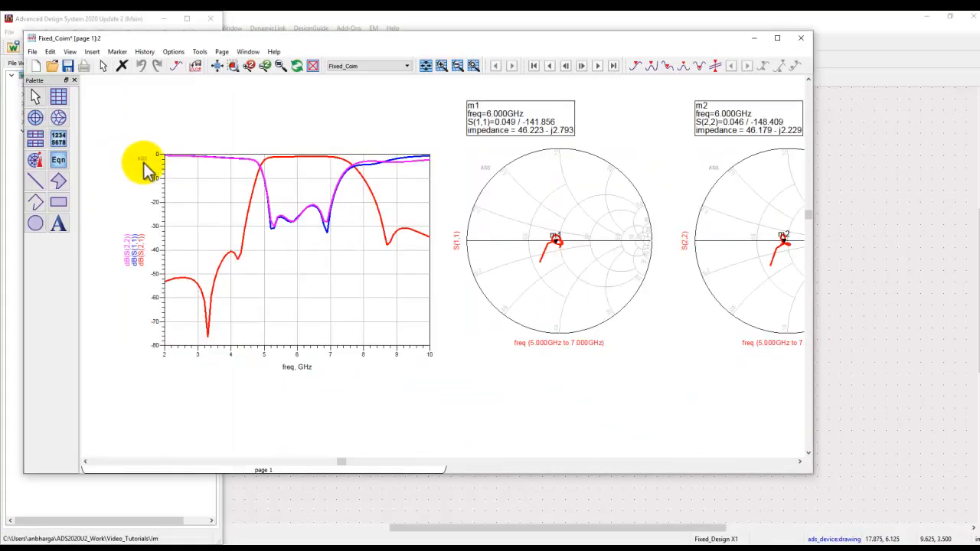
double_click(214, 39)
click(193, 42)
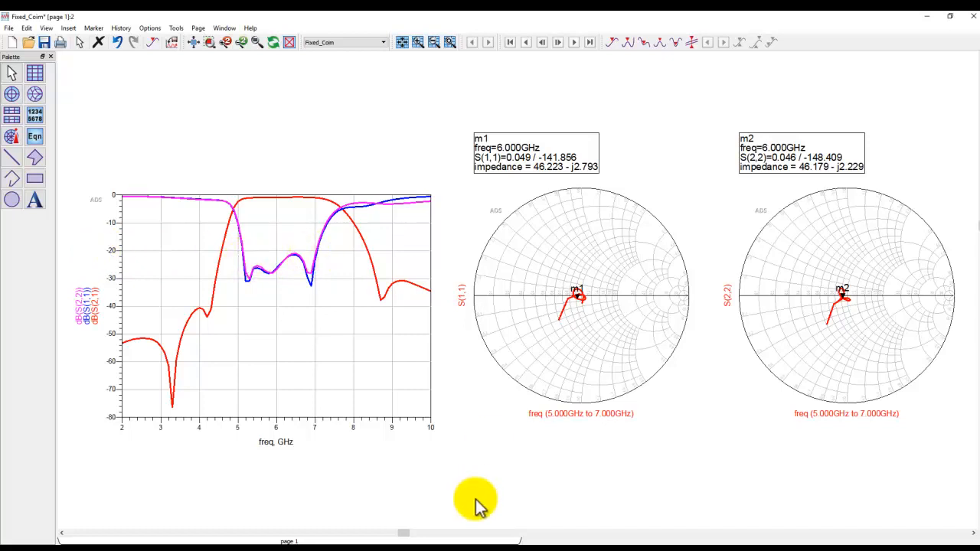
Switch to the PowerPoint slide show to review the RF Tutorial – 8 topic outline
click(450, 538)
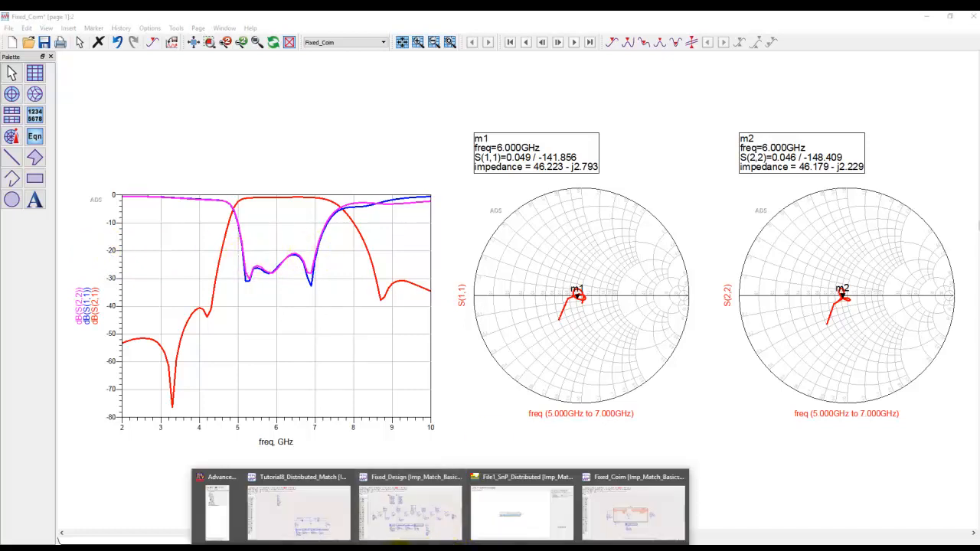
click(389, 541)
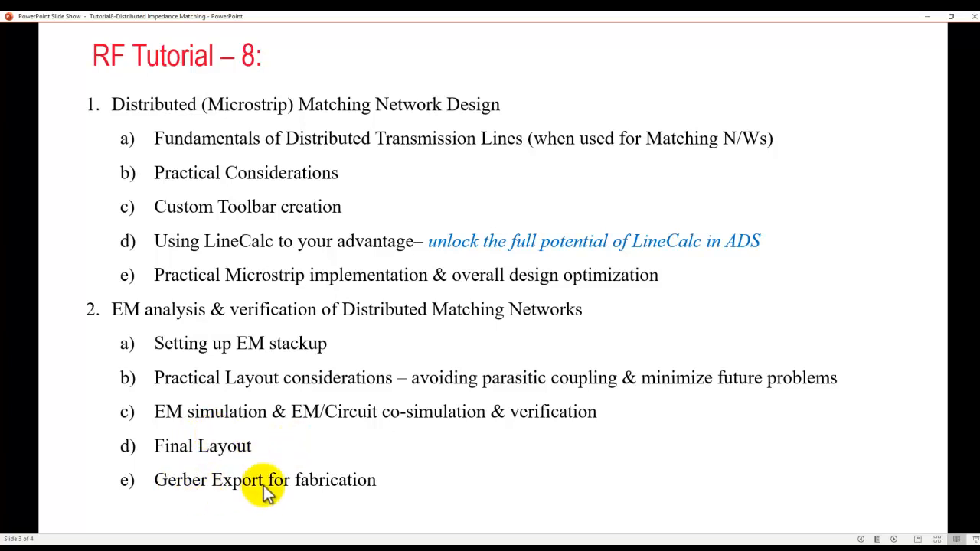
Return to Advanced Design System, open the Fixed_Design layout and clear its Momentum mesh
mouse_move(442, 543)
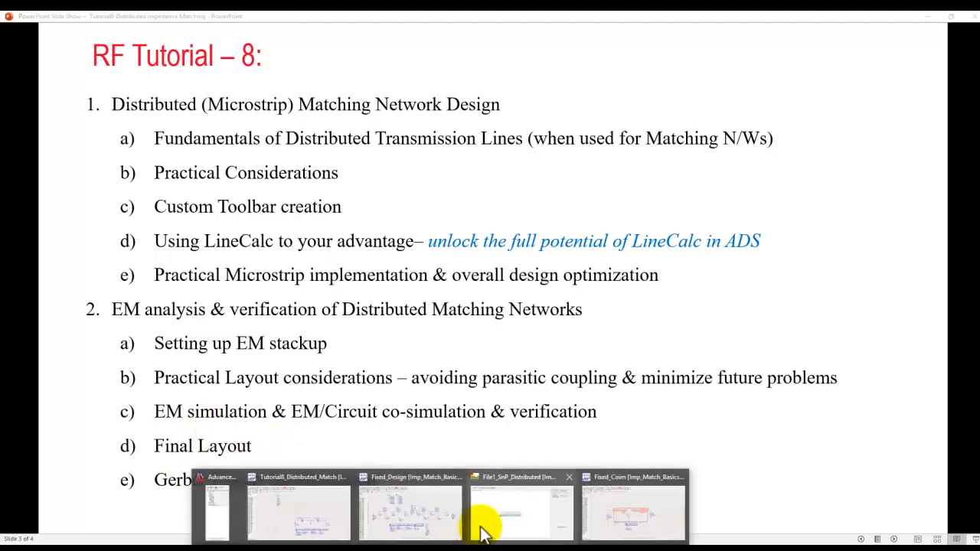
click(230, 503)
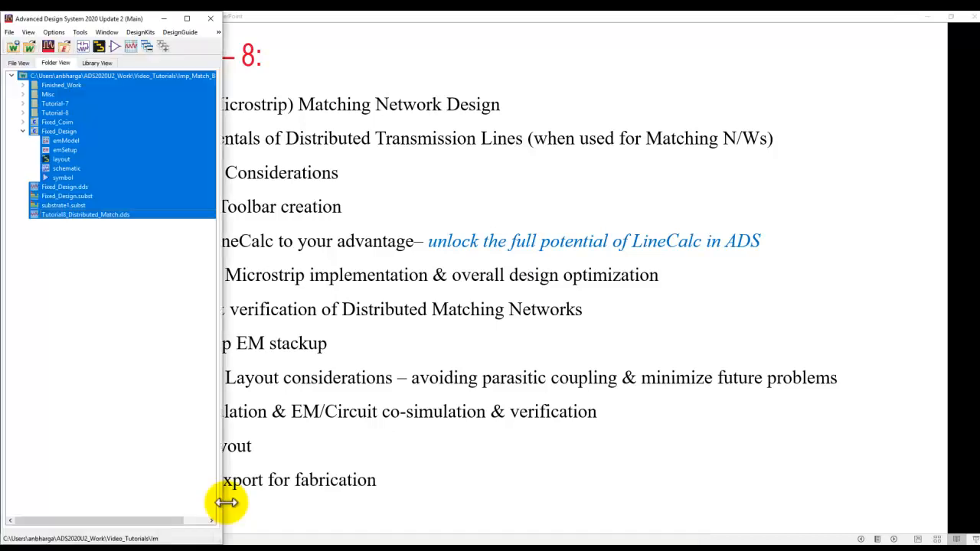
click(98, 299)
double_click(61, 160)
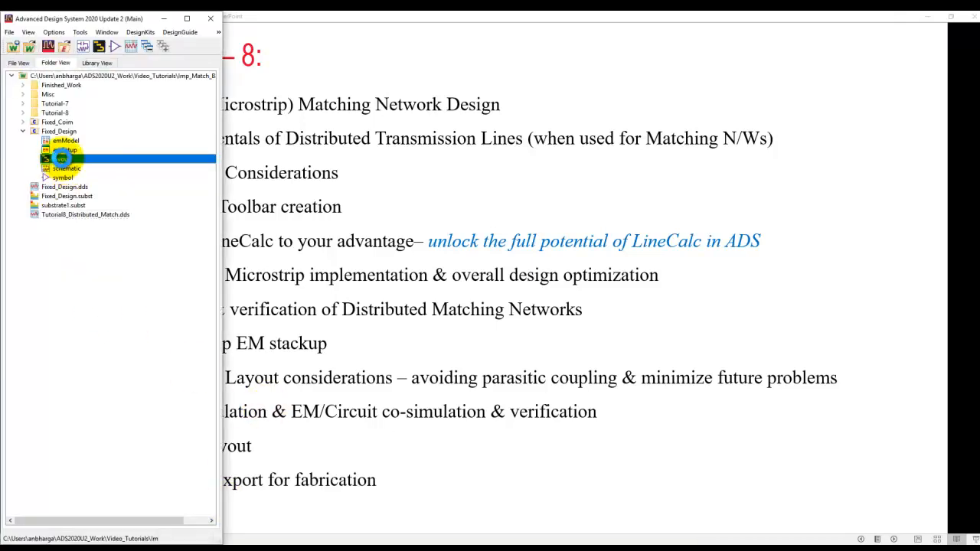
click(201, 29)
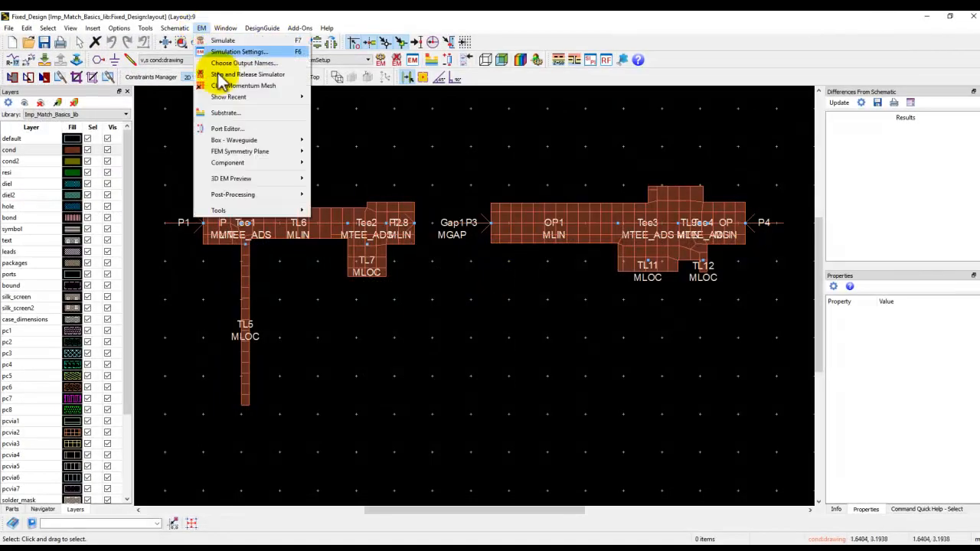
click(227, 90)
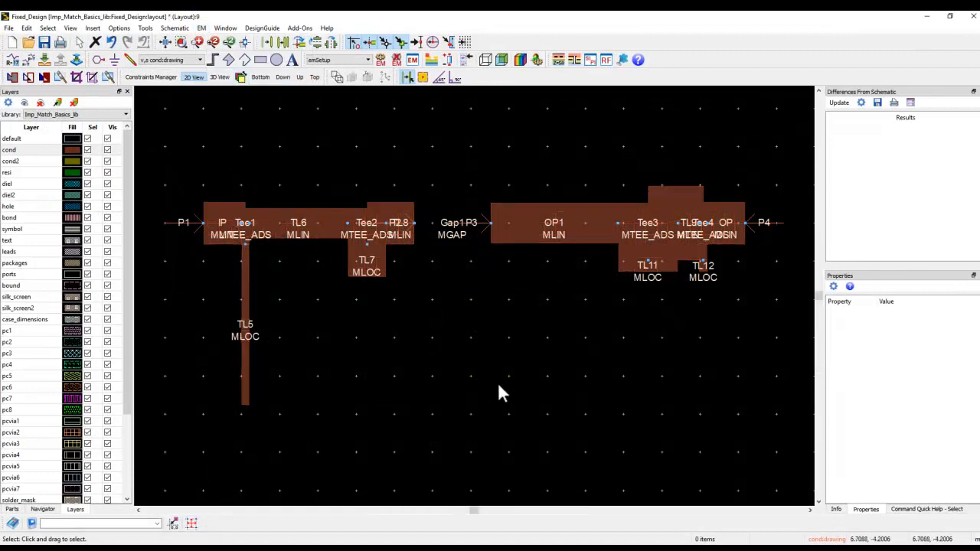
Hide the silk_screen and silk_screen2 layers in the Fixed_Design layout
scroll(474, 275, down, 1)
scroll(397, 323, down, 1)
drag(475, 317, 447, 393)
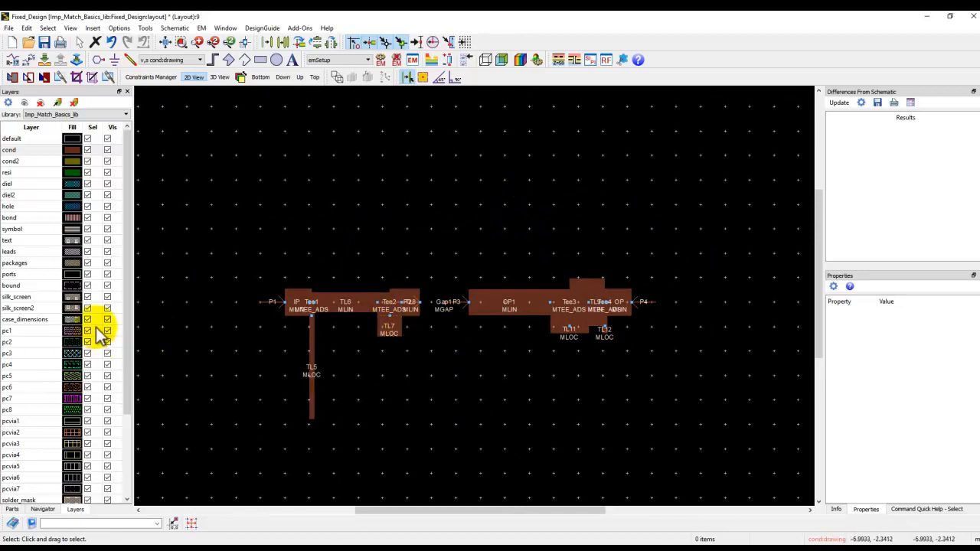
click(107, 297)
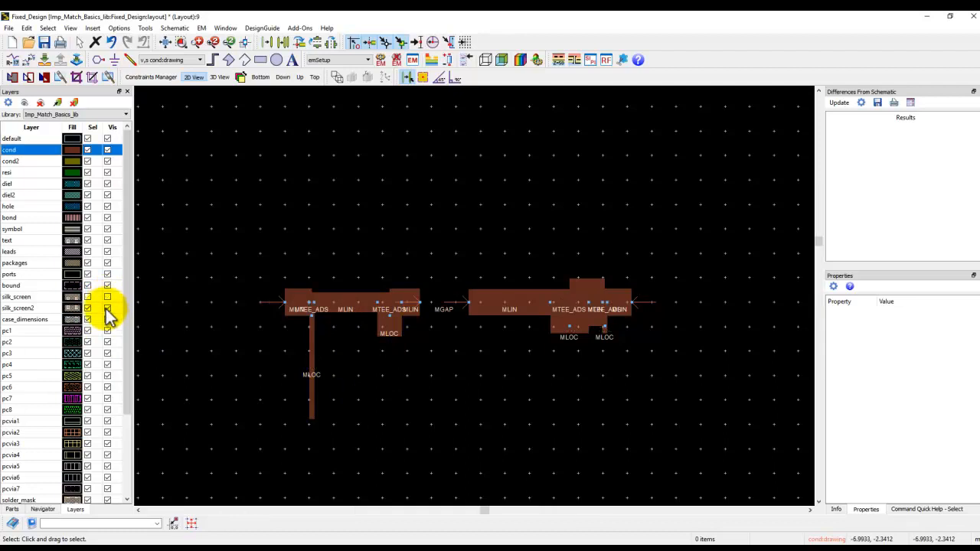
click(108, 307)
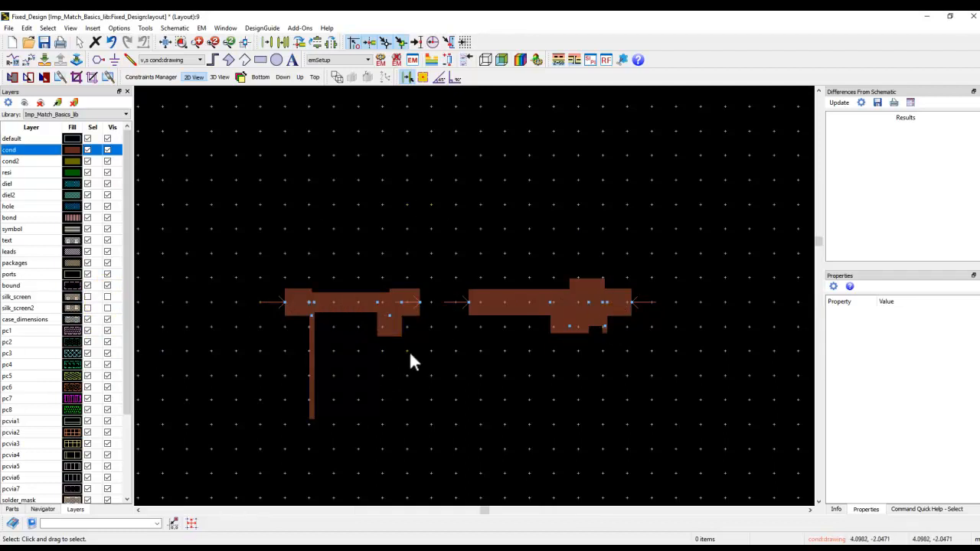
drag(467, 414, 427, 375)
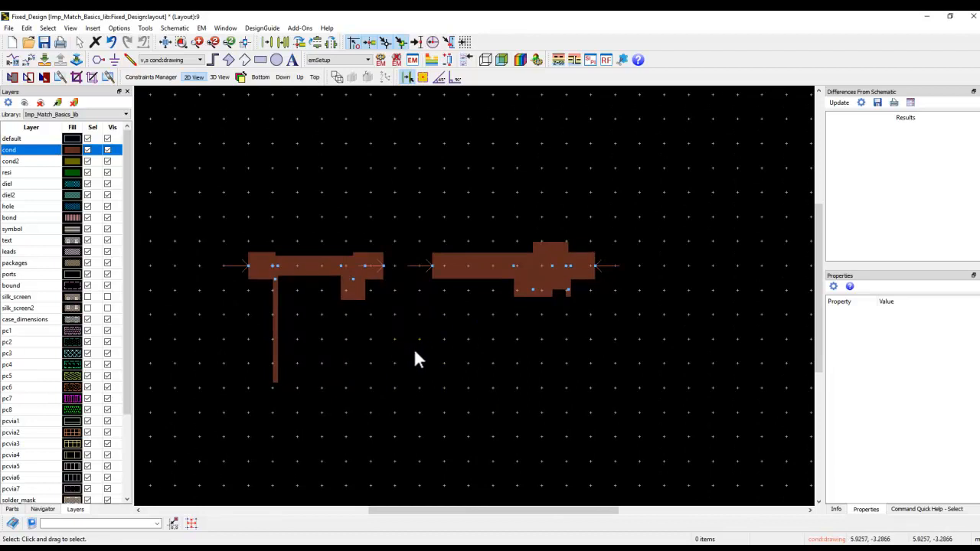
Draw a grid-snapped rectangular ground plane with 0.5 clearance on the cond layer, enclosing both matching networks and assigned to the gnd! net
click(92, 28)
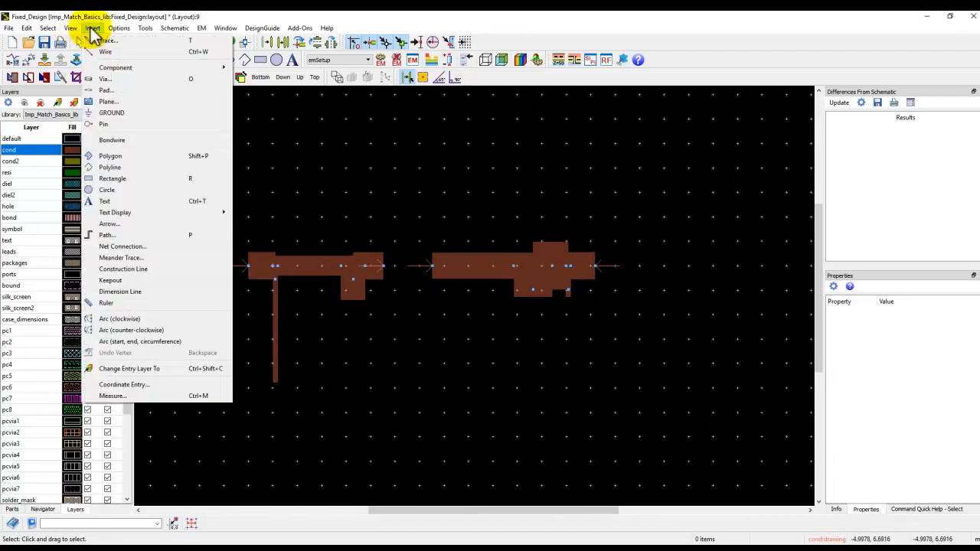
click(107, 103)
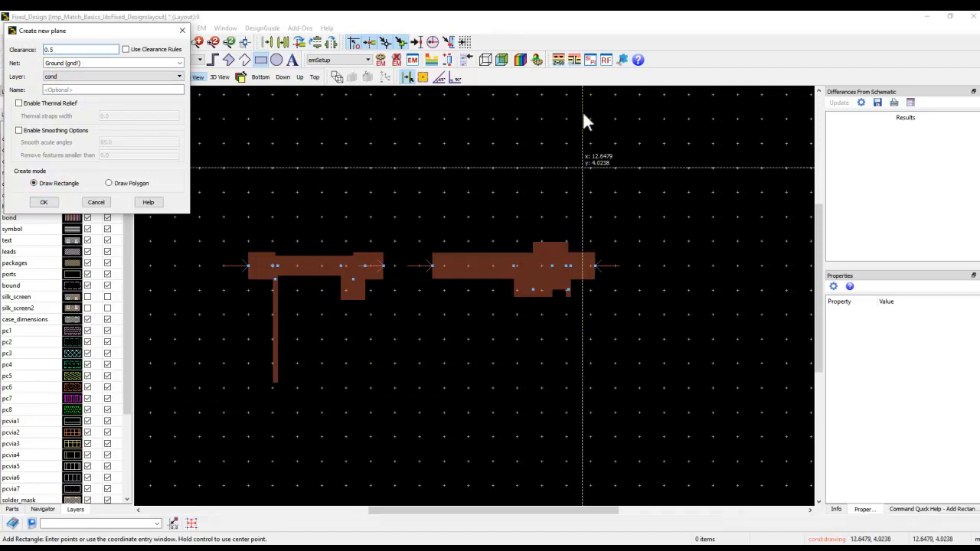
click(469, 40)
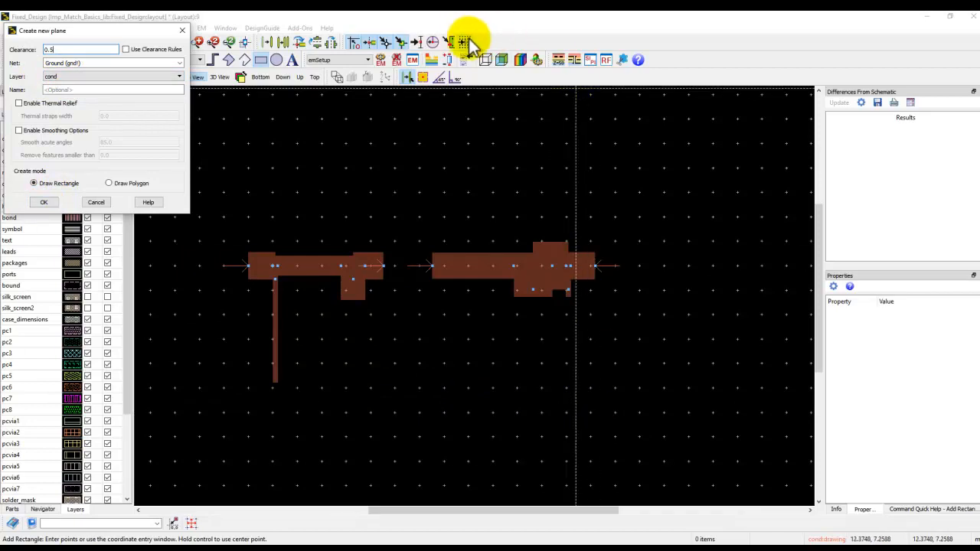
click(595, 455)
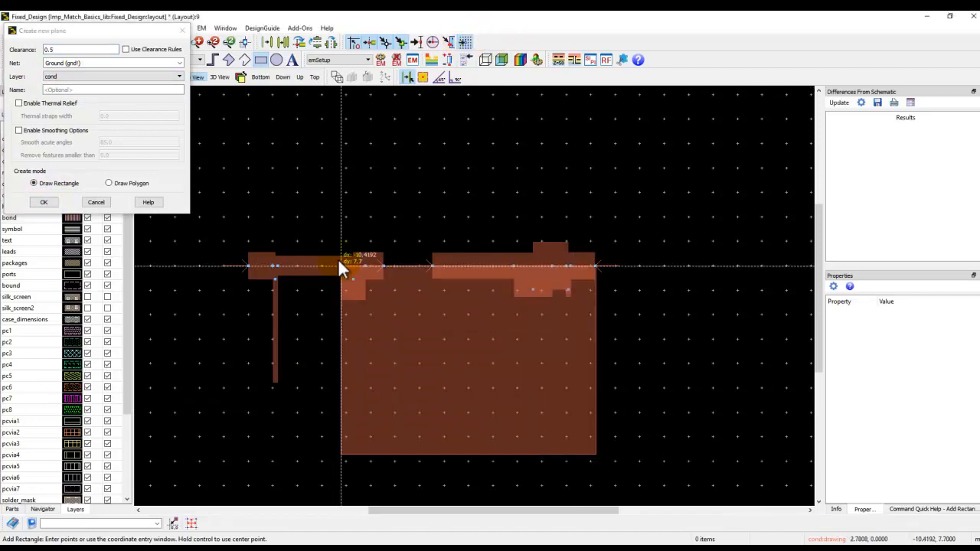
click(241, 110)
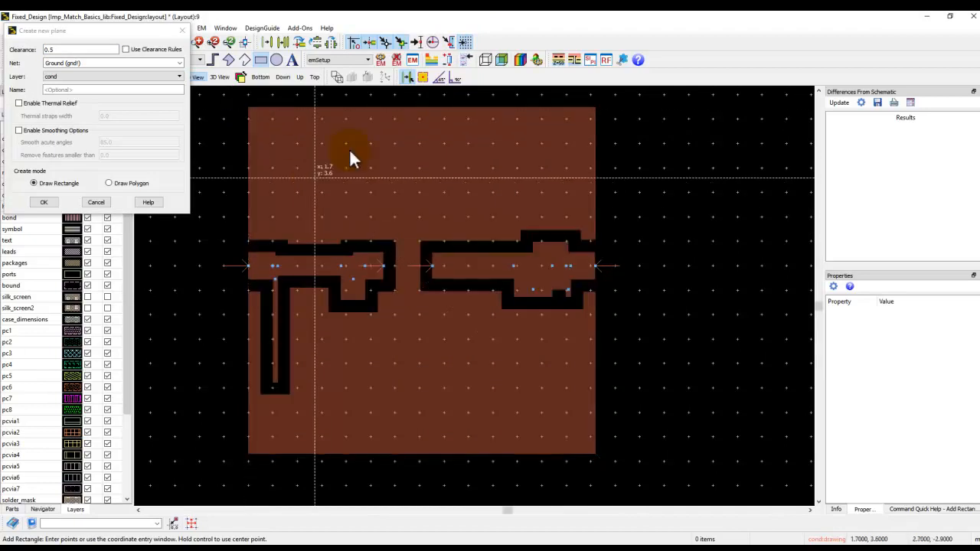
key(Escape)
click(463, 359)
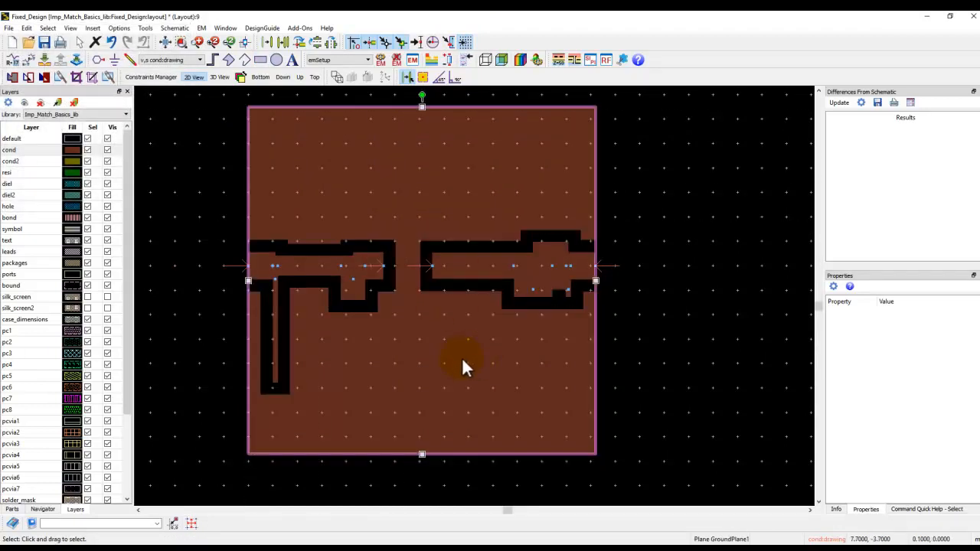
click(717, 360)
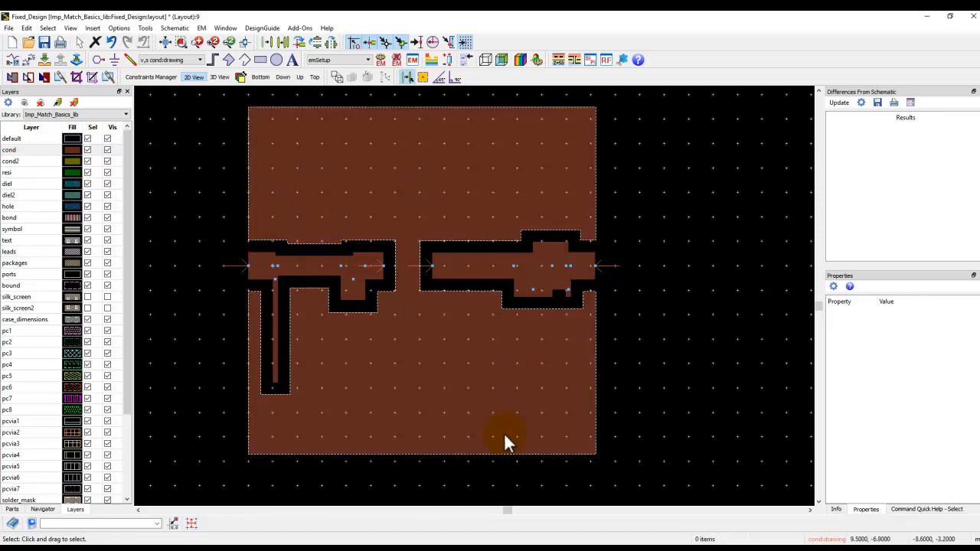
Check the Fixed_Design substrate stack-up for the layer mapped to the through-substrate via, and return to the layout
scroll(446, 331, down, 1)
drag(444, 278, 460, 321)
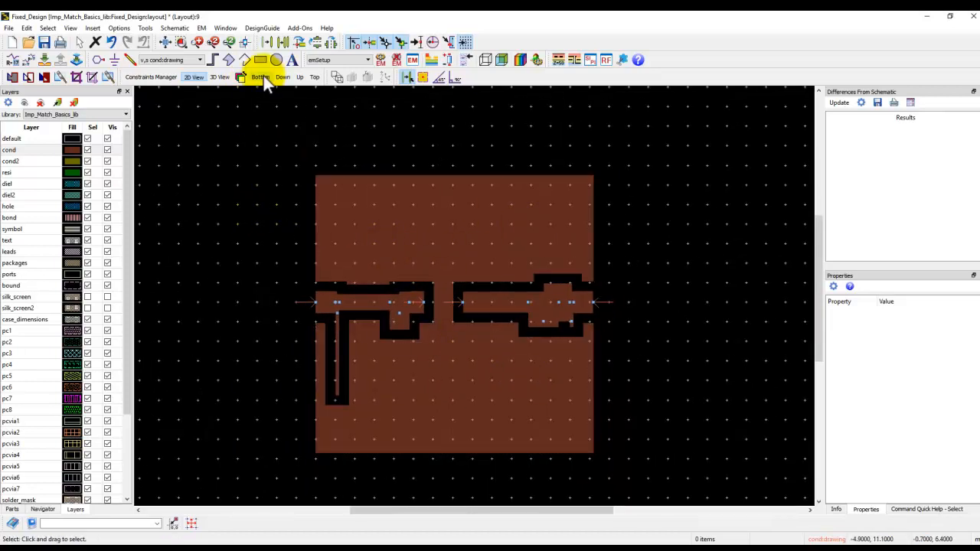
click(436, 63)
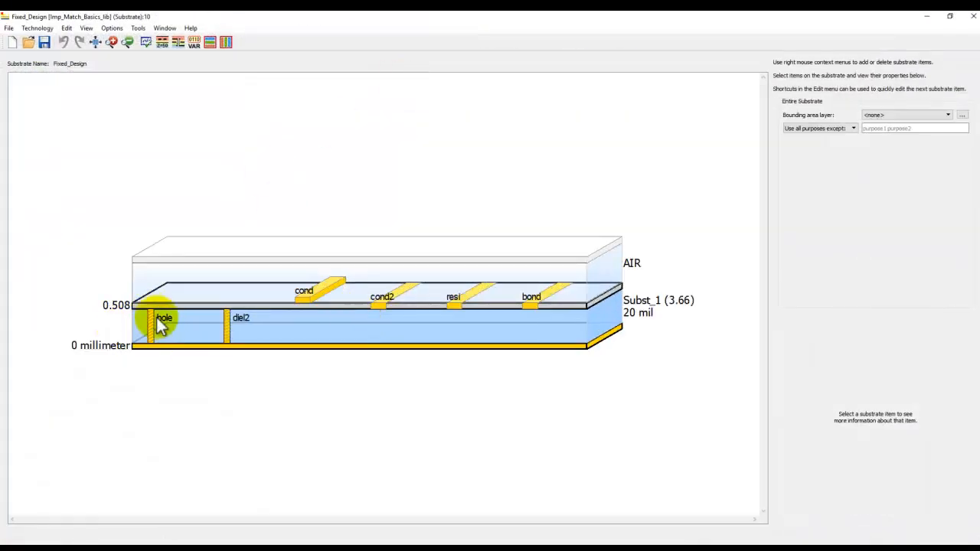
click(973, 16)
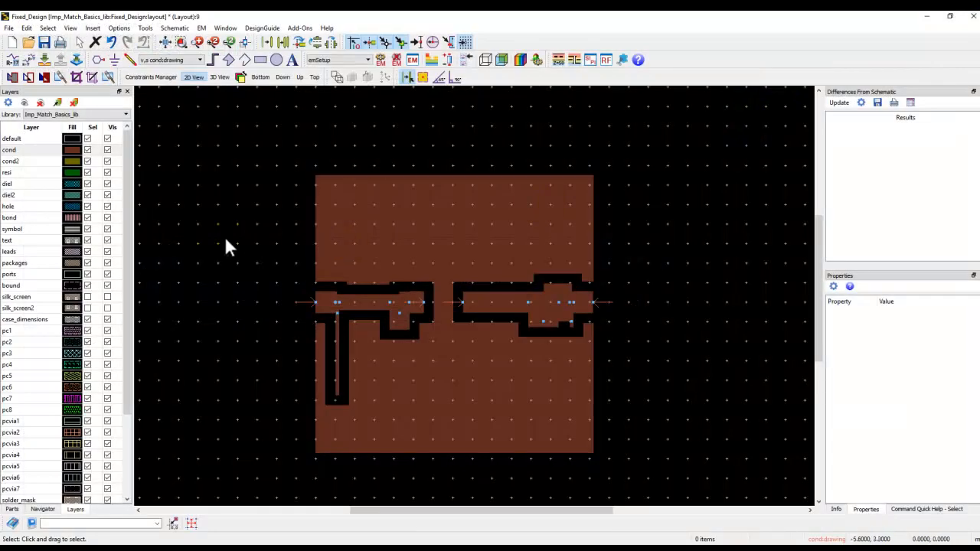
Draw a circle of radius about 0.6 on the hole layer in the empty area beside the ground plane
click(170, 60)
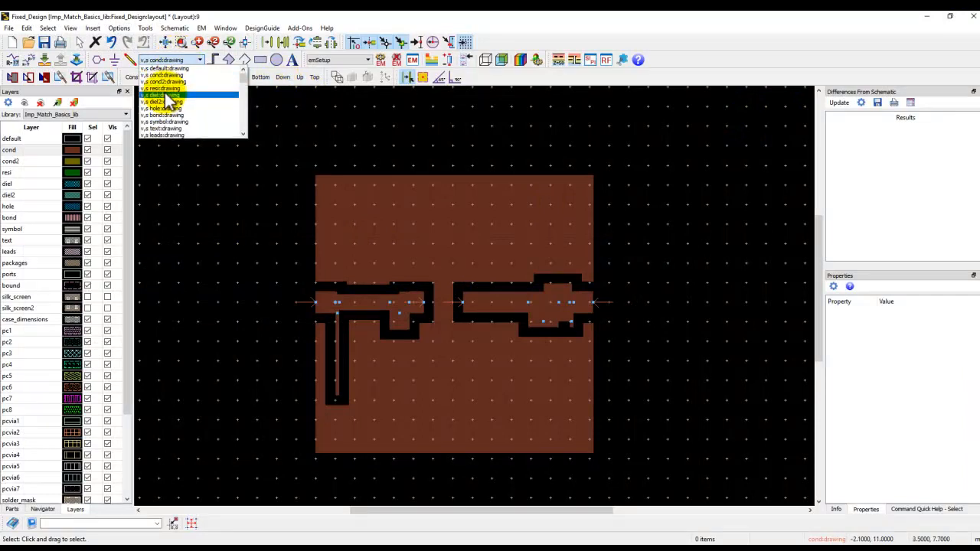
click(177, 108)
click(277, 60)
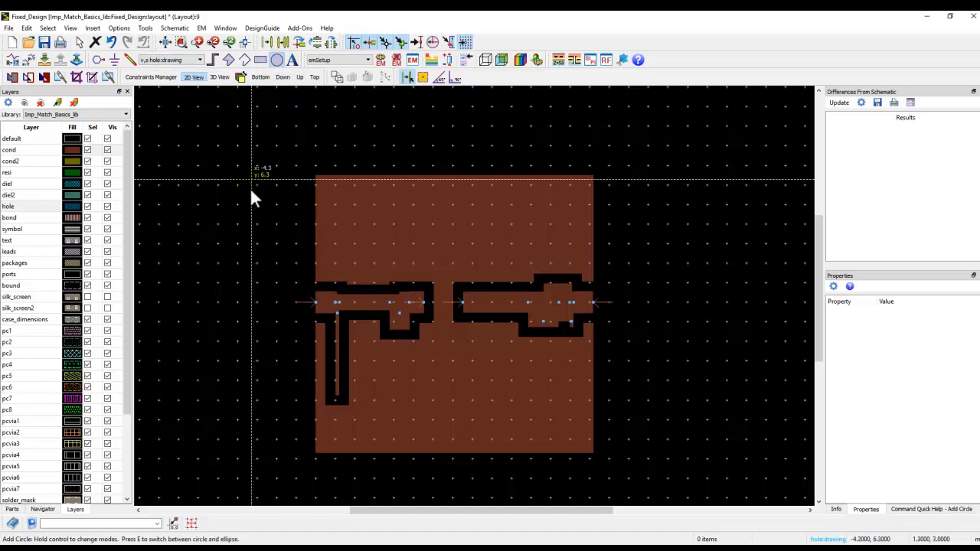
key(Escape)
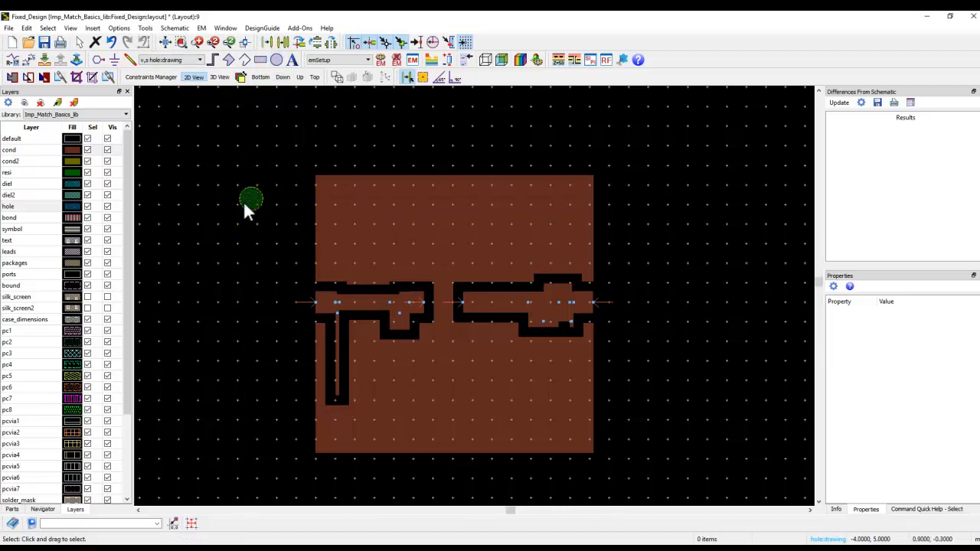
Set the hole circle's radius to 0.2
click(255, 199)
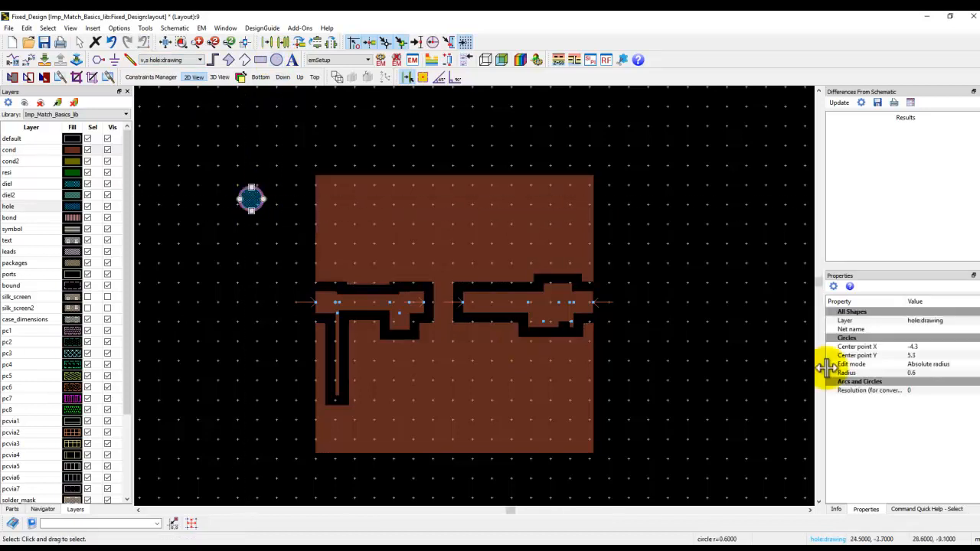
click(916, 375)
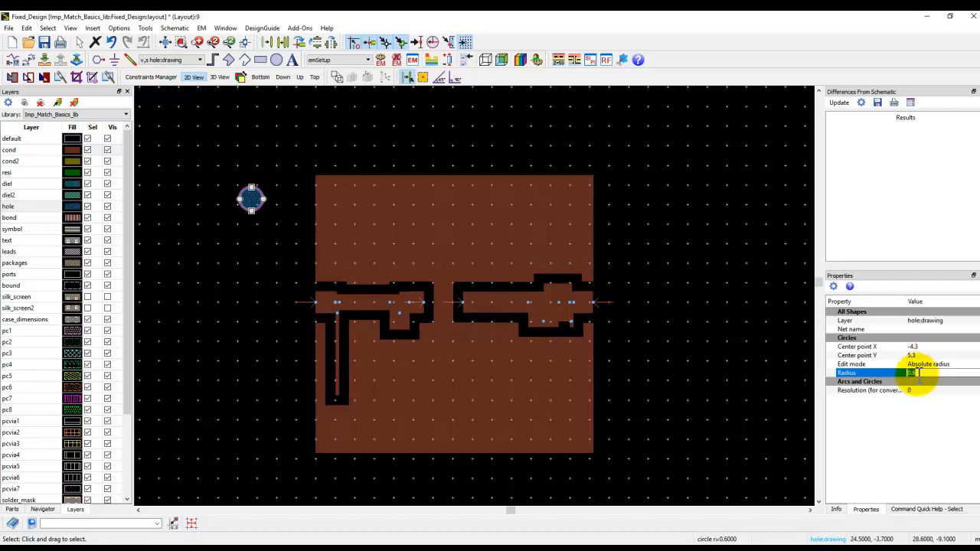
drag(919, 374, 912, 373)
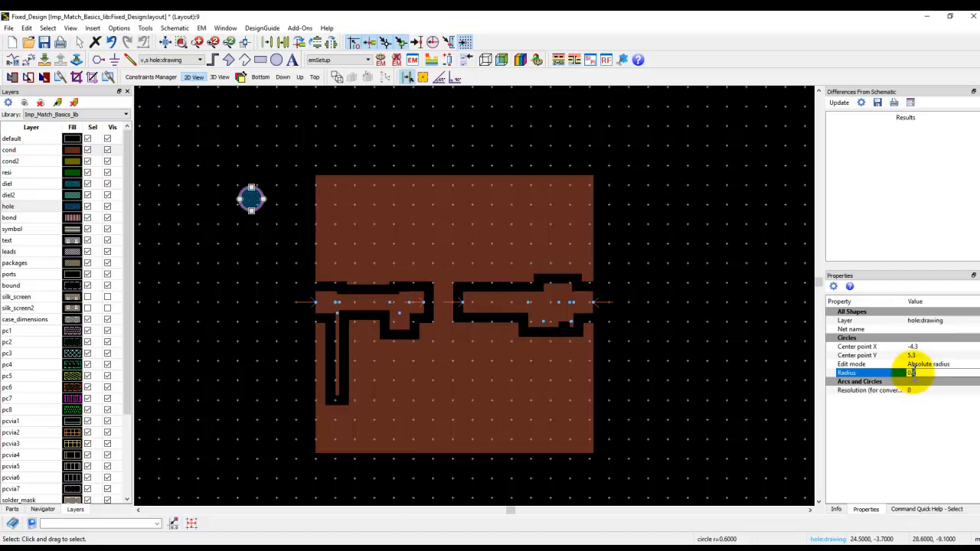
text(2)
click(717, 422)
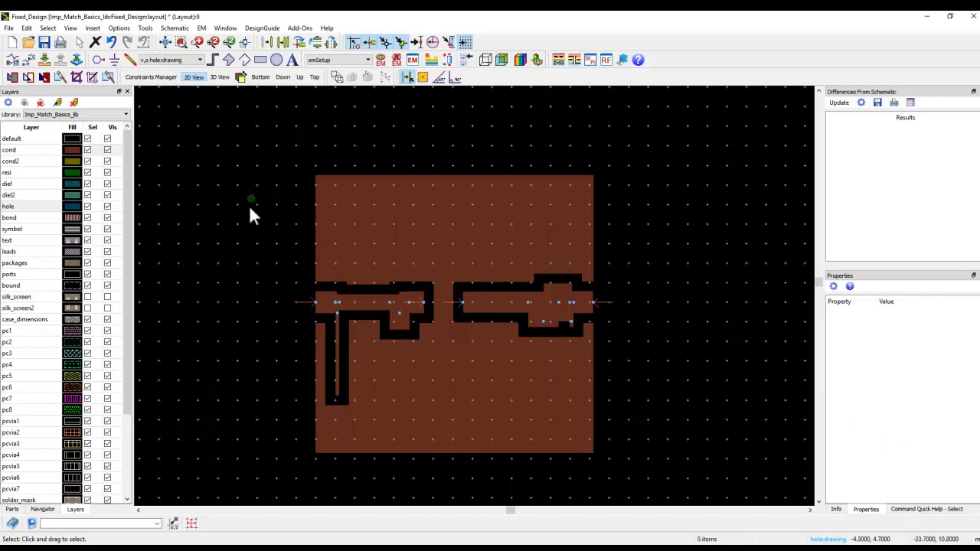
Step and repeat the hole circle as arrays of 4 rows by 8 columns on the ground plane above and below the matching networks
click(251, 199)
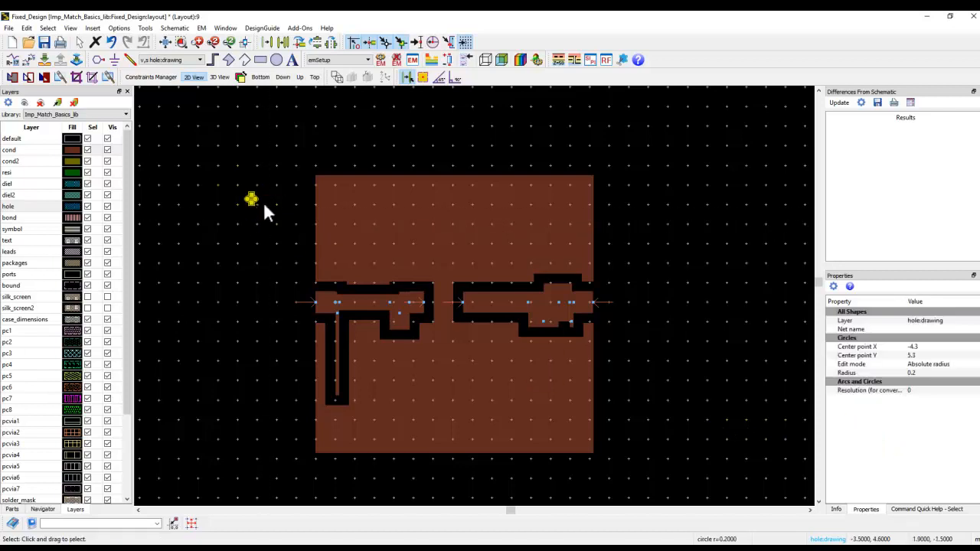
click(27, 28)
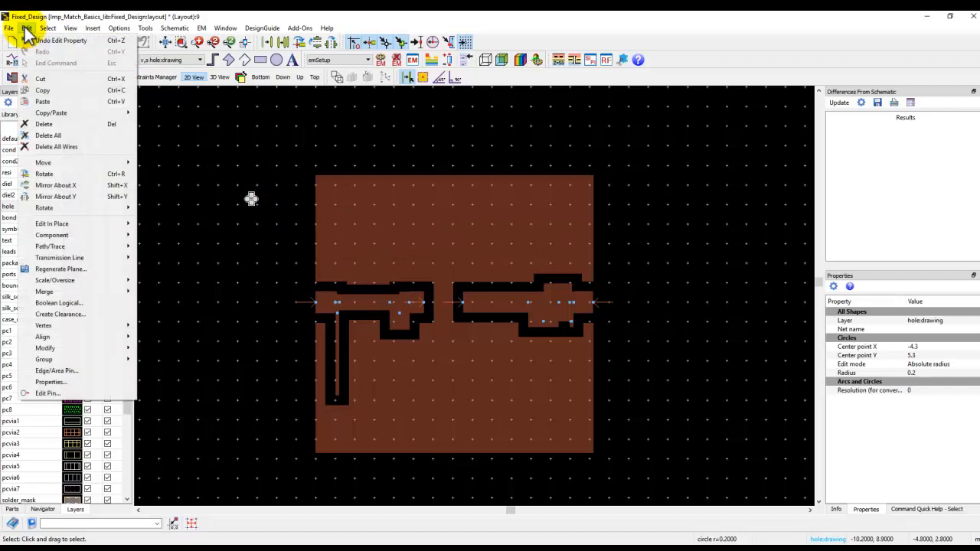
mouse_move(66, 115)
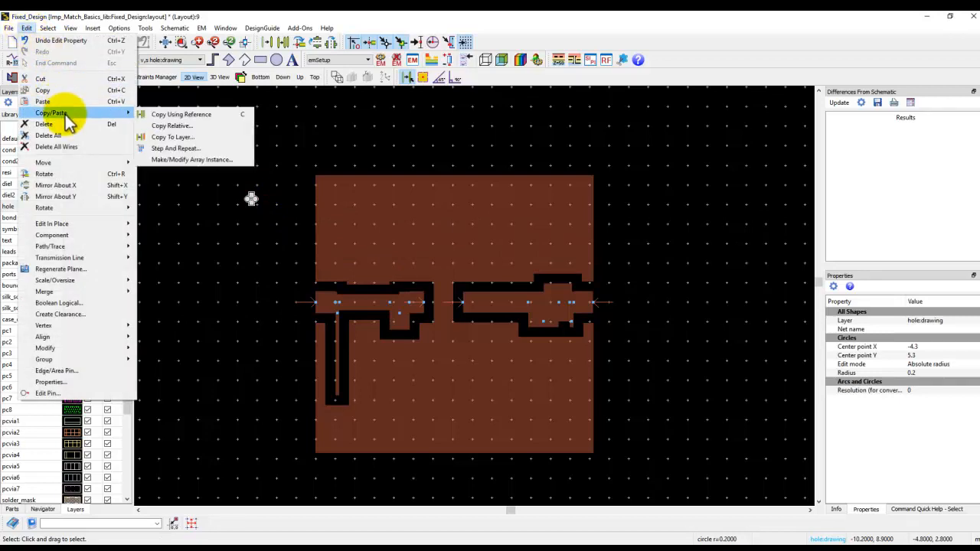
click(158, 148)
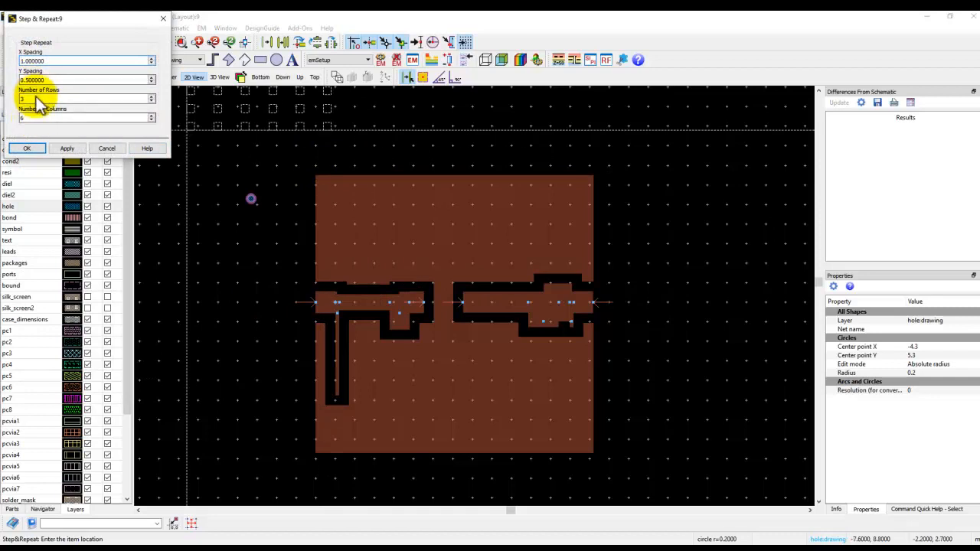
click(37, 119)
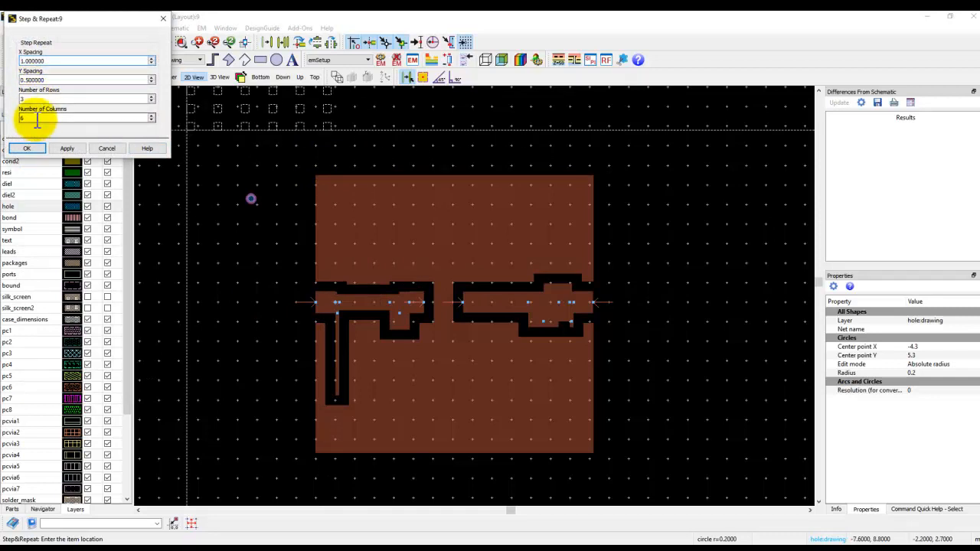
click(23, 99)
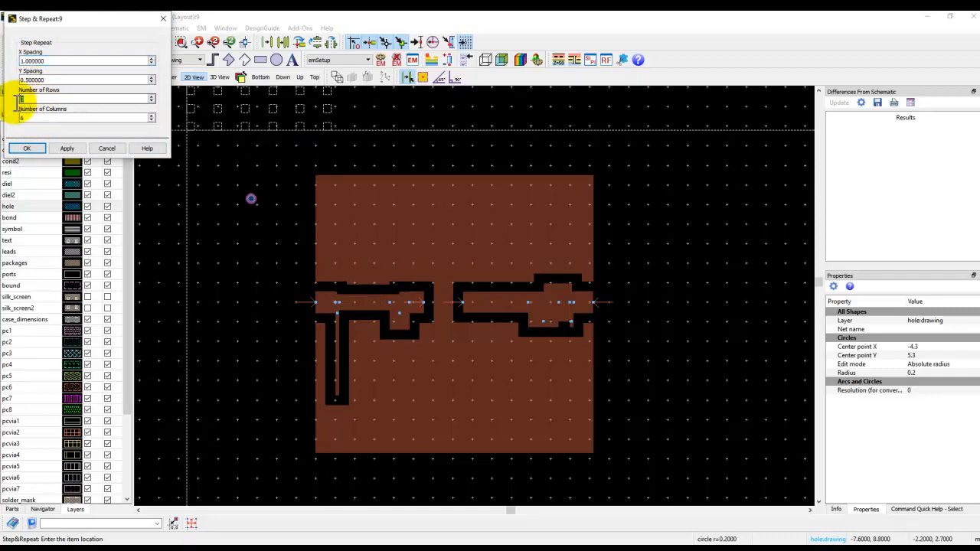
text(4)
click(20, 118)
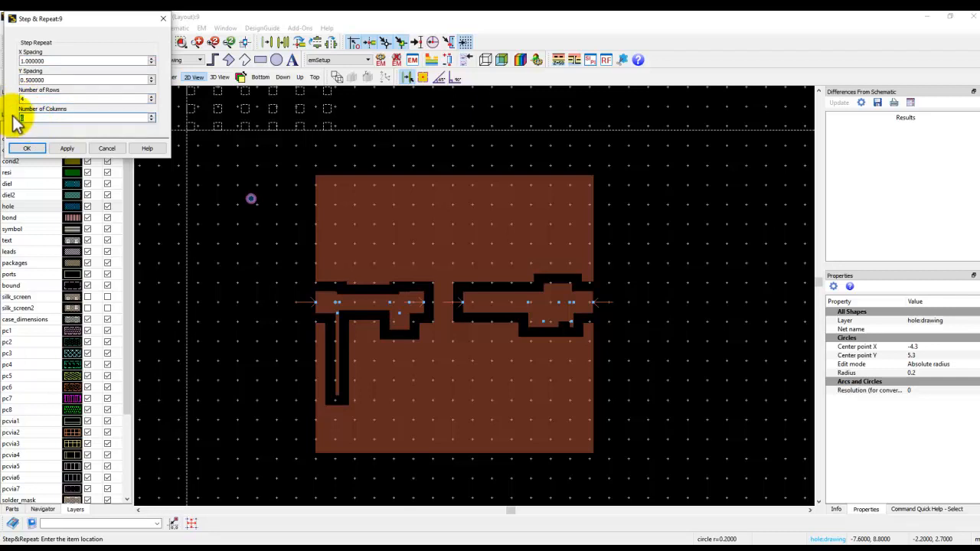
text(8)
click(66, 148)
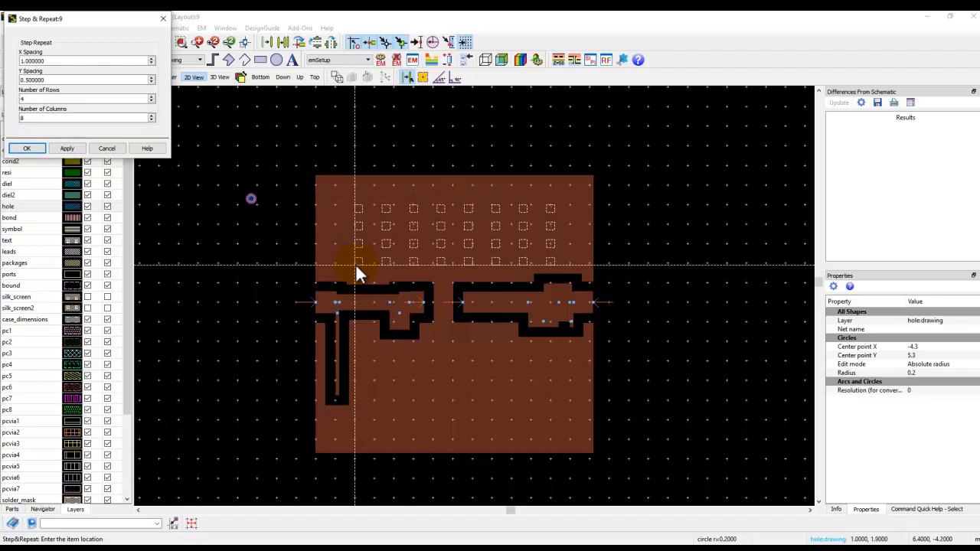
click(347, 255)
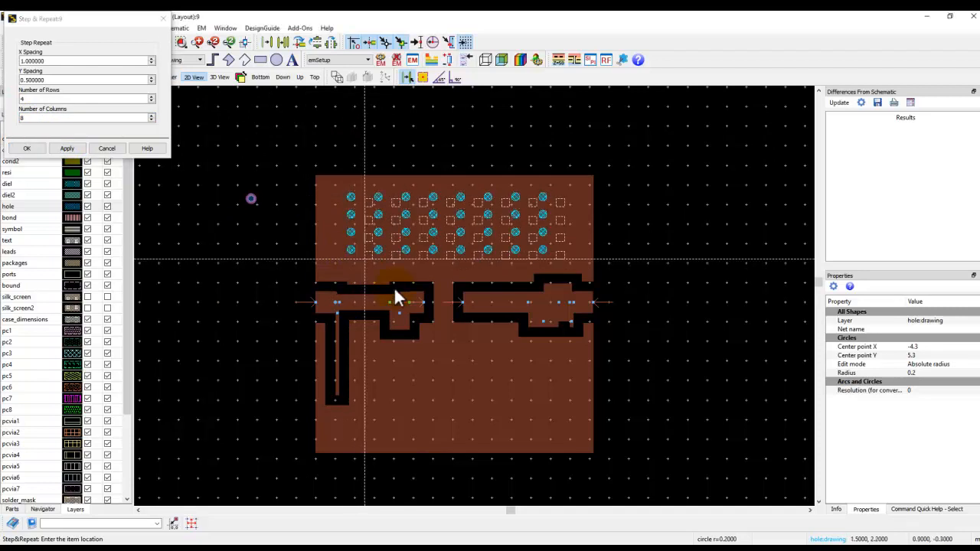
click(357, 421)
key(Escape)
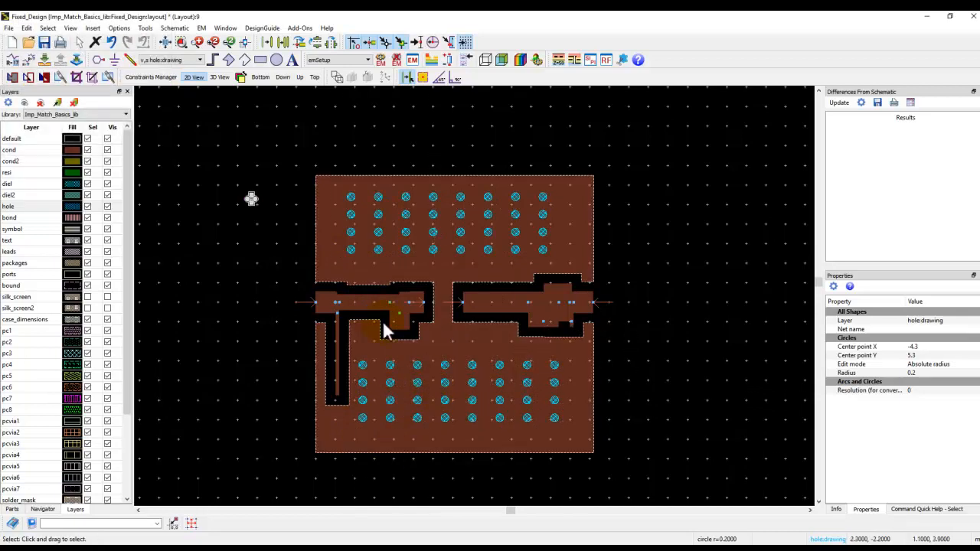
Cut the source circle beside the plane and paste four copies in a vertical line through the ground strip between the two networks
drag(238, 183, 265, 224)
key(Delete)
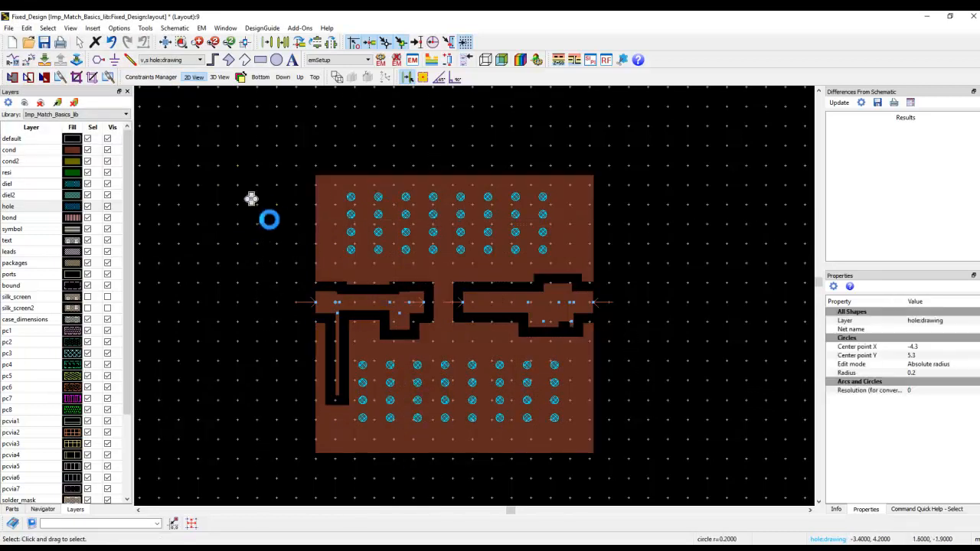
key(ctrl+v)
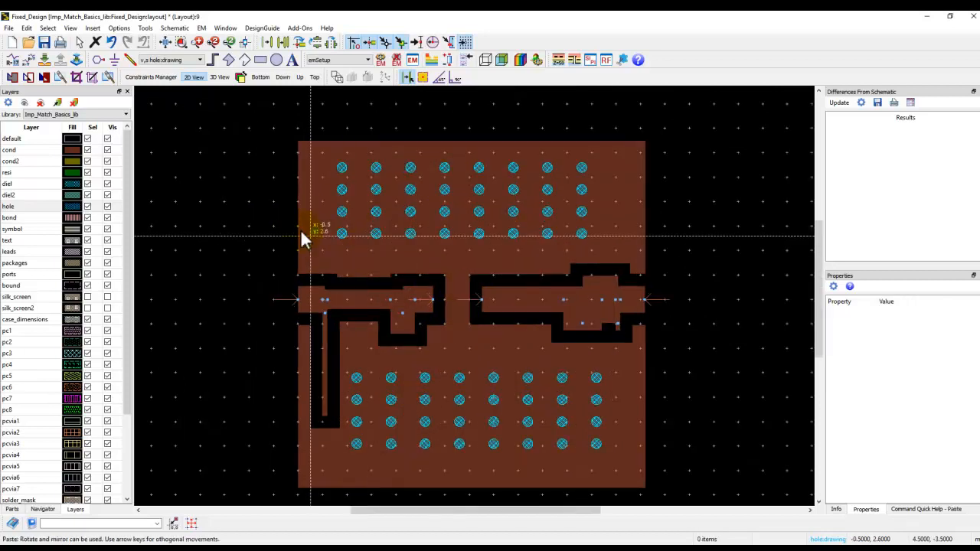
click(457, 265)
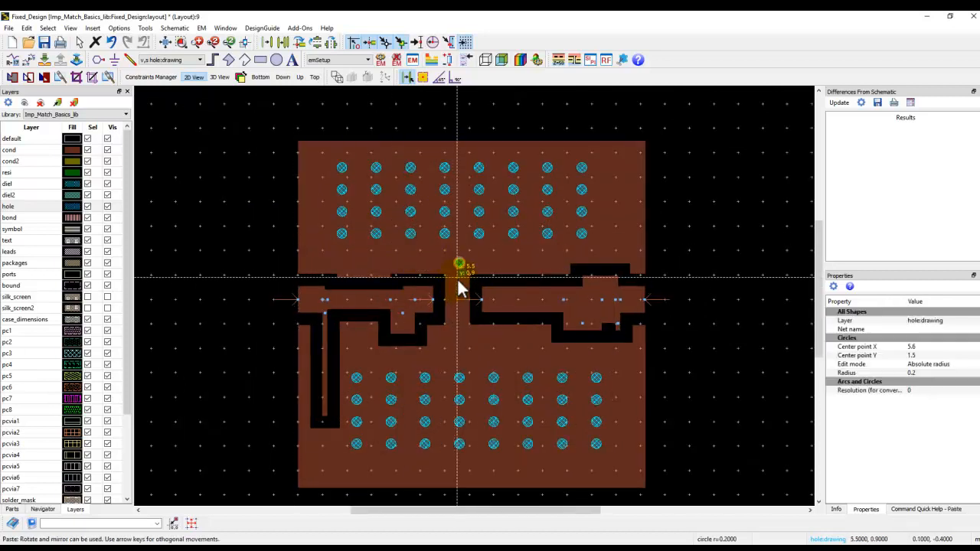
click(454, 290)
click(457, 315)
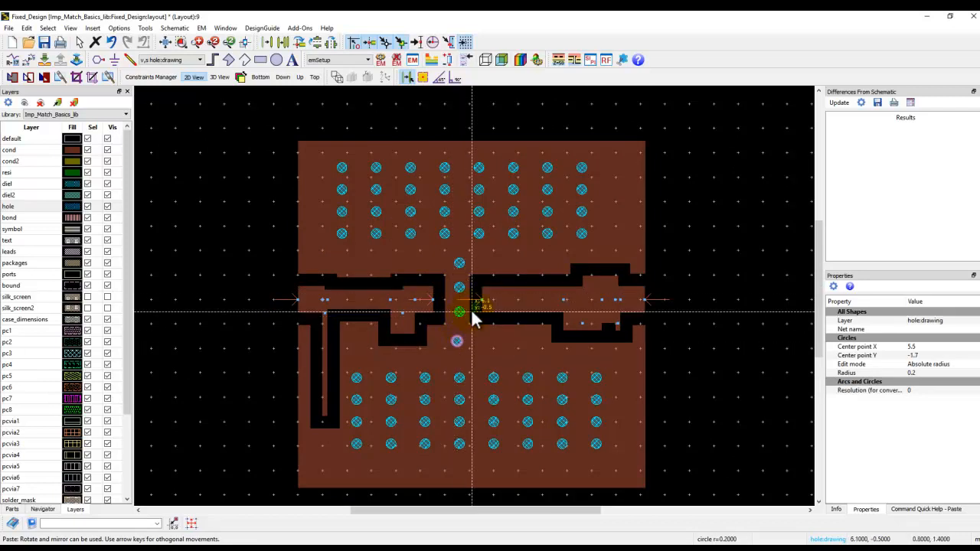
key(Escape)
scroll(469, 307, up, 3)
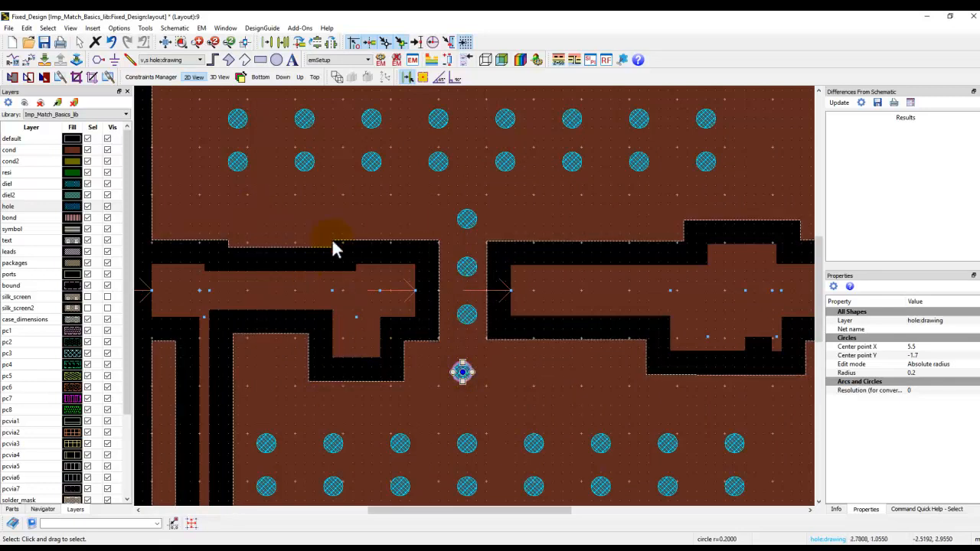
scroll(421, 248, down, 1)
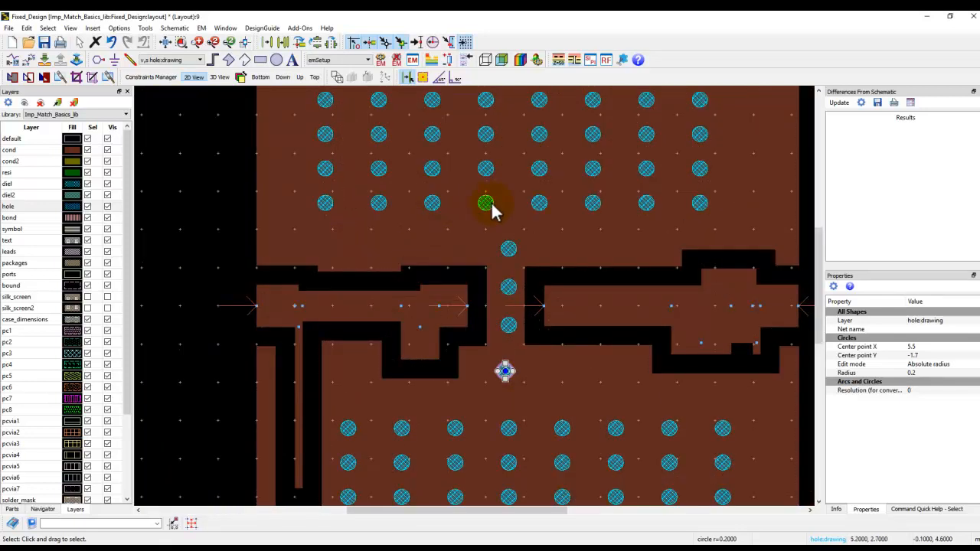
scroll(473, 211, up, 5)
scroll(463, 300, down, 5)
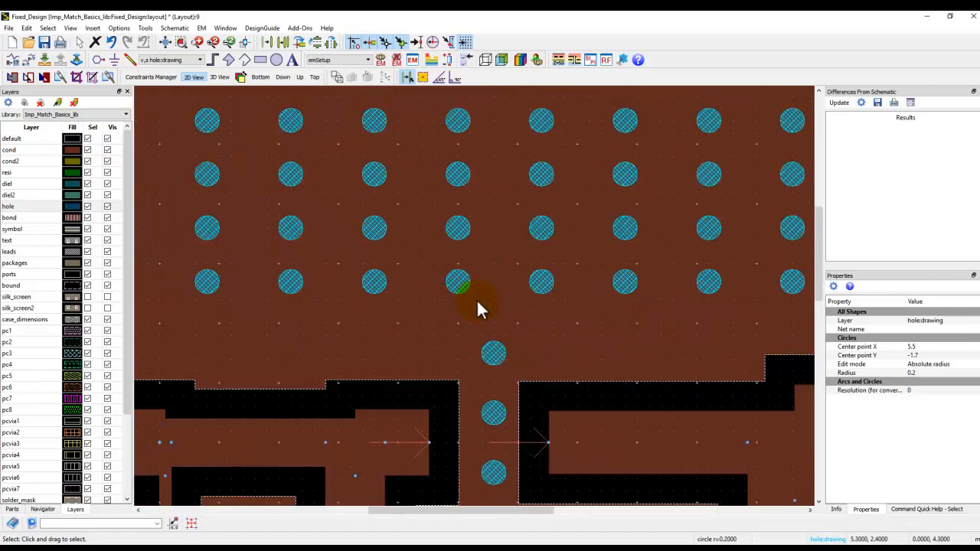
scroll(475, 304, down, 2)
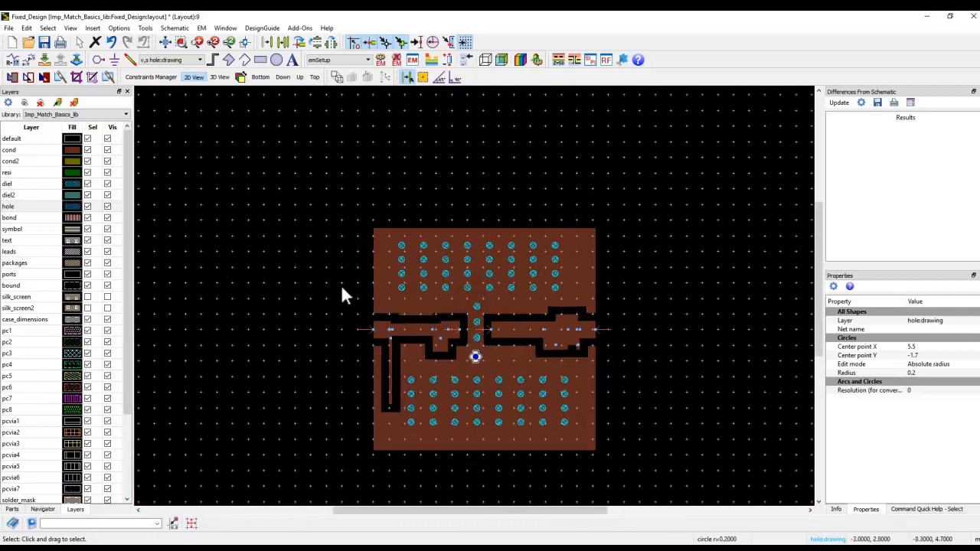
Show only the hole layer and select every hole circle, leaving out the matching network components
click(313, 288)
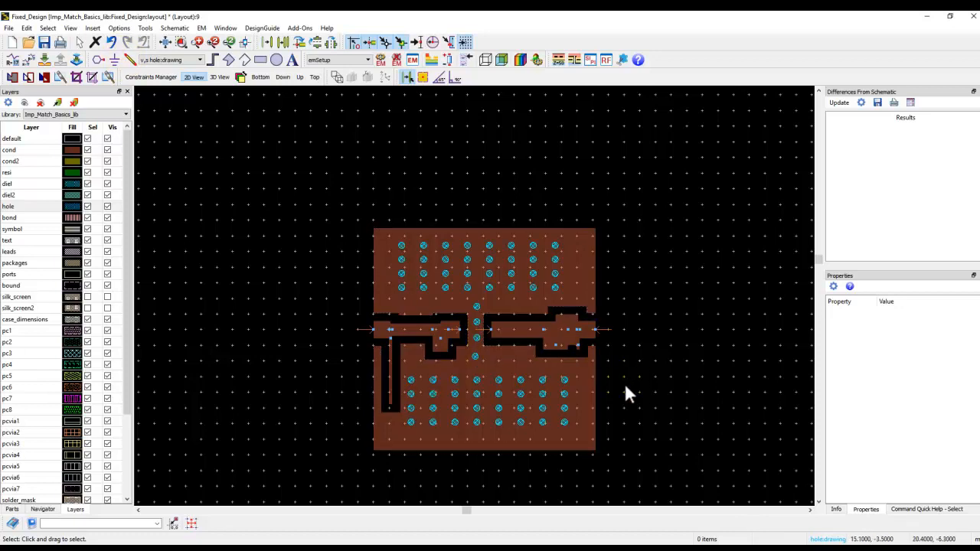
scroll(624, 387, up, 1)
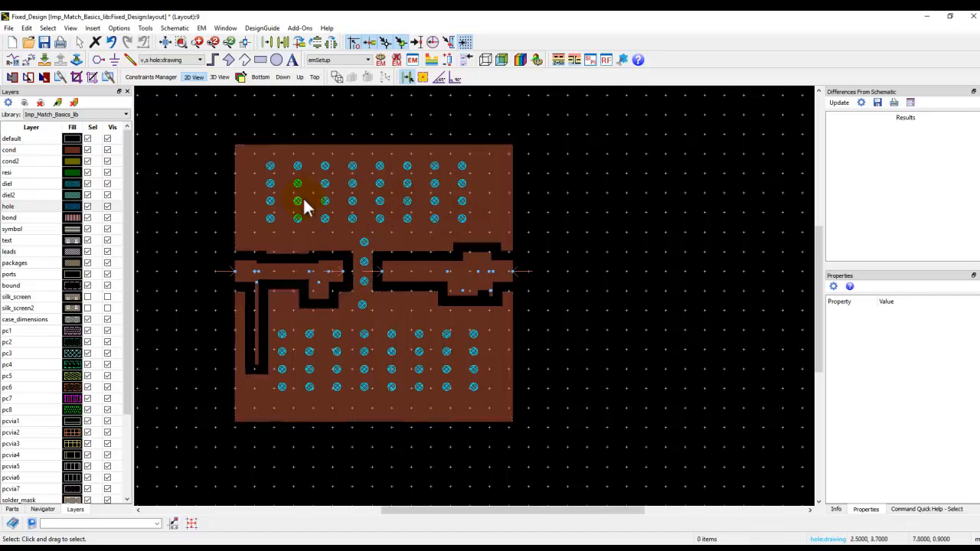
click(40, 103)
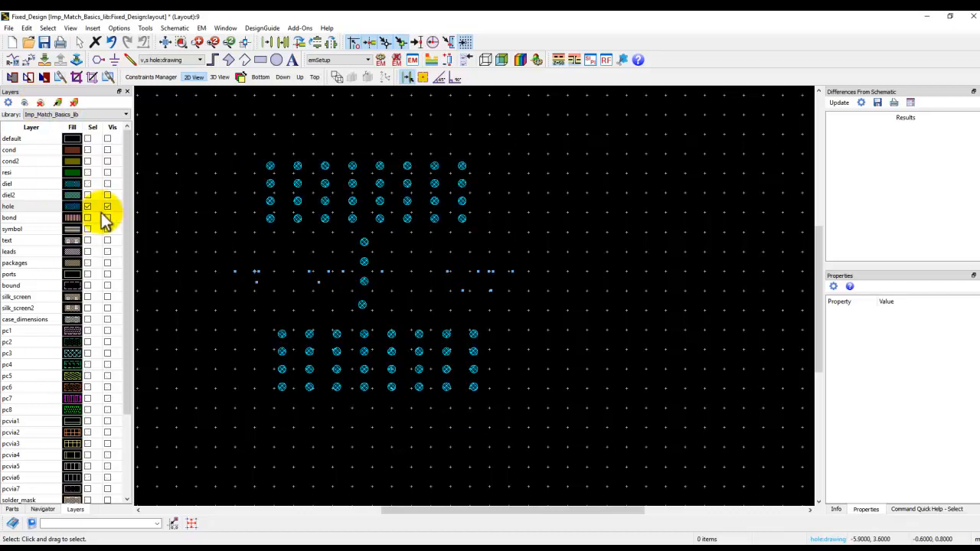
drag(197, 146, 533, 465)
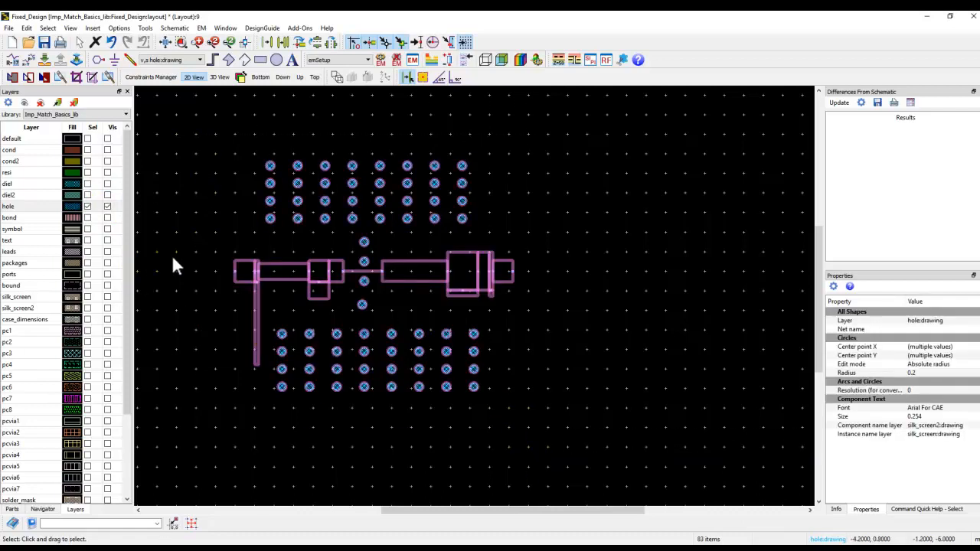
click(214, 180)
drag(210, 145, 522, 237)
drag(528, 419, 197, 320)
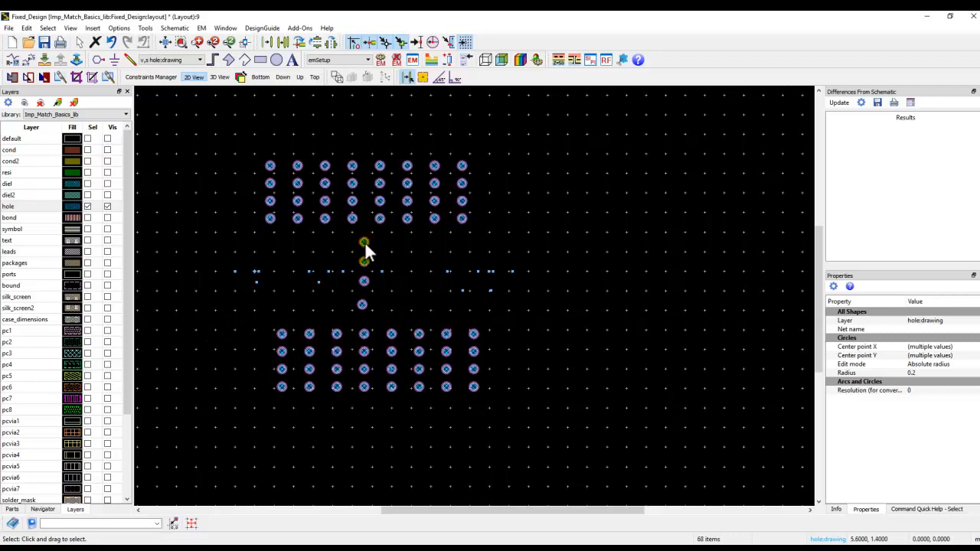
Group the selected hole circles under the default group name, and make all layers visible and selectable again
click(27, 28)
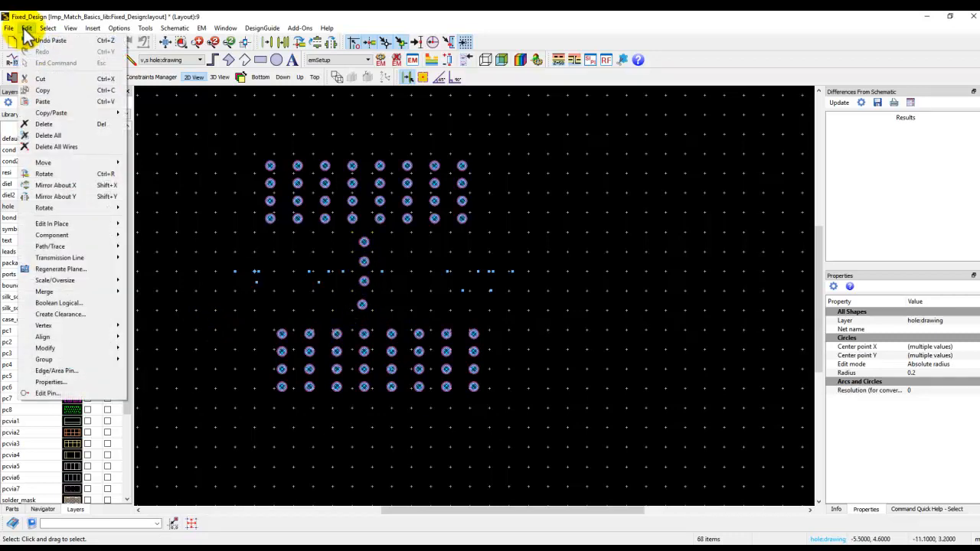
mouse_move(69, 359)
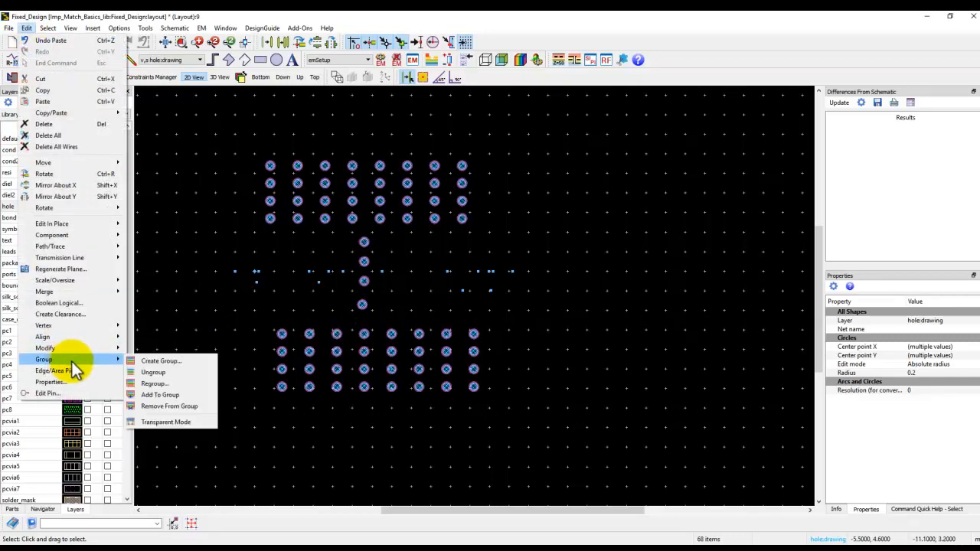
click(142, 364)
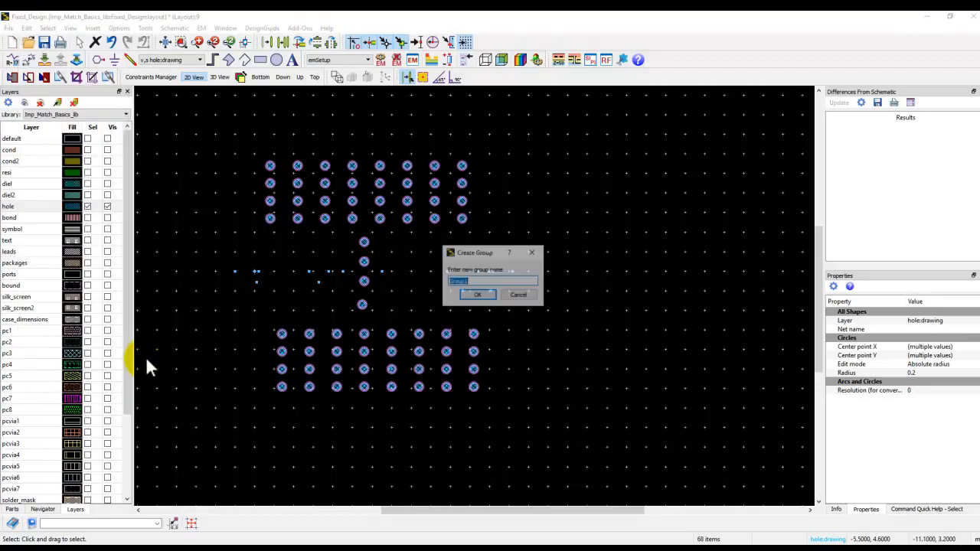
click(474, 296)
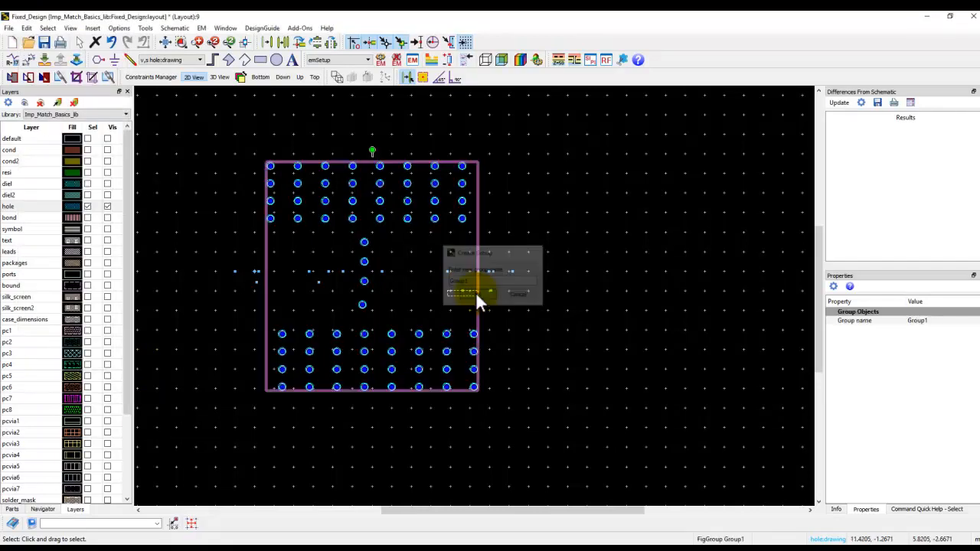
click(566, 316)
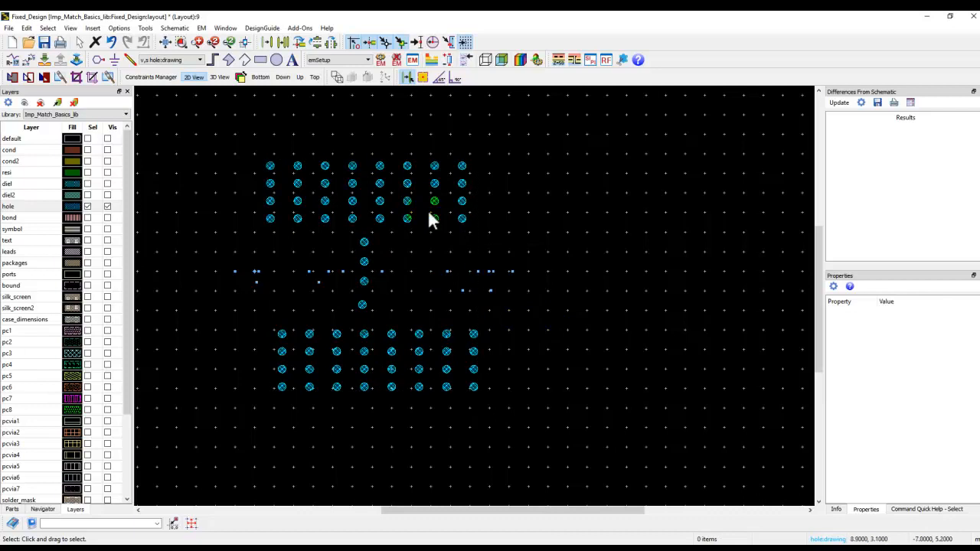
click(23, 102)
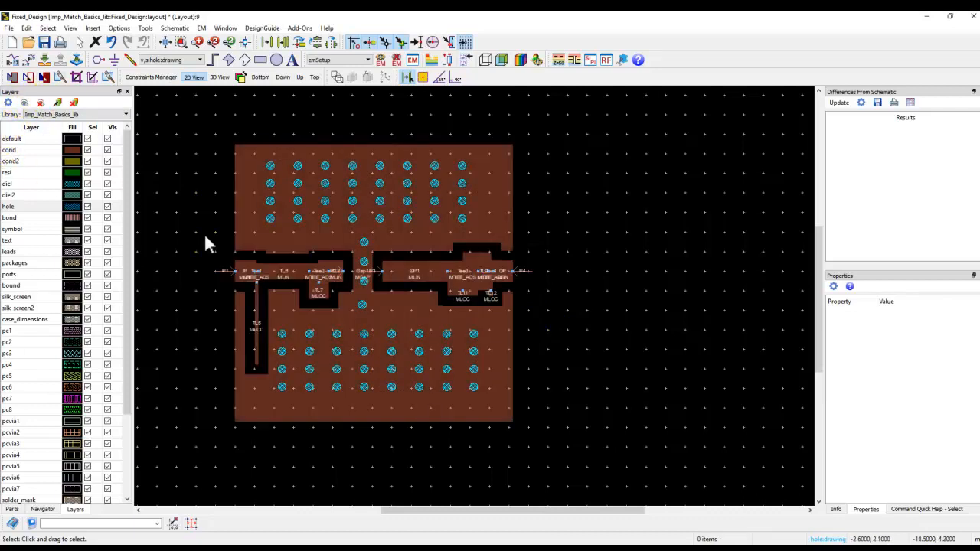
Merge the net of the grouped via holes with the overlapping ground plane net at the hole above the gap
scroll(473, 268, up, 3)
scroll(475, 272, up, 2)
click(477, 272)
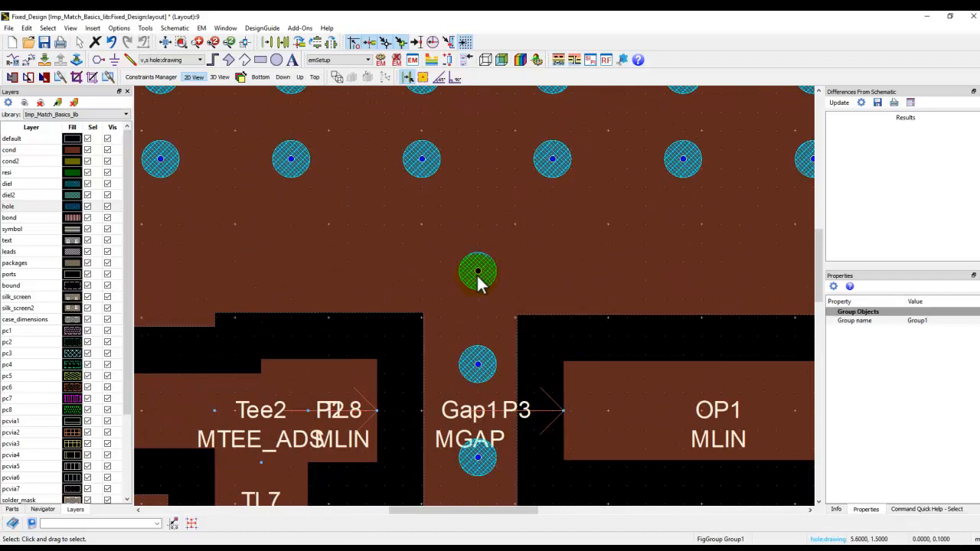
click(478, 273)
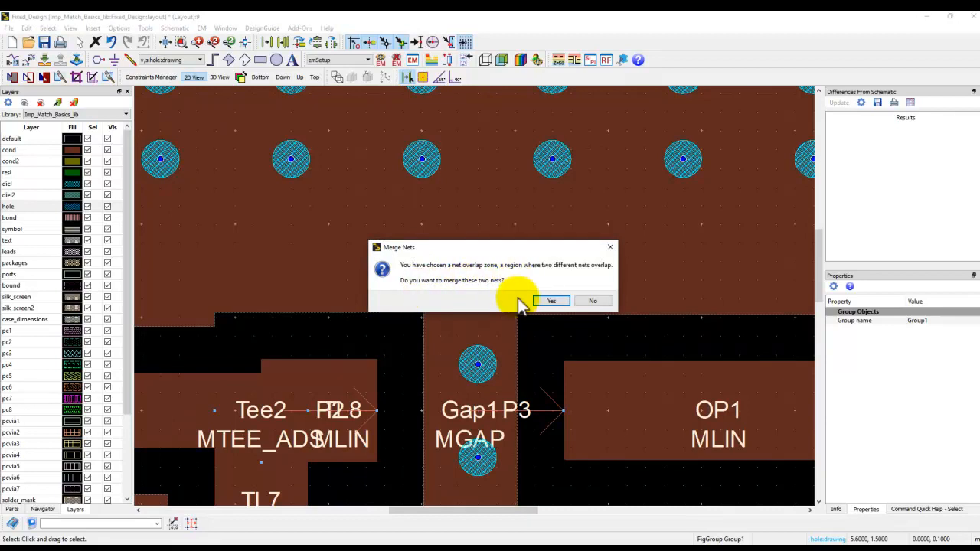
click(550, 301)
scroll(476, 299, down, 3)
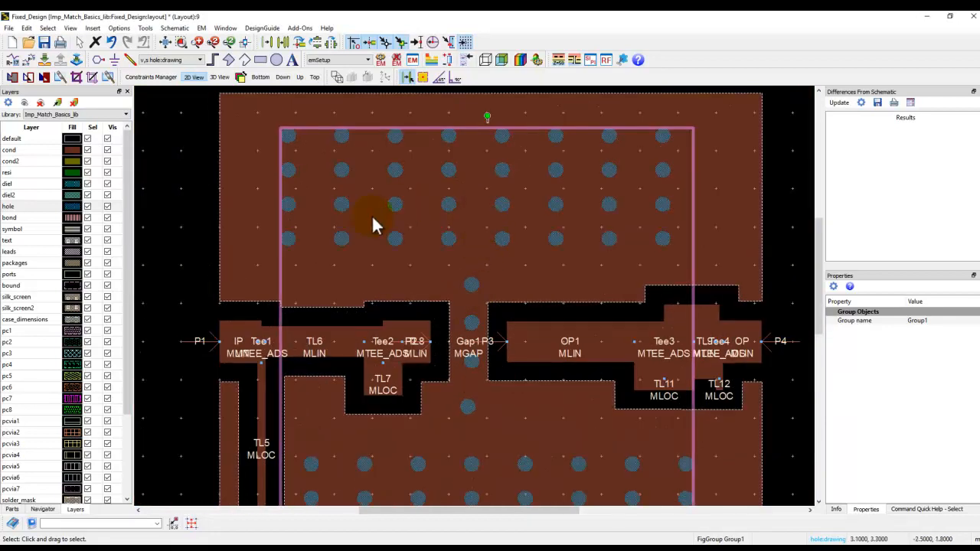
click(174, 241)
Examine the object information of the via hole group to check which net its circles belong to
click(449, 243)
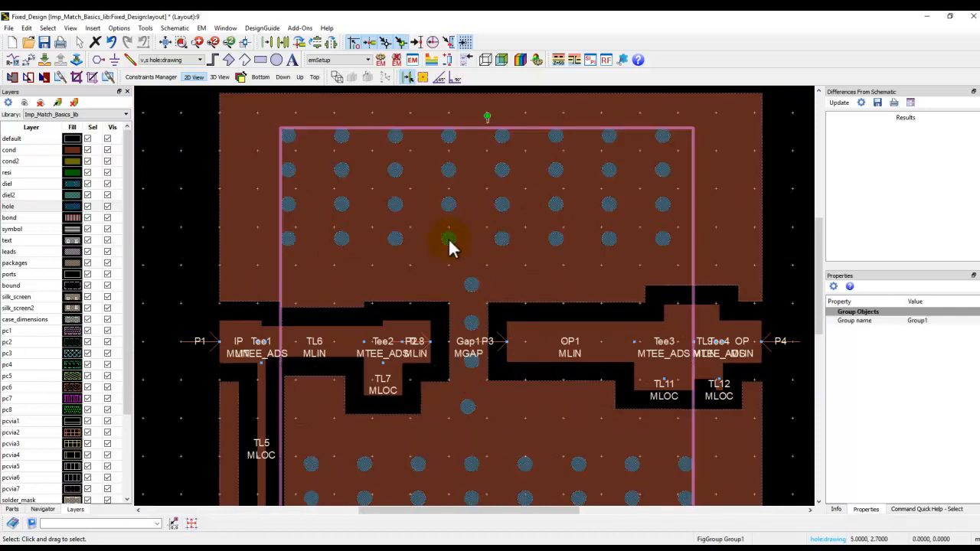
click(836, 510)
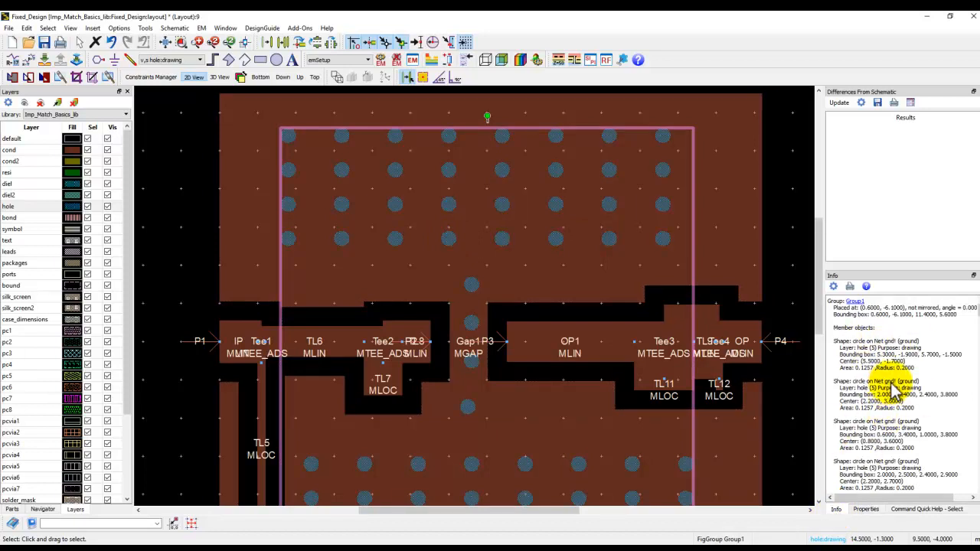
click(189, 265)
scroll(674, 382, down, 3)
scroll(446, 310, up, 1)
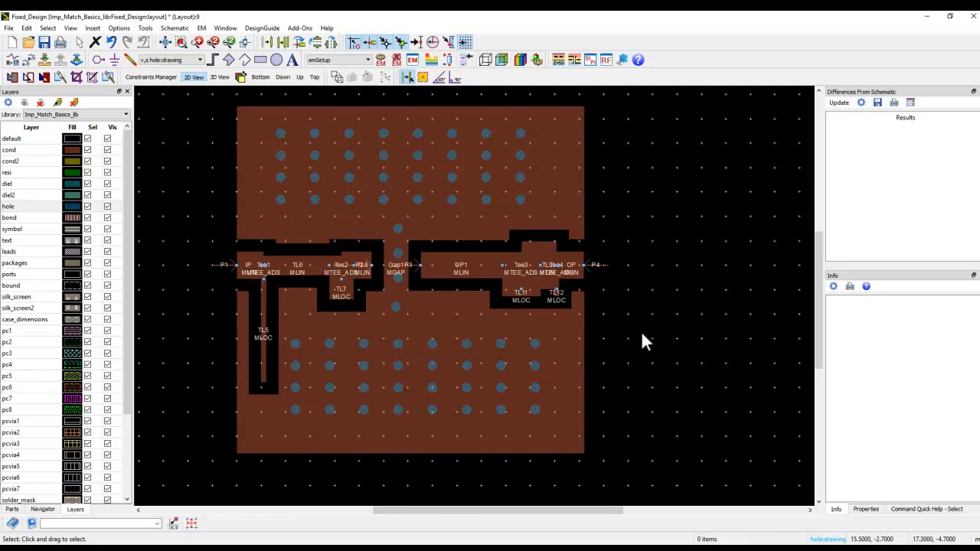
Measure the overall board size between diagonally opposite corners of the ground plane
right_click(185, 184)
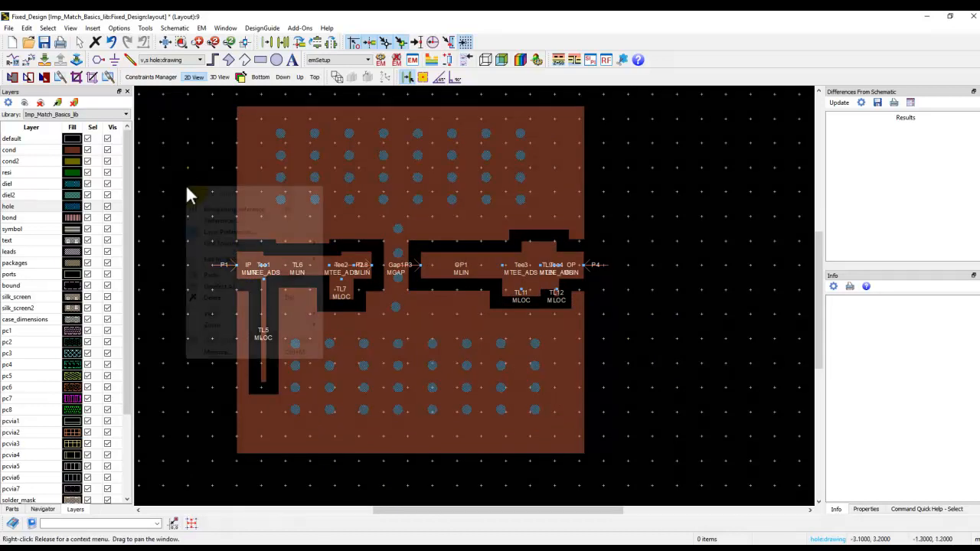
click(213, 353)
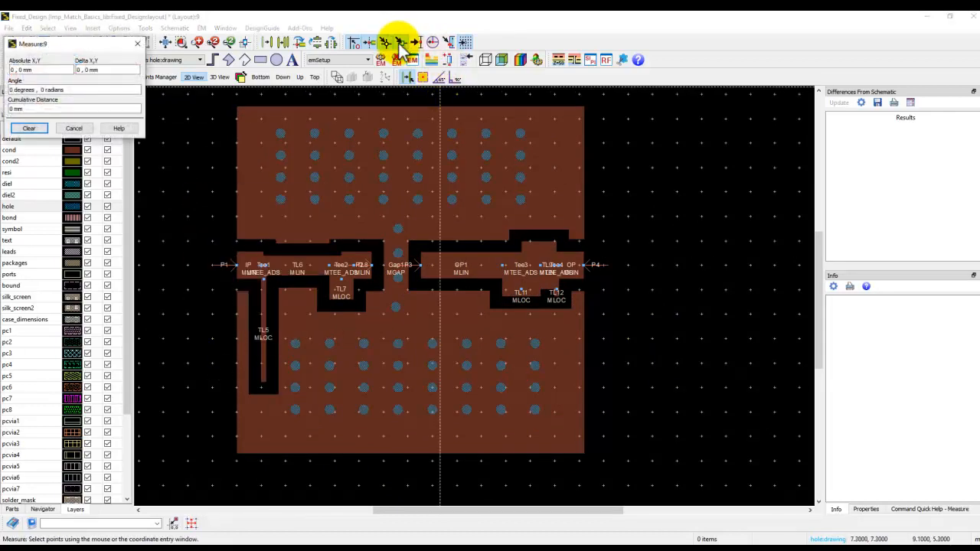
click(238, 451)
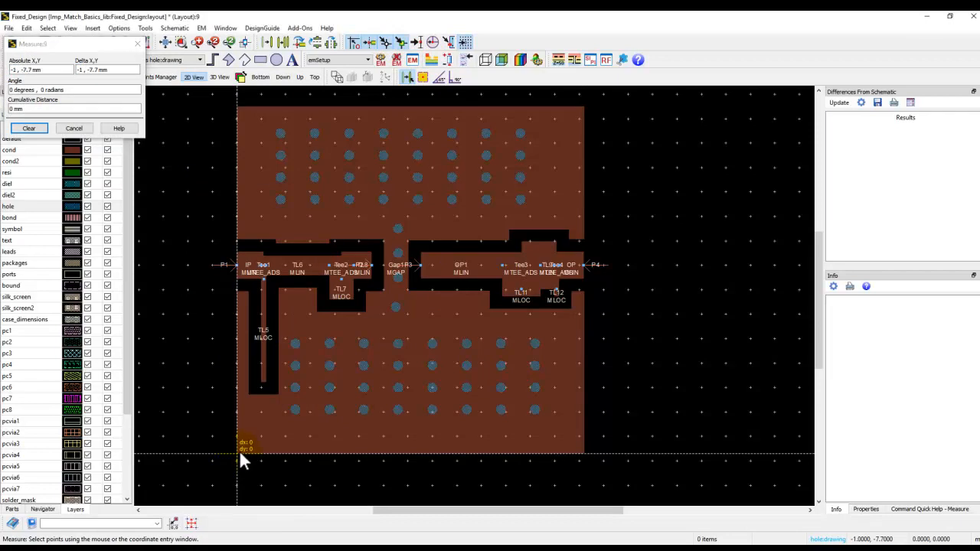
click(585, 106)
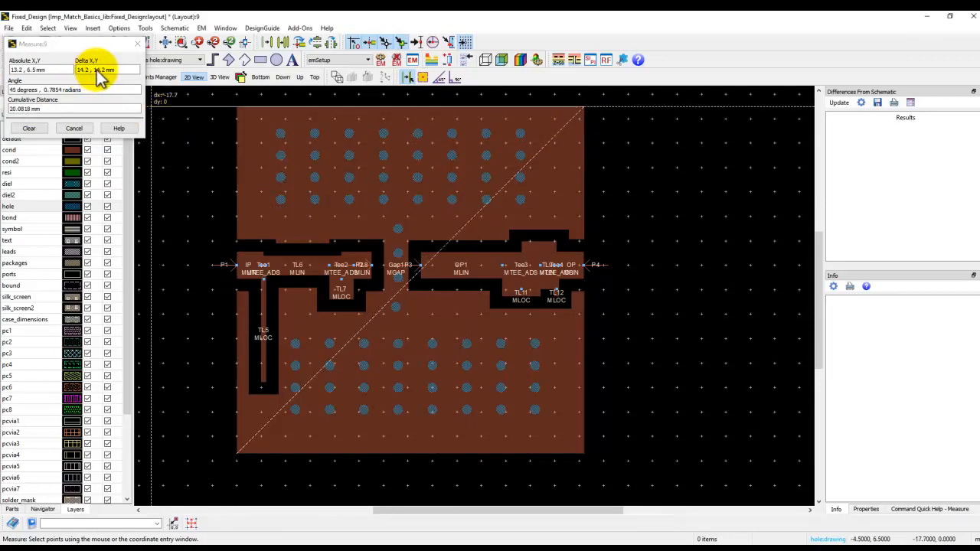
click(73, 128)
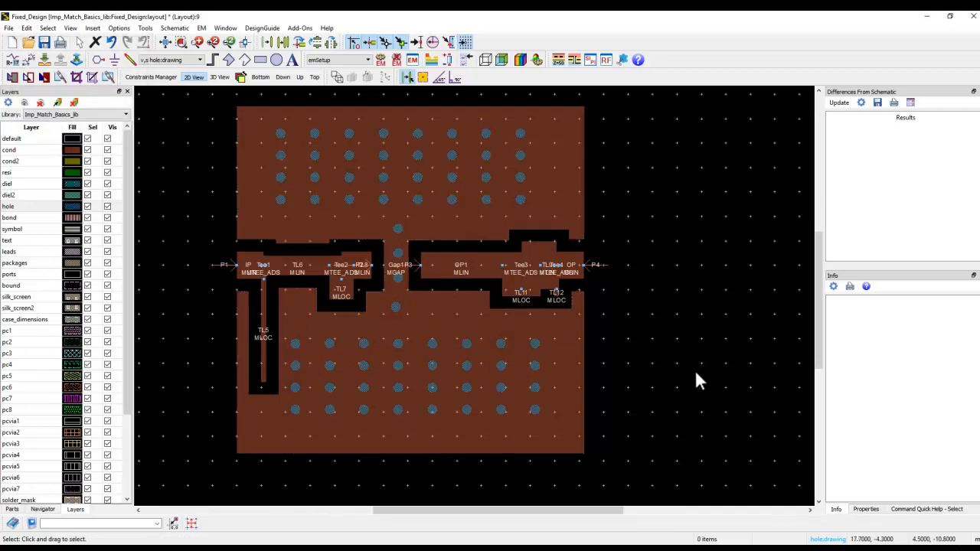
drag(651, 350, 672, 355)
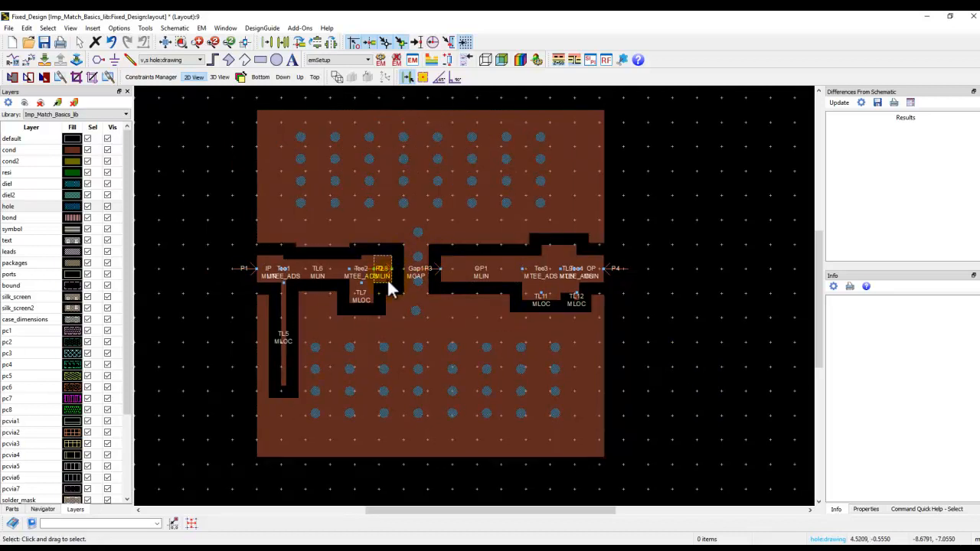
Save the Fixed_Design layout and open its EM simulation setup
click(44, 42)
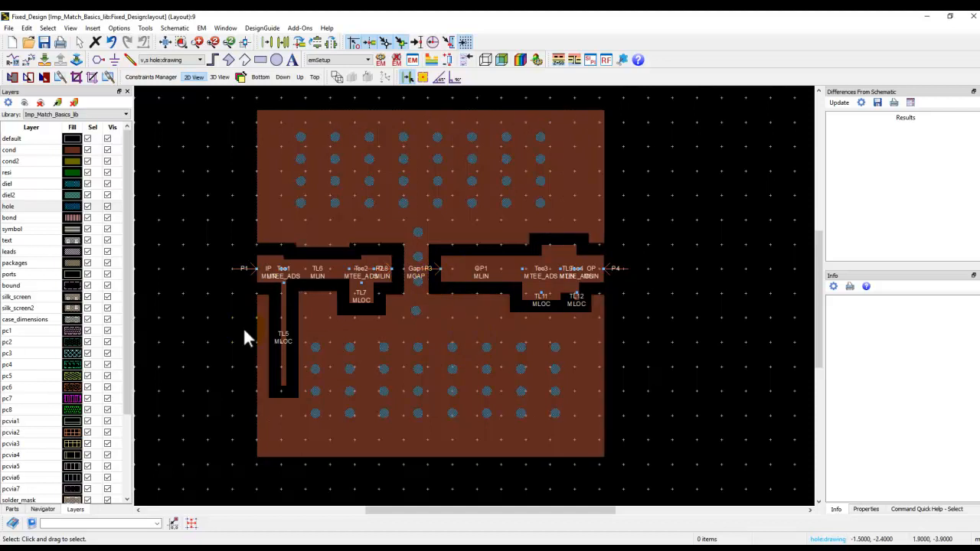
click(412, 61)
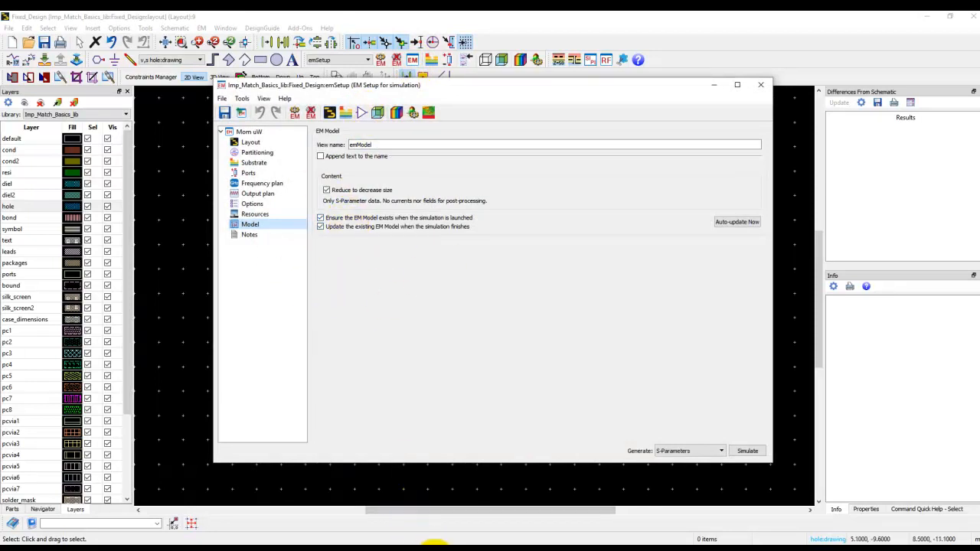
mouse_move(432, 545)
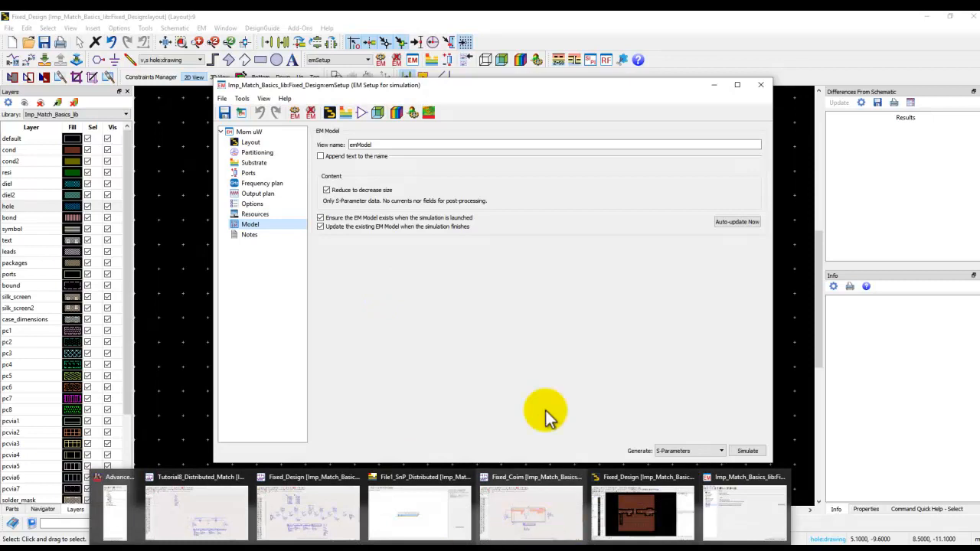
drag(480, 90, 452, 469)
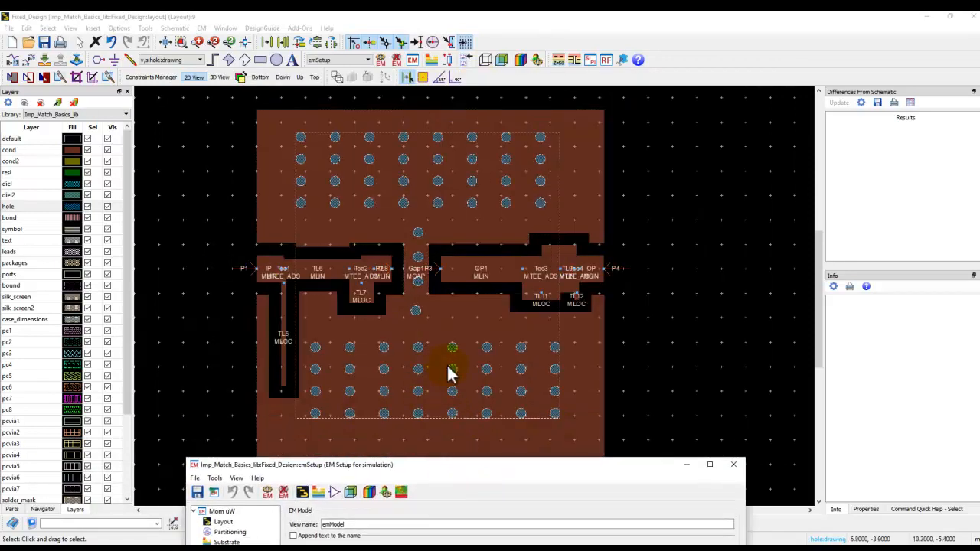
drag(473, 466, 452, 95)
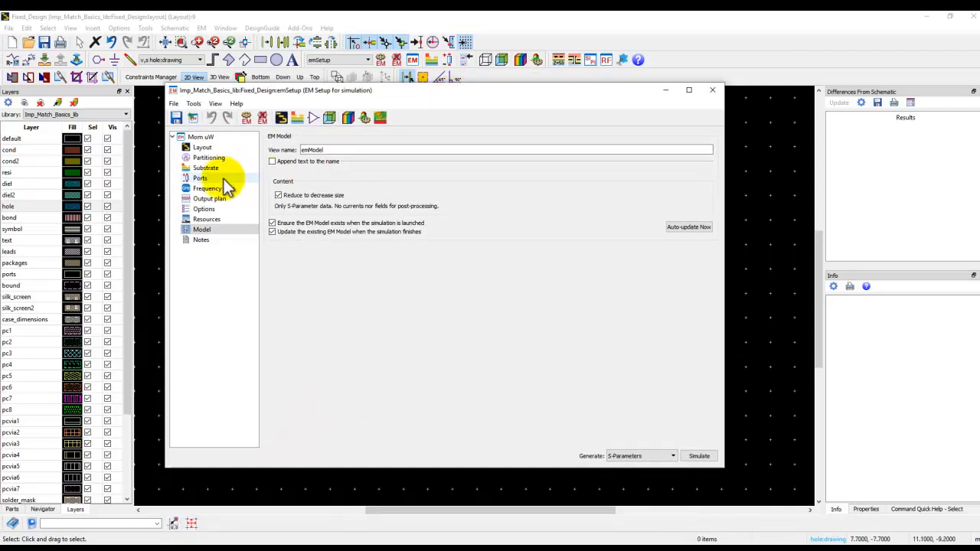
Set the global via model type to Lumped in the EM setup's physical model options, and close the setup with its changes saved
click(204, 209)
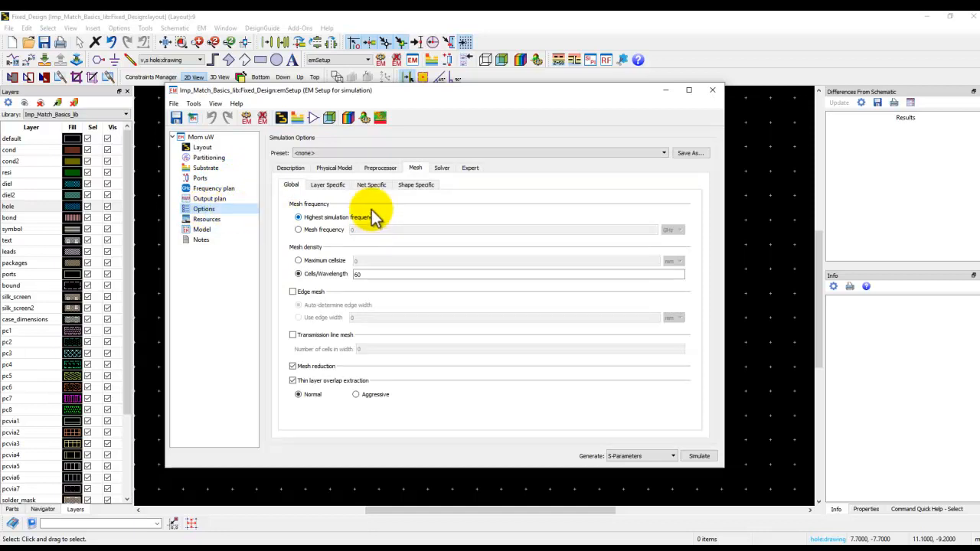
click(334, 169)
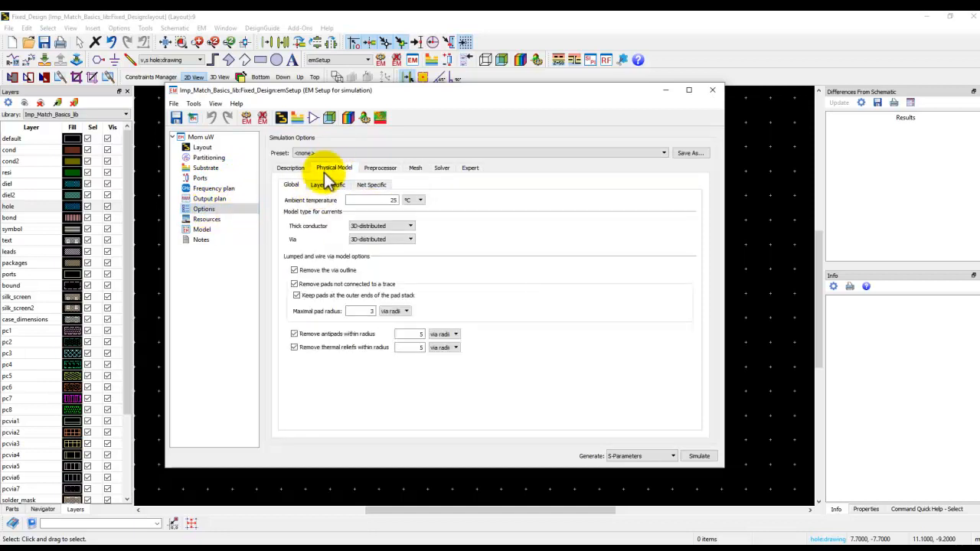
click(360, 248)
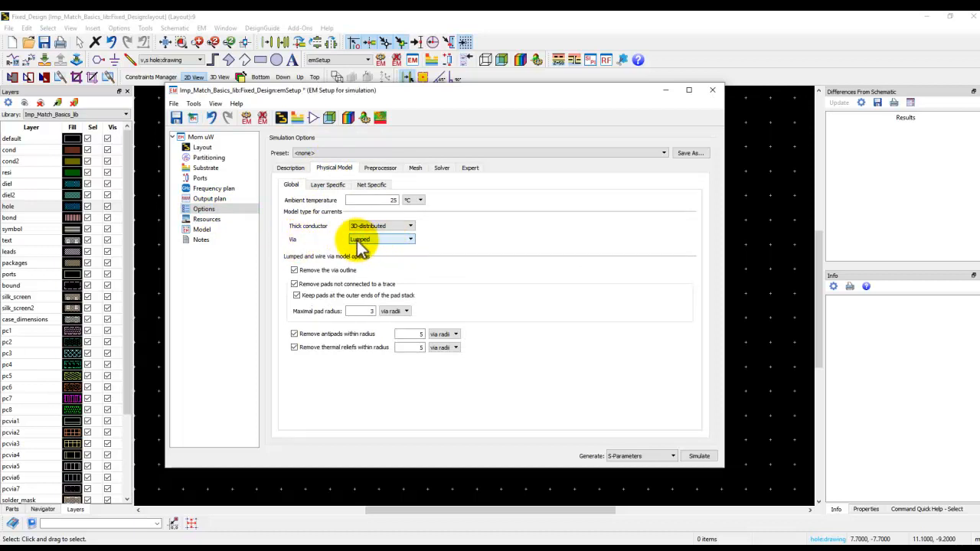
drag(412, 96, 425, 412)
click(420, 360)
click(421, 360)
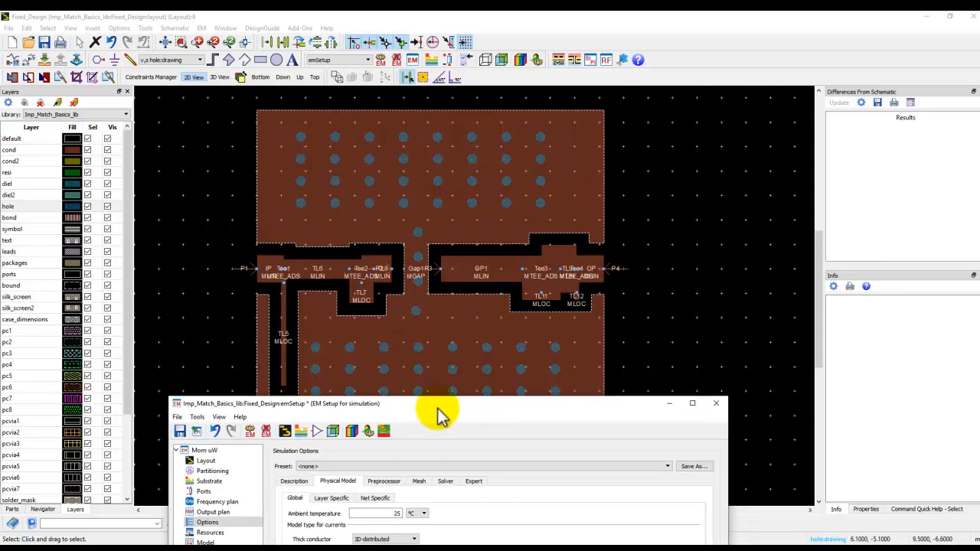
drag(440, 413, 409, 102)
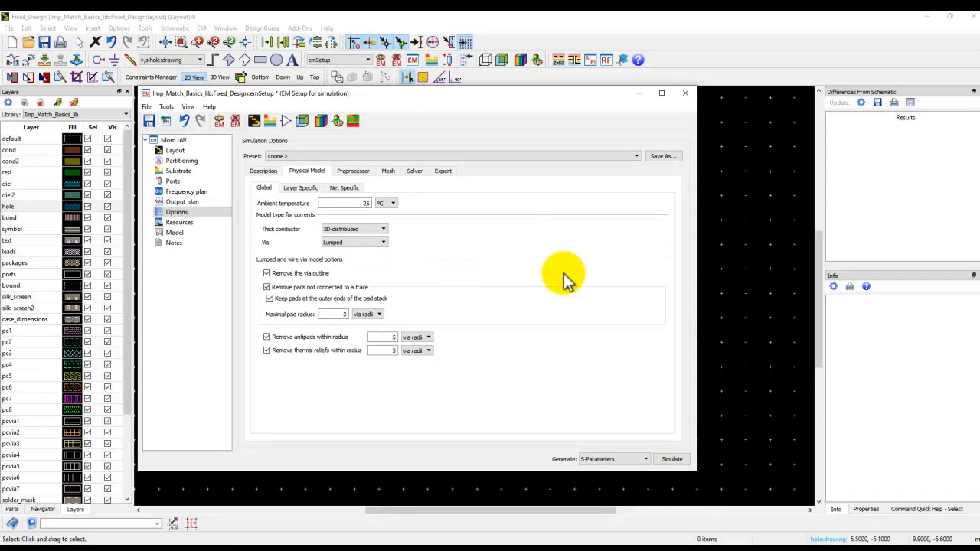
click(685, 95)
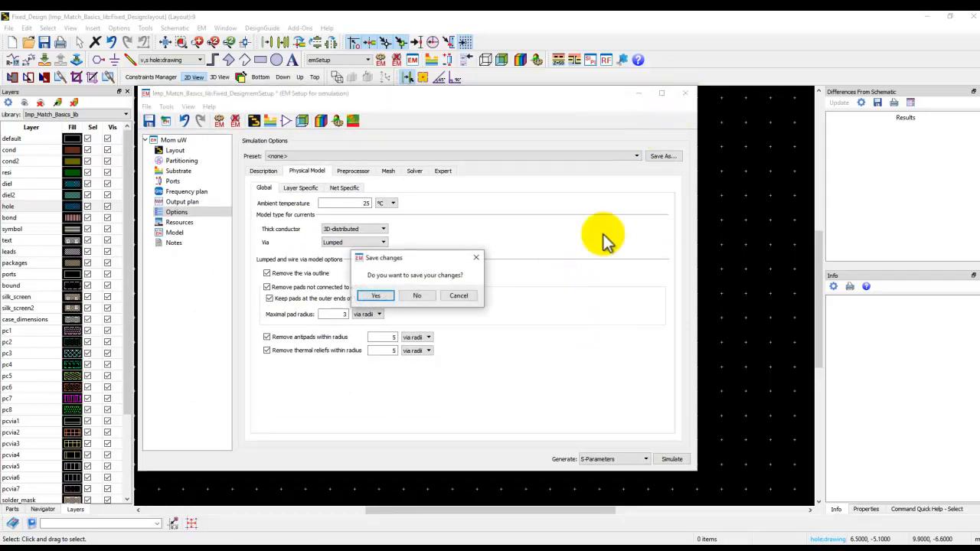
click(379, 295)
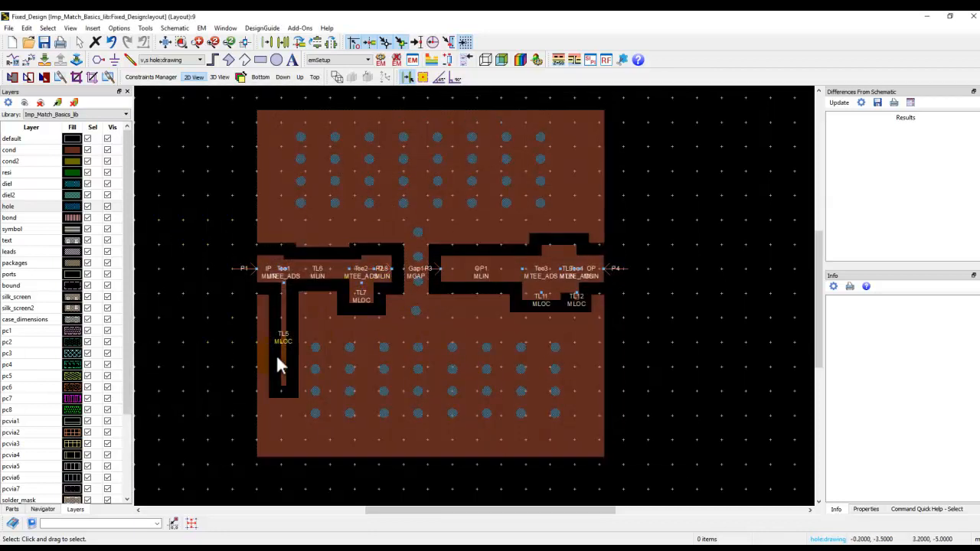
Start exporting the Fixed_Design layout with file type Gerber/Drill and enable viewing the file after export
scroll(299, 364, up, 2)
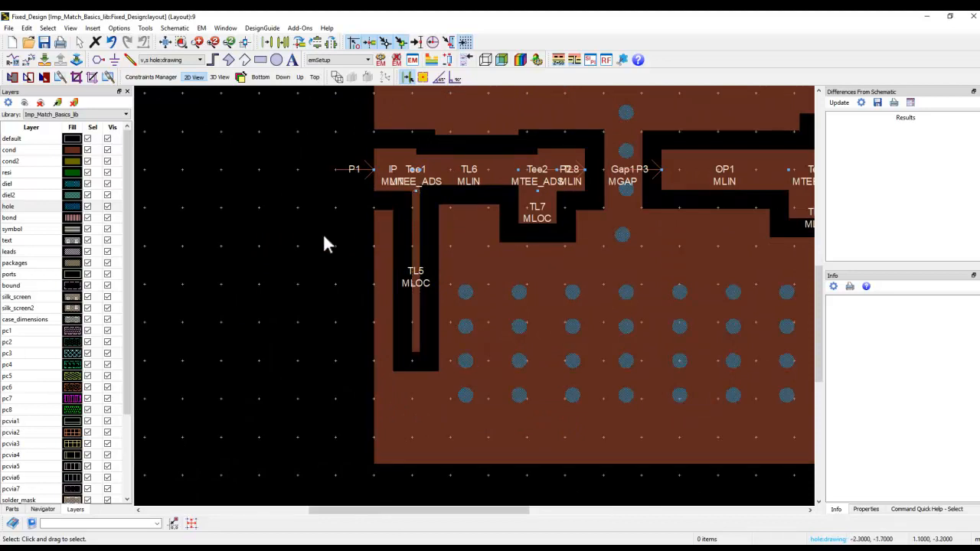
click(165, 43)
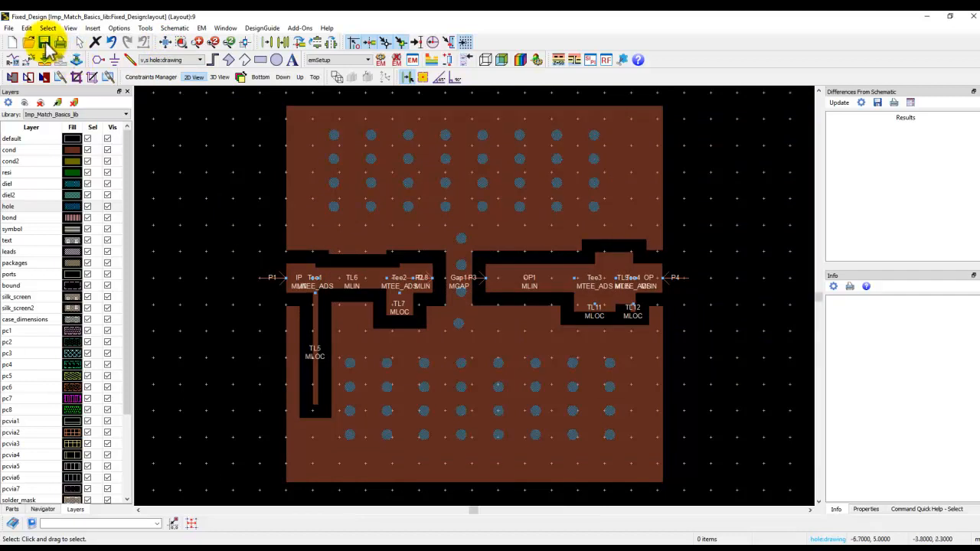
click(9, 28)
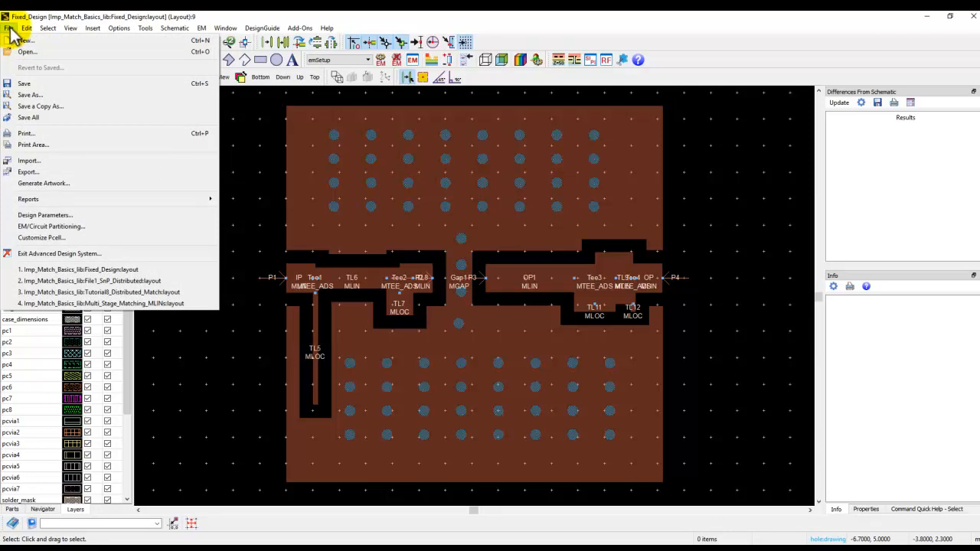
click(49, 172)
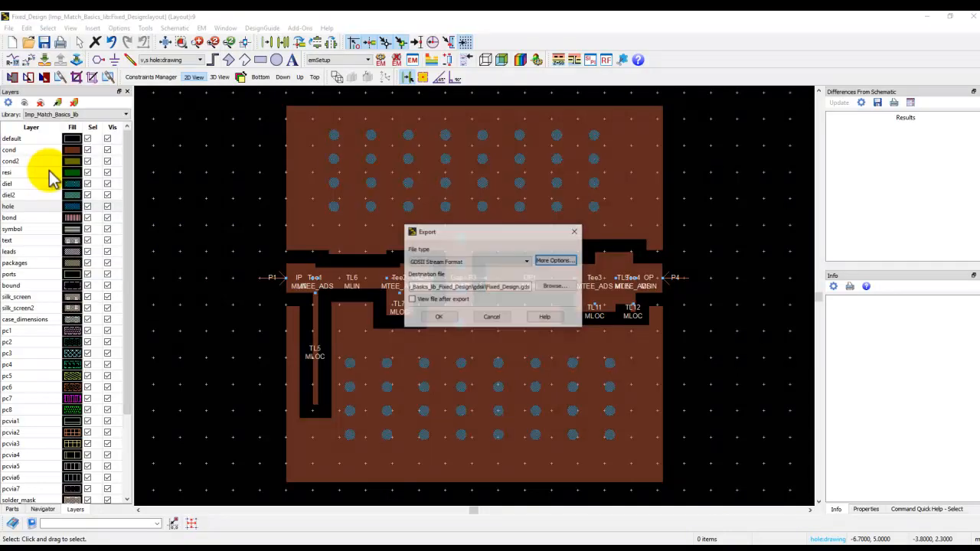
drag(516, 234, 401, 139)
click(404, 167)
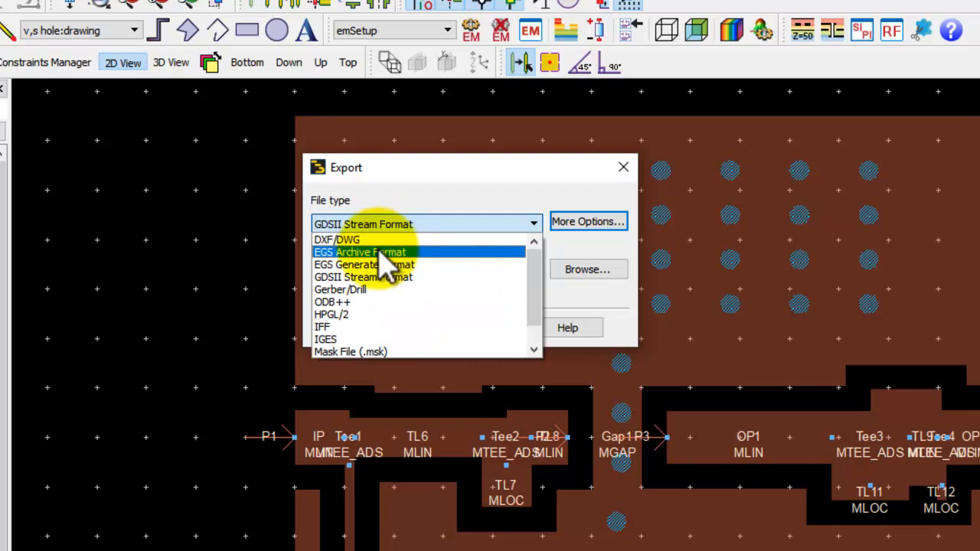
click(373, 292)
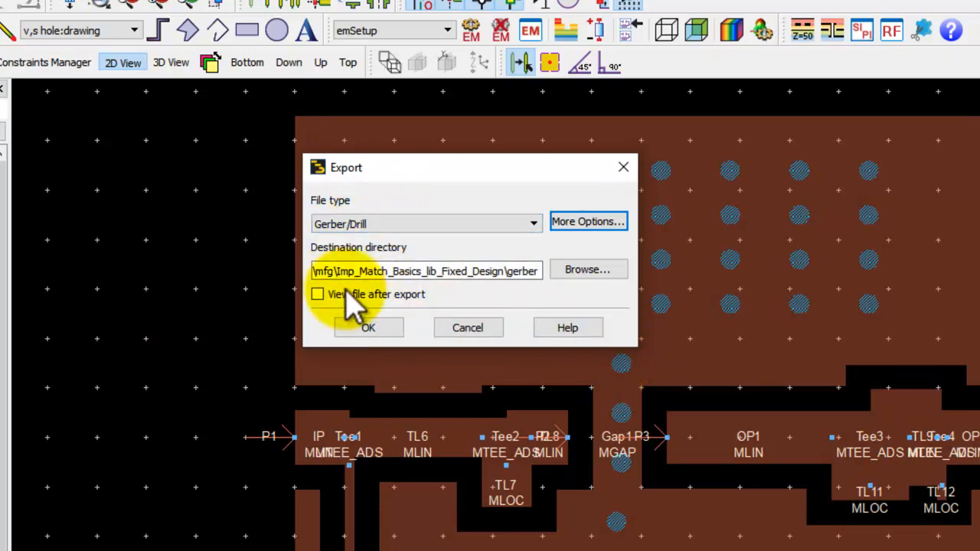
click(318, 296)
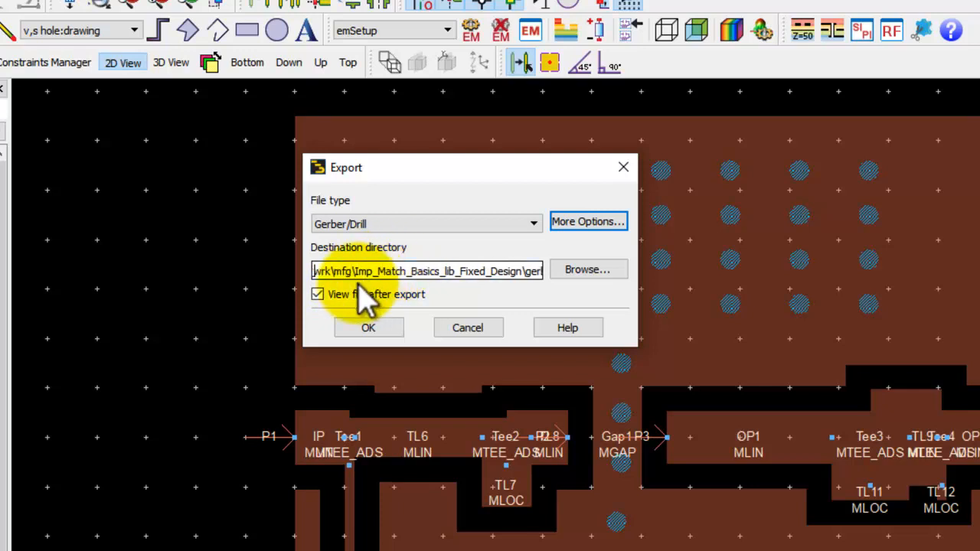
Examine the full destination directory path of the Gerber export, from the mfg folder down to gerber
key(Left)
key(Left)
key(Left)
key(Left)
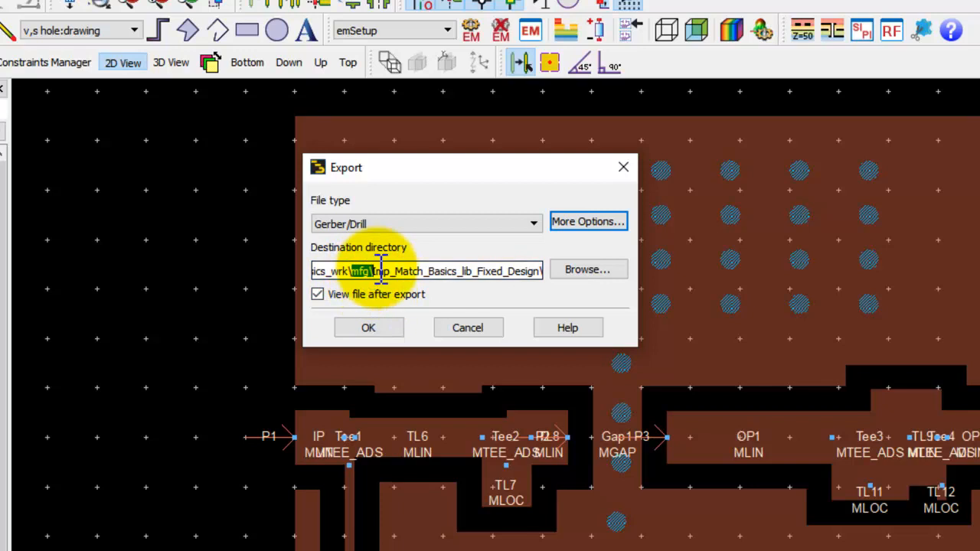
drag(375, 272, 555, 277)
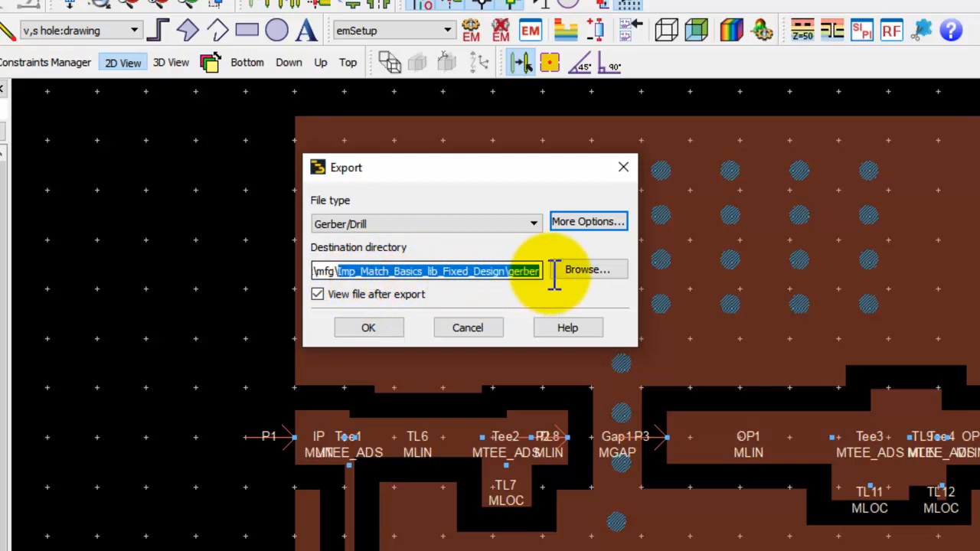
click(539, 272)
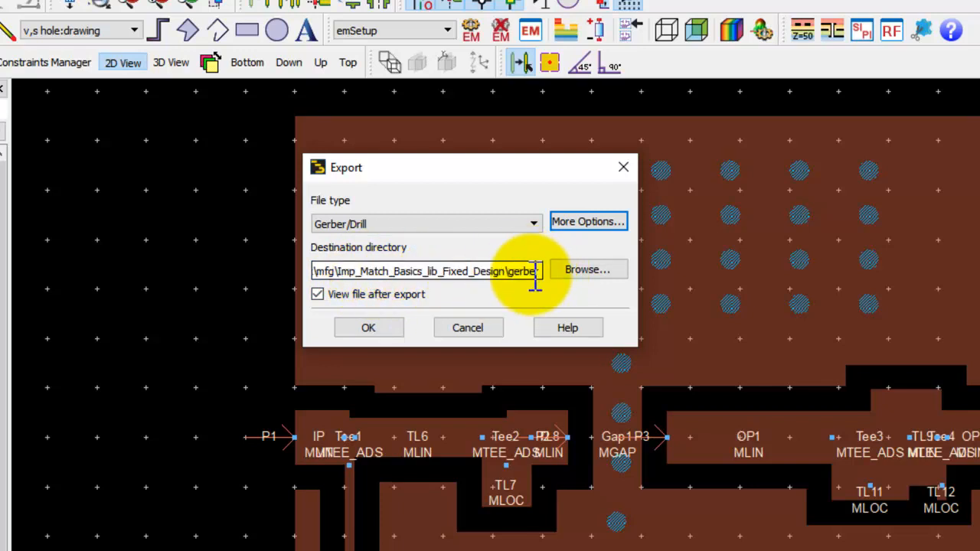
Review the Gerber export's number format, output unit, layer polarity and drill settings, and accept them as they are
click(588, 222)
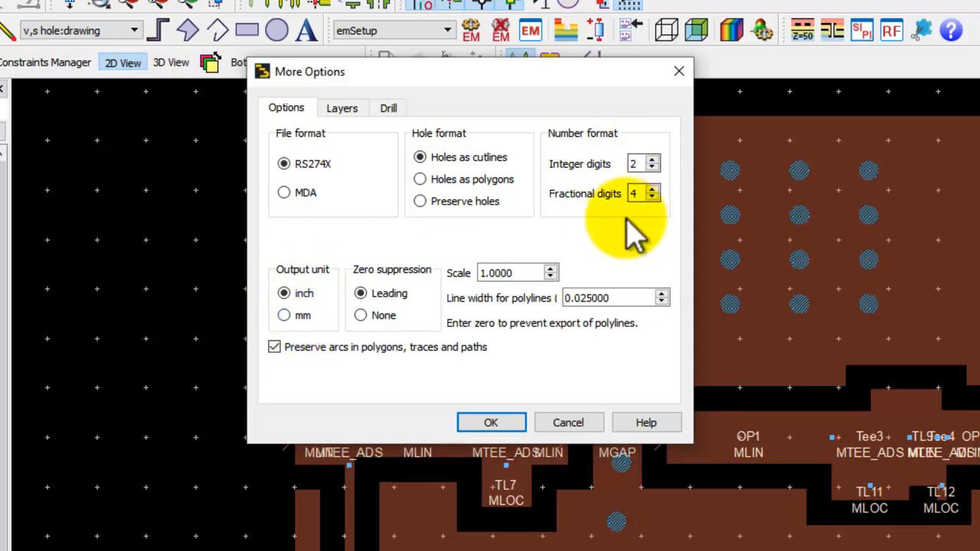
click(344, 111)
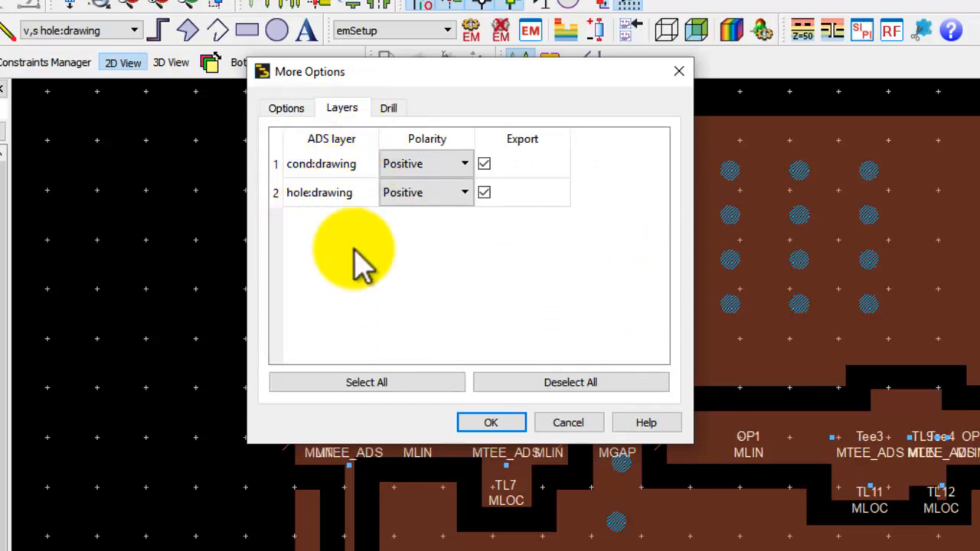
click(459, 194)
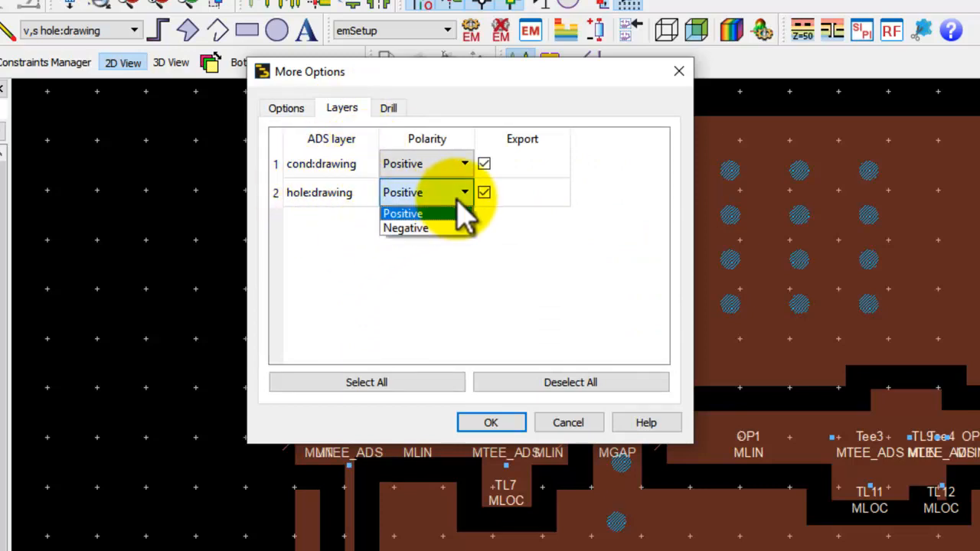
click(508, 275)
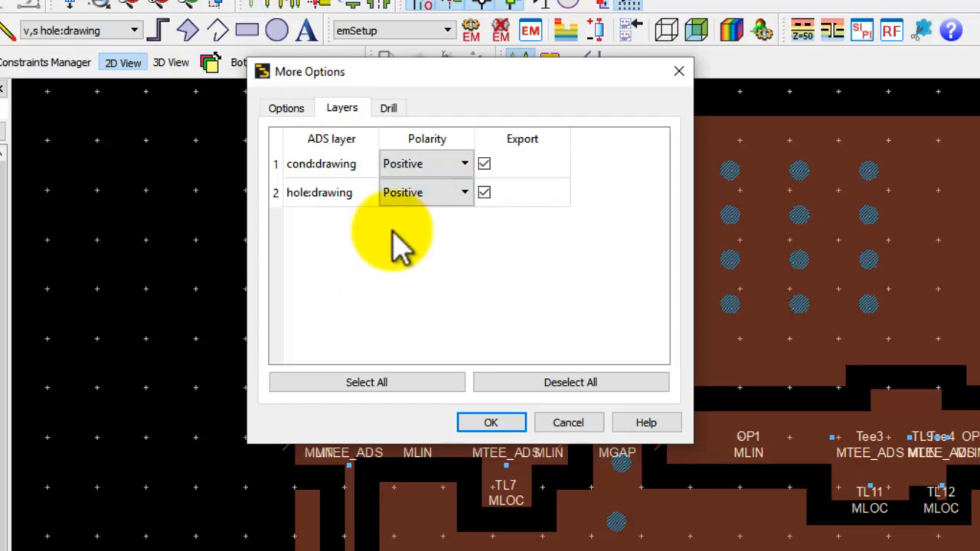
click(388, 108)
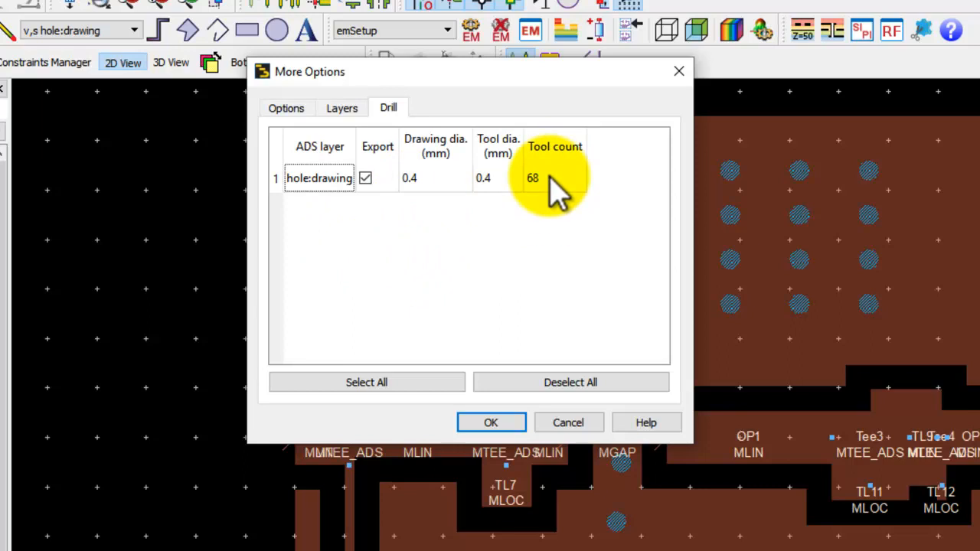
click(489, 422)
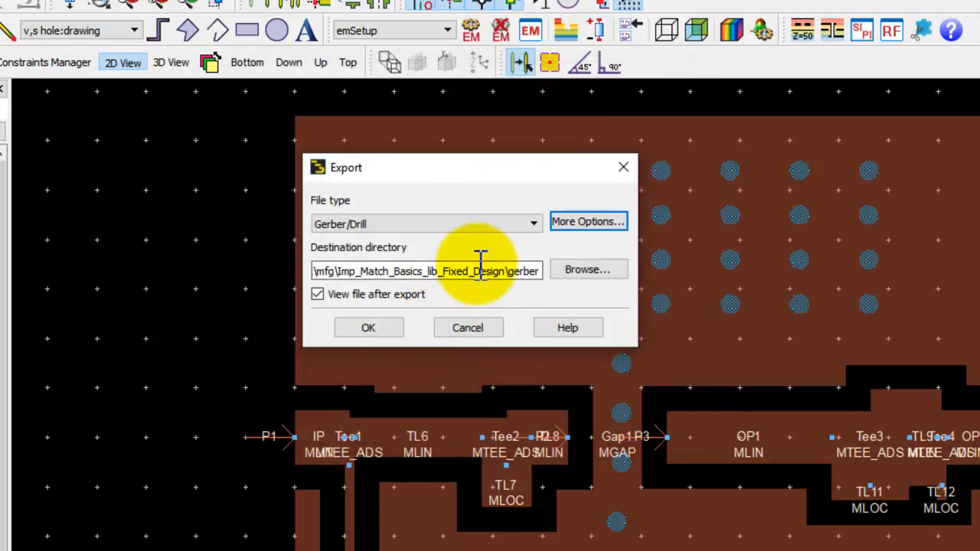
Run the Gerber export and maximize the resulting gerber view in the Pre-production Editor to inspect the whole board
click(380, 327)
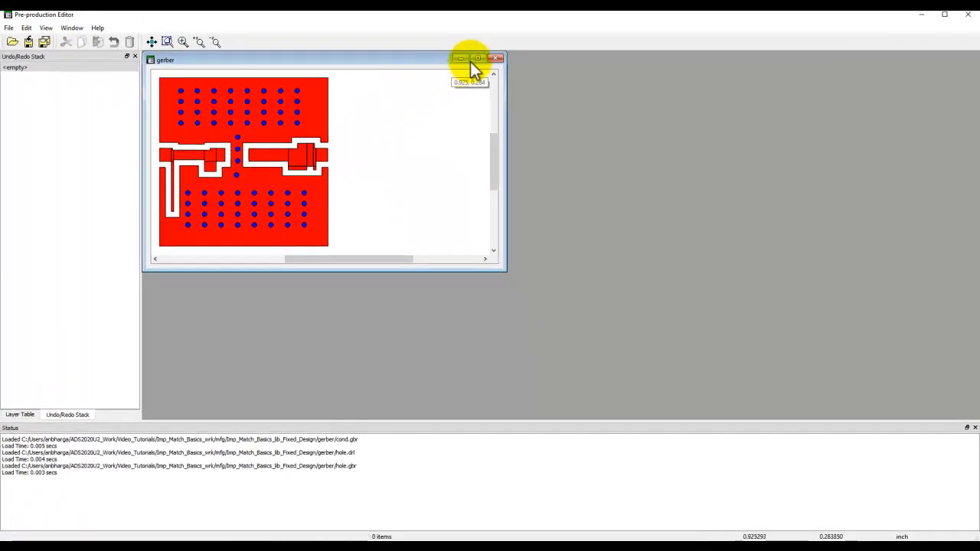
click(476, 59)
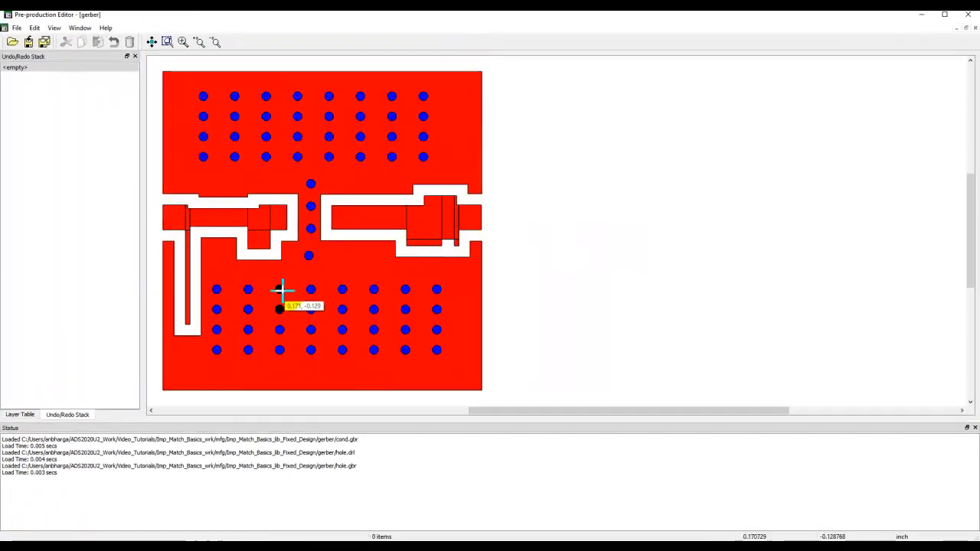
scroll(280, 284, down, 2)
scroll(529, 218, up, 1)
scroll(529, 217, up, 1)
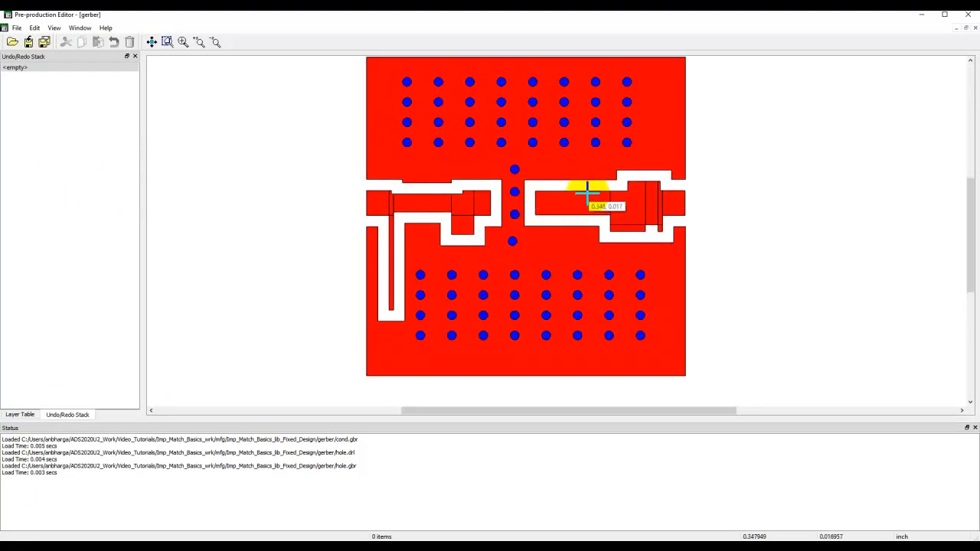
Hide the cond and hole.drl layers in the Gerber preview, keeping only the hole layer displayed
click(22, 415)
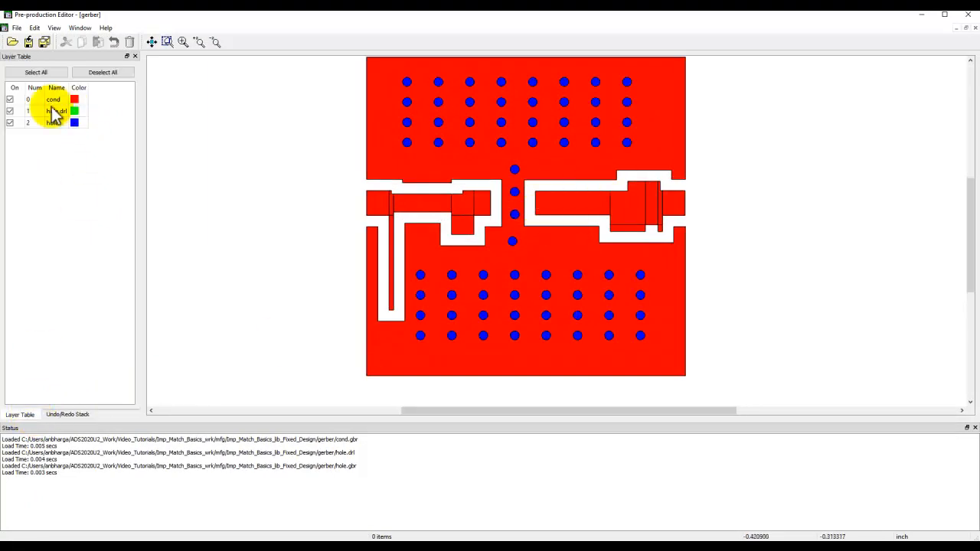
click(10, 100)
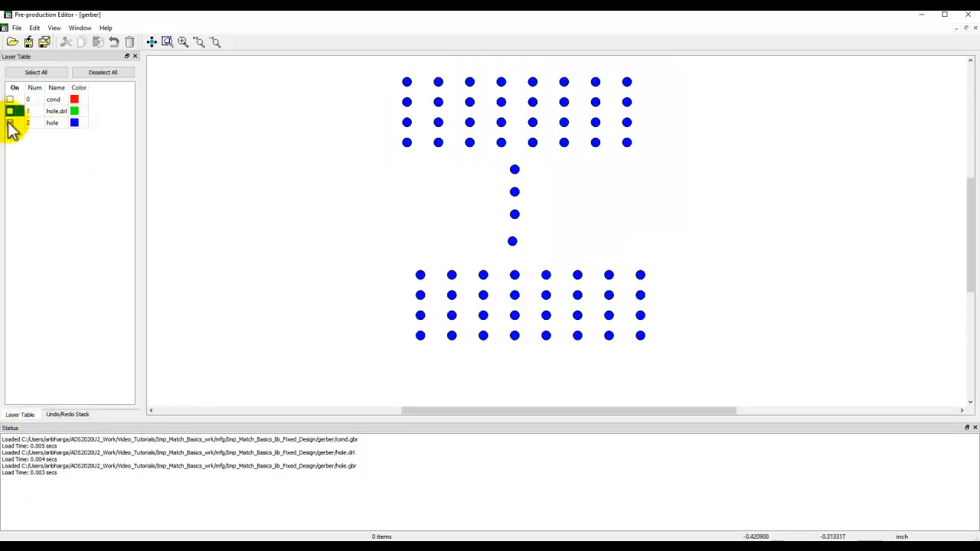
click(10, 123)
click(10, 123)
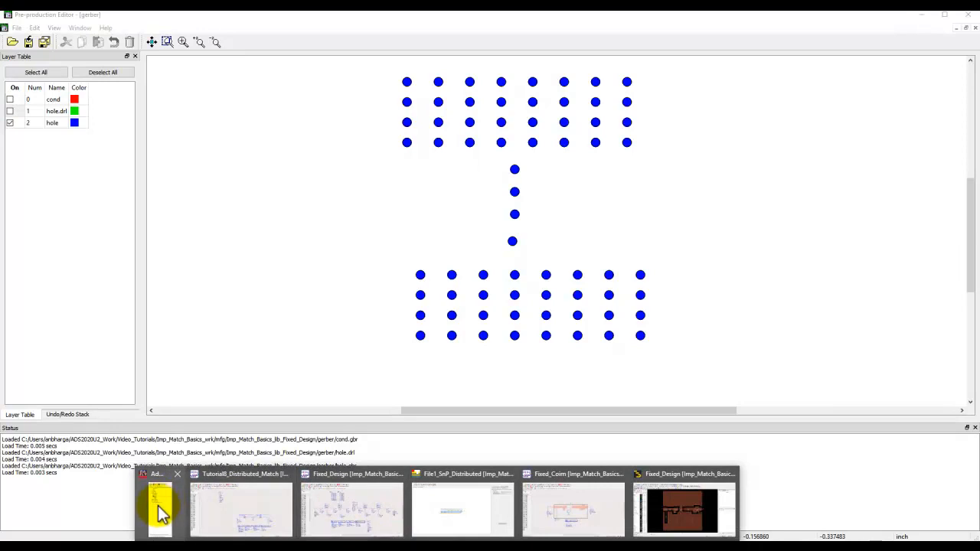
Switch to the Advanced Design System main window and open the workspace directory in the file system
click(158, 510)
click(72, 185)
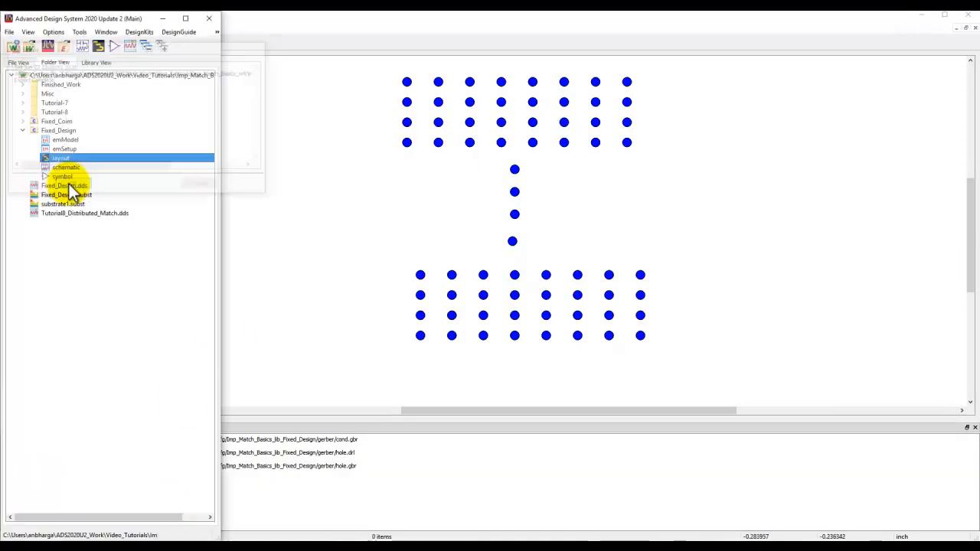
right_click(105, 76)
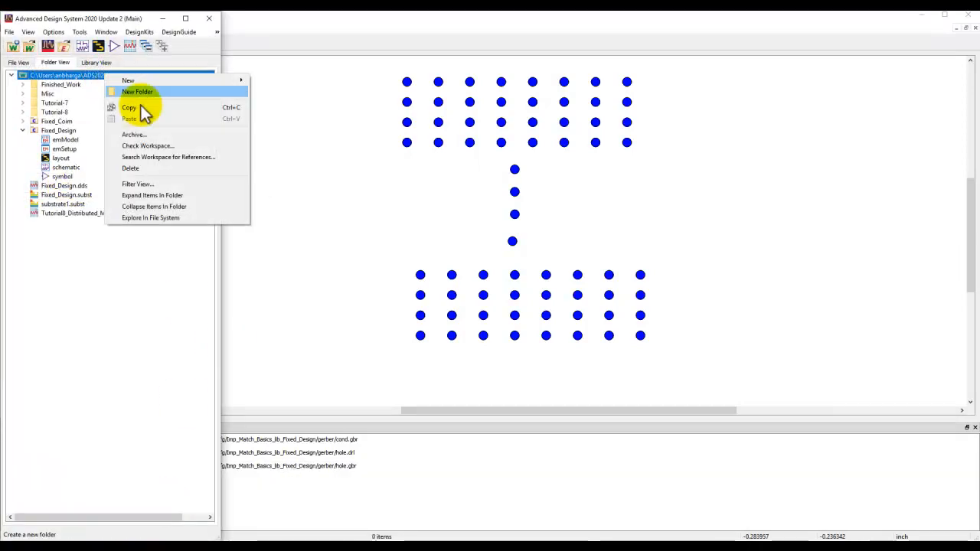
click(134, 220)
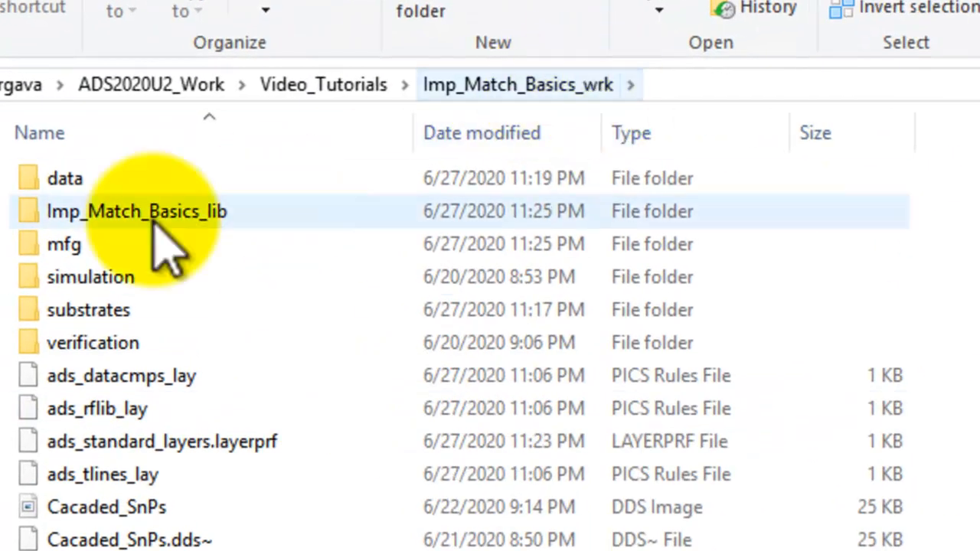
Open the Fixed_Design gerber folder inside the workspace's mfg folder to see the exported files
double_click(65, 248)
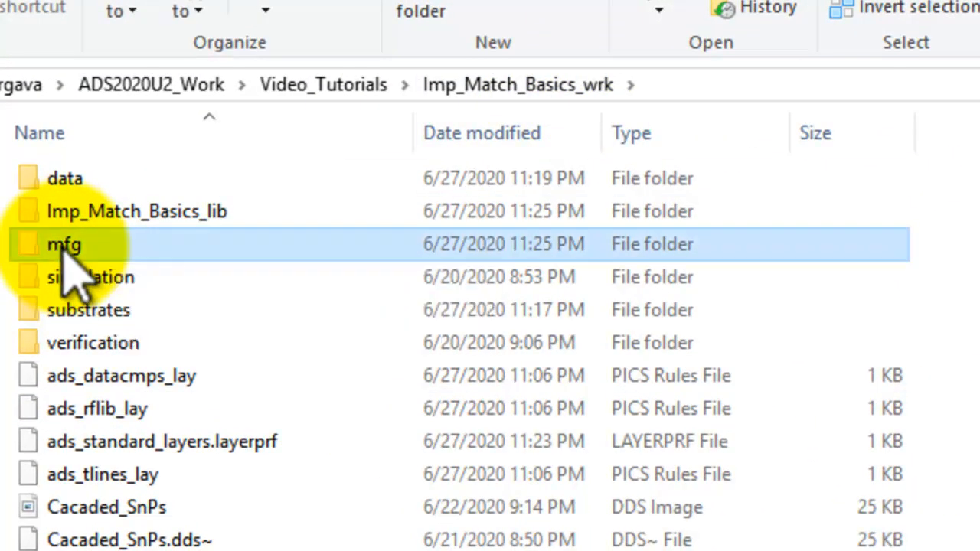
double_click(106, 183)
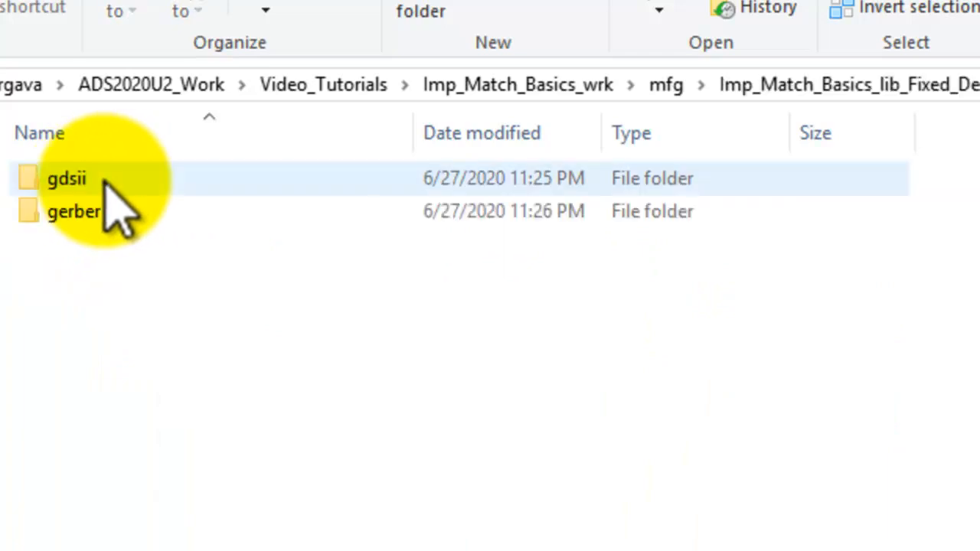
click(72, 224)
double_click(72, 223)
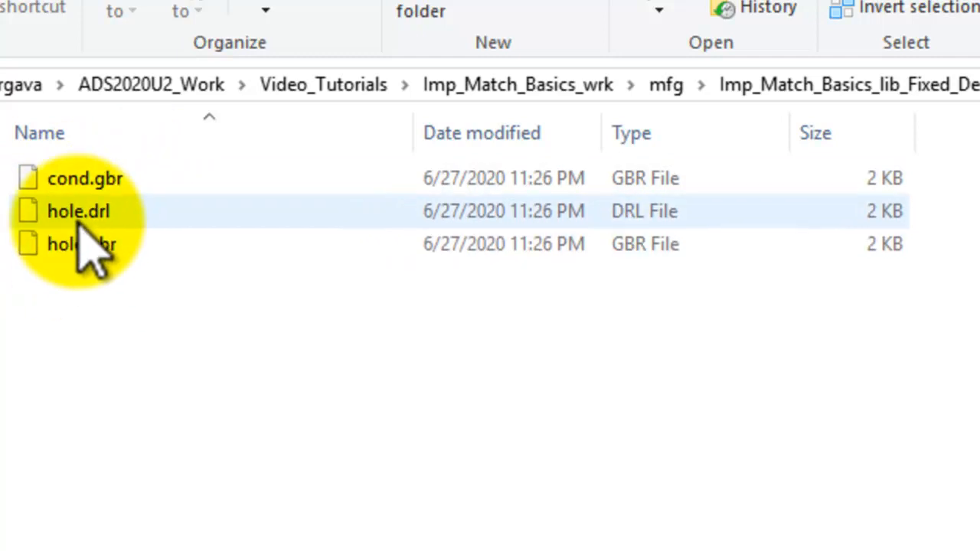
Open hole.drl in Notepad++ and examine its drill tools table and hole coordinates
right_click(76, 218)
click(172, 379)
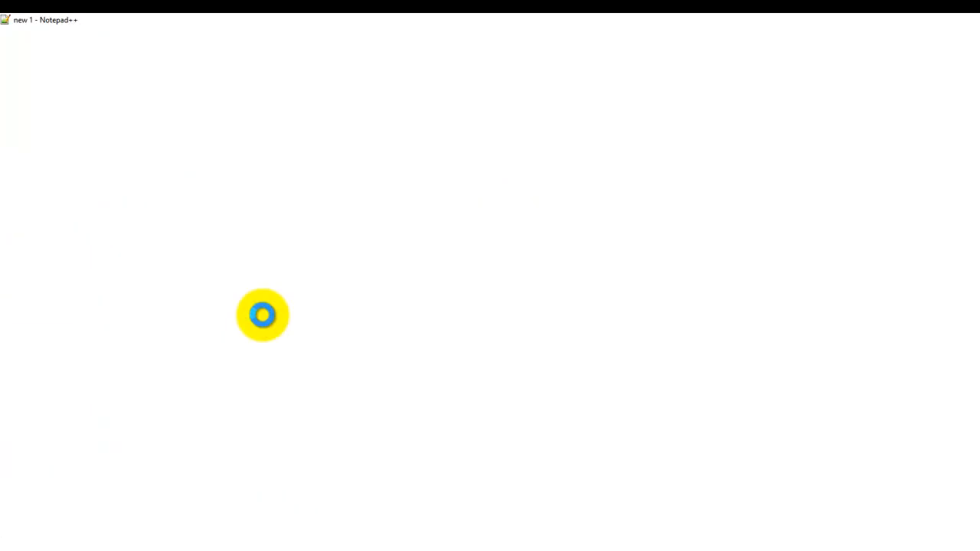
scroll(200, 314, down, 3)
scroll(210, 337, down, 2)
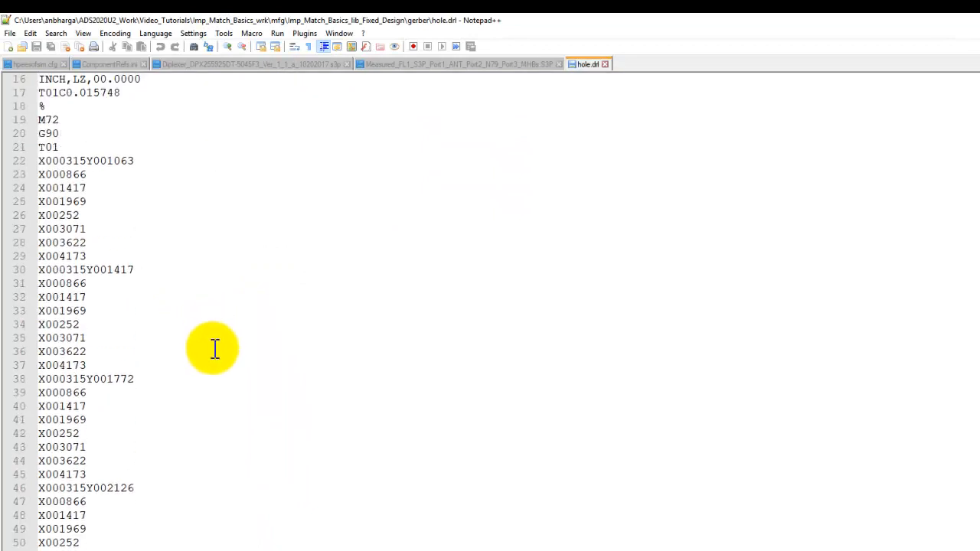
scroll(216, 341, up, 5)
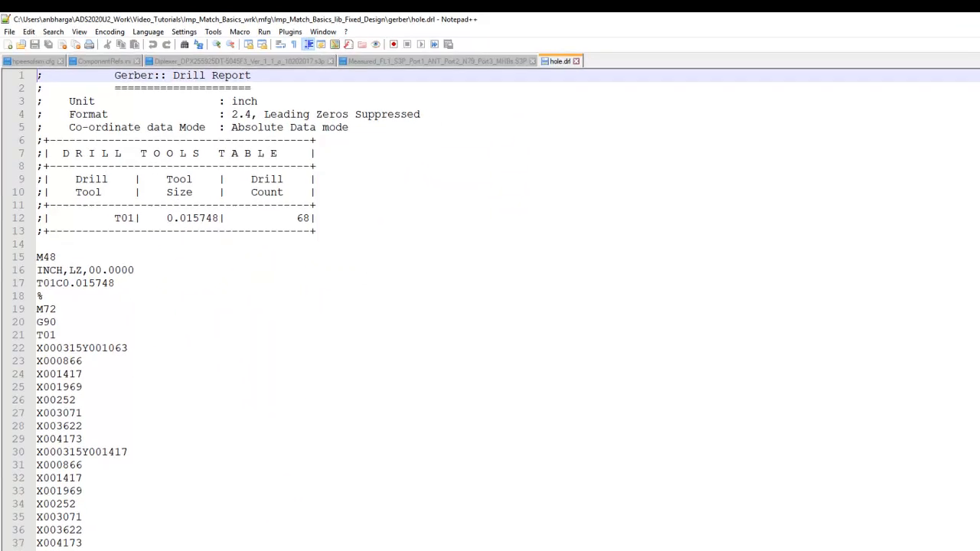